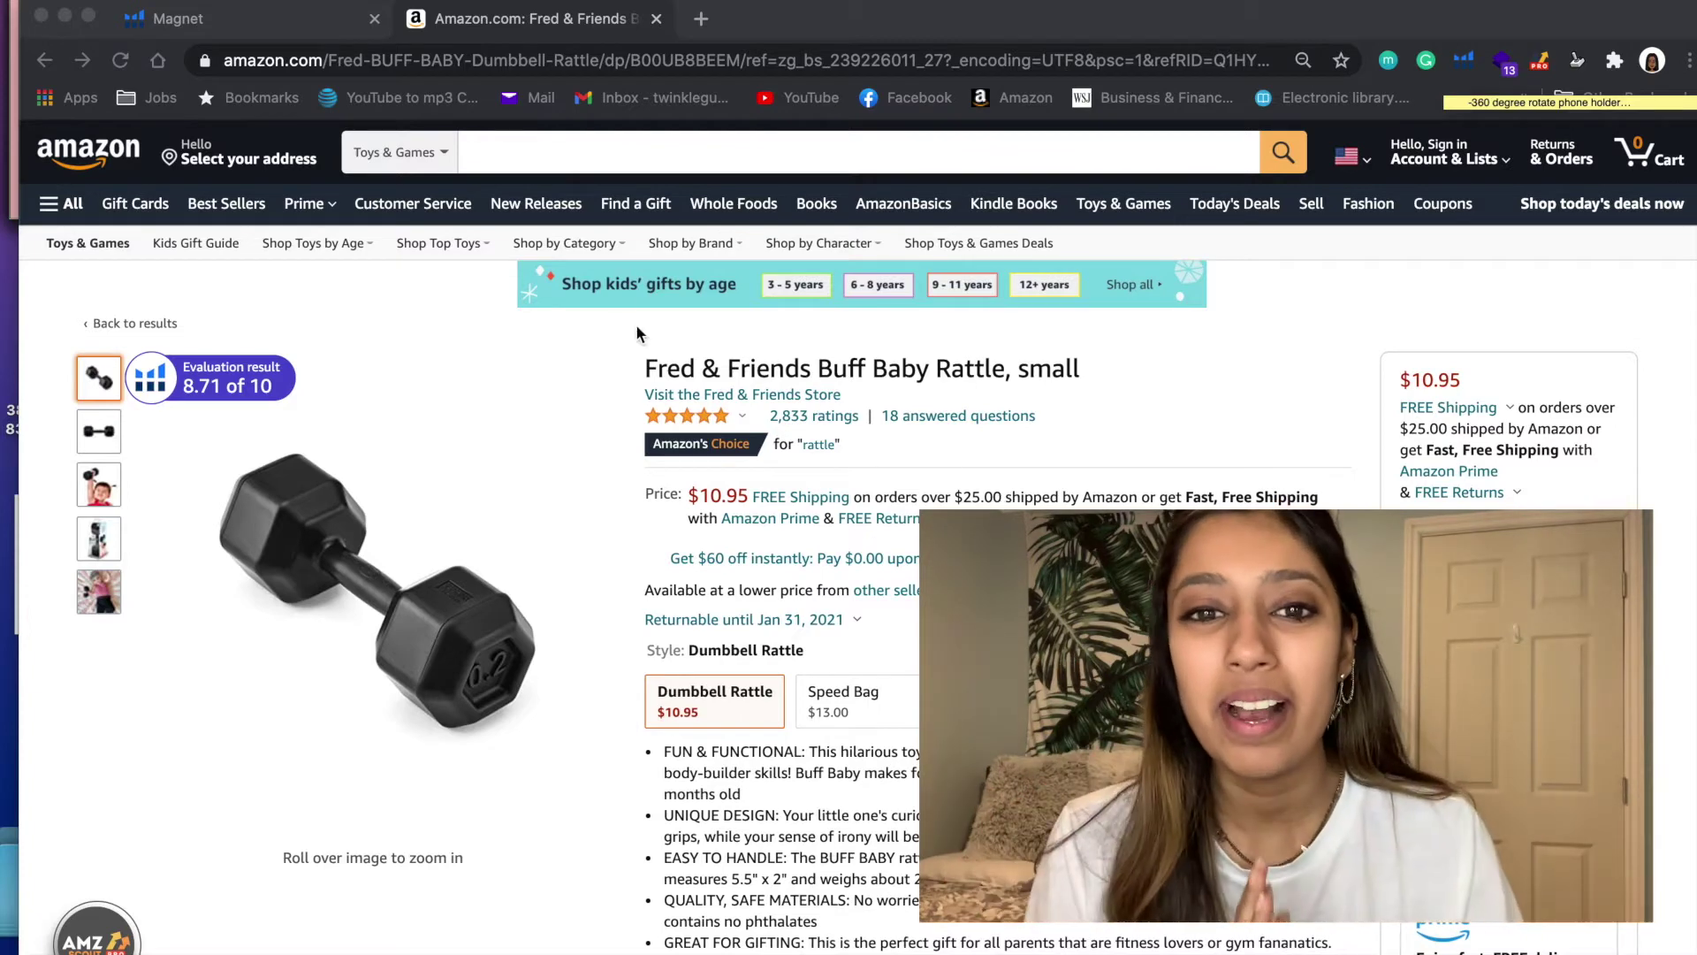
- Switch to the Helium 10 Magnet tool and run a new keyword search for "baby rattle"
{"action": "left_click", "coordinate": [234, 14]}
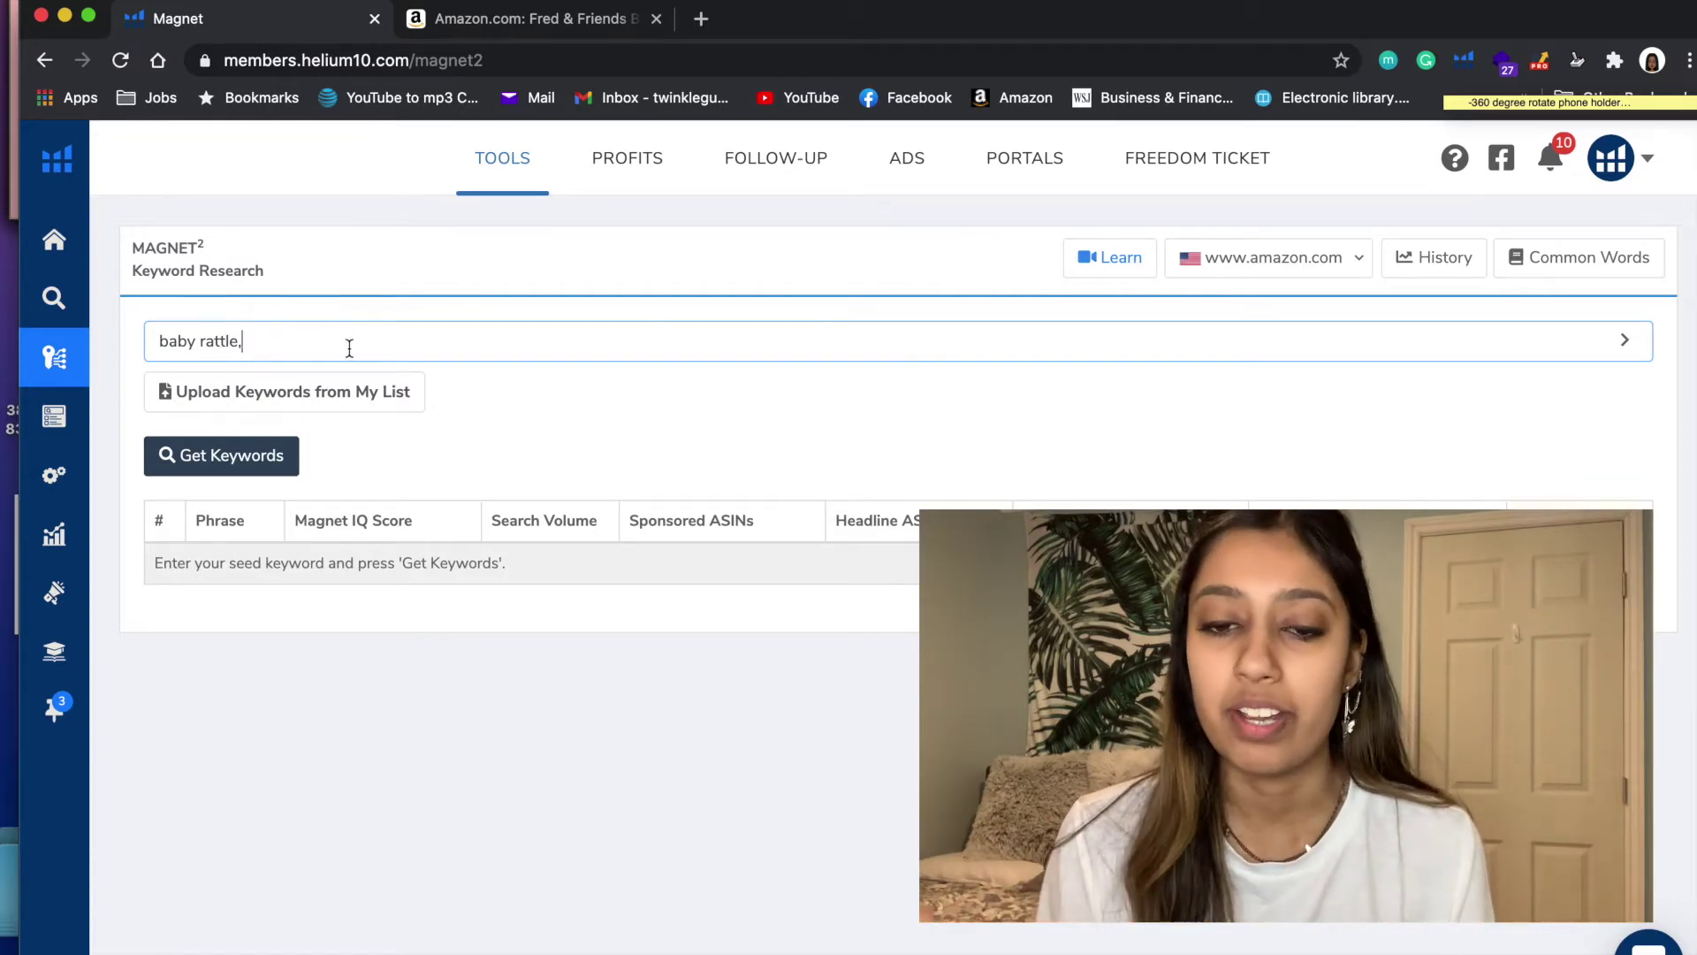
{"action": "left_click", "coordinate": [240, 454]}
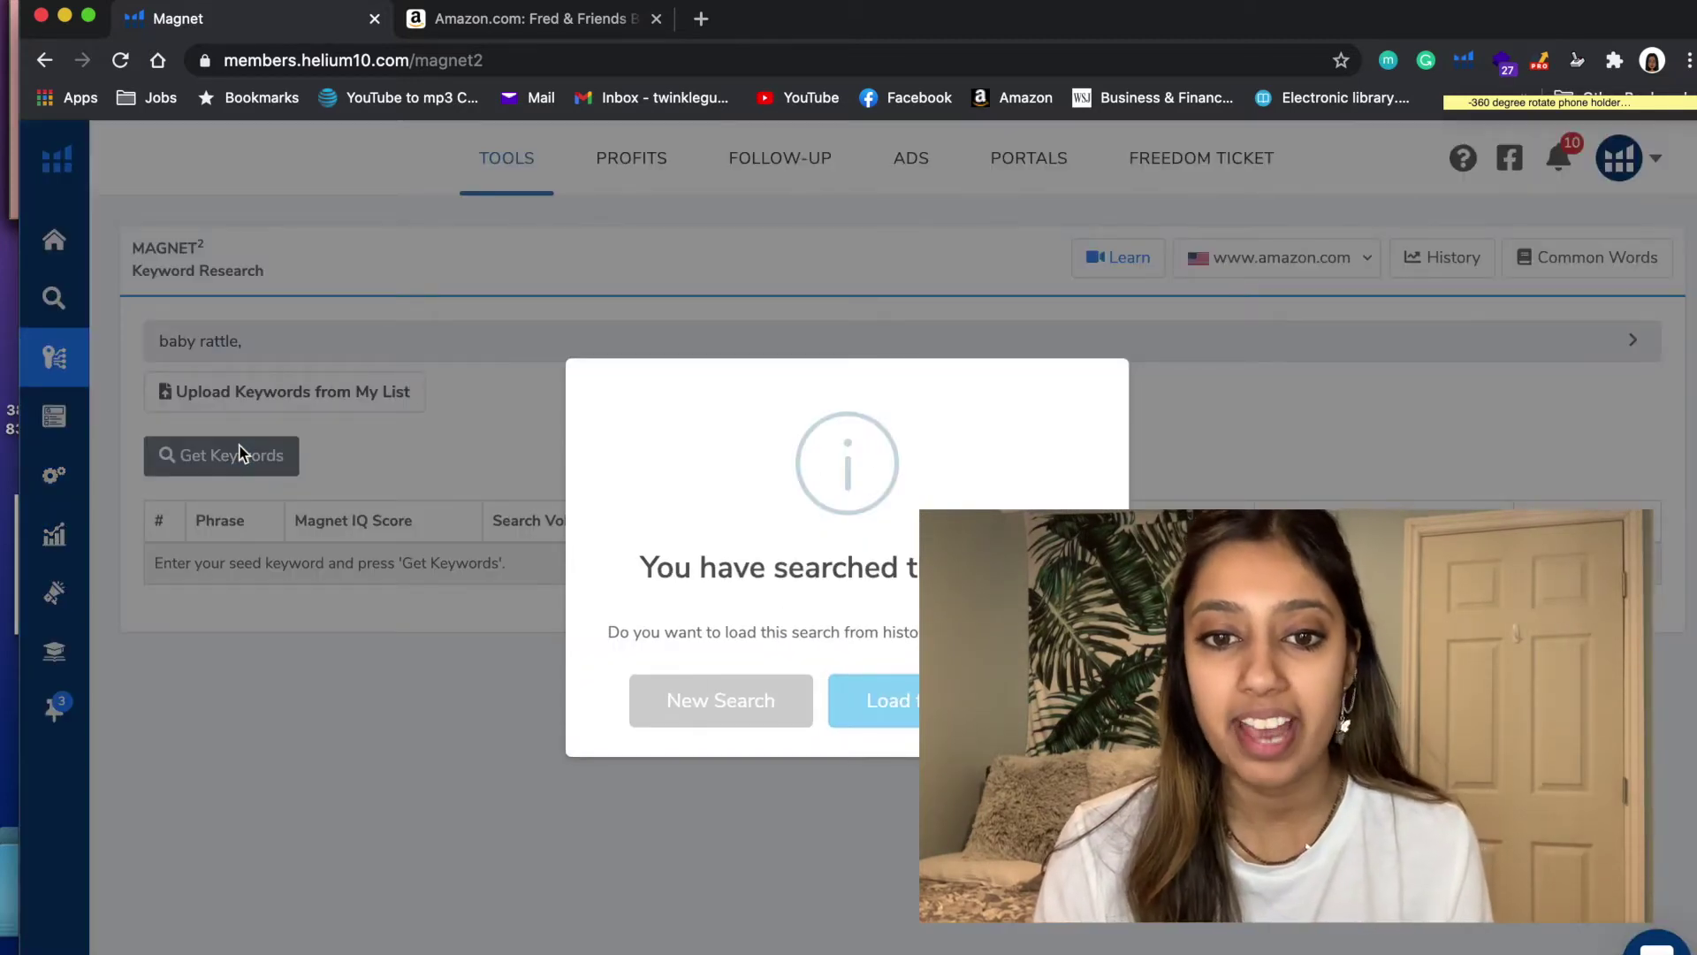
{"action": "left_click", "coordinate": [720, 701]}
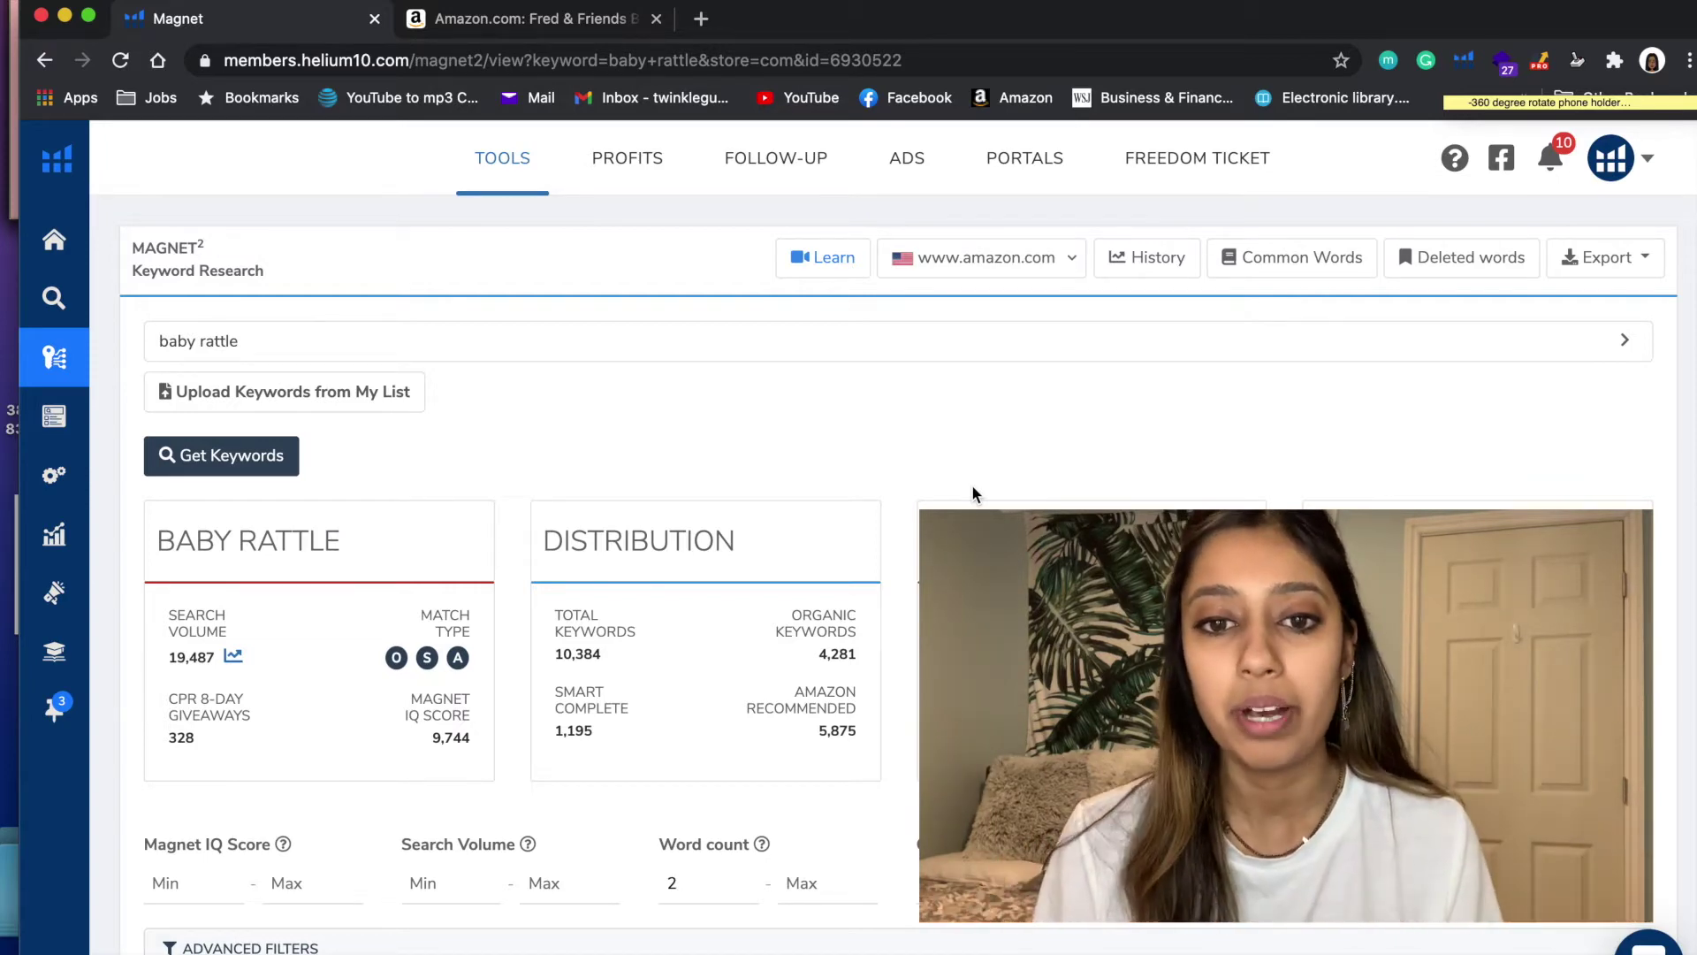
- Examine the search volume, 8-day giveaways and Magnet IQ score in the baby rattle summary
{"action": "scroll", "coordinate": [972, 493], "scroll_direction": "down", "scroll_amount": 2}
{"action": "scroll", "coordinate": [973, 486], "scroll_direction": "down", "scroll_amount": 5}
{"action": "scroll", "coordinate": [972, 486], "scroll_direction": "up", "scroll_amount": 5}
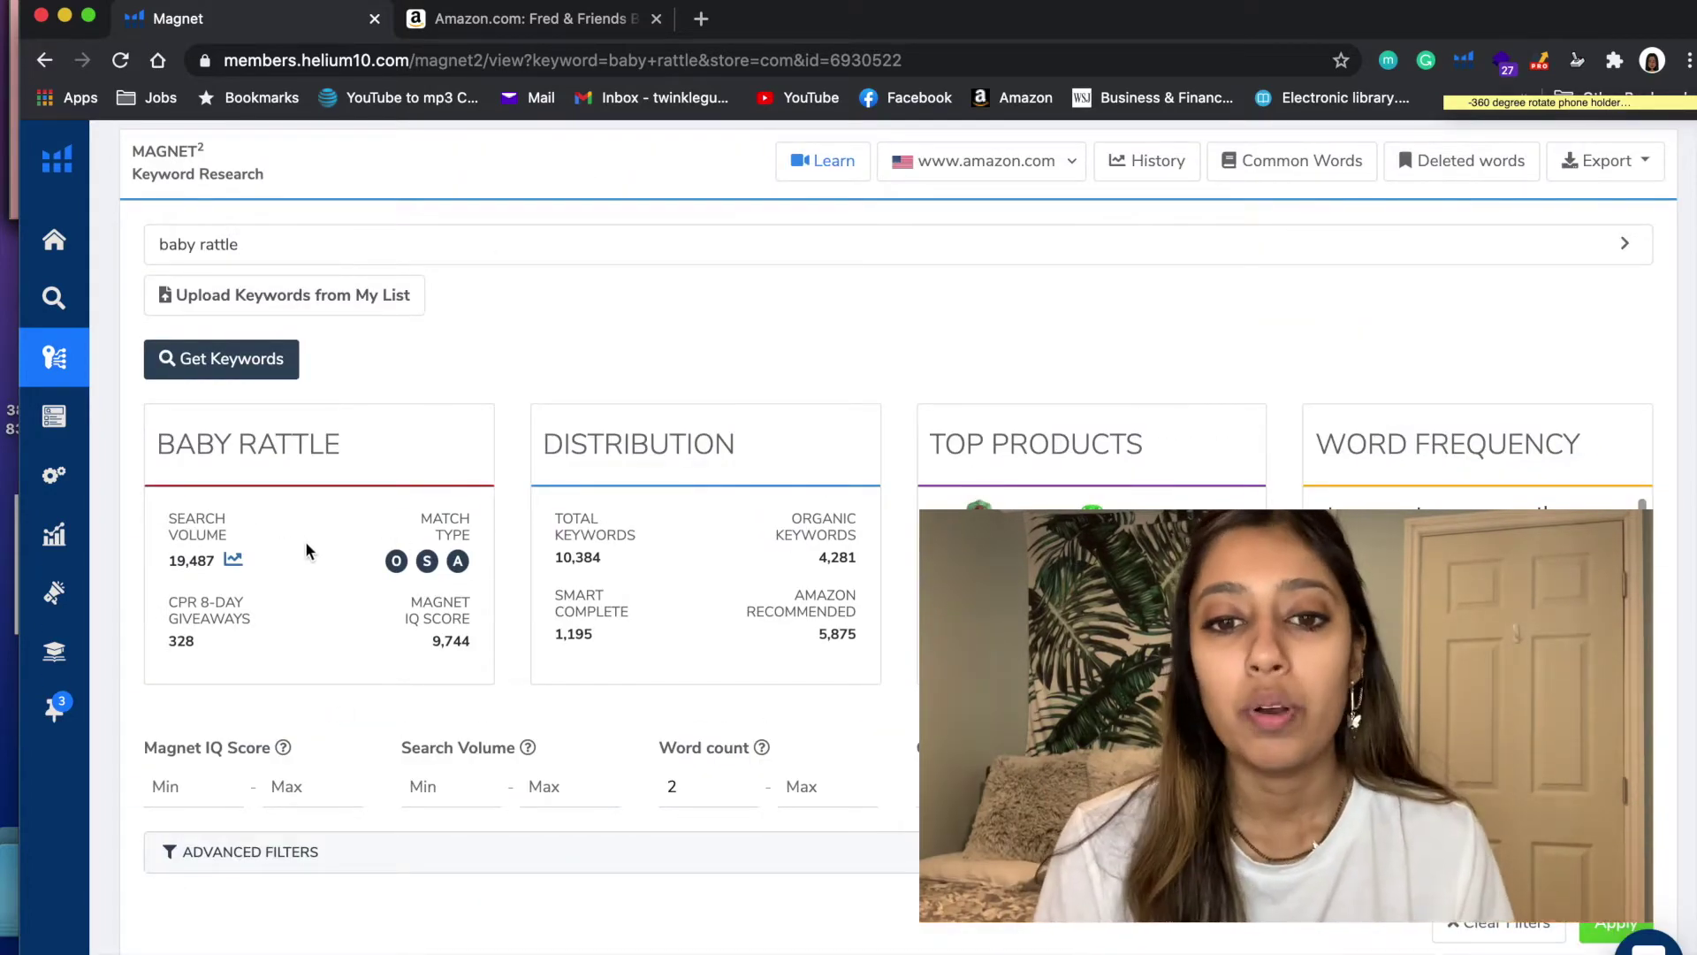
{"action": "left_click_drag", "start_coordinate": [215, 566], "coordinate": [184, 570]}
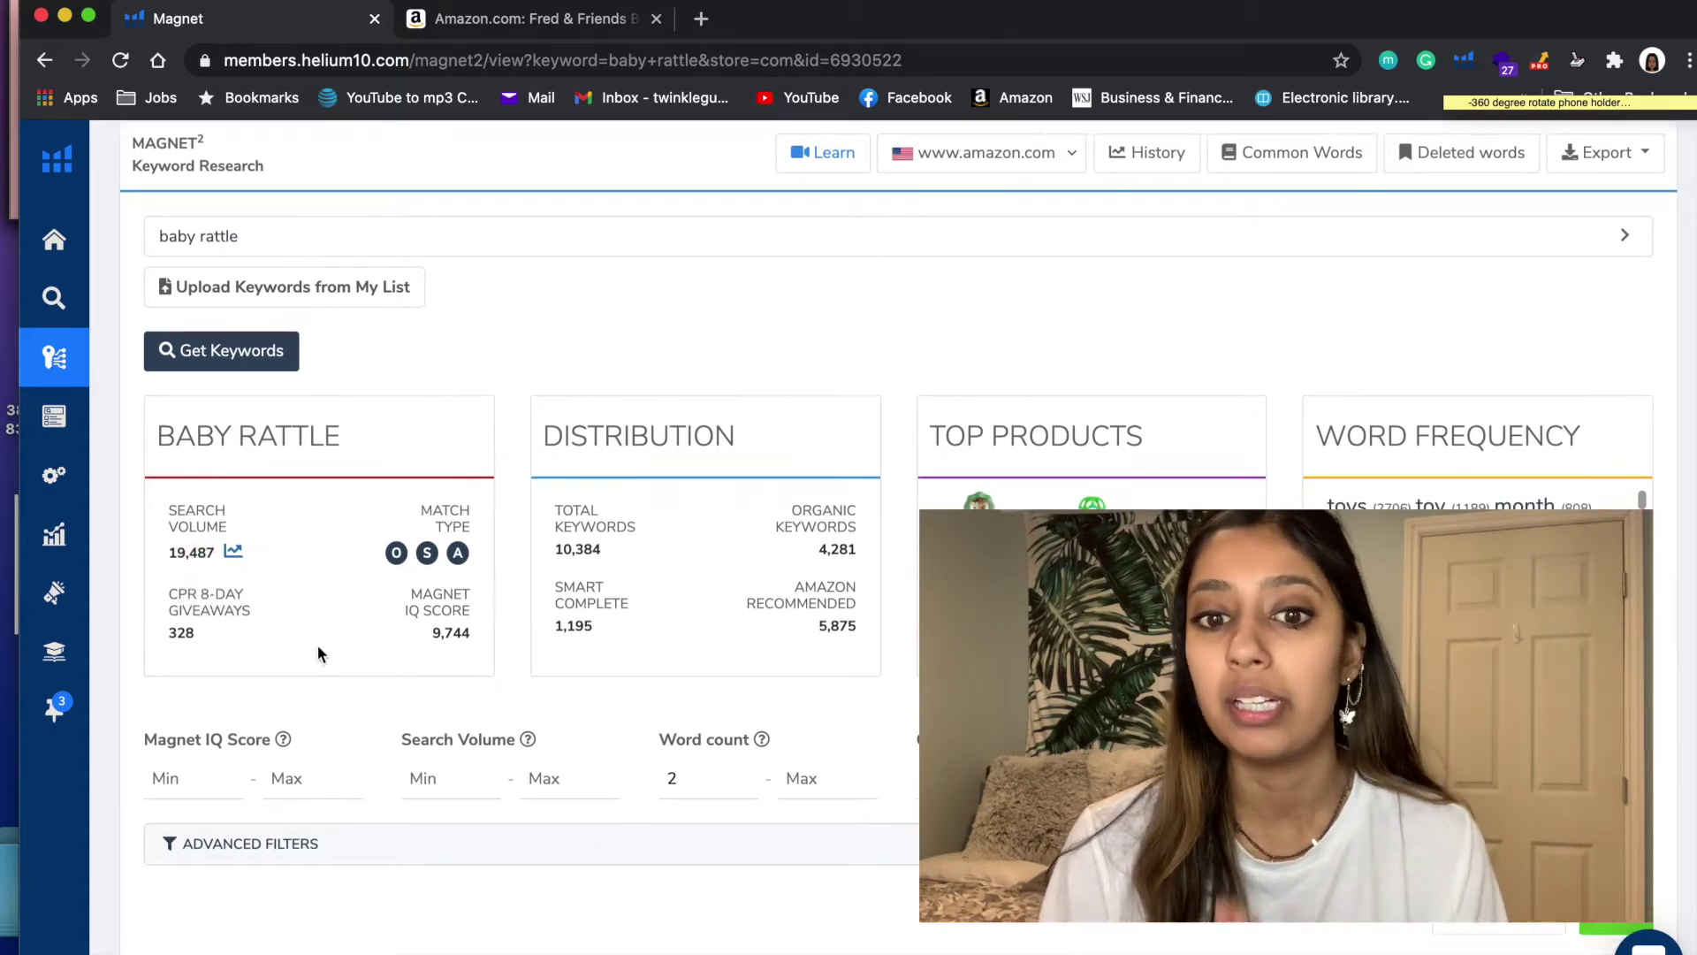
{"action": "scroll", "coordinate": [316, 645], "scroll_direction": "down", "scroll_amount": 1}
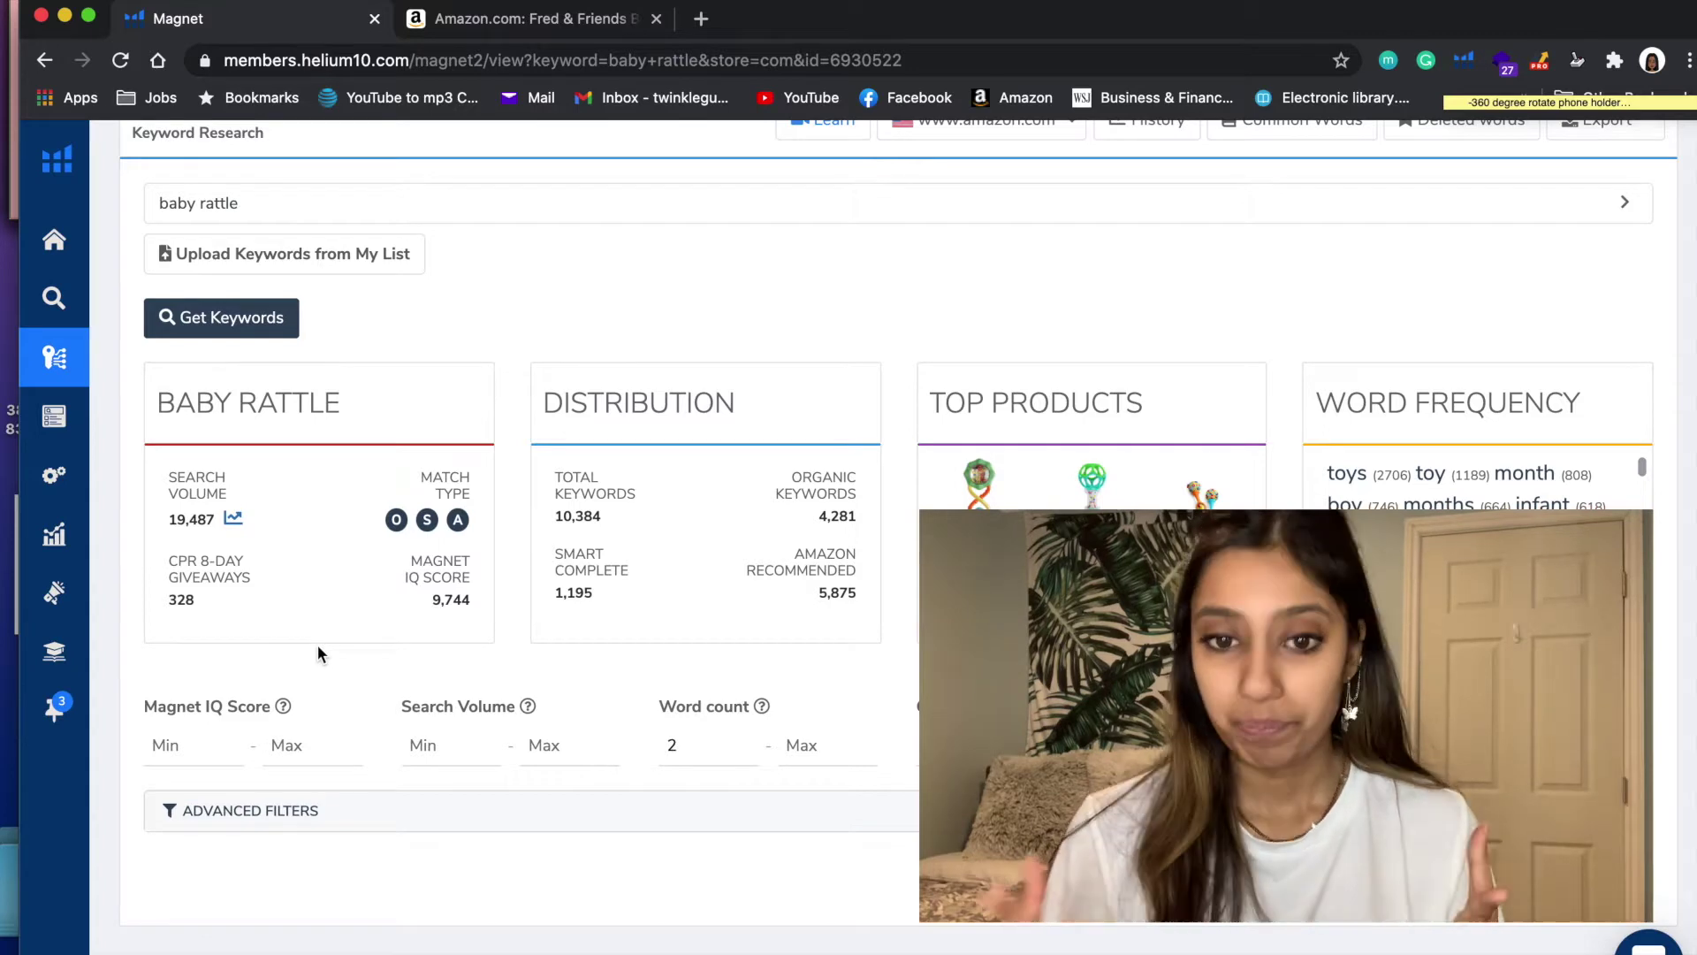
{"action": "scroll", "coordinate": [317, 646], "scroll_direction": "down", "scroll_amount": 1}
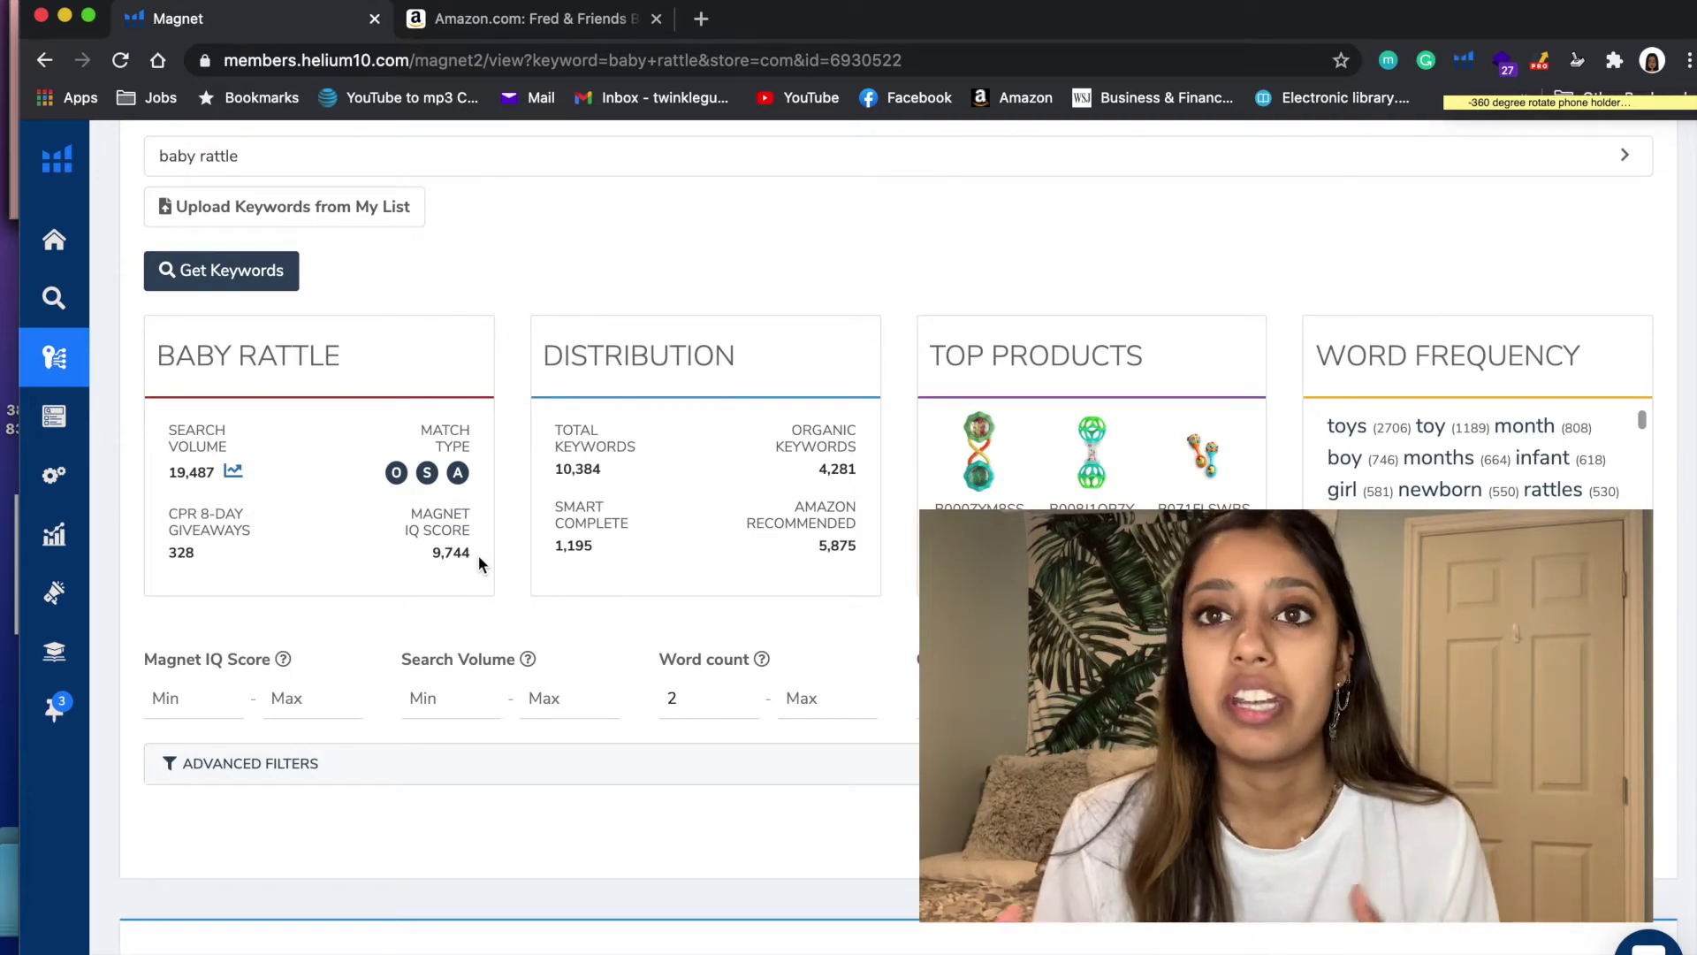
- Review the keyword distribution, comparing total, organic, smart complete and Amazon recommended keywords
{"action": "mouse_move", "coordinate": [580, 423]}
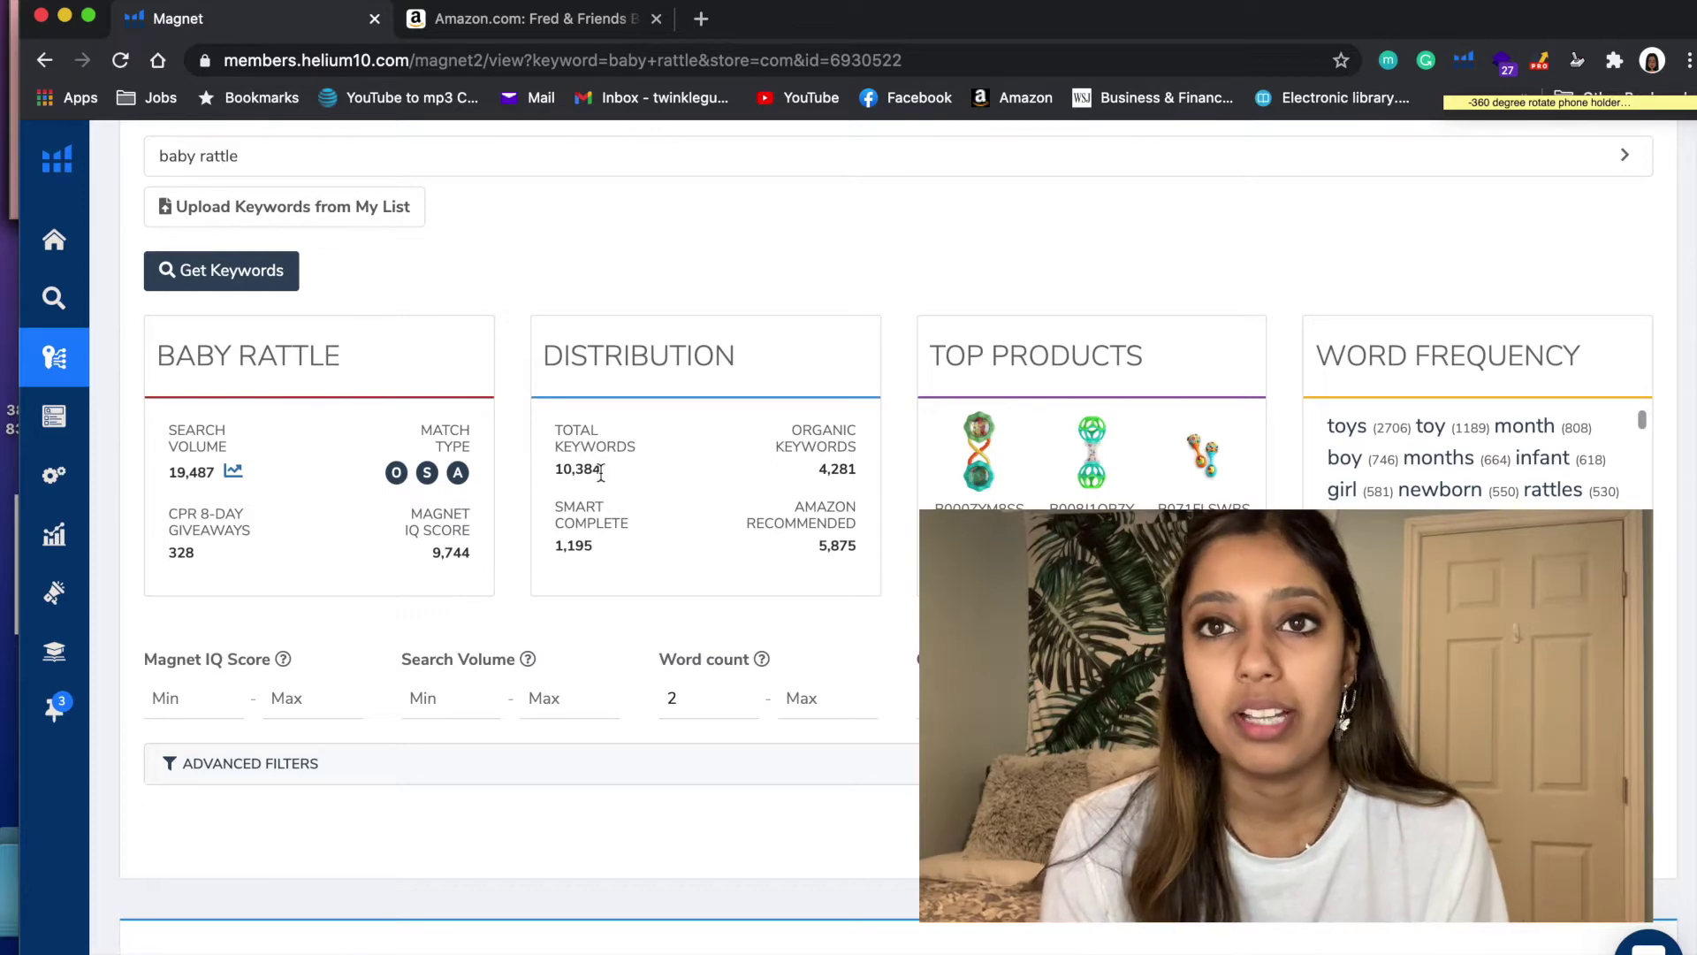
{"action": "scroll", "coordinate": [600, 474], "scroll_direction": "down", "scroll_amount": 1}
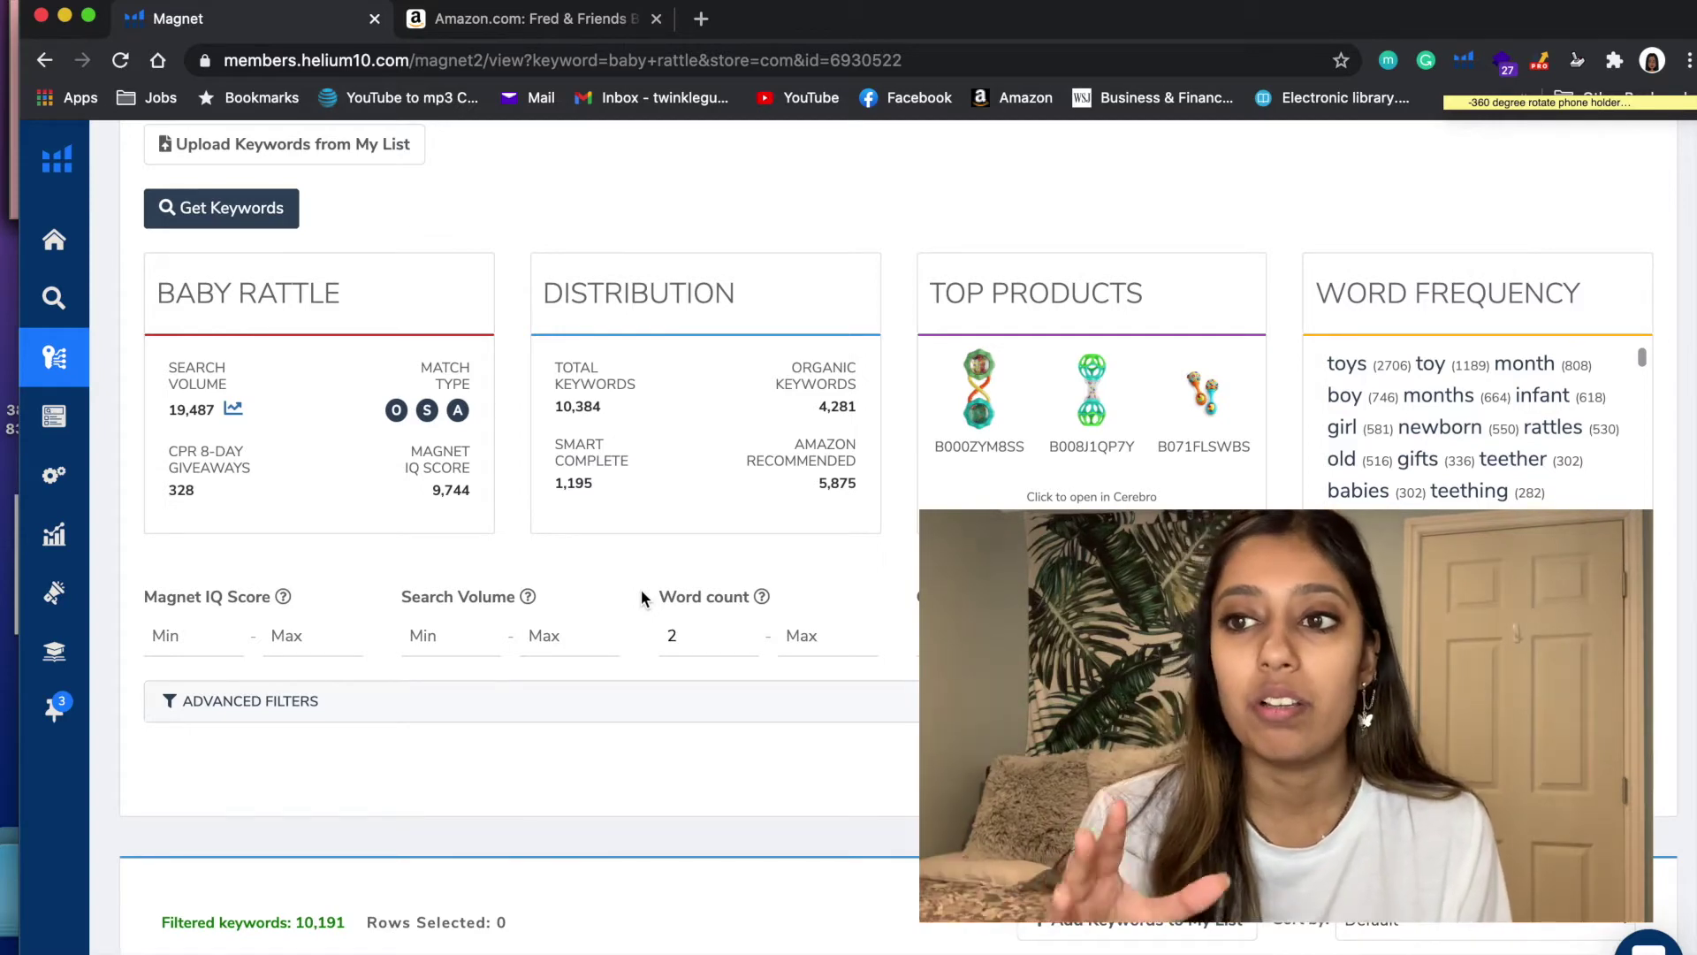
{"action": "scroll", "coordinate": [642, 594], "scroll_direction": "up", "scroll_amount": 1}
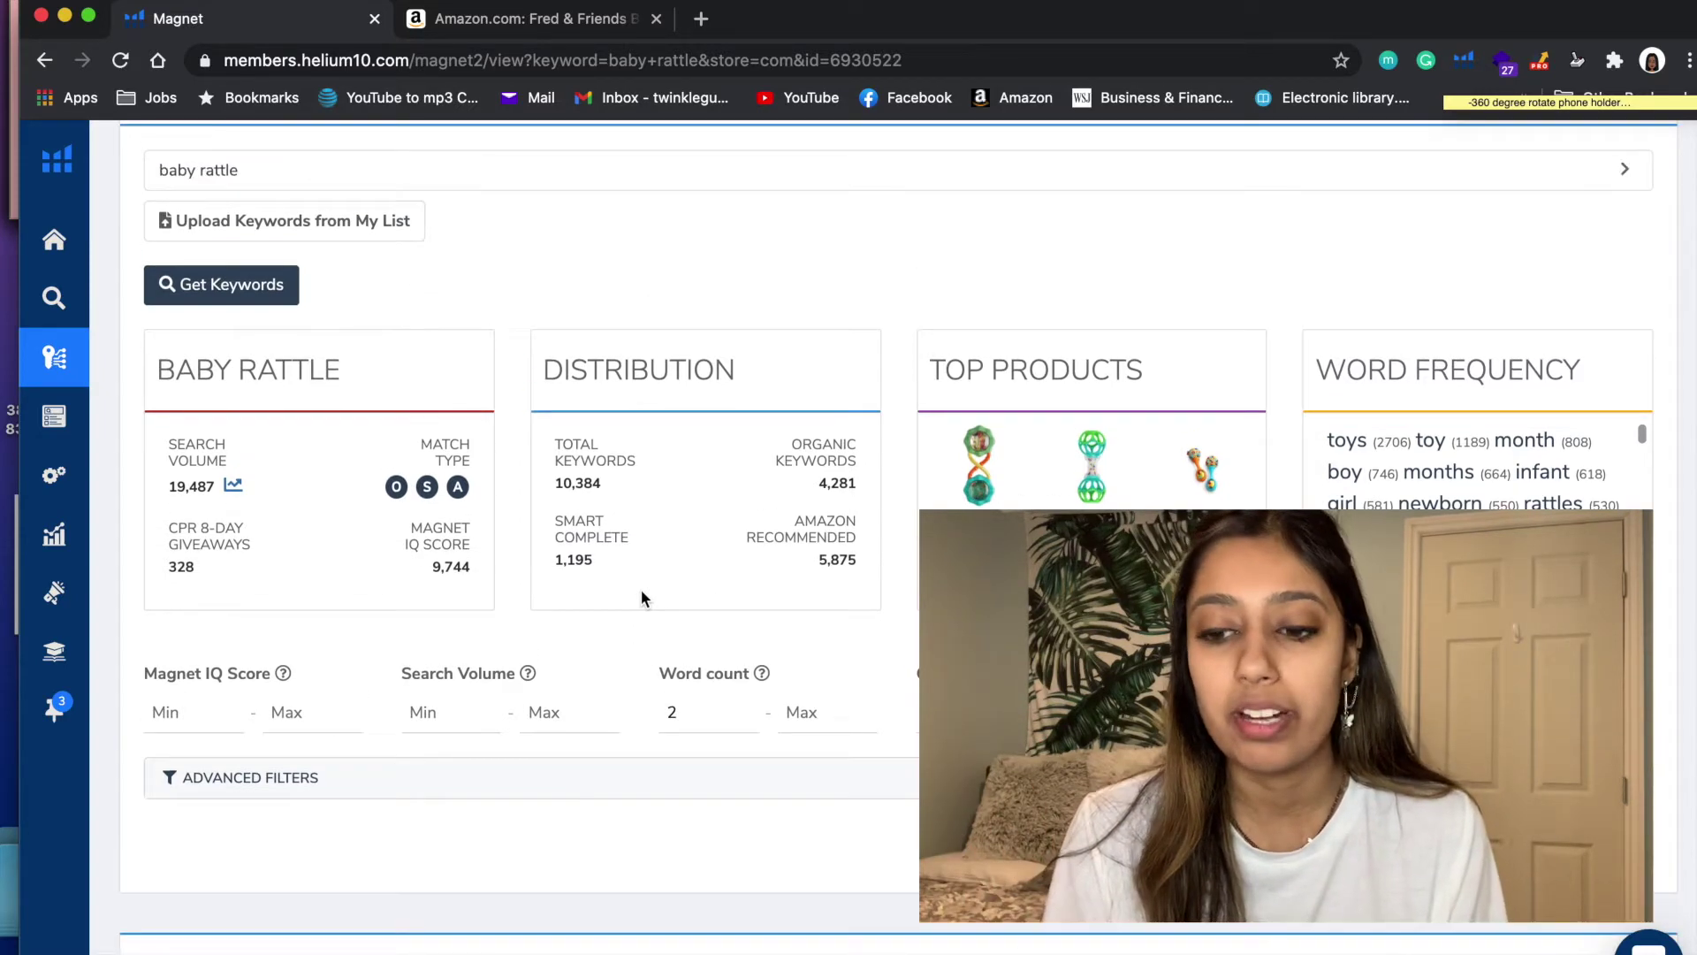
{"action": "mouse_move", "coordinate": [604, 443]}
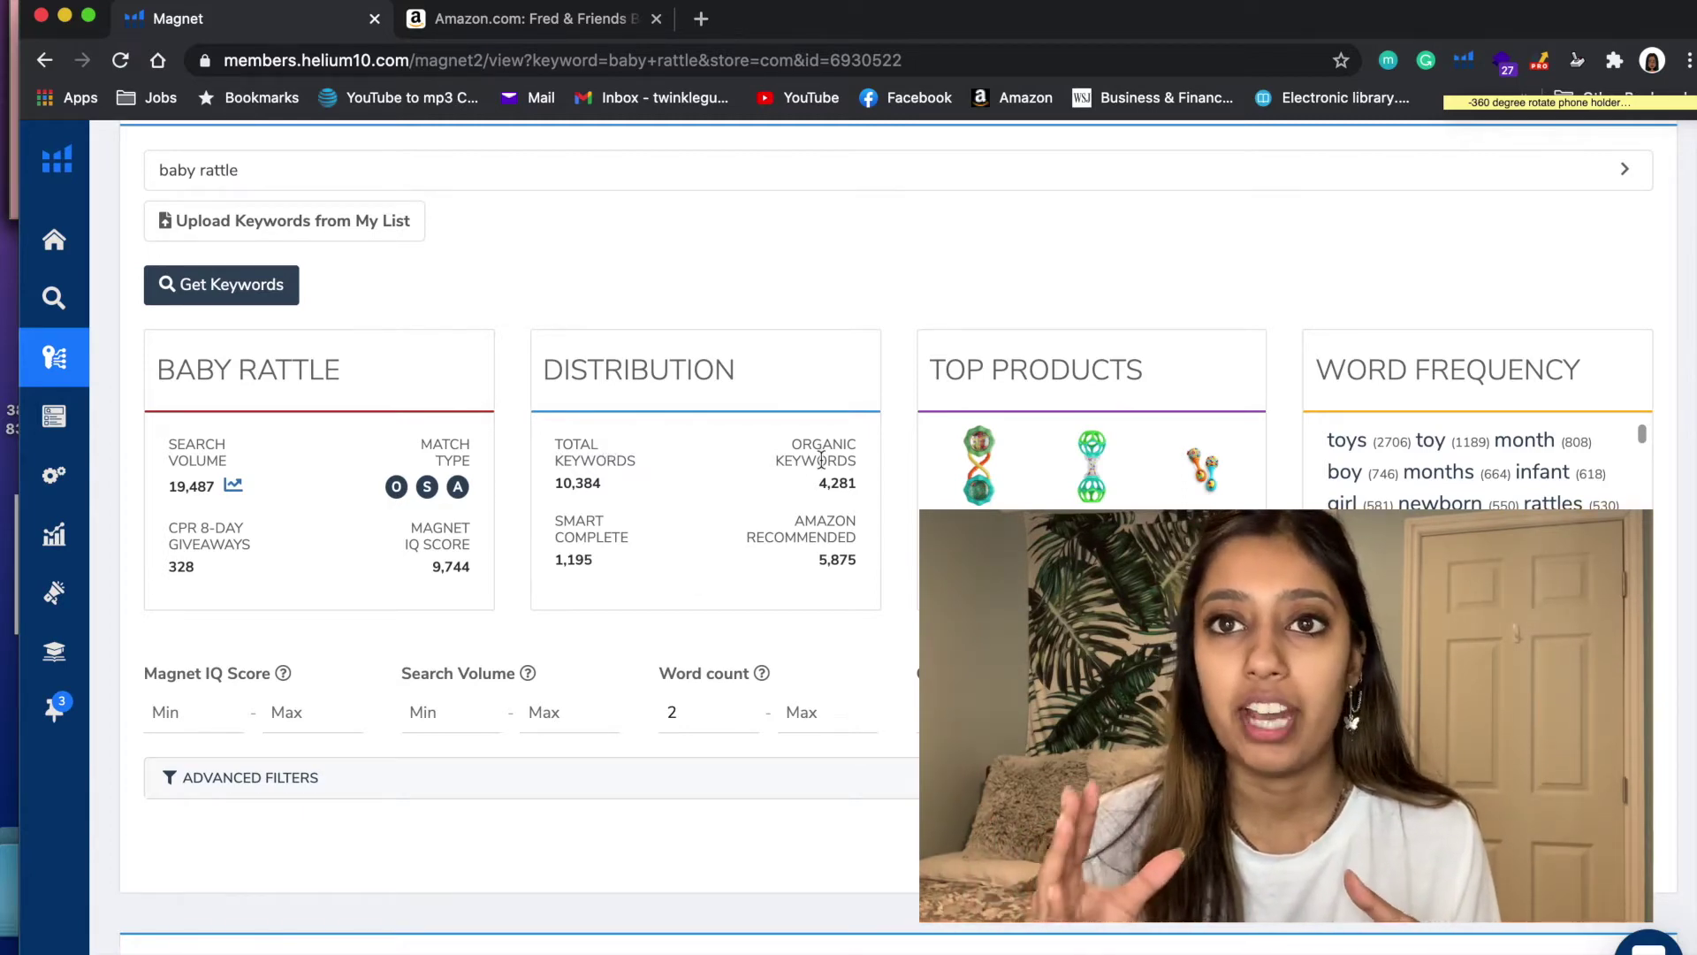
{"action": "mouse_move", "coordinate": [764, 492]}
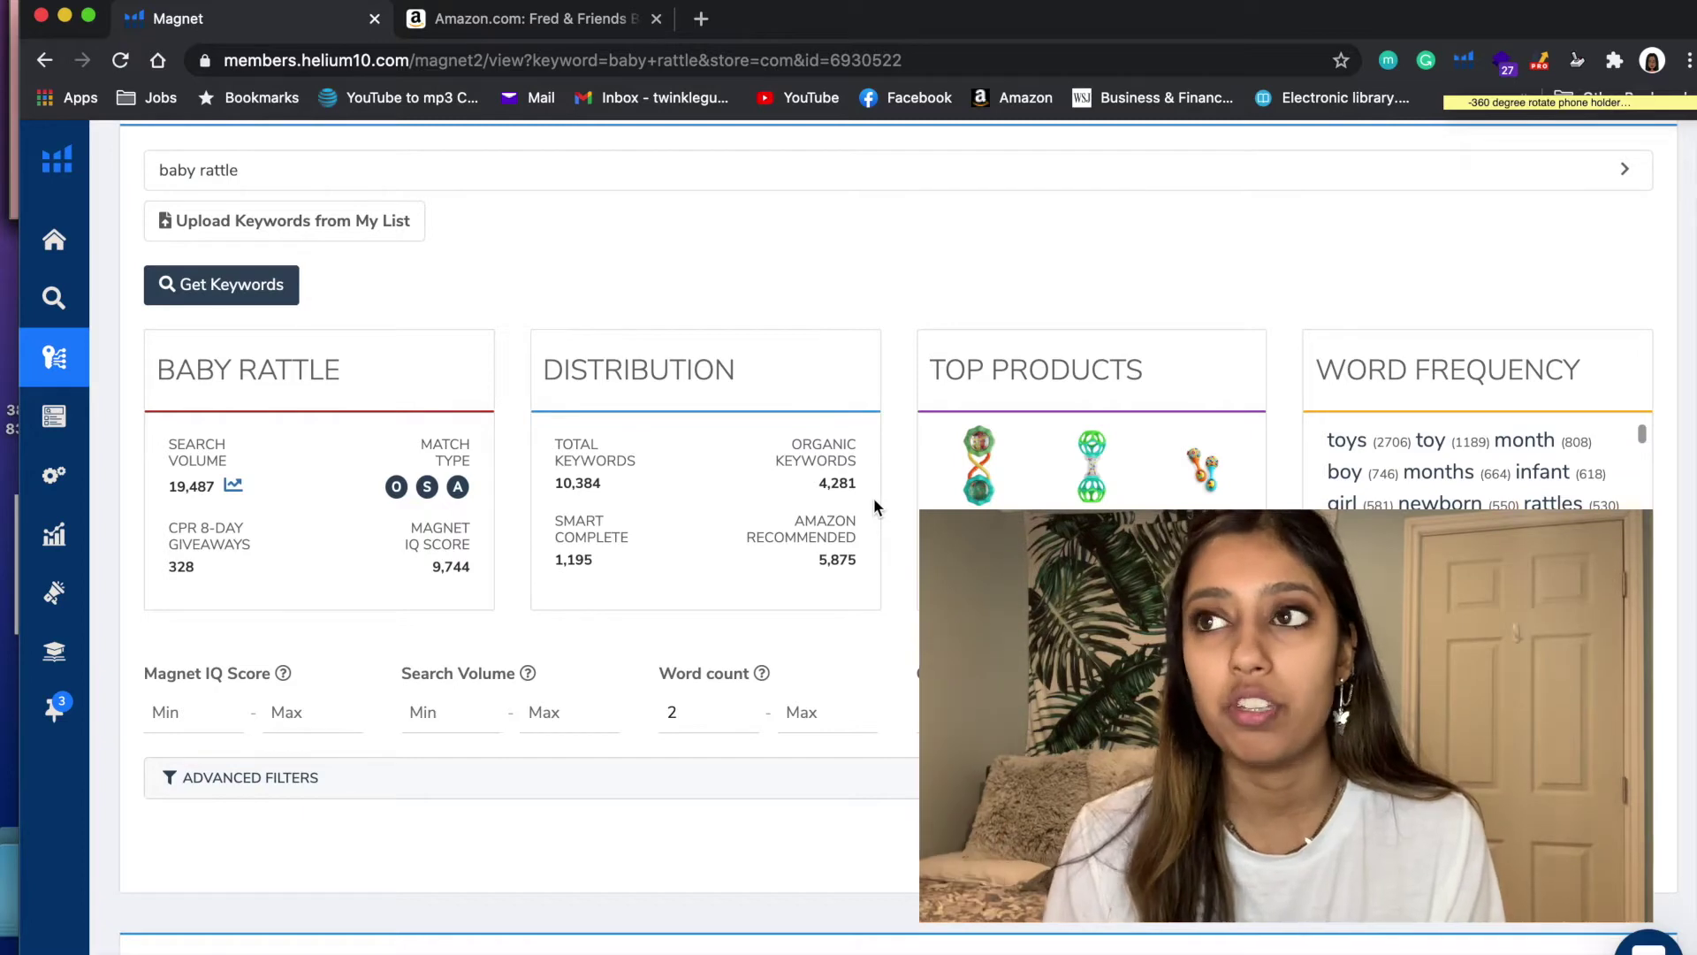
{"action": "scroll", "coordinate": [873, 496], "scroll_direction": "down", "scroll_amount": 1}
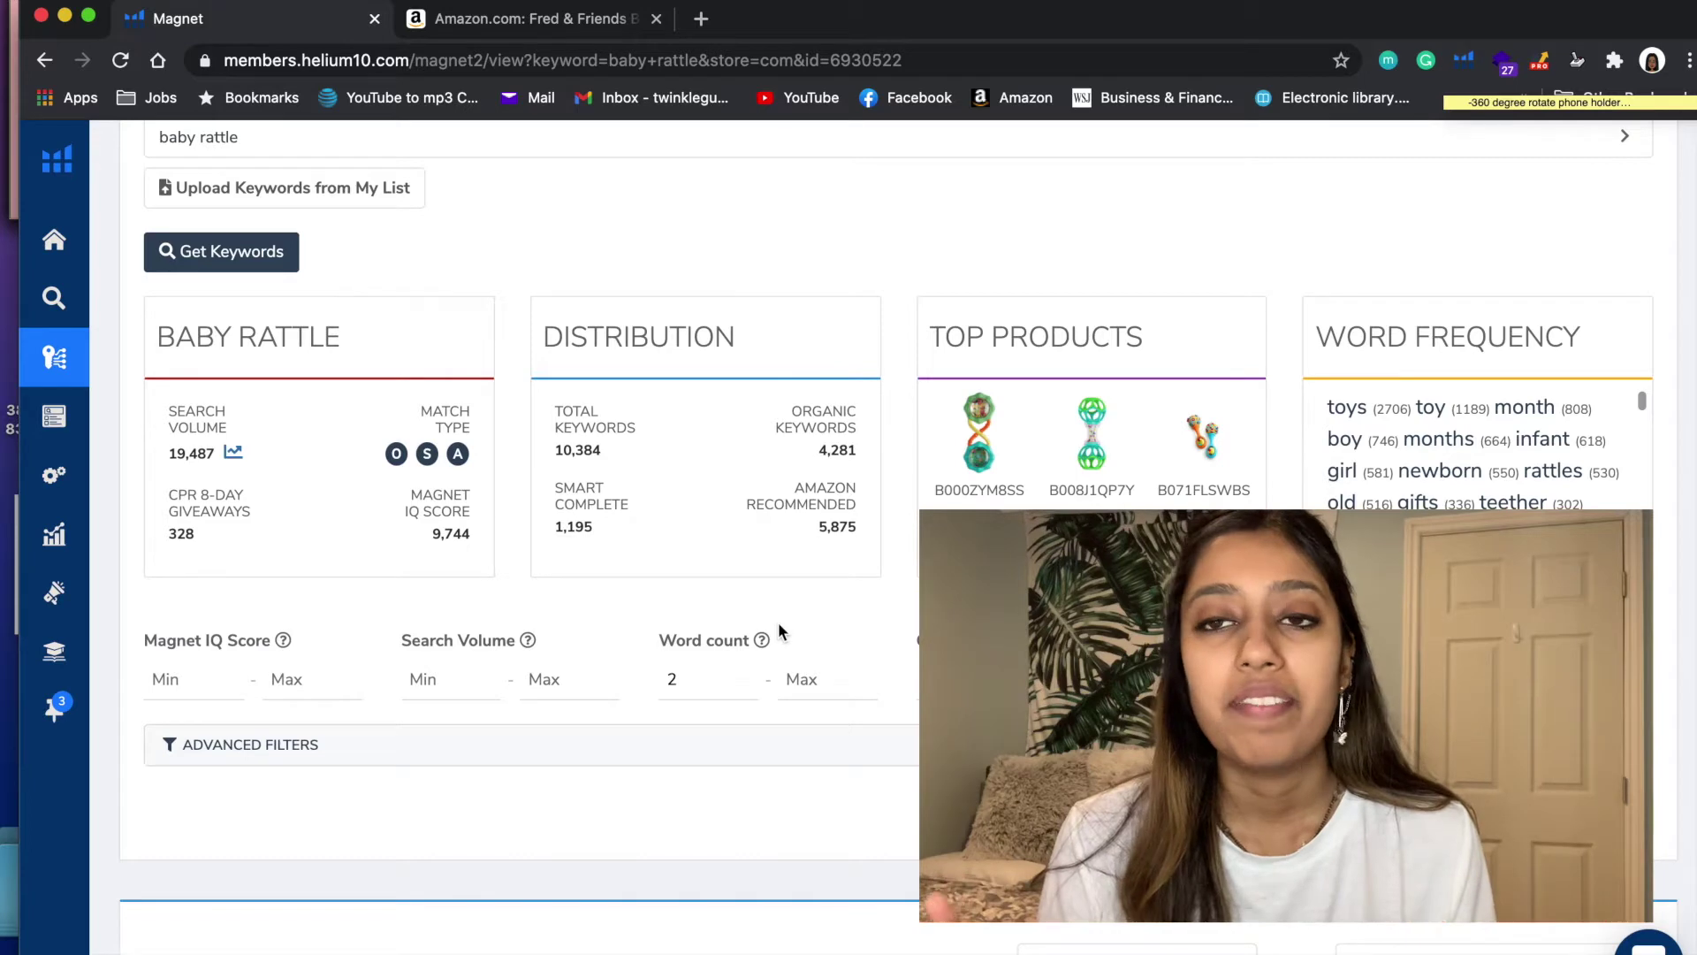
- Examine the top products and the word frequency list for terms related to baby rattle
{"action": "scroll", "coordinate": [624, 407], "scroll_direction": "up", "scroll_amount": 1}
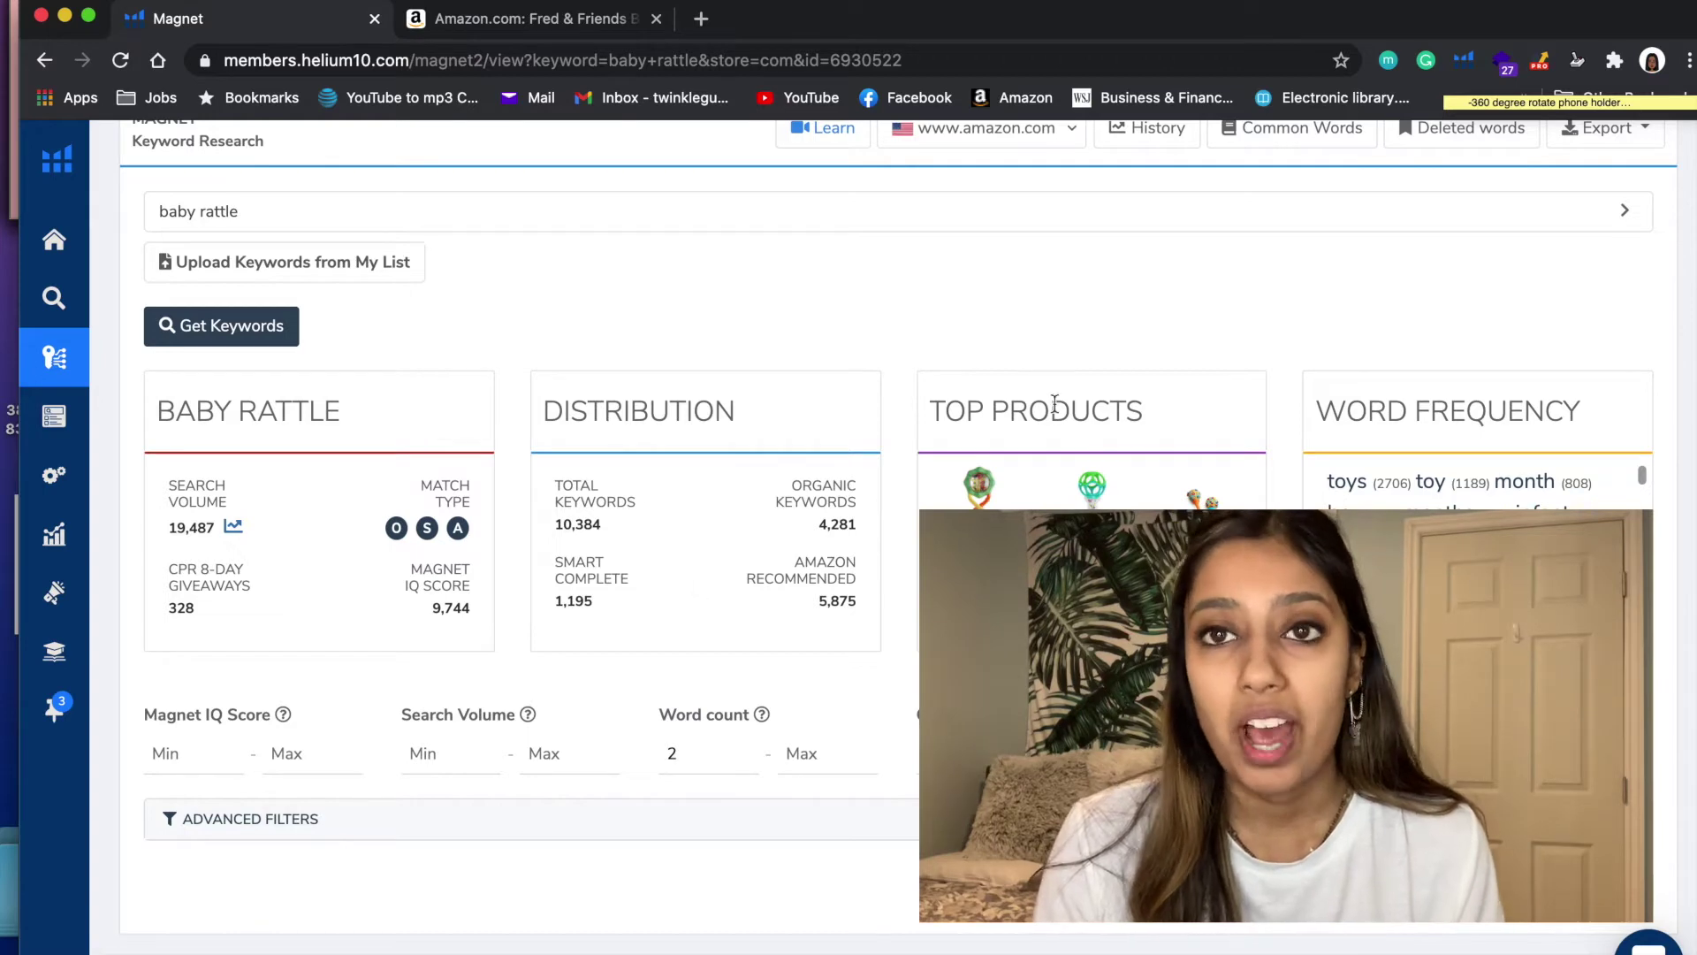
{"action": "mouse_move", "coordinate": [1132, 449]}
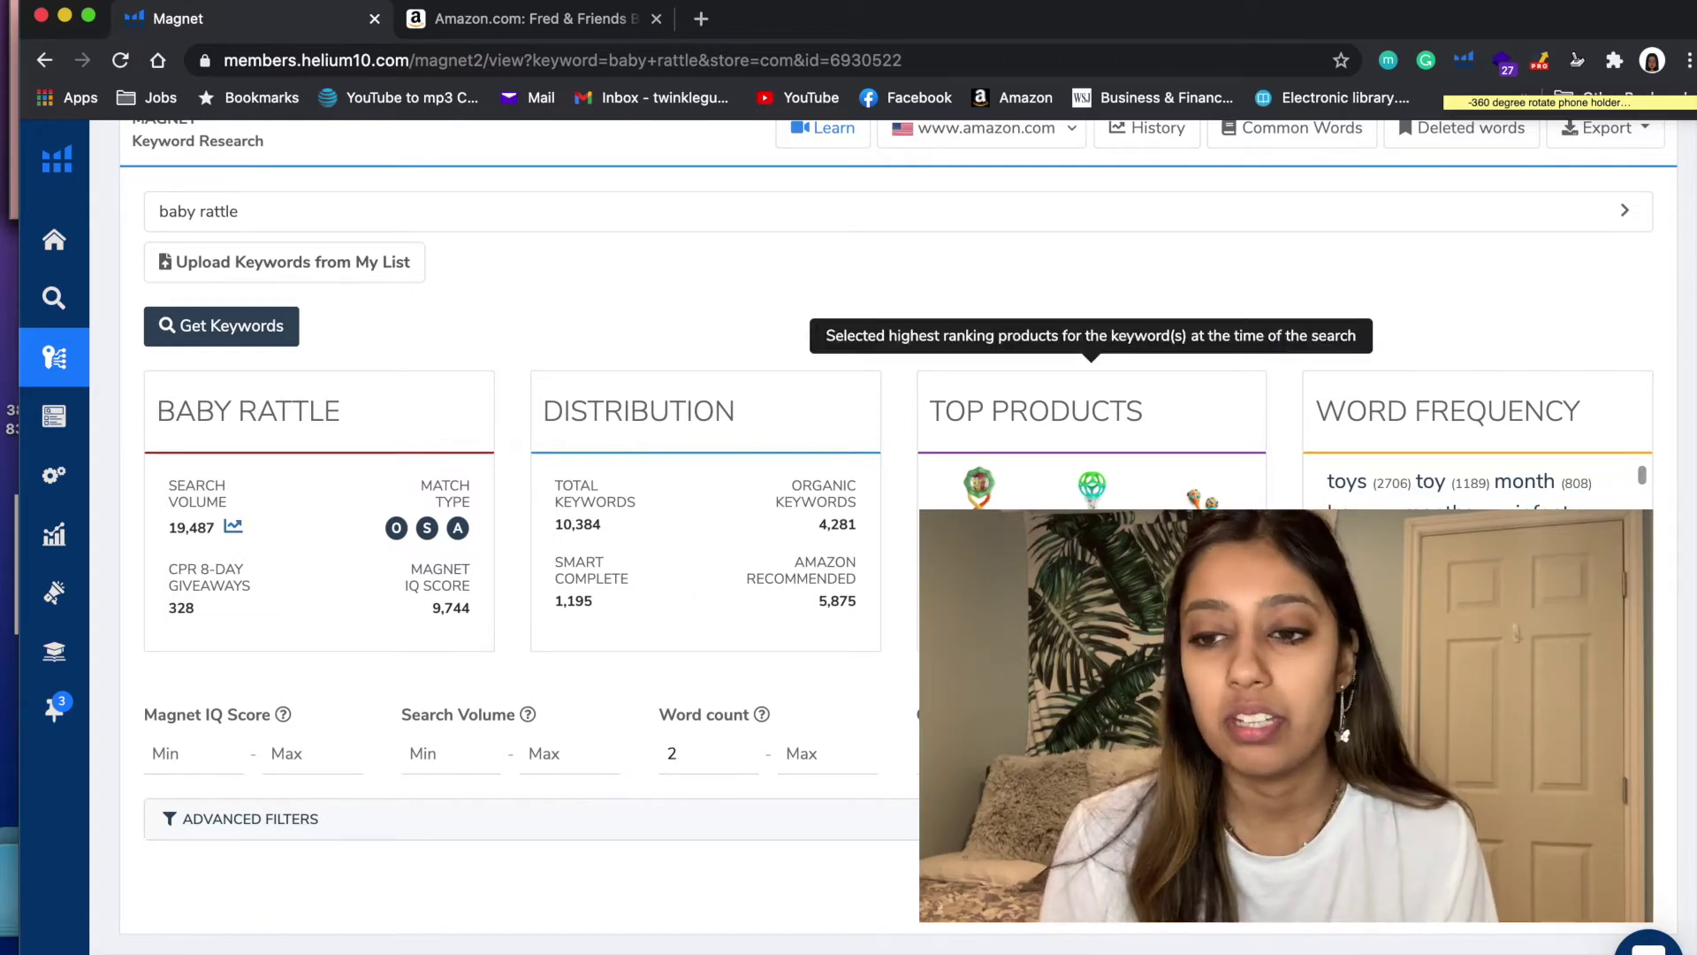
{"action": "scroll", "coordinate": [1132, 442], "scroll_direction": "down", "scroll_amount": 1}
{"action": "scroll", "coordinate": [1132, 442], "scroll_direction": "up", "scroll_amount": 2}
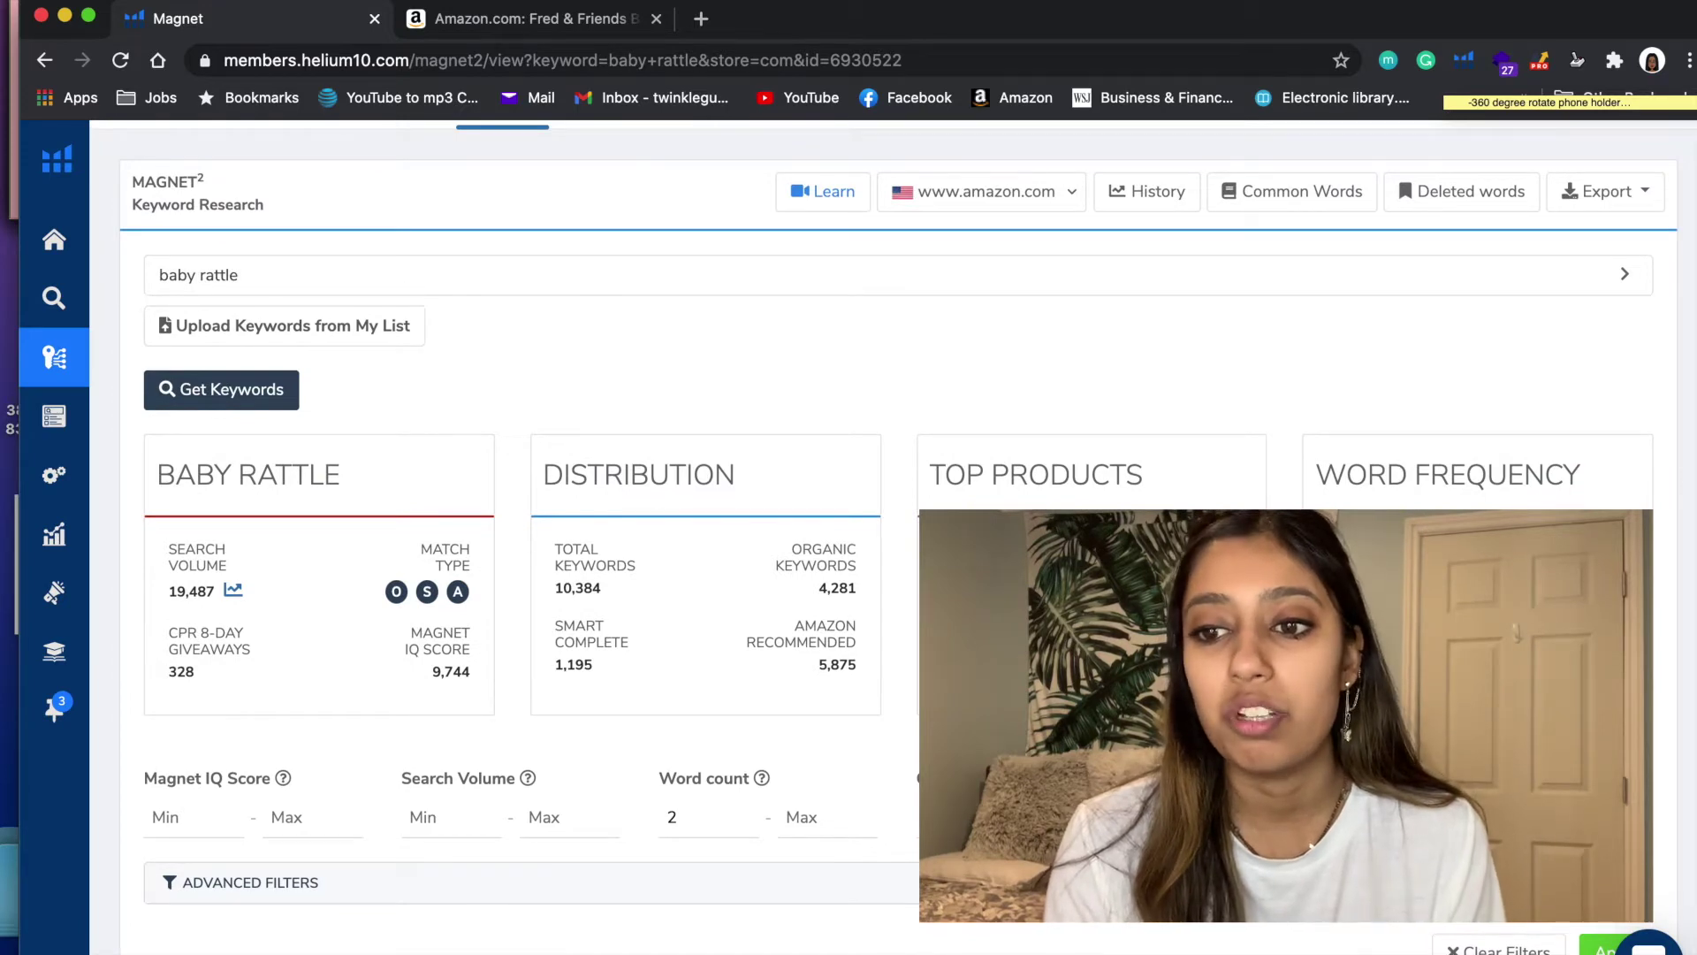
{"action": "mouse_move", "coordinate": [1525, 508]}
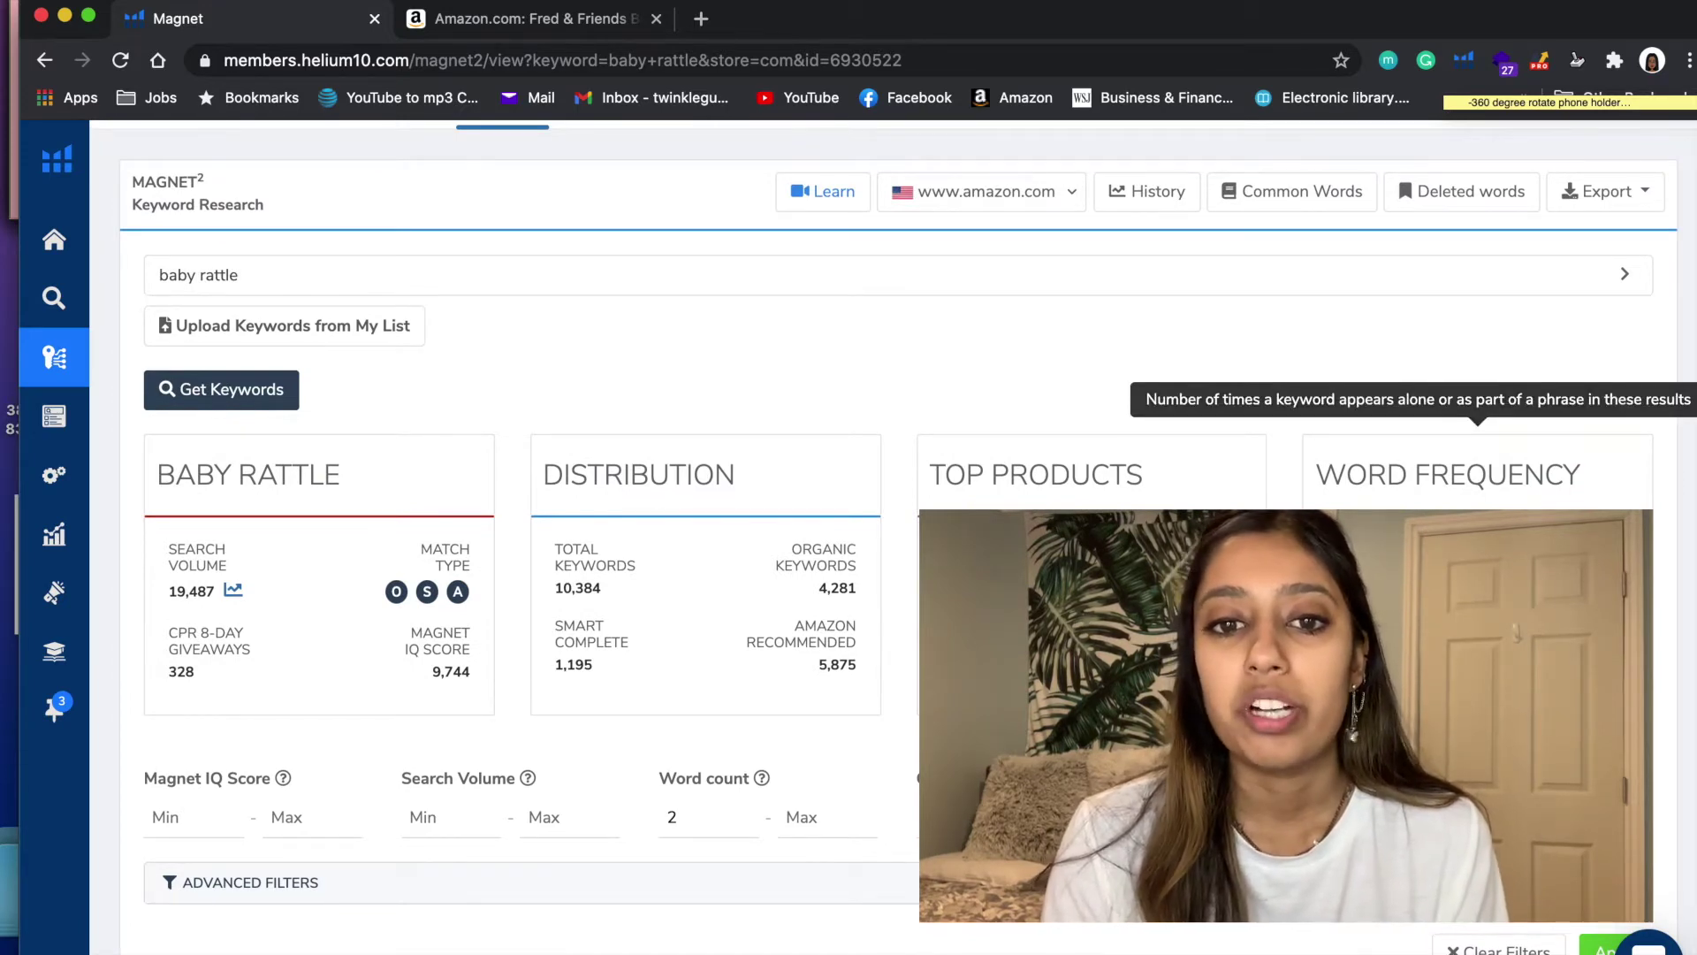
{"action": "scroll", "coordinate": [1503, 495], "scroll_direction": "down", "scroll_amount": 5}
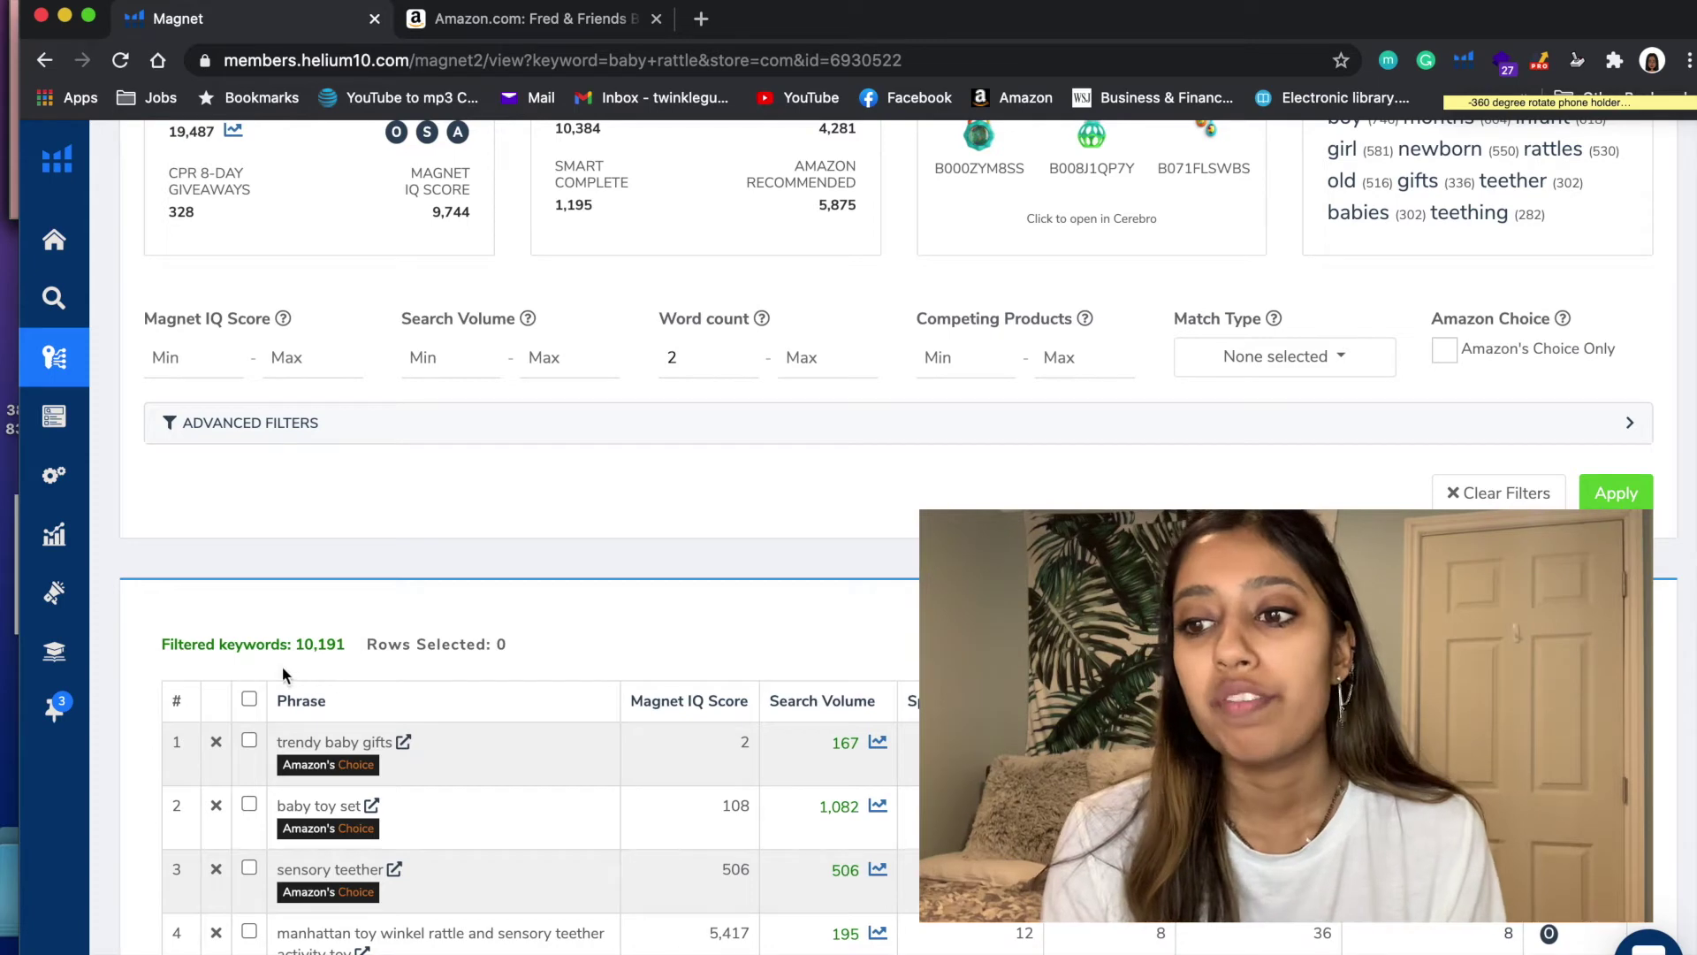
{"action": "scroll", "coordinate": [284, 667], "scroll_direction": "up", "scroll_amount": 5}
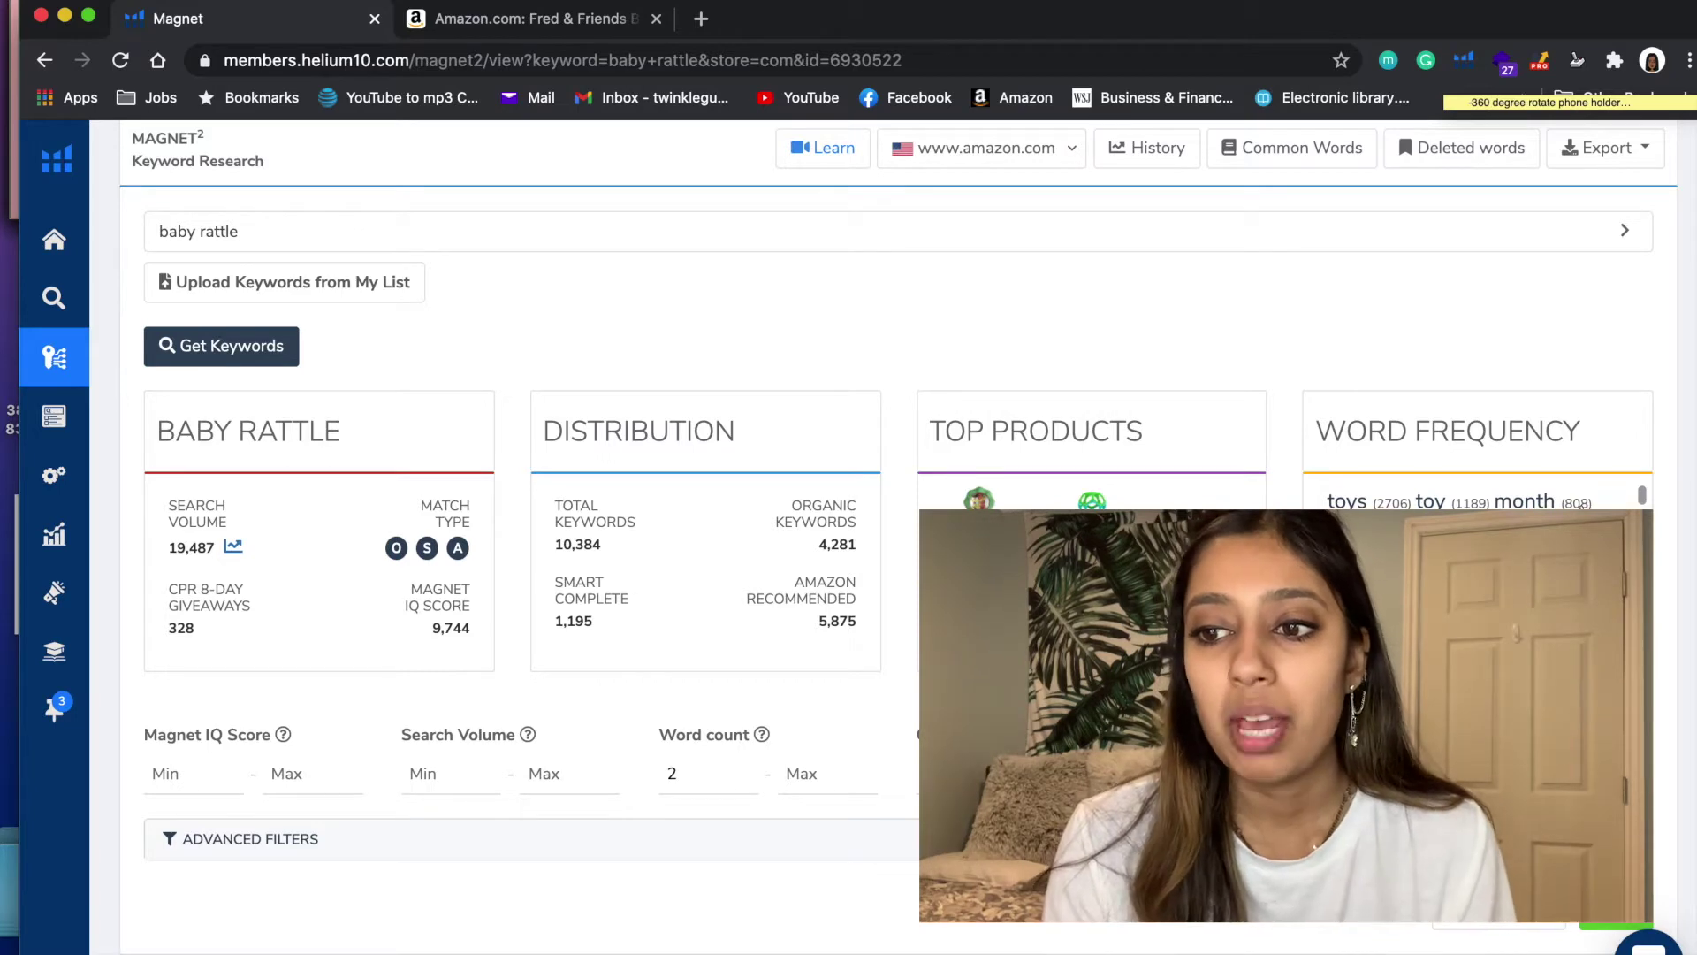
{"action": "scroll", "coordinate": [1579, 502], "scroll_direction": "down", "scroll_amount": 2}
{"action": "scroll", "coordinate": [1511, 486], "scroll_direction": "up", "scroll_amount": 1}
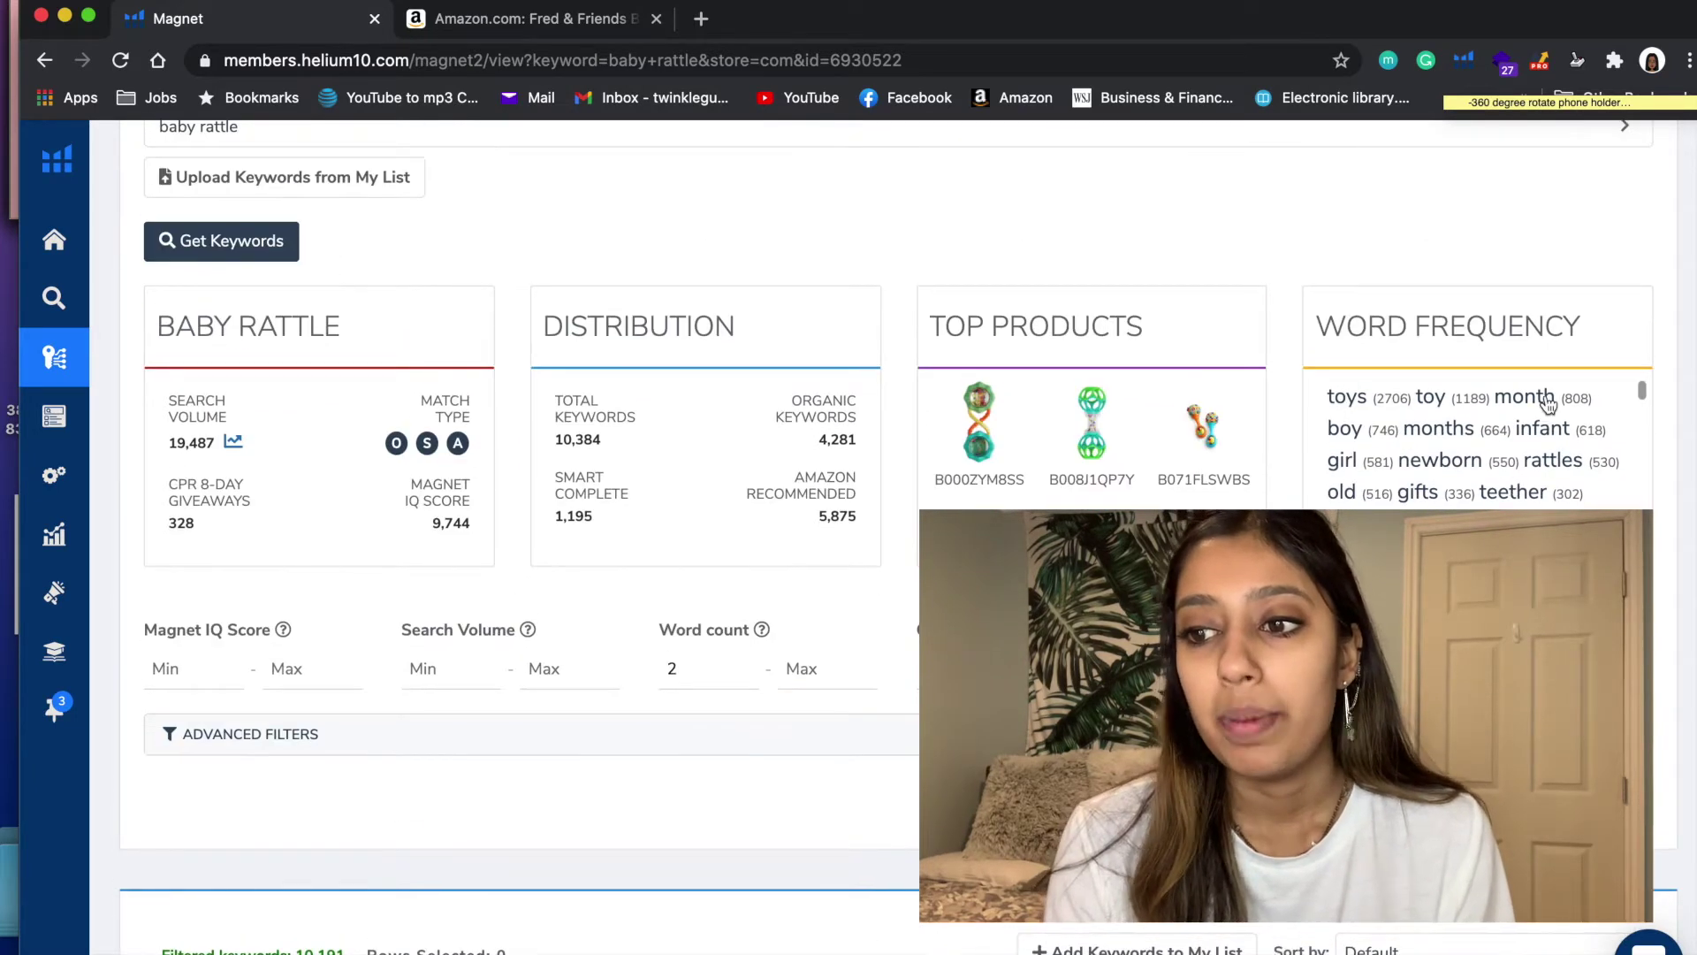
{"action": "scroll", "coordinate": [1538, 442], "scroll_direction": "down", "scroll_amount": 1}
{"action": "scroll", "coordinate": [1500, 456], "scroll_direction": "up", "scroll_amount": 1}
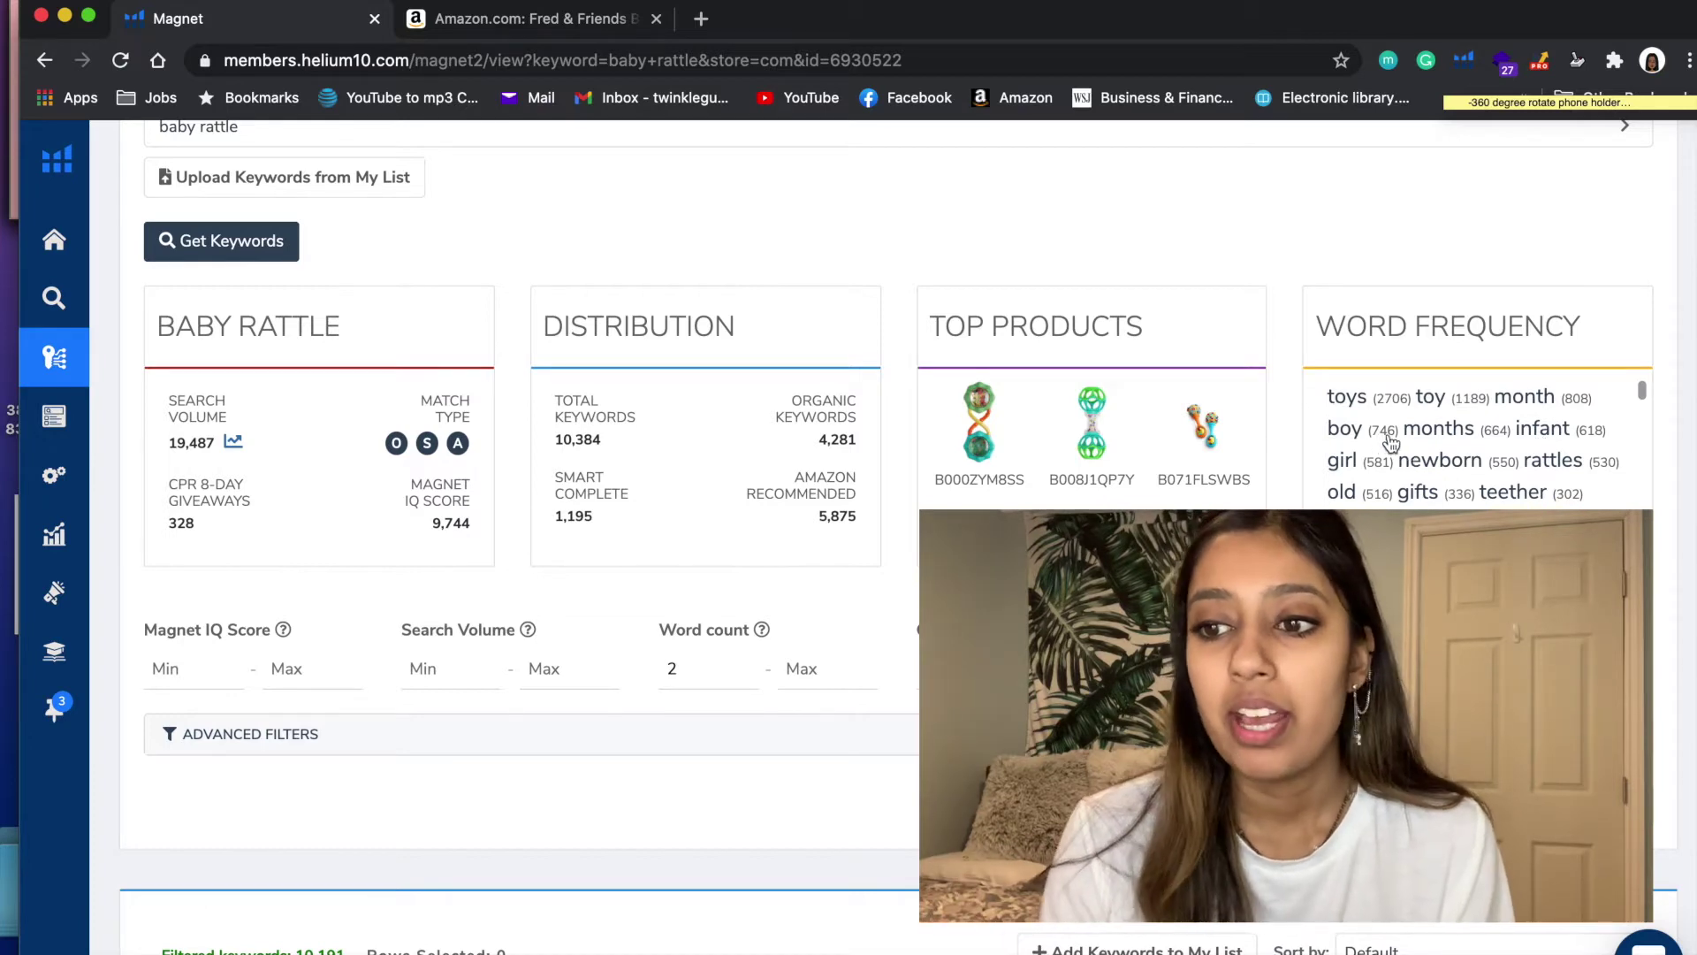
{"action": "scroll", "coordinate": [1392, 442], "scroll_direction": "down", "scroll_amount": 1}
{"action": "scroll", "coordinate": [1392, 442], "scroll_direction": "up", "scroll_amount": 2}
{"action": "scroll", "coordinate": [883, 530], "scroll_direction": "up", "scroll_amount": 2}
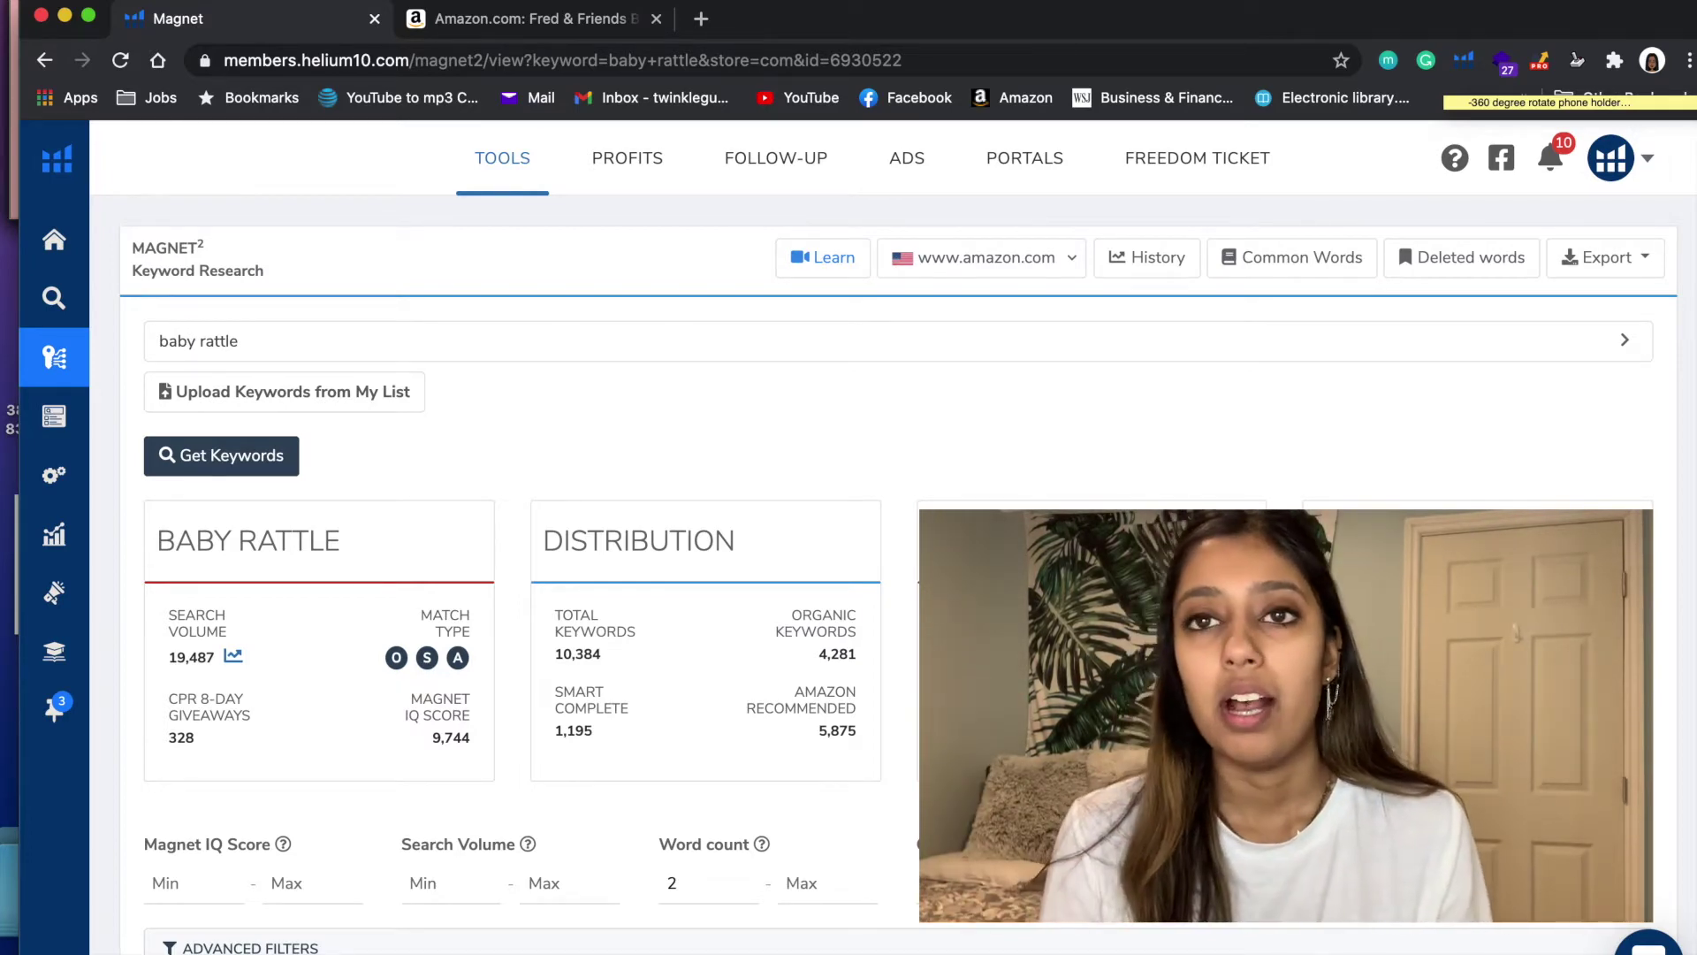
{"action": "scroll", "coordinate": [884, 530], "scroll_direction": "down", "scroll_amount": 3}
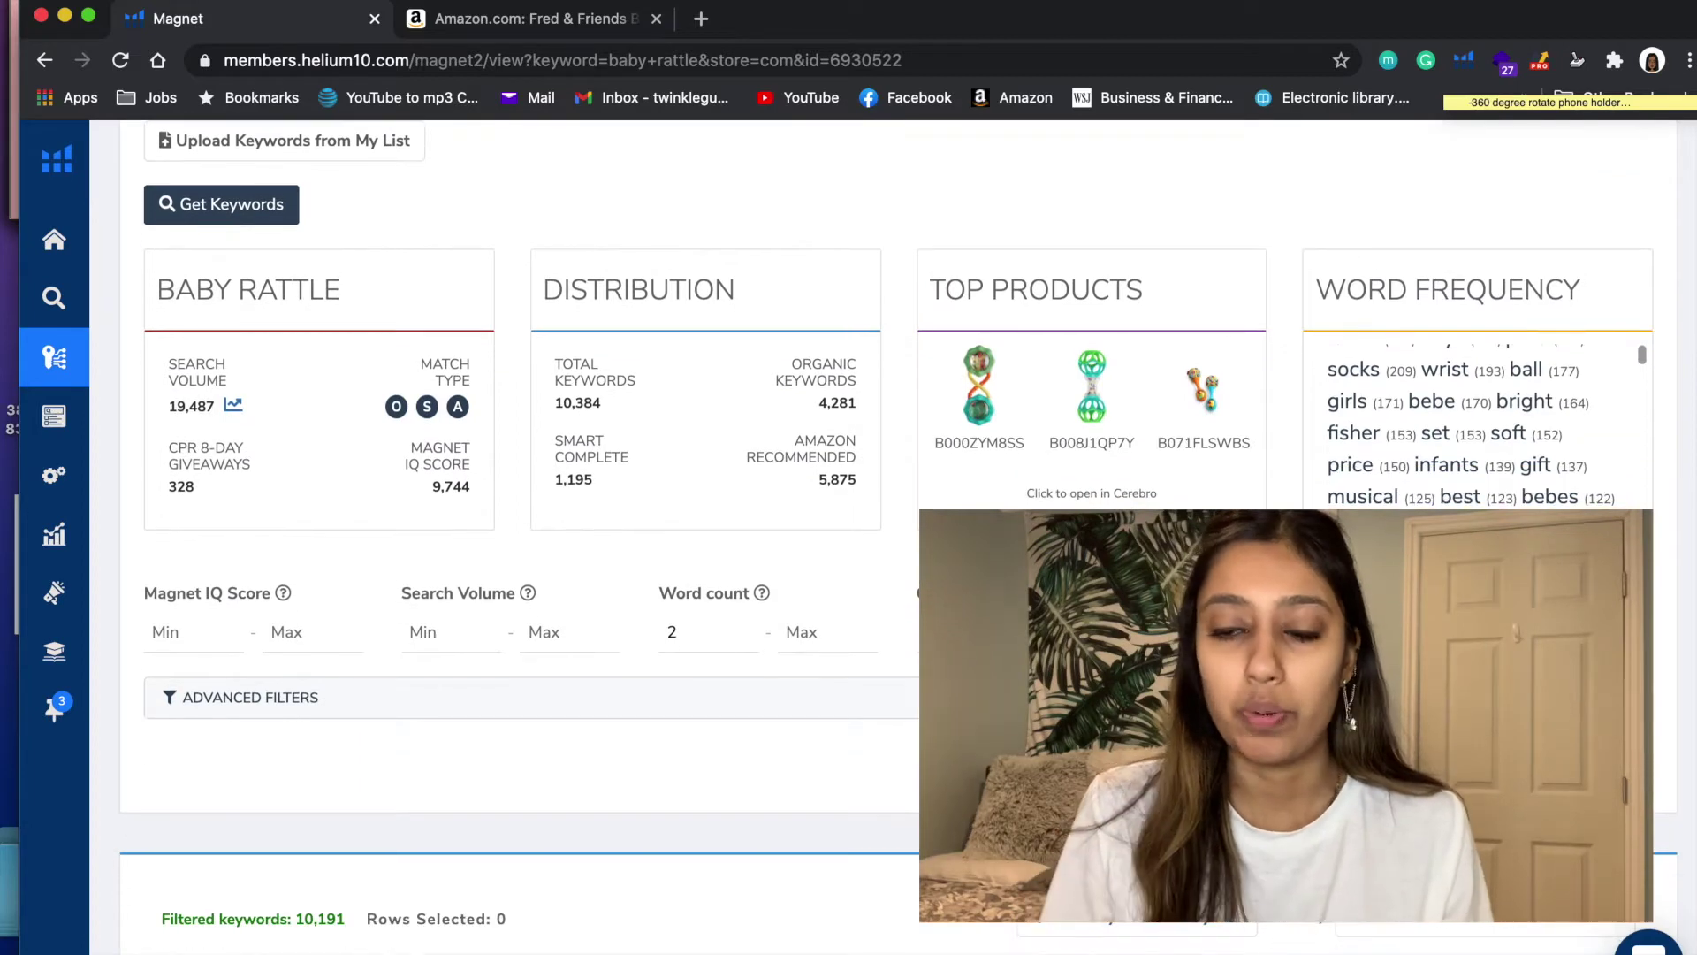
{"action": "scroll", "coordinate": [643, 743], "scroll_direction": "down", "scroll_amount": 3}
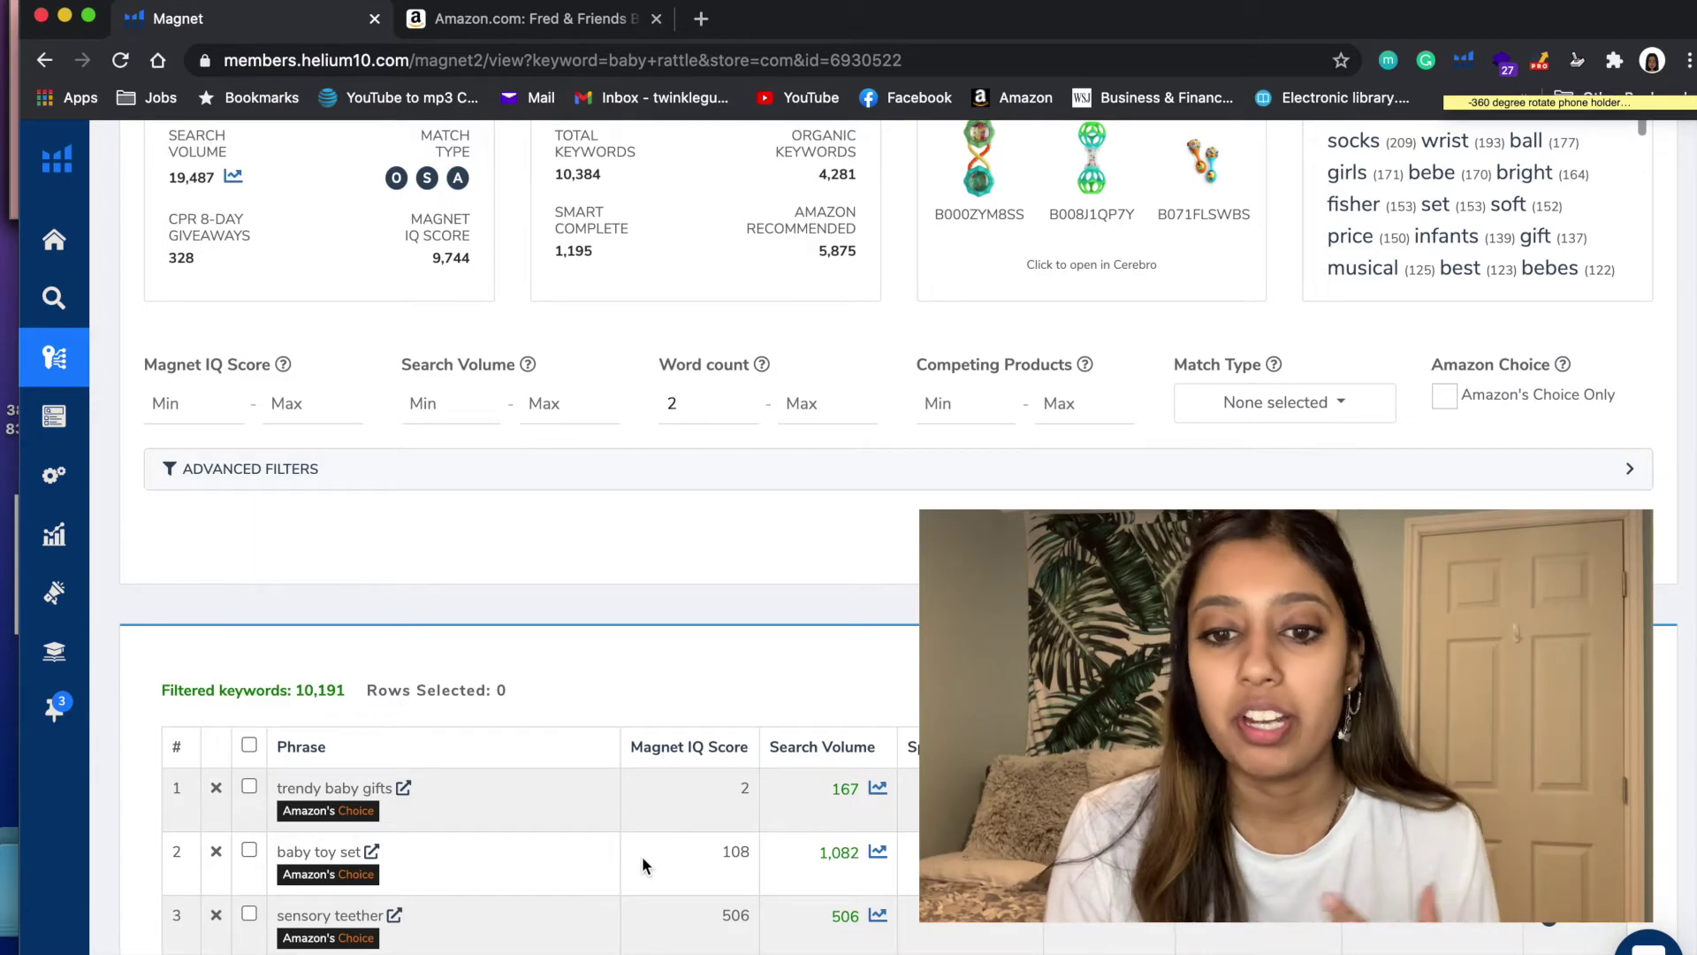
{"action": "scroll", "coordinate": [642, 855], "scroll_direction": "up", "scroll_amount": 4}
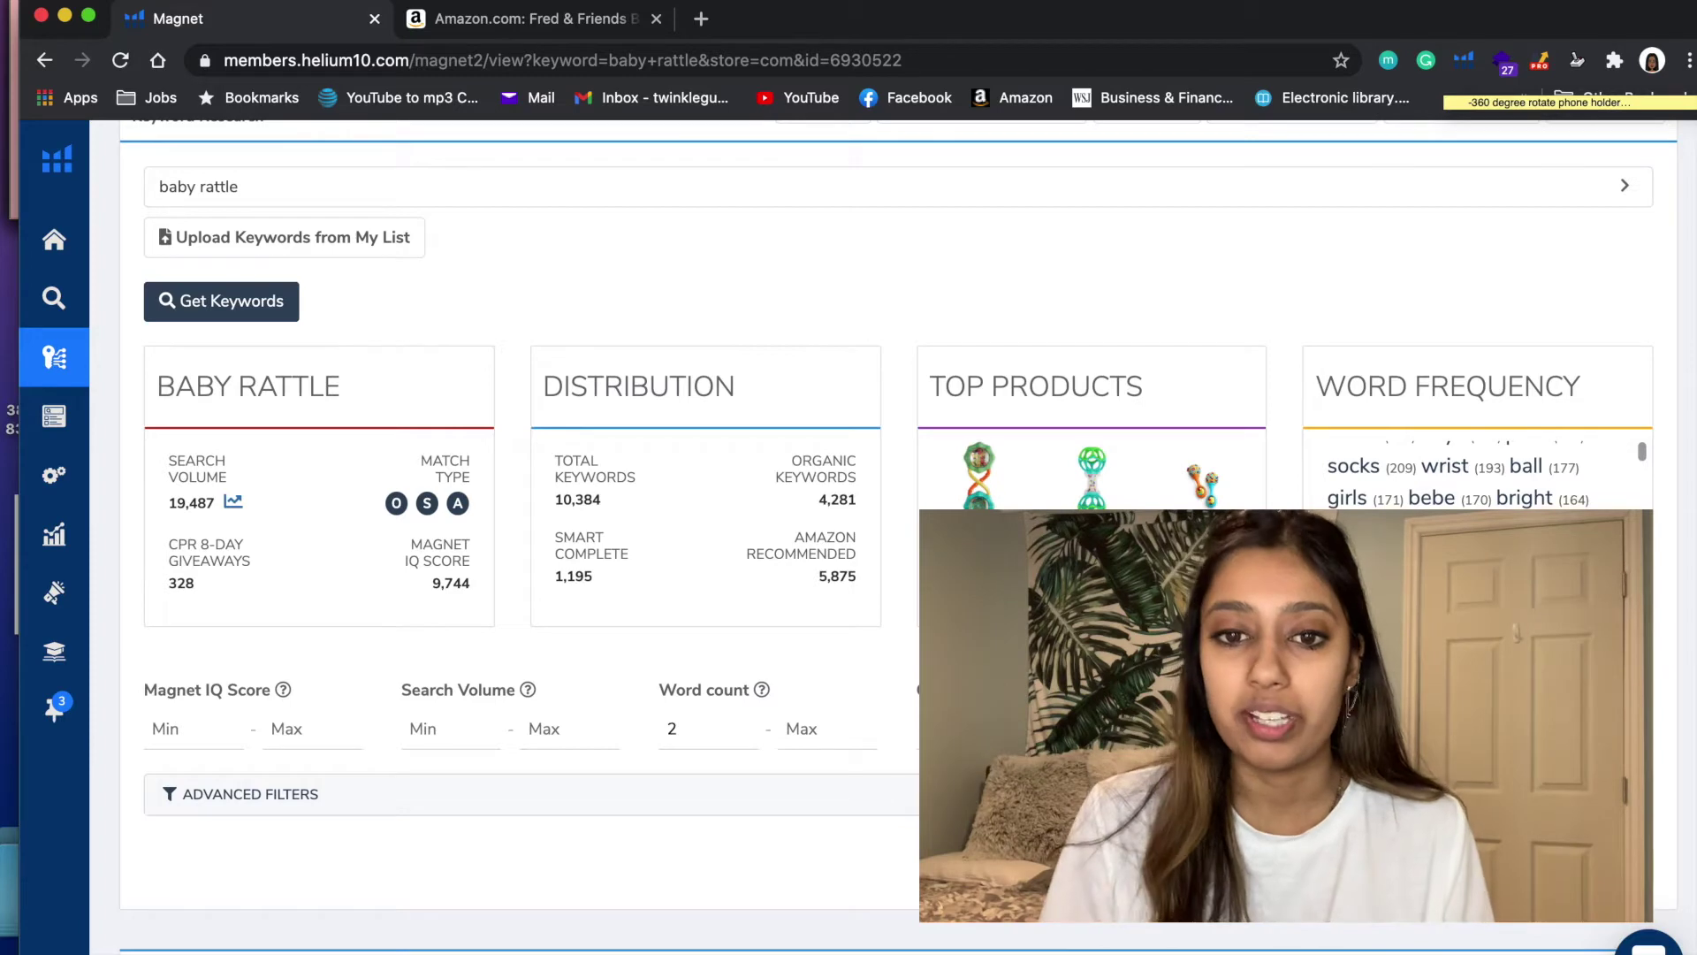
- Filter the keyword results to a minimum search volume of 1000 and view the filtered list
{"action": "scroll", "coordinate": [899, 536], "scroll_direction": "down", "scroll_amount": 1}
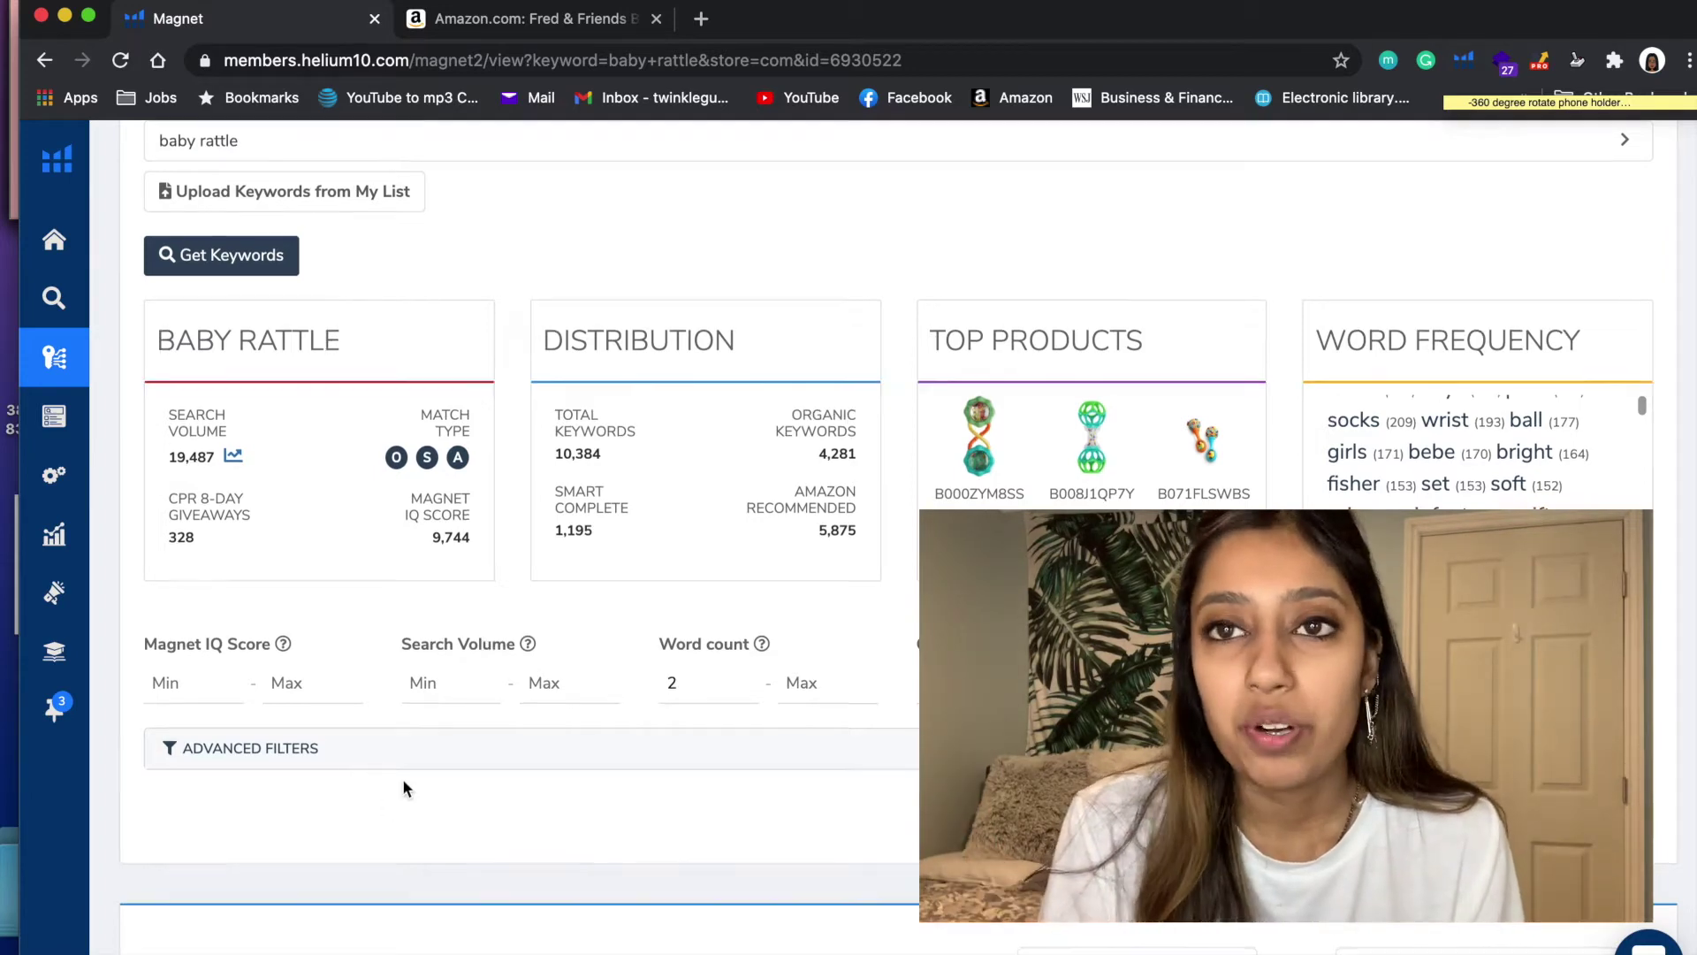
{"action": "scroll", "coordinate": [401, 777], "scroll_direction": "down", "scroll_amount": 1}
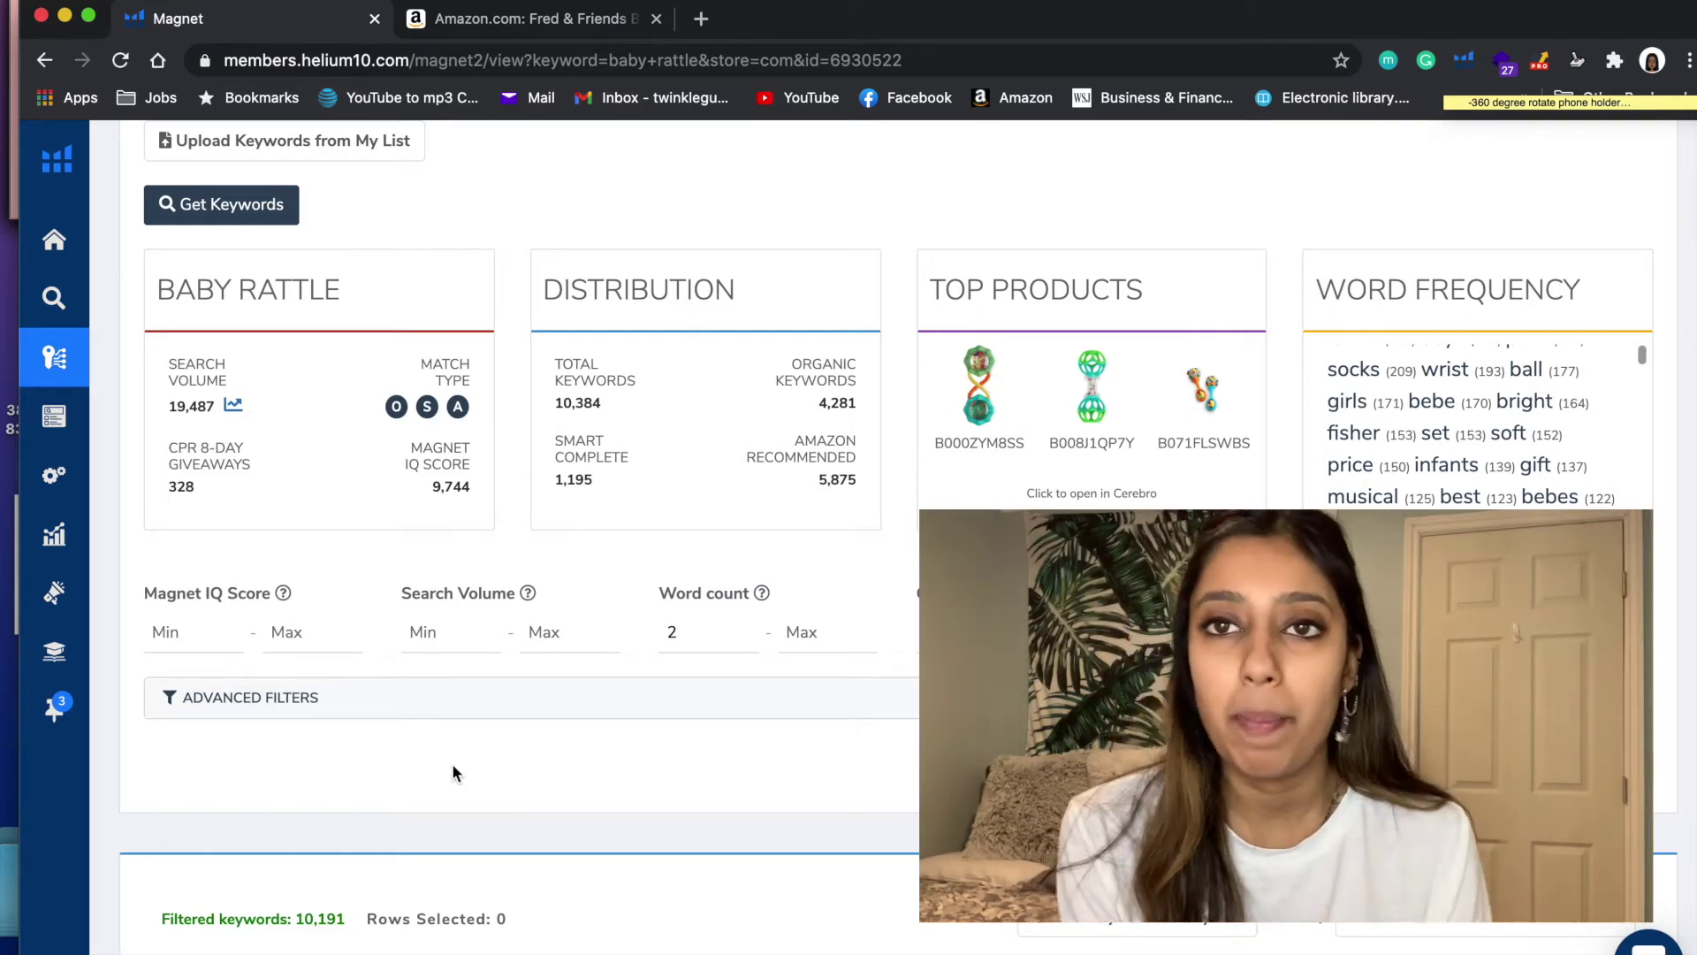
{"action": "left_click", "coordinate": [443, 638]}
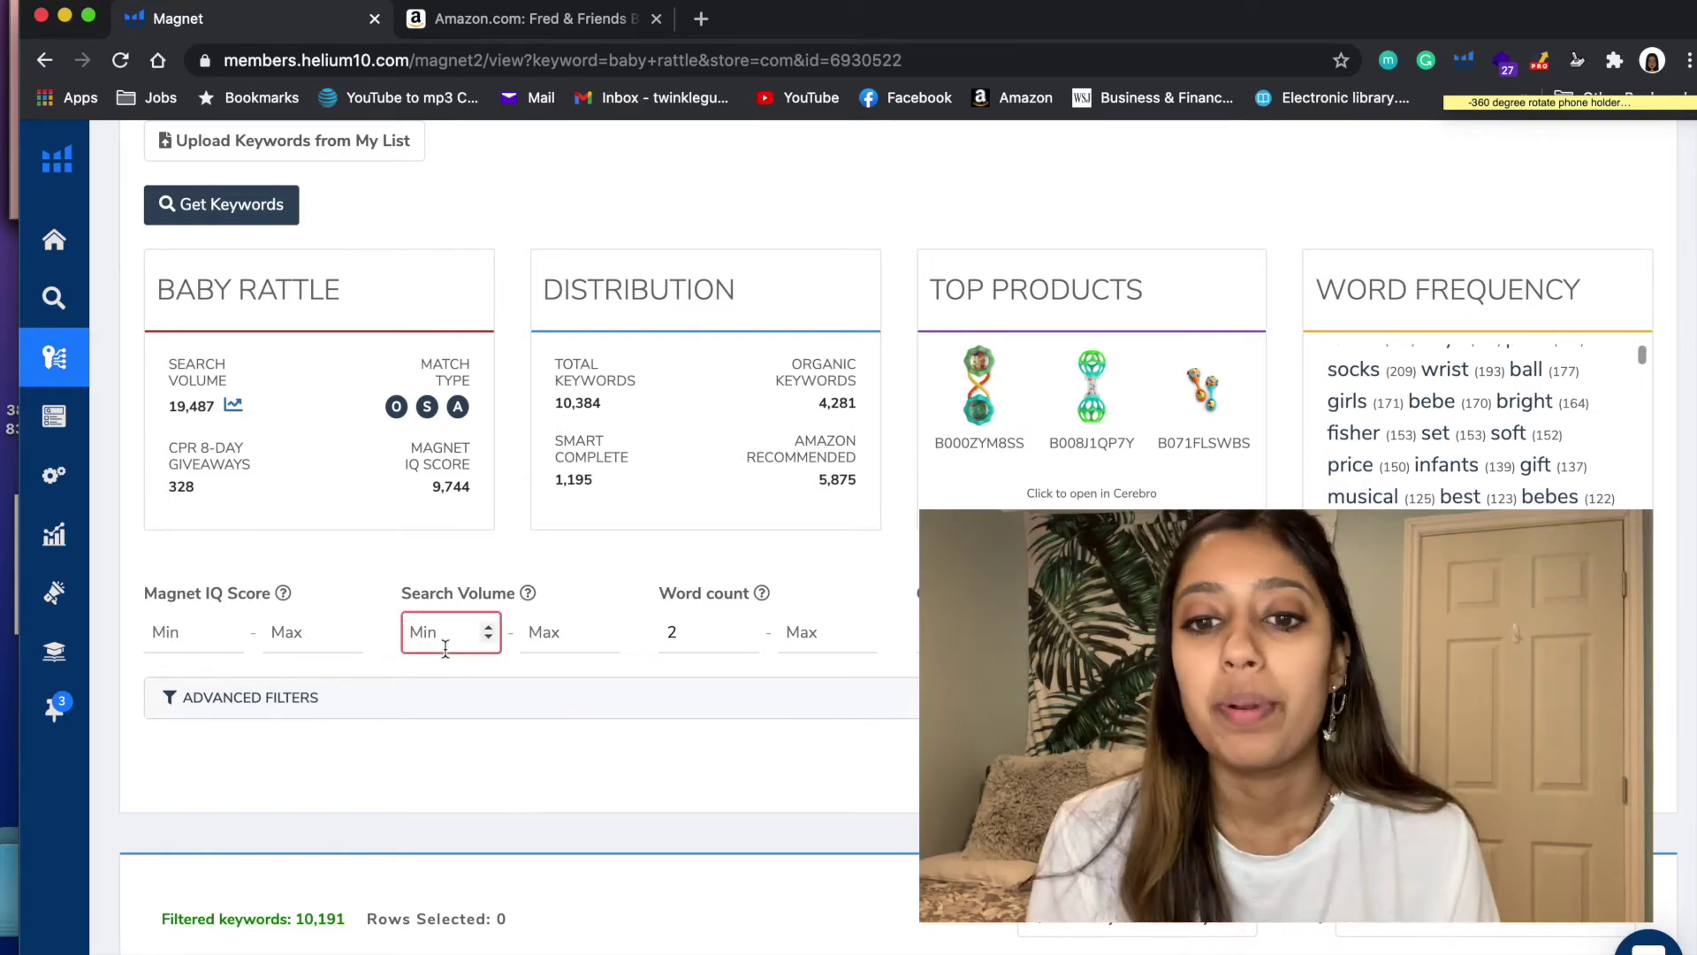
{"action": "type", "text": "1000"}
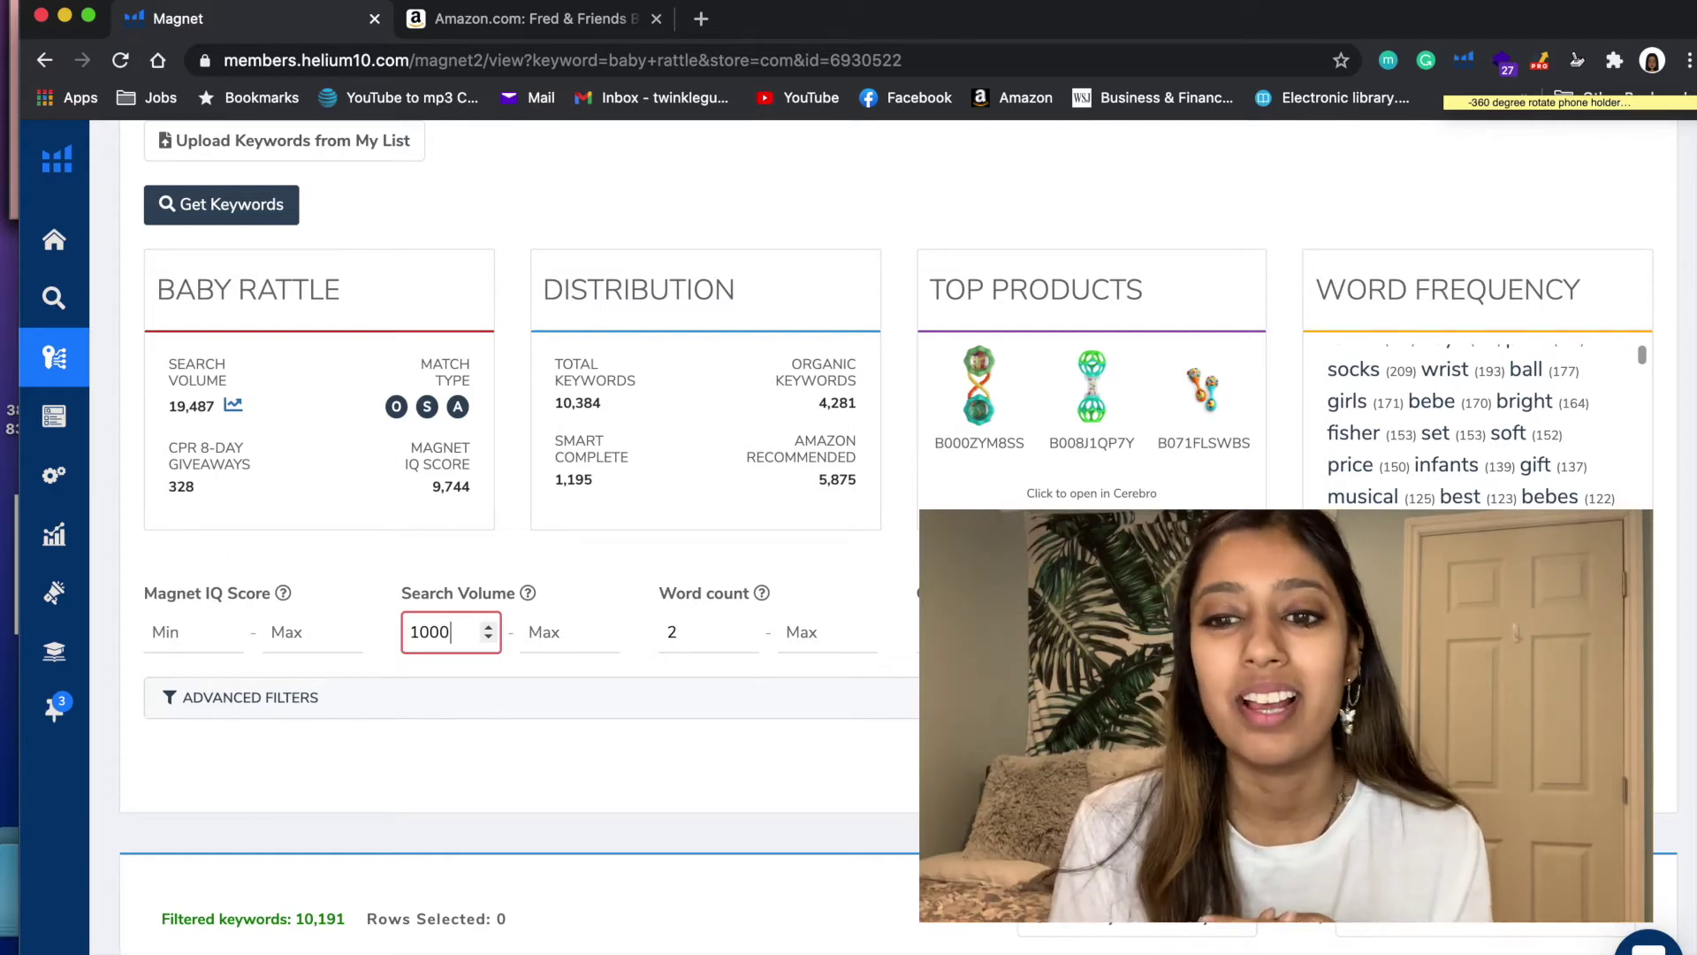
{"action": "key", "text": "Tab"}
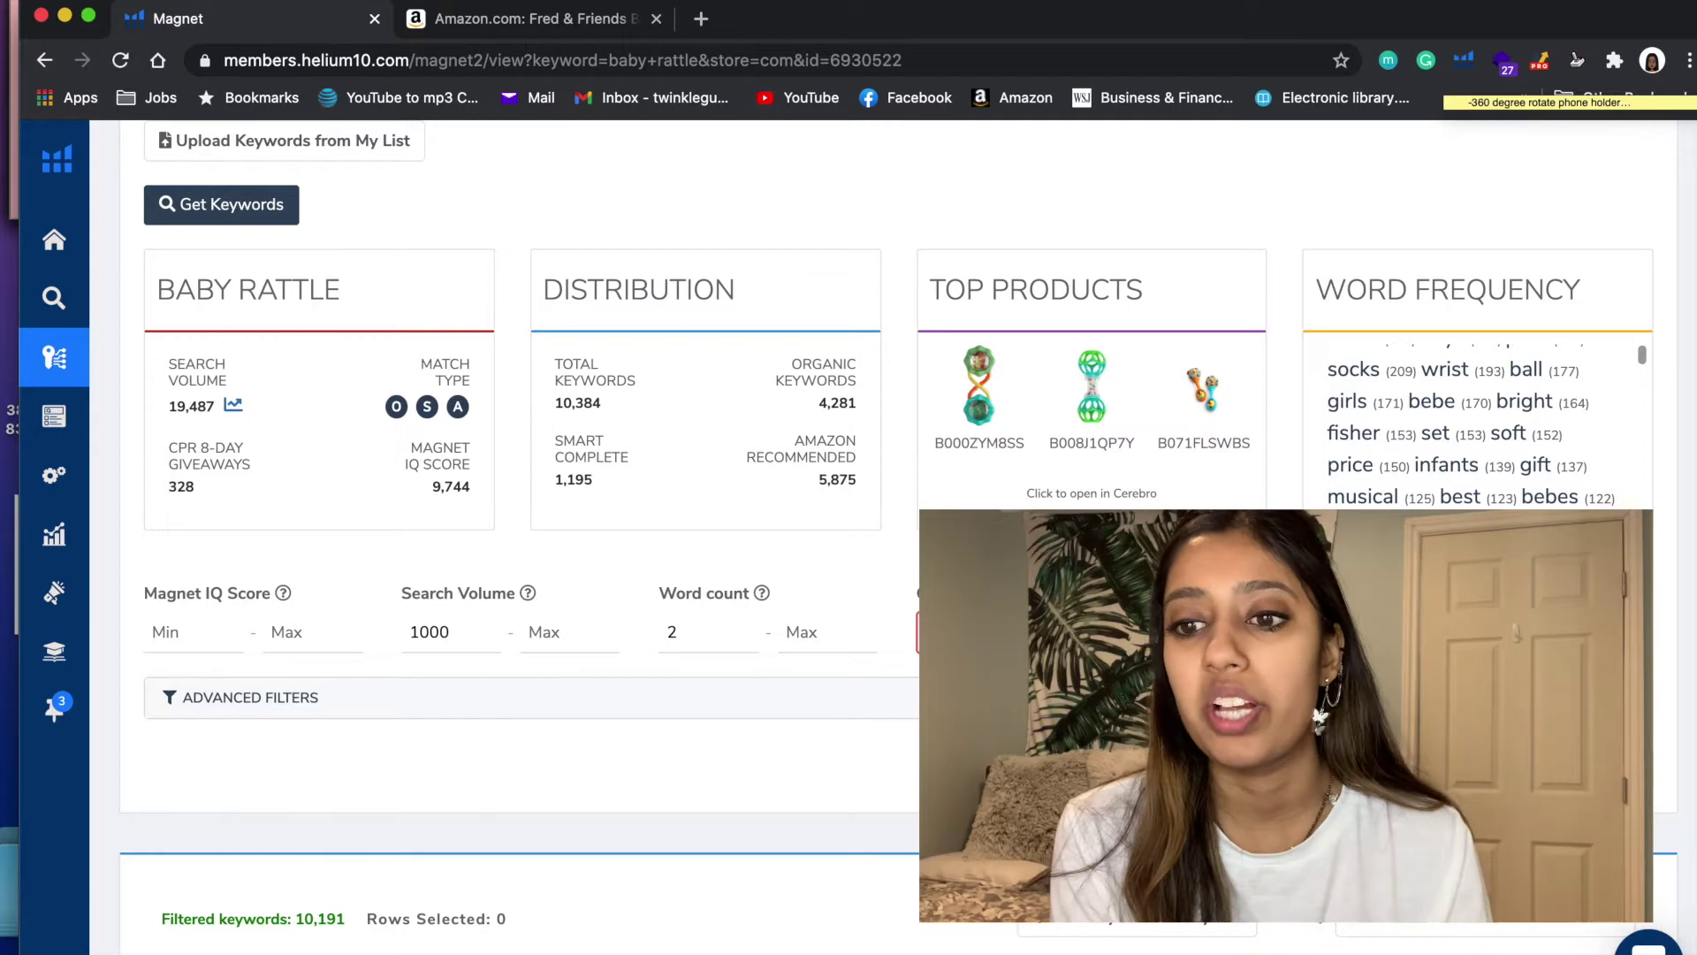
{"action": "key", "text": "Tab"}
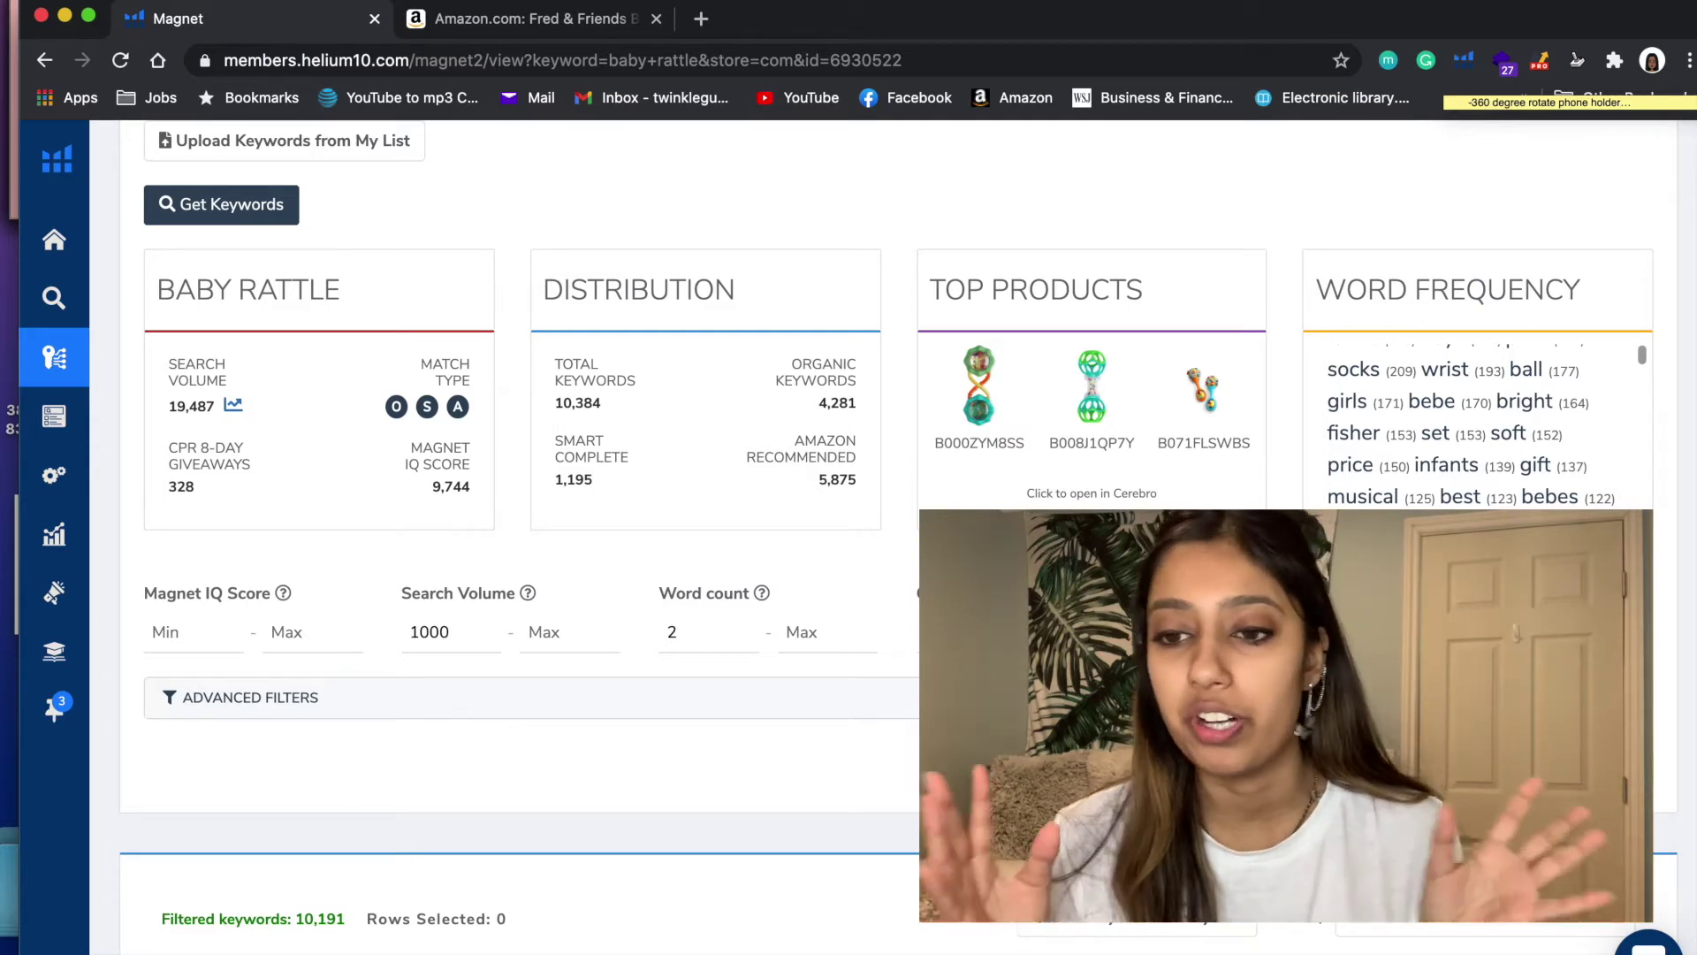
{"action": "left_click", "coordinate": [955, 631]}
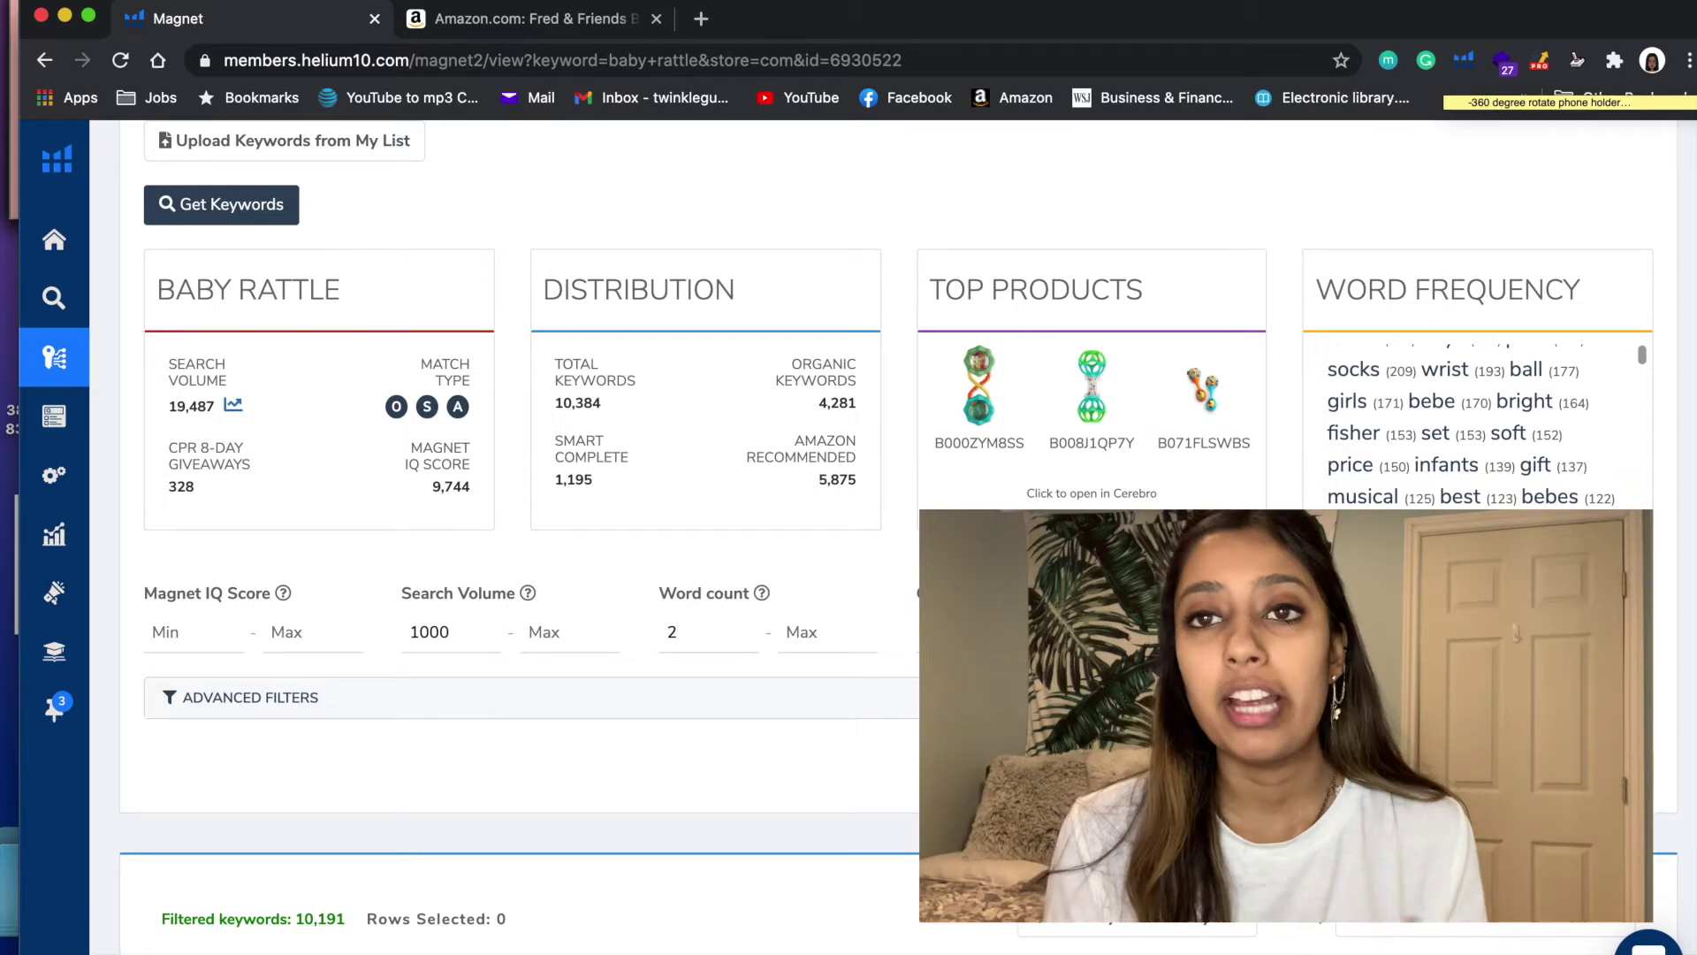
{"action": "scroll", "coordinate": [683, 771], "scroll_direction": "down", "scroll_amount": 1}
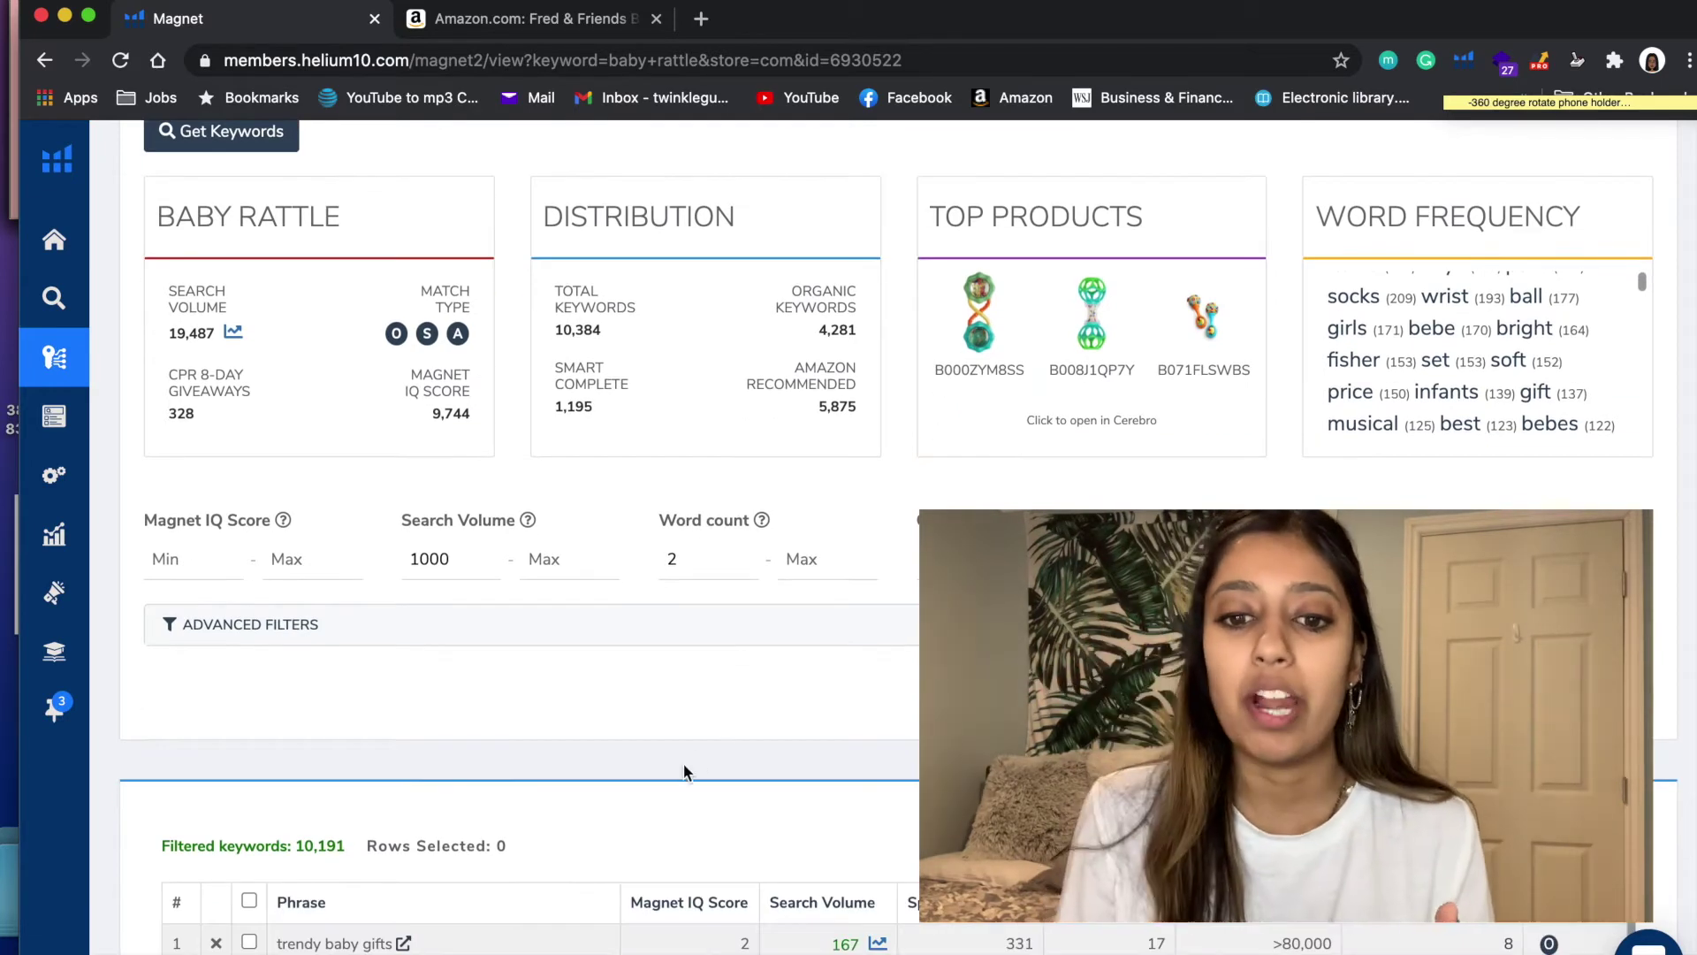
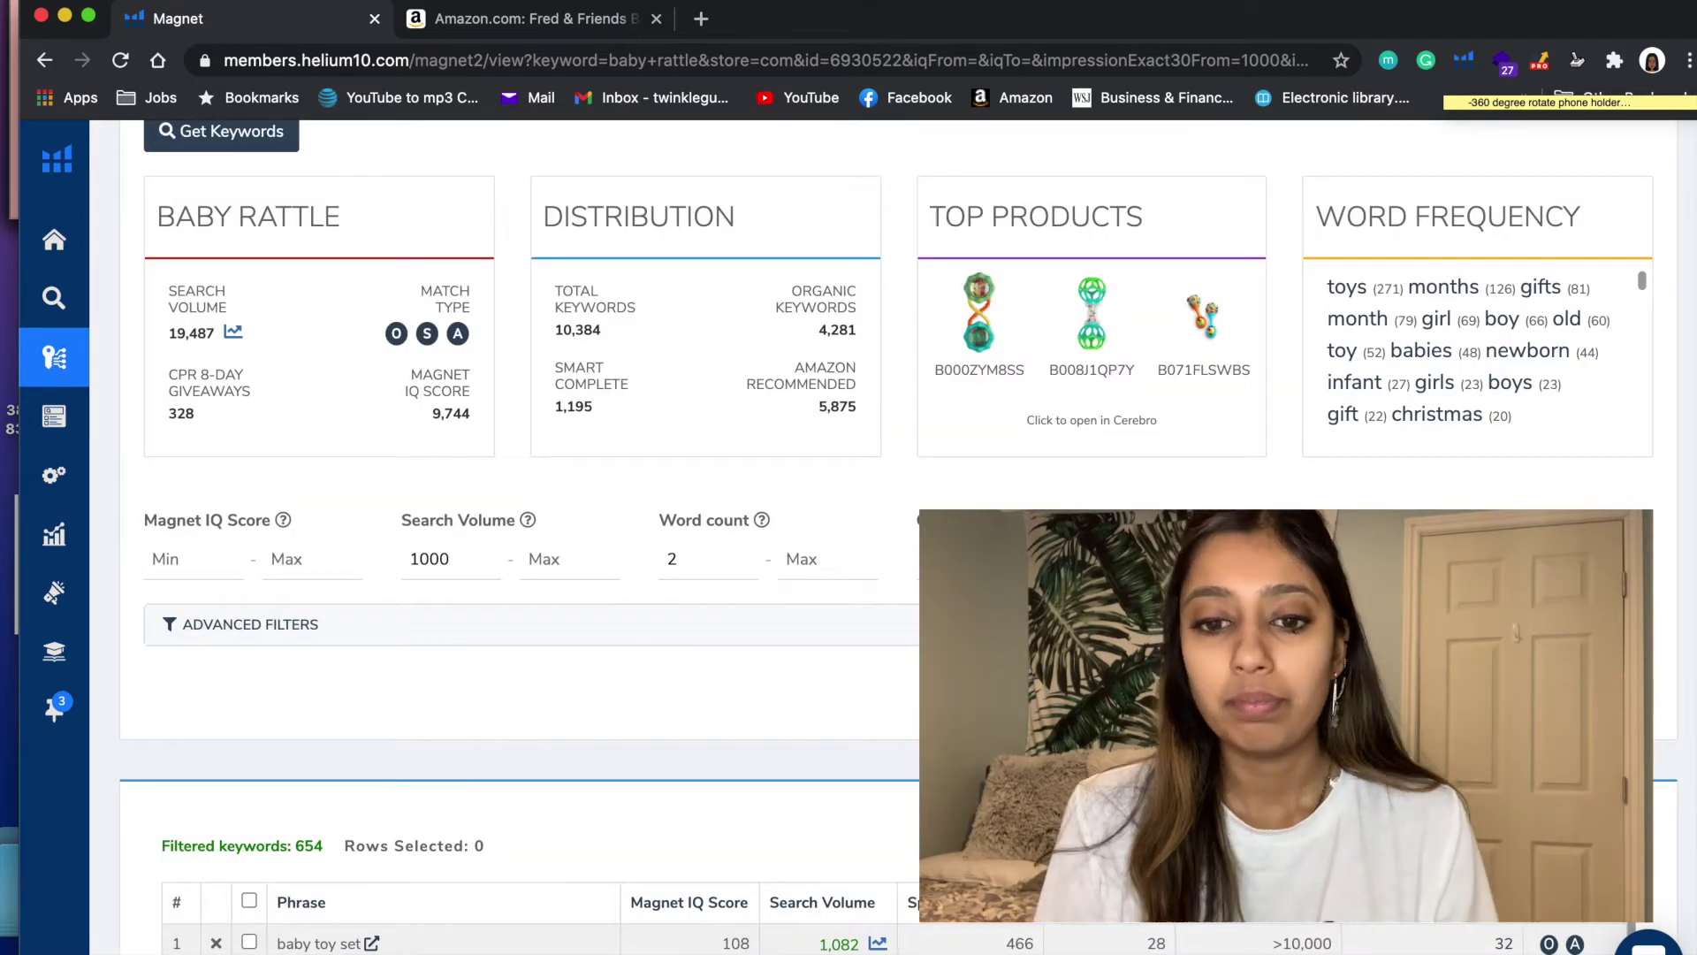
{"action": "scroll", "coordinate": [747, 813], "scroll_direction": "down", "scroll_amount": 3}
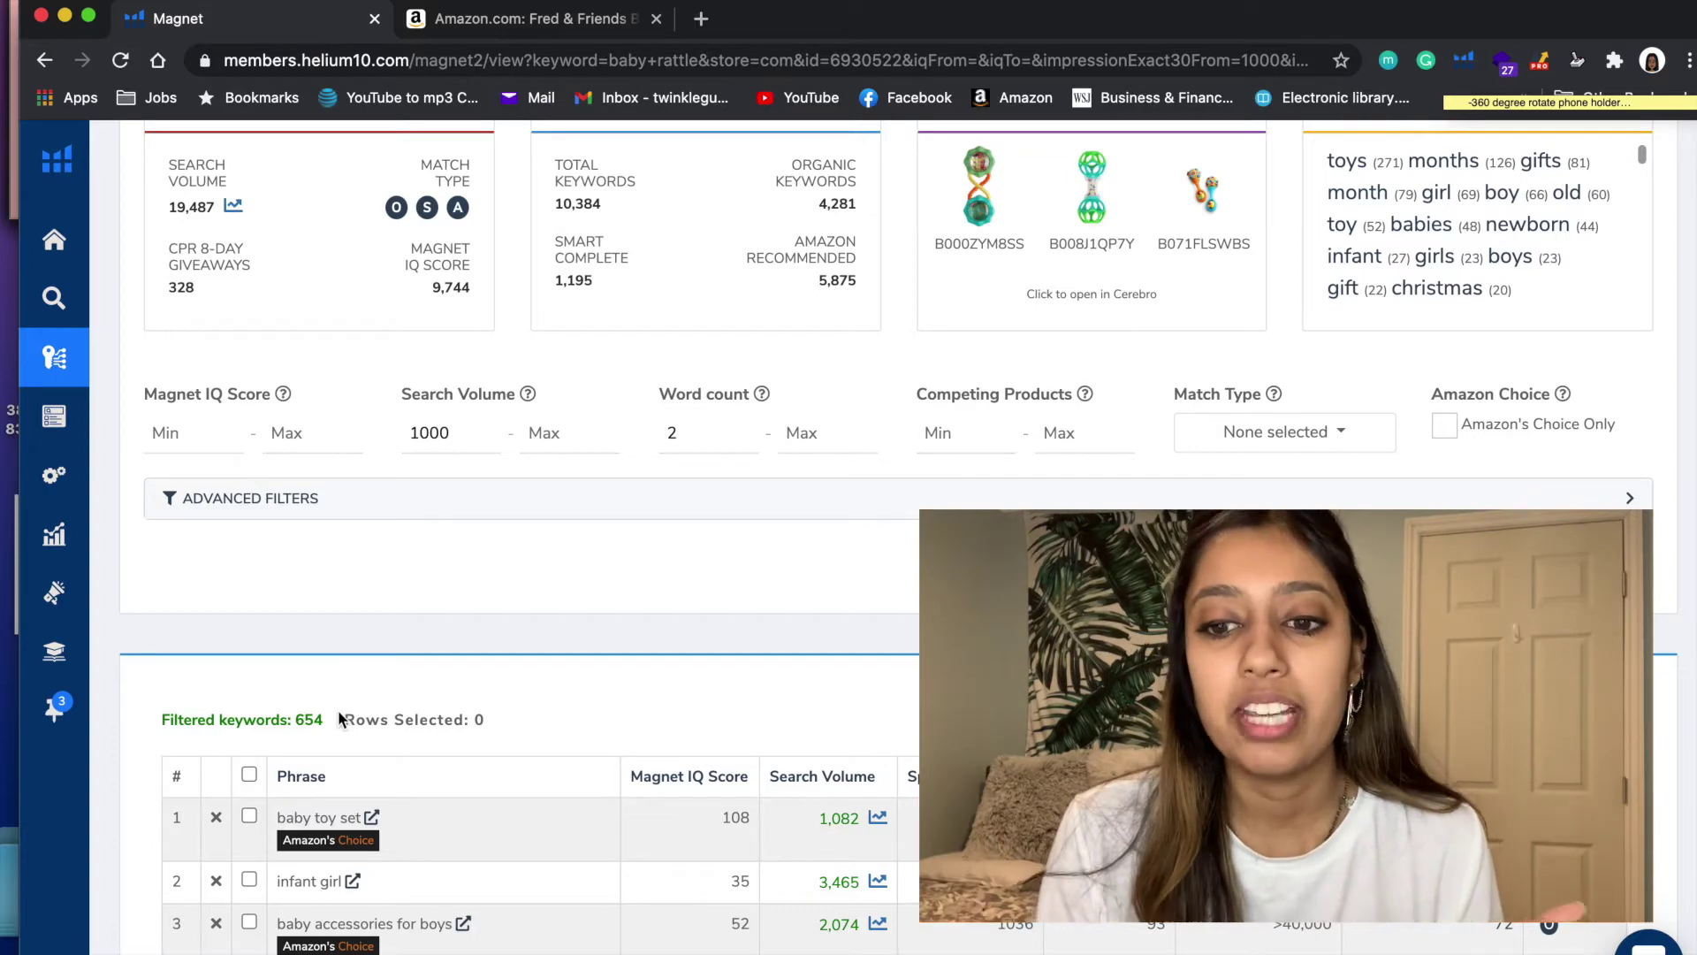
- Sort the filtered keywords by search volume from high to low
{"action": "scroll", "coordinate": [496, 822], "scroll_direction": "down", "scroll_amount": 1}
{"action": "scroll", "coordinate": [497, 823], "scroll_direction": "up", "scroll_amount": 1}
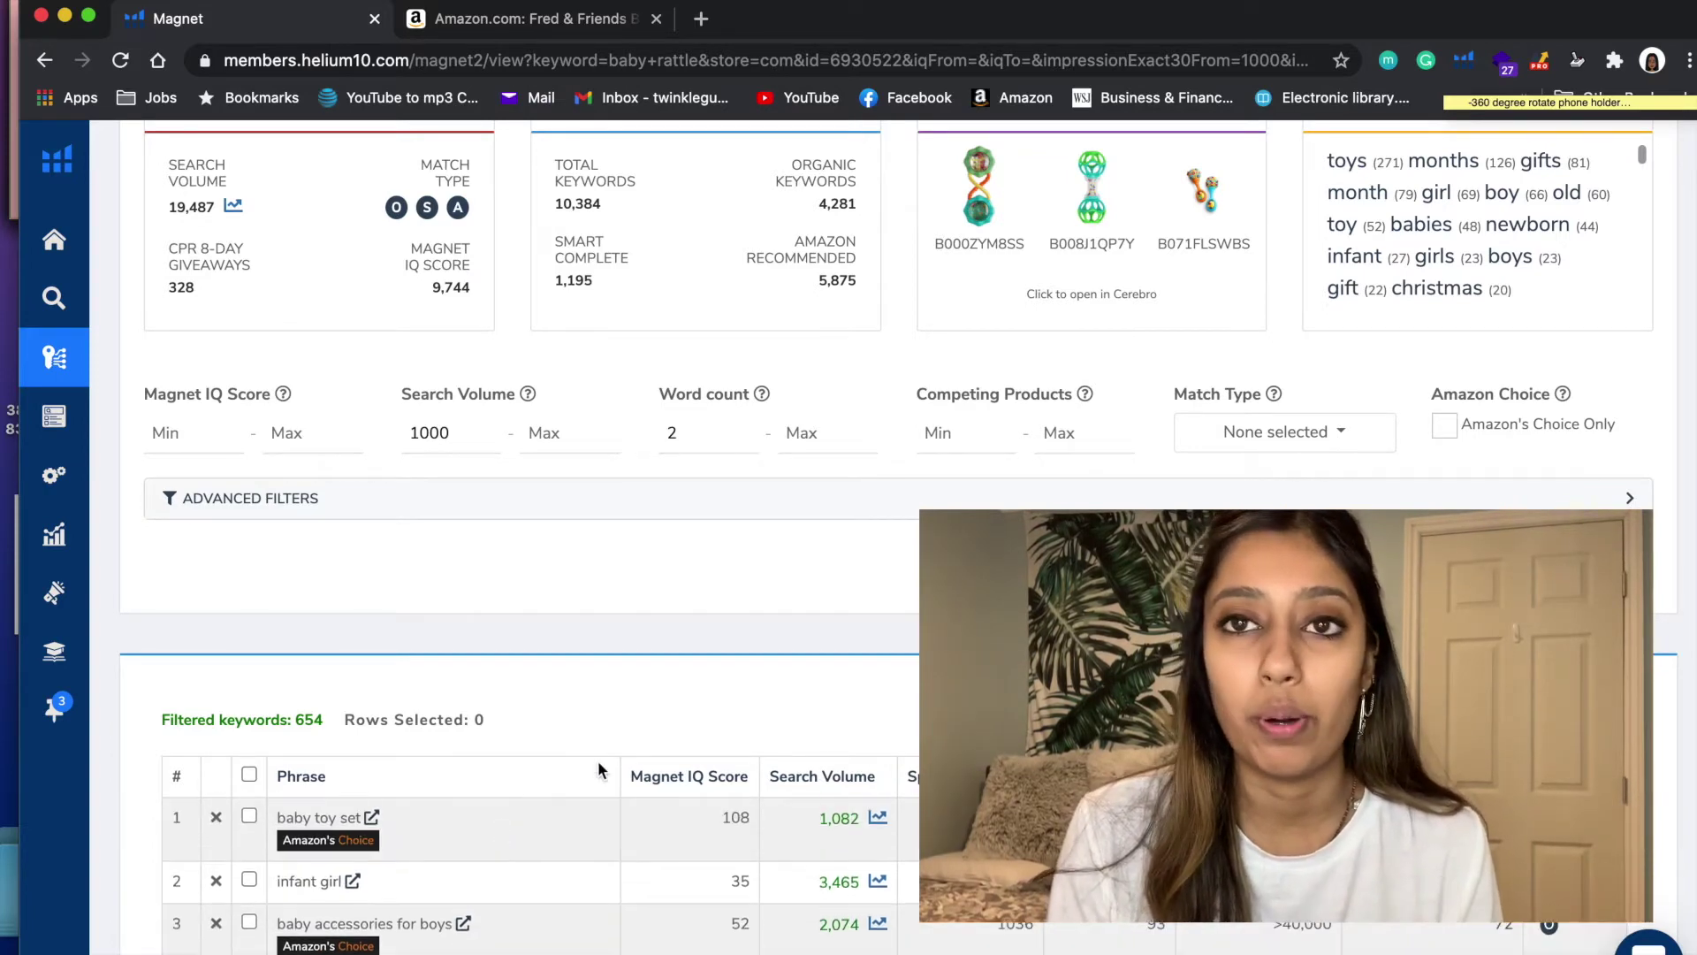
{"action": "left_click", "coordinate": [819, 776]}
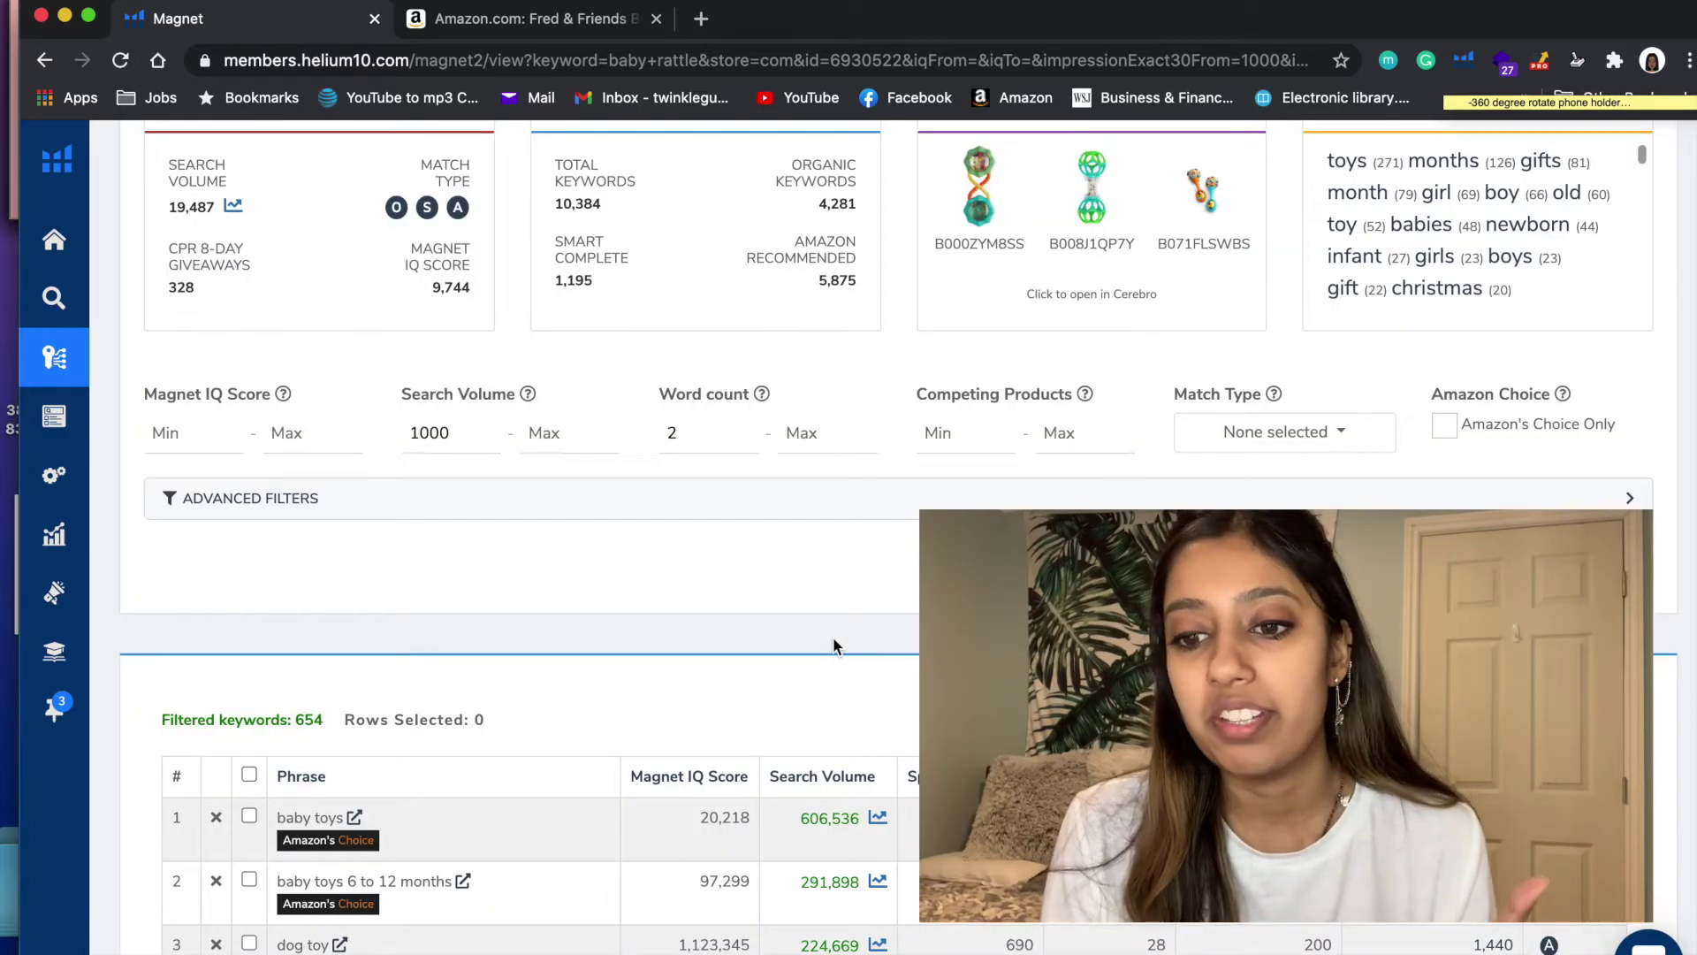
{"action": "scroll", "coordinate": [834, 636], "scroll_direction": "down", "scroll_amount": 3}
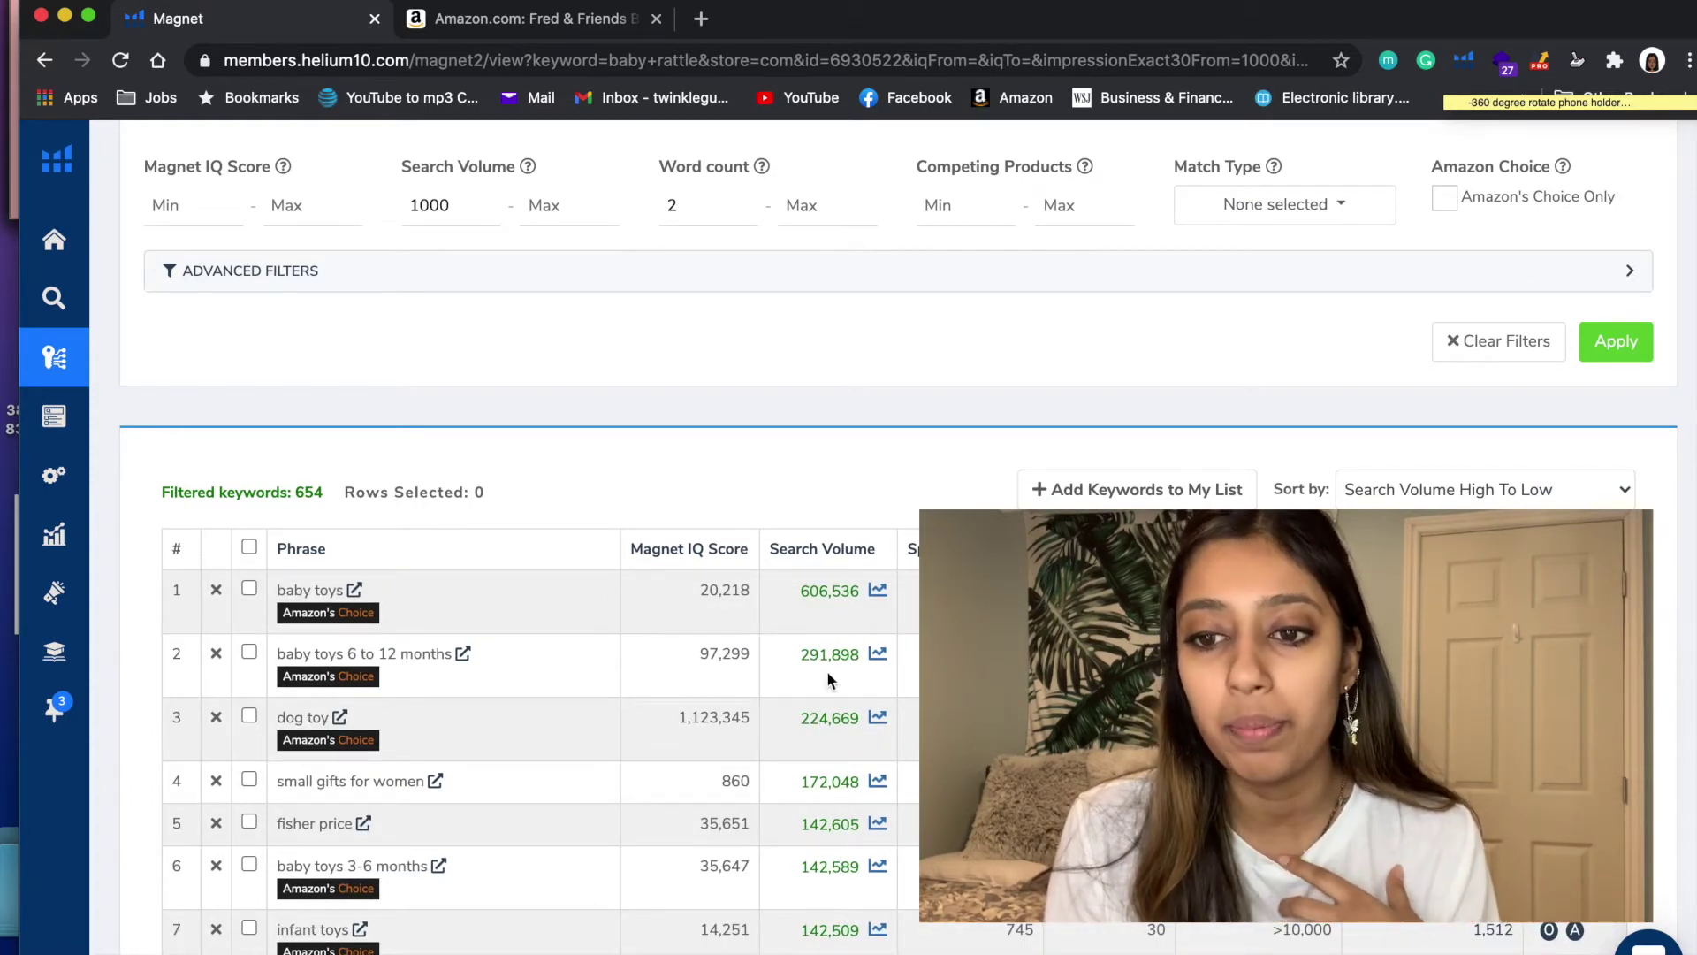
{"action": "scroll", "coordinate": [827, 670], "scroll_direction": "up", "scroll_amount": 8}
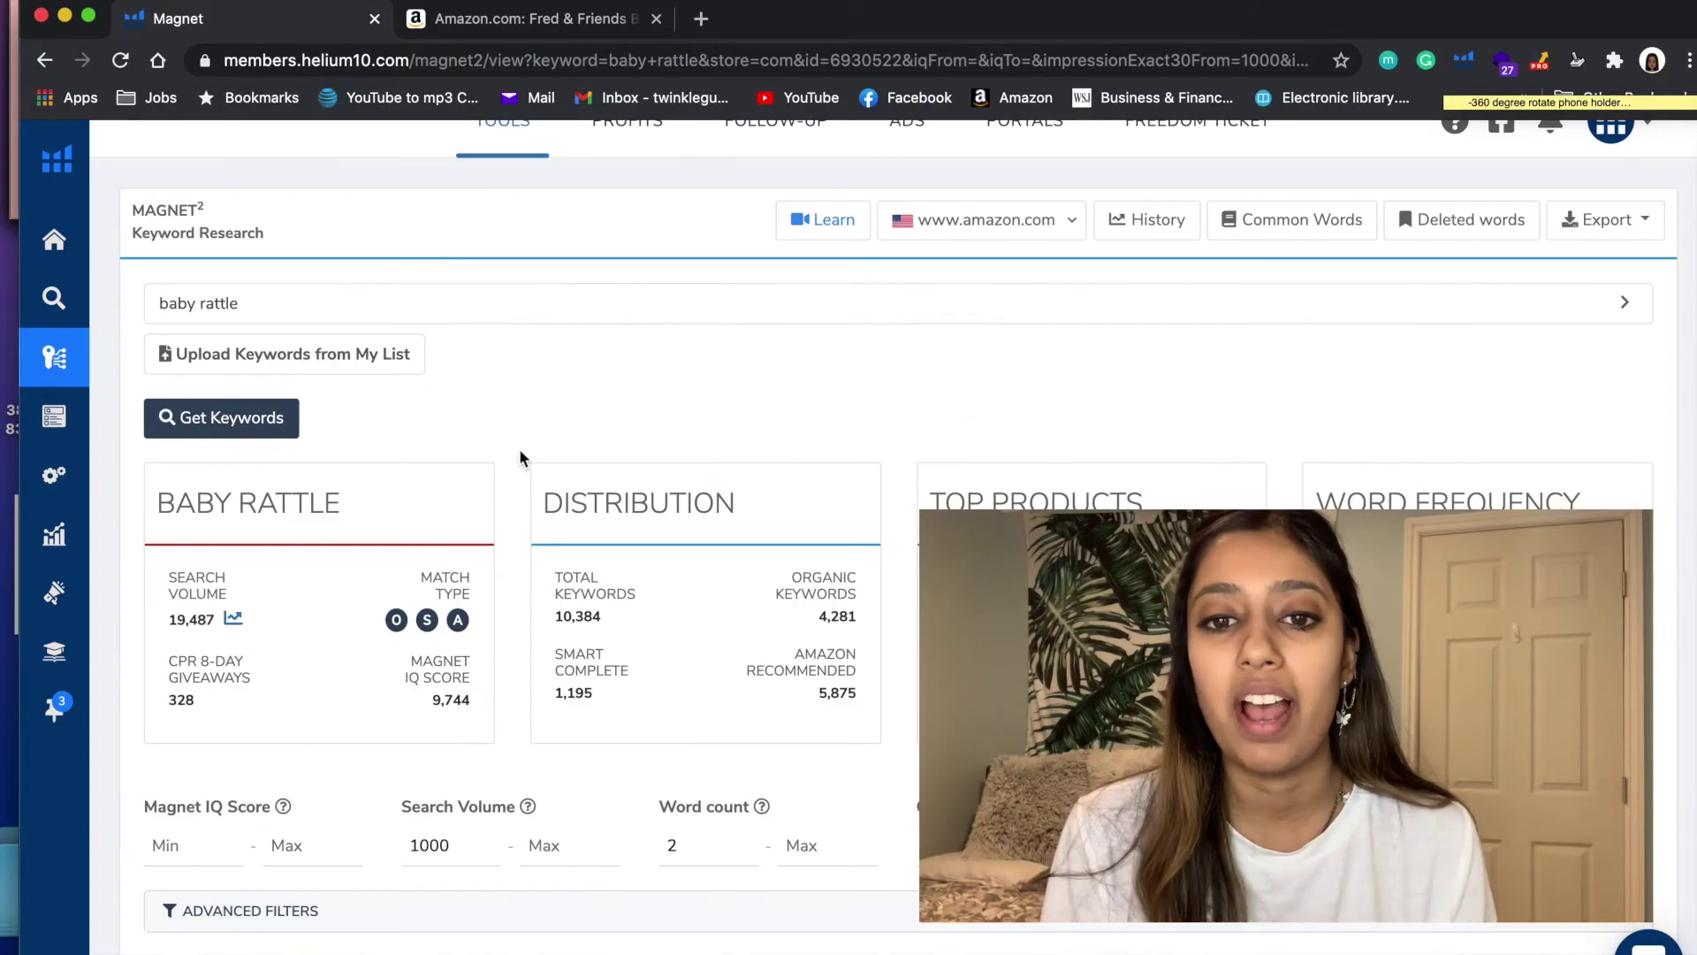
- Look through the sorted phrases and delete the irrelevant keyword "skip hop" from the list
{"action": "scroll", "coordinate": [520, 452], "scroll_direction": "down", "scroll_amount": 8}
{"action": "scroll", "coordinate": [547, 627], "scroll_direction": "down", "scroll_amount": 1}
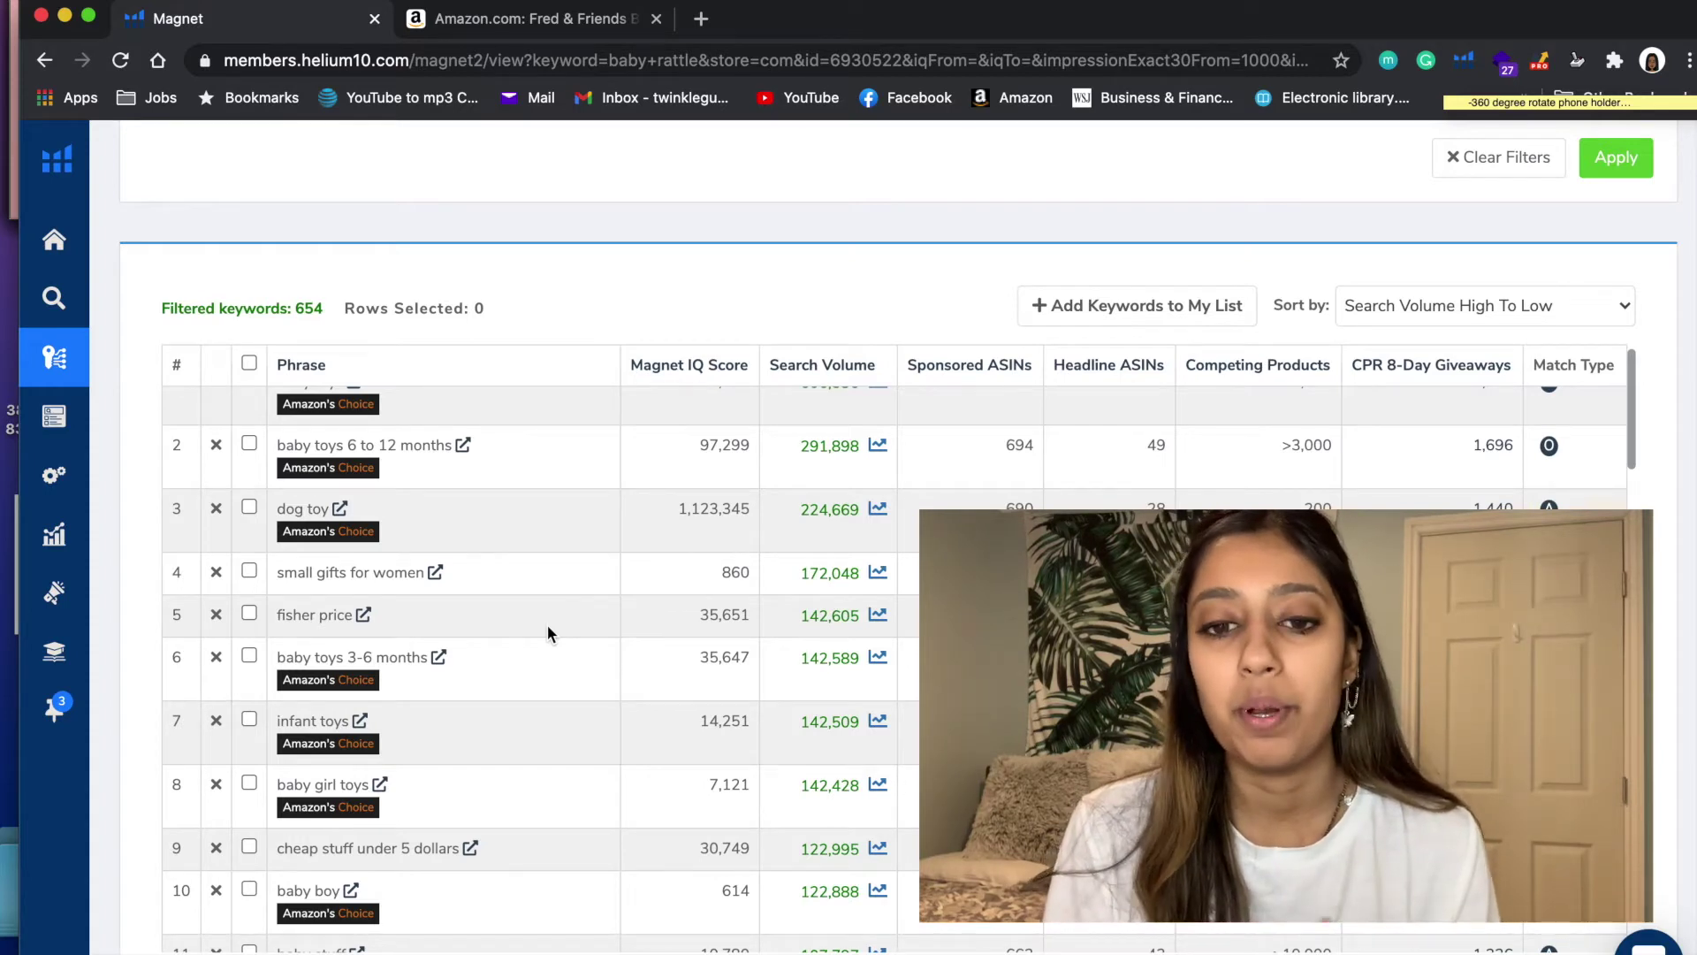
{"action": "scroll", "coordinate": [547, 627], "scroll_direction": "down", "scroll_amount": 5}
{"action": "scroll", "coordinate": [547, 627], "scroll_direction": "down", "scroll_amount": 10}
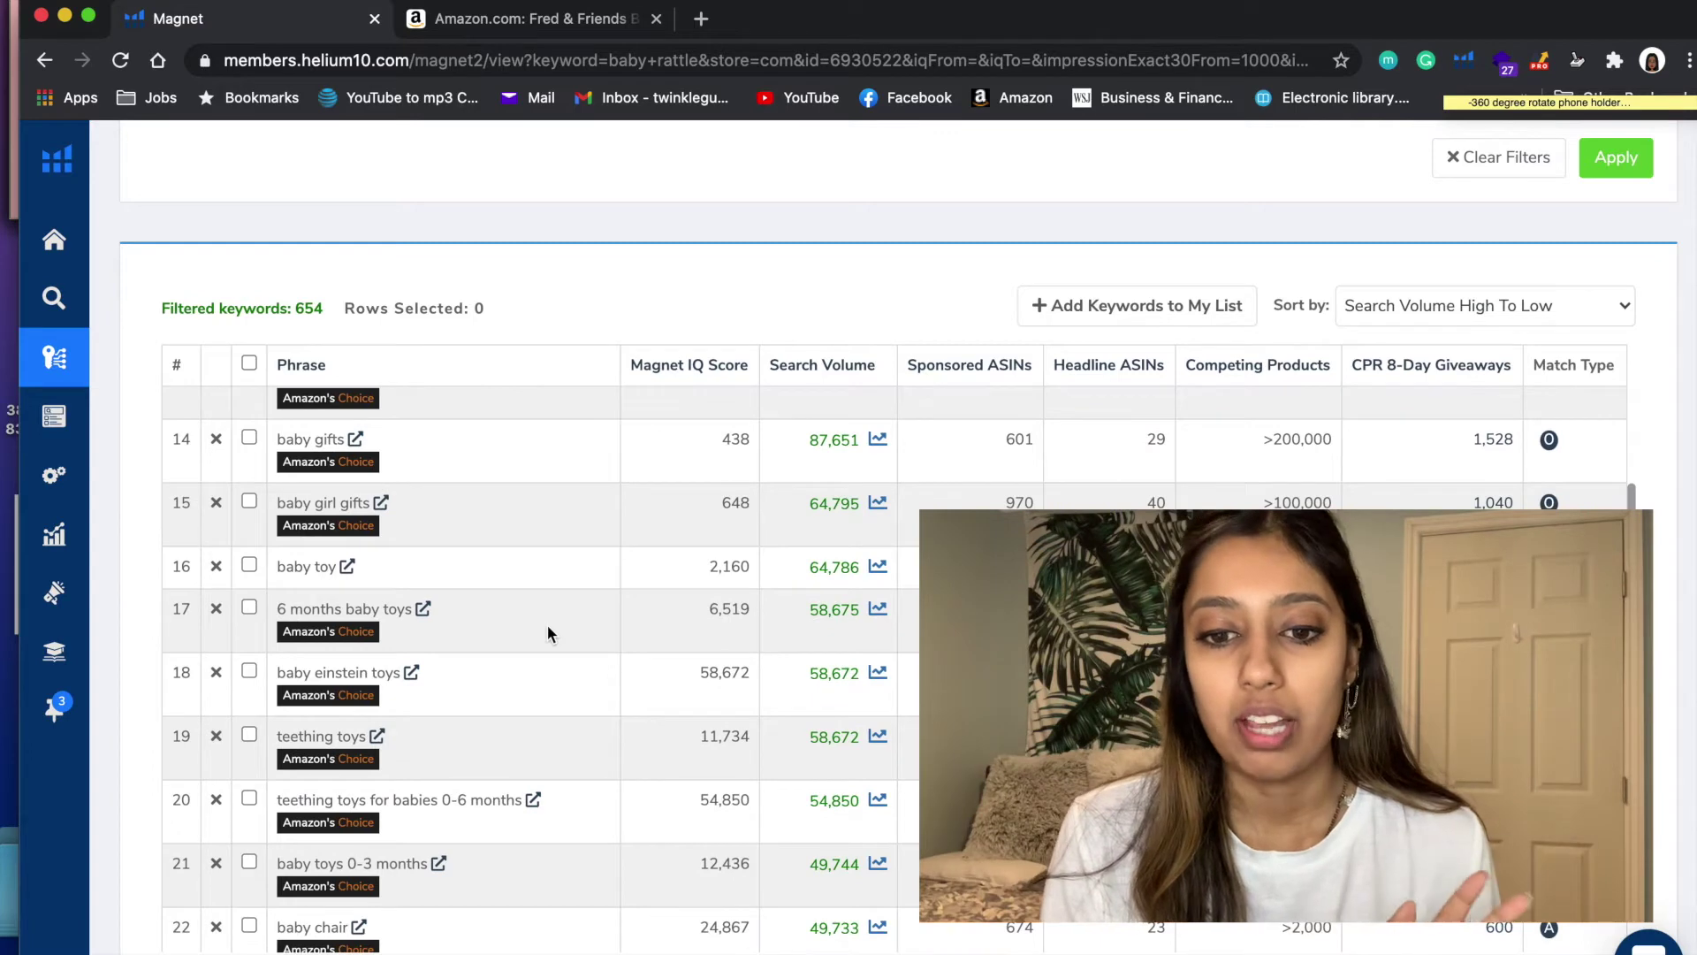
{"action": "scroll", "coordinate": [548, 624], "scroll_direction": "down", "scroll_amount": 3}
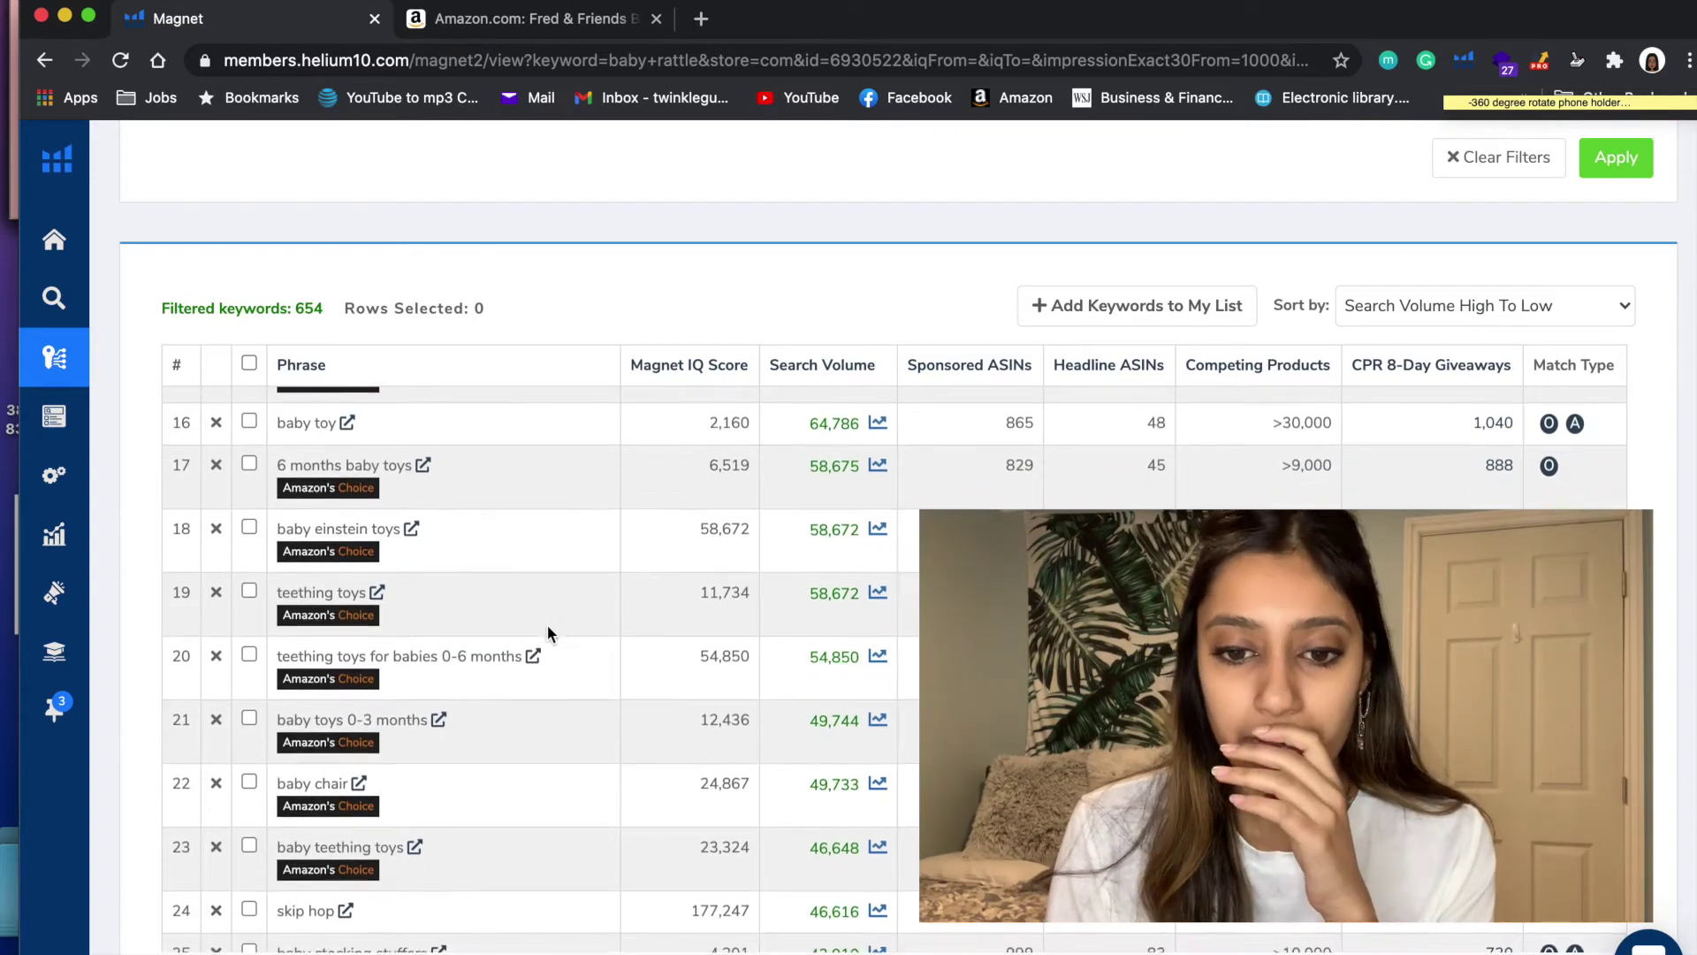
{"action": "scroll", "coordinate": [548, 624], "scroll_direction": "down", "scroll_amount": 3}
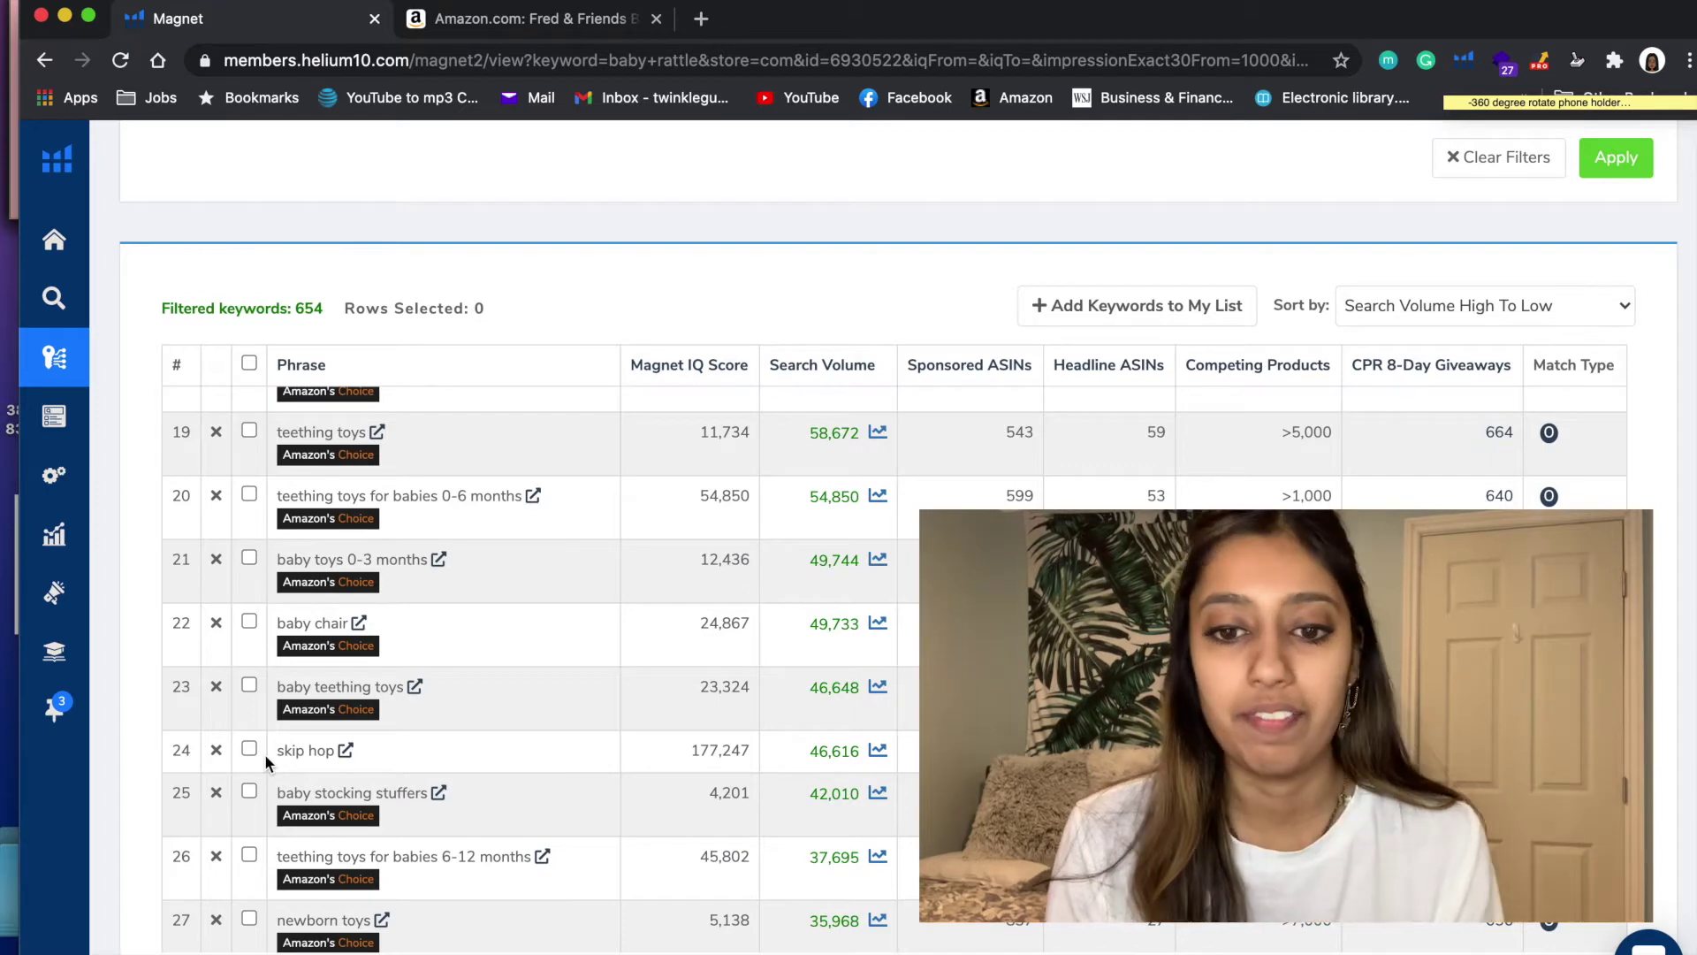
{"action": "left_click", "coordinate": [217, 749]}
- Review the remaining high-volume phrases for relevance to the baby rattle product
{"action": "scroll", "coordinate": [618, 673], "scroll_direction": "down", "scroll_amount": 2}
{"action": "scroll", "coordinate": [619, 674], "scroll_direction": "down", "scroll_amount": 6}
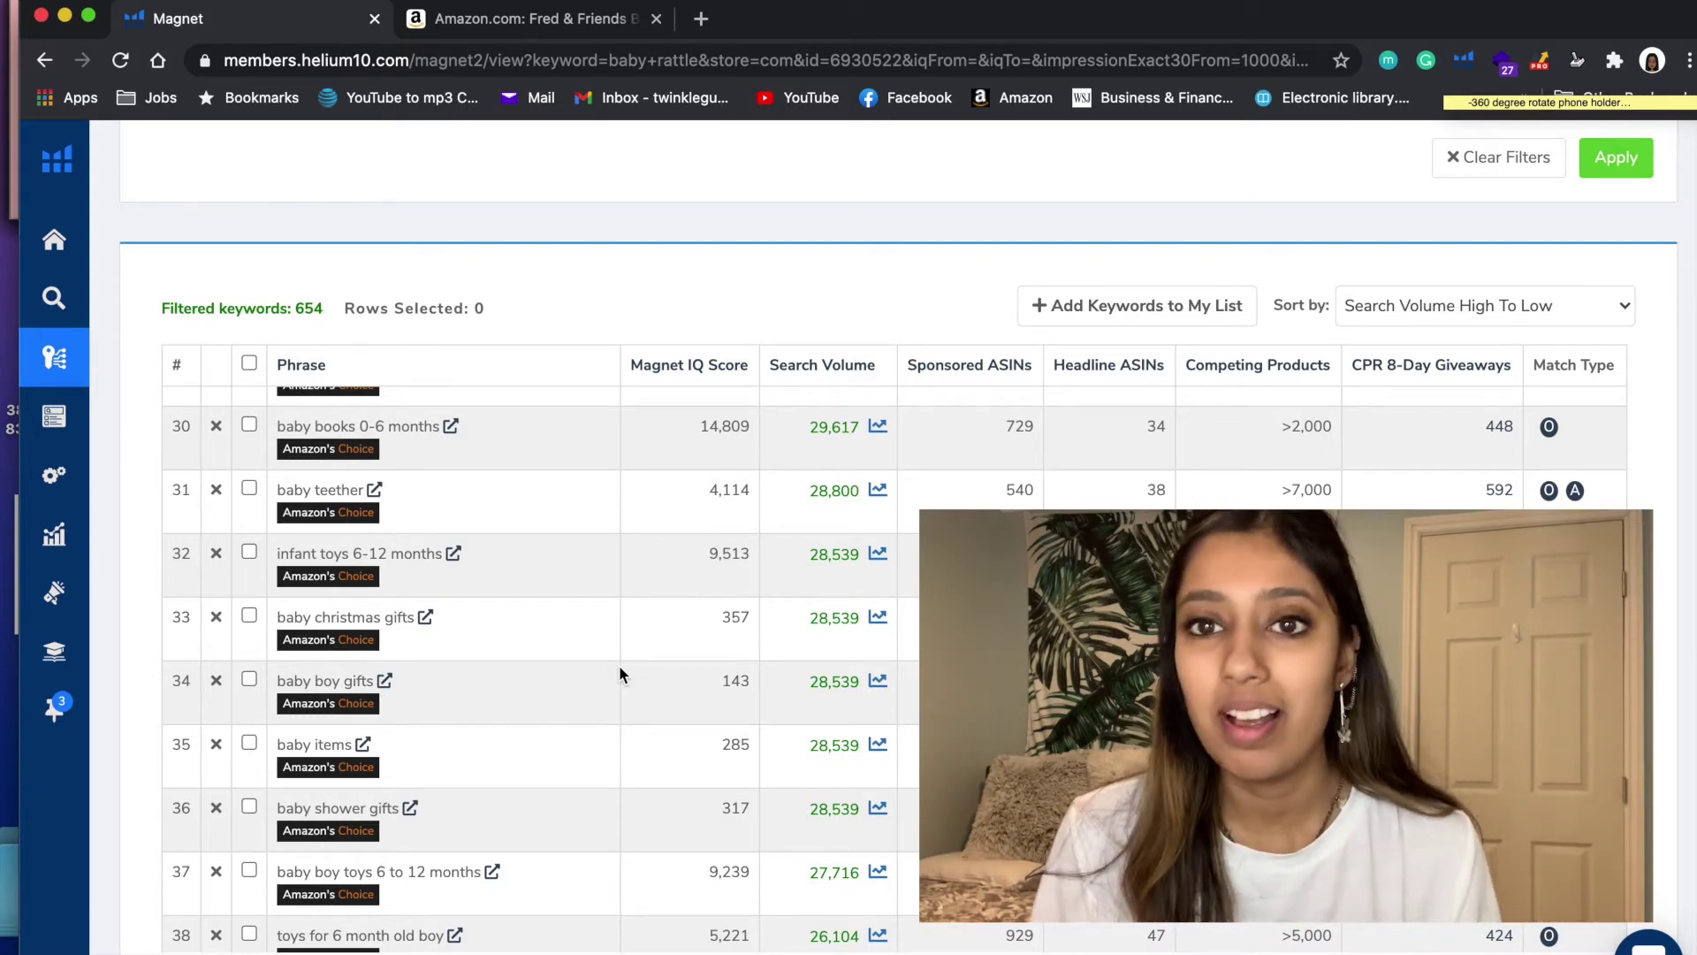
{"action": "scroll", "coordinate": [612, 718], "scroll_direction": "up", "scroll_amount": 15}
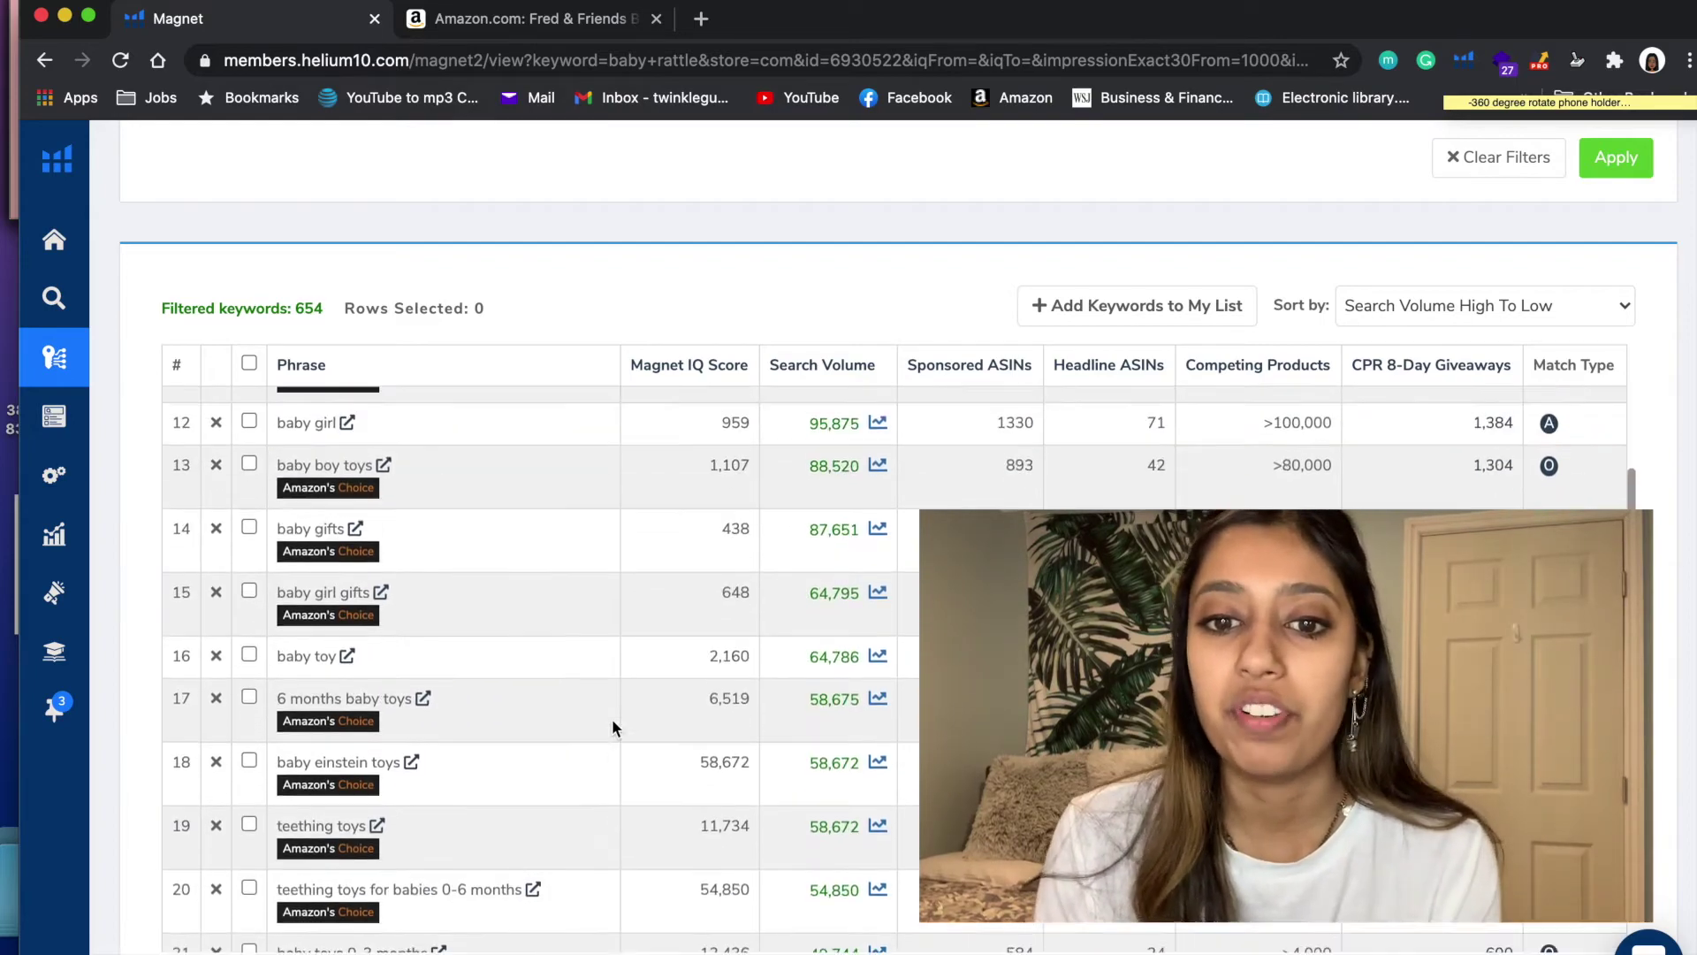
{"action": "scroll", "coordinate": [474, 748], "scroll_direction": "up", "scroll_amount": 5}
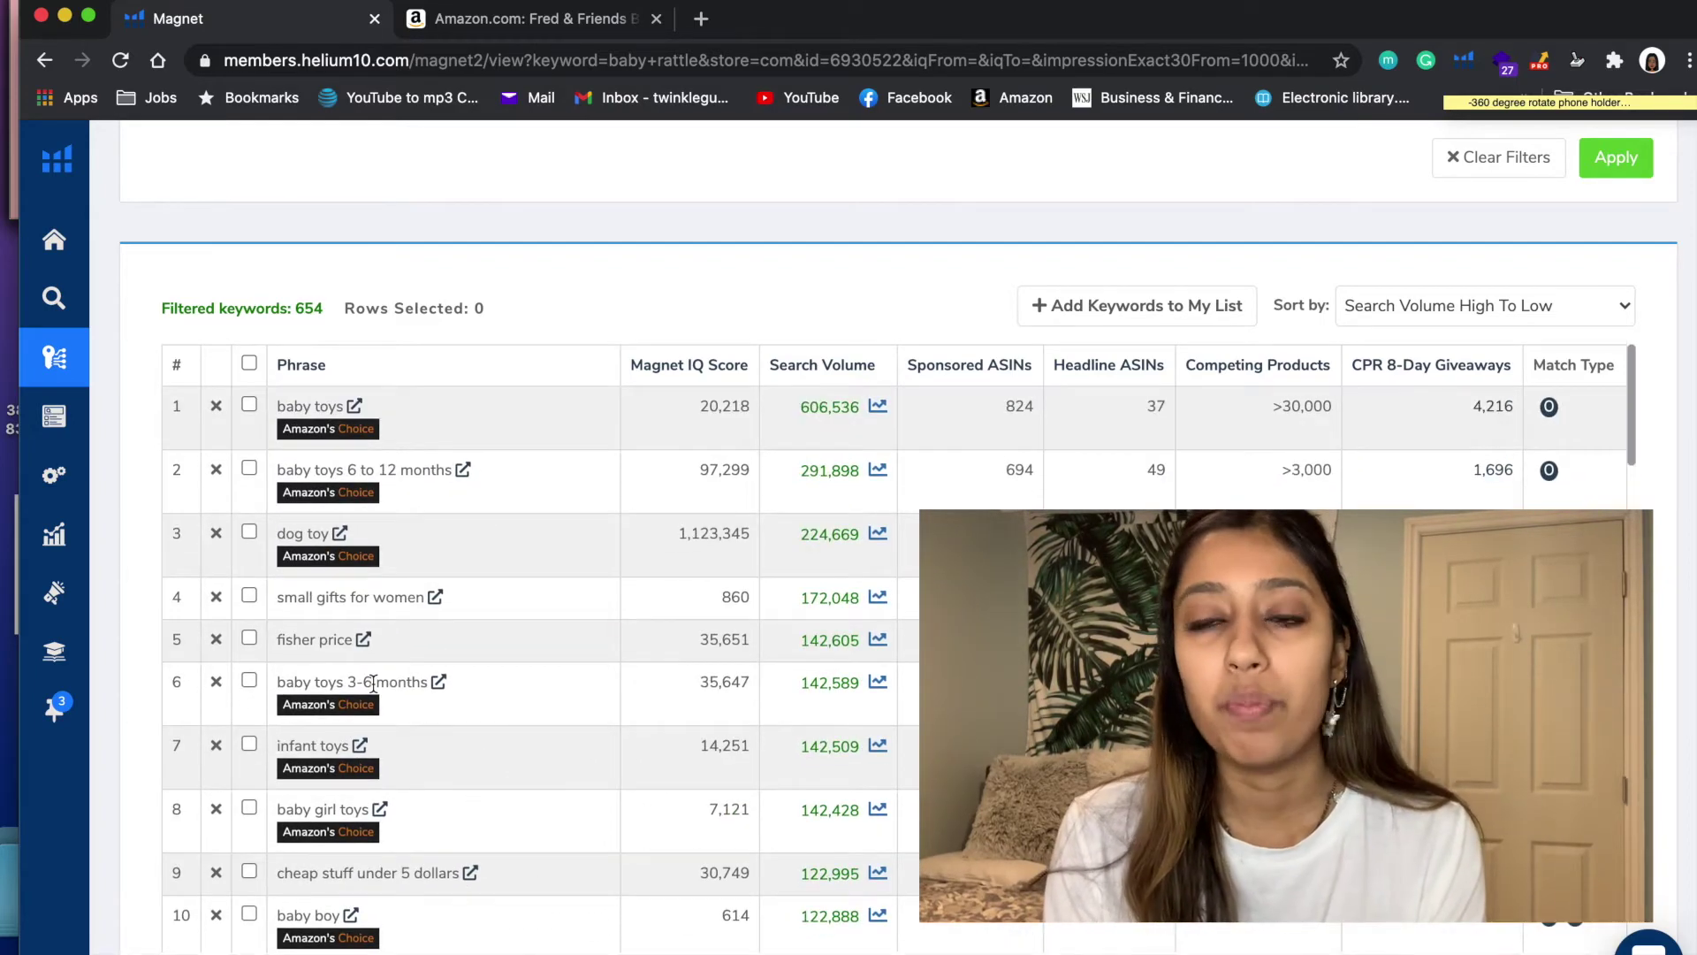
{"action": "scroll", "coordinate": [373, 682], "scroll_direction": "down", "scroll_amount": 8}
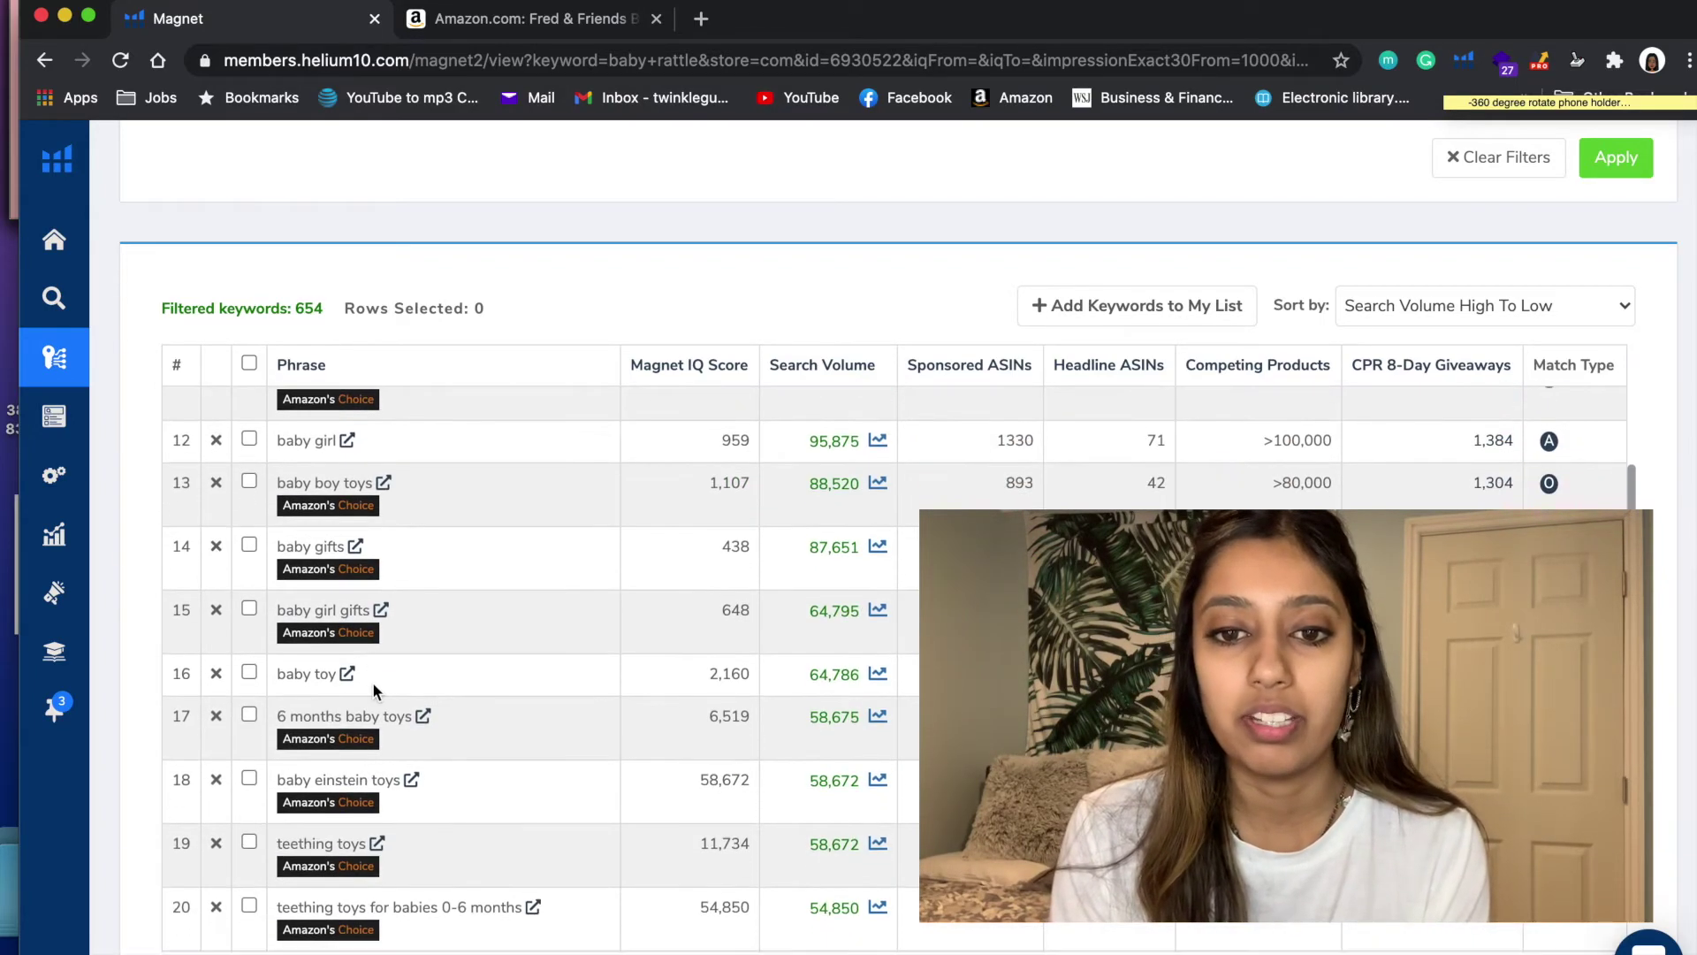
{"action": "scroll", "coordinate": [373, 682], "scroll_direction": "down", "scroll_amount": 9}
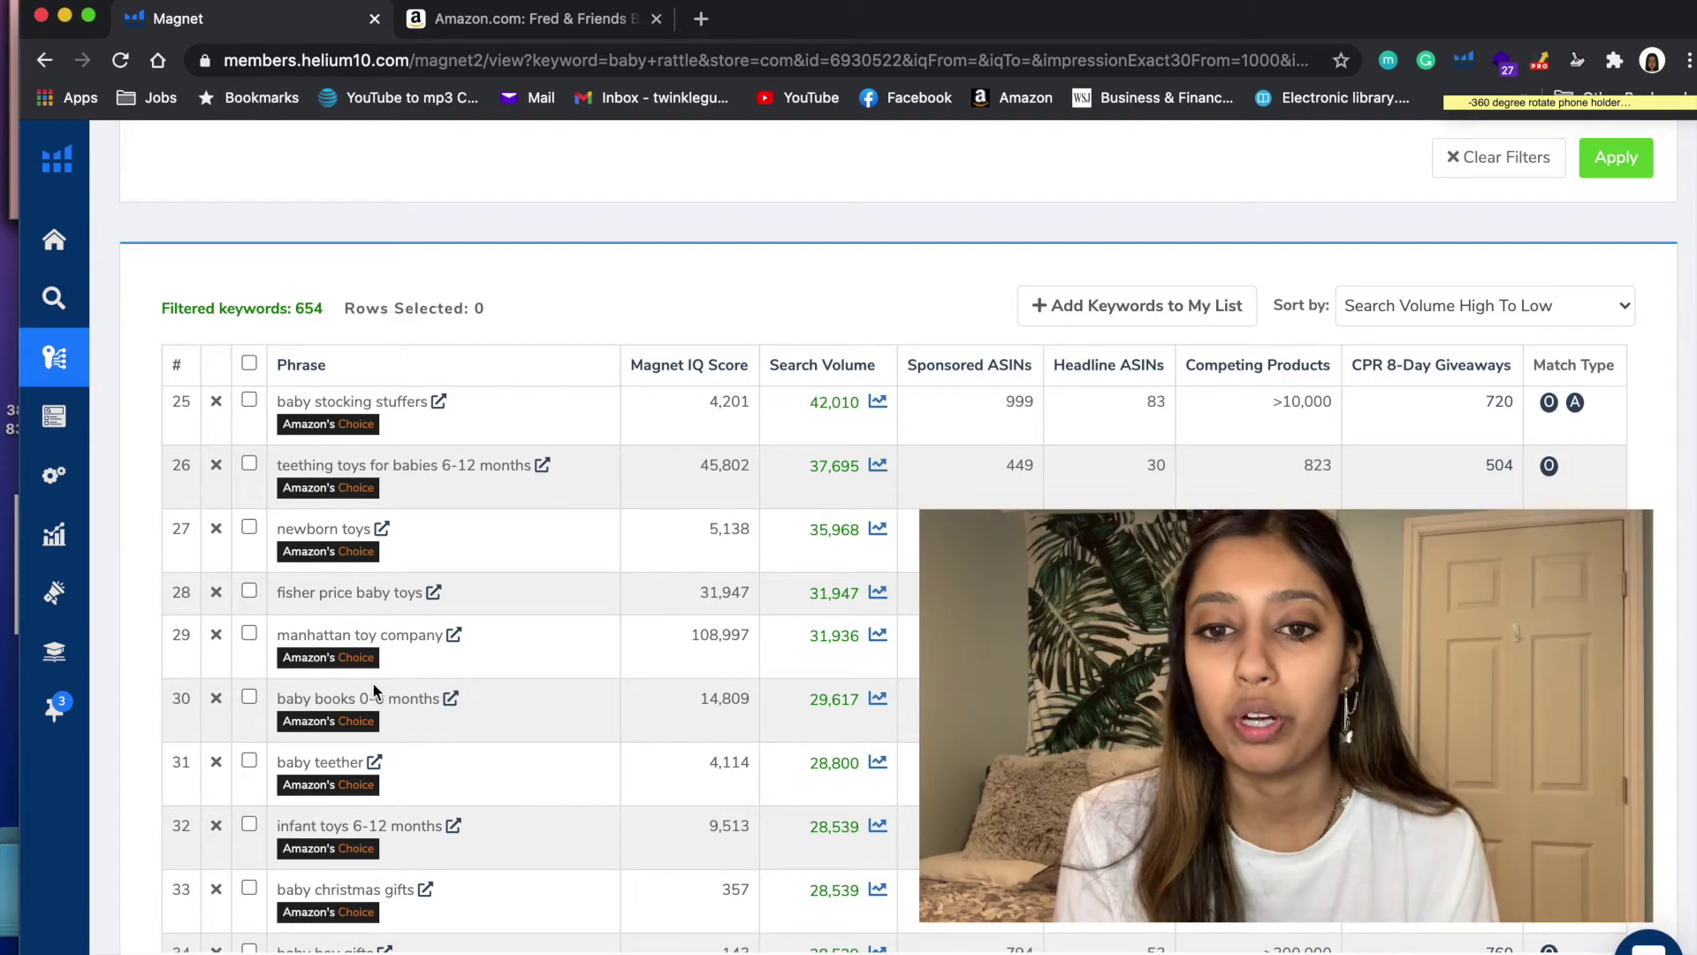
{"action": "scroll", "coordinate": [372, 681], "scroll_direction": "up", "scroll_amount": 17}
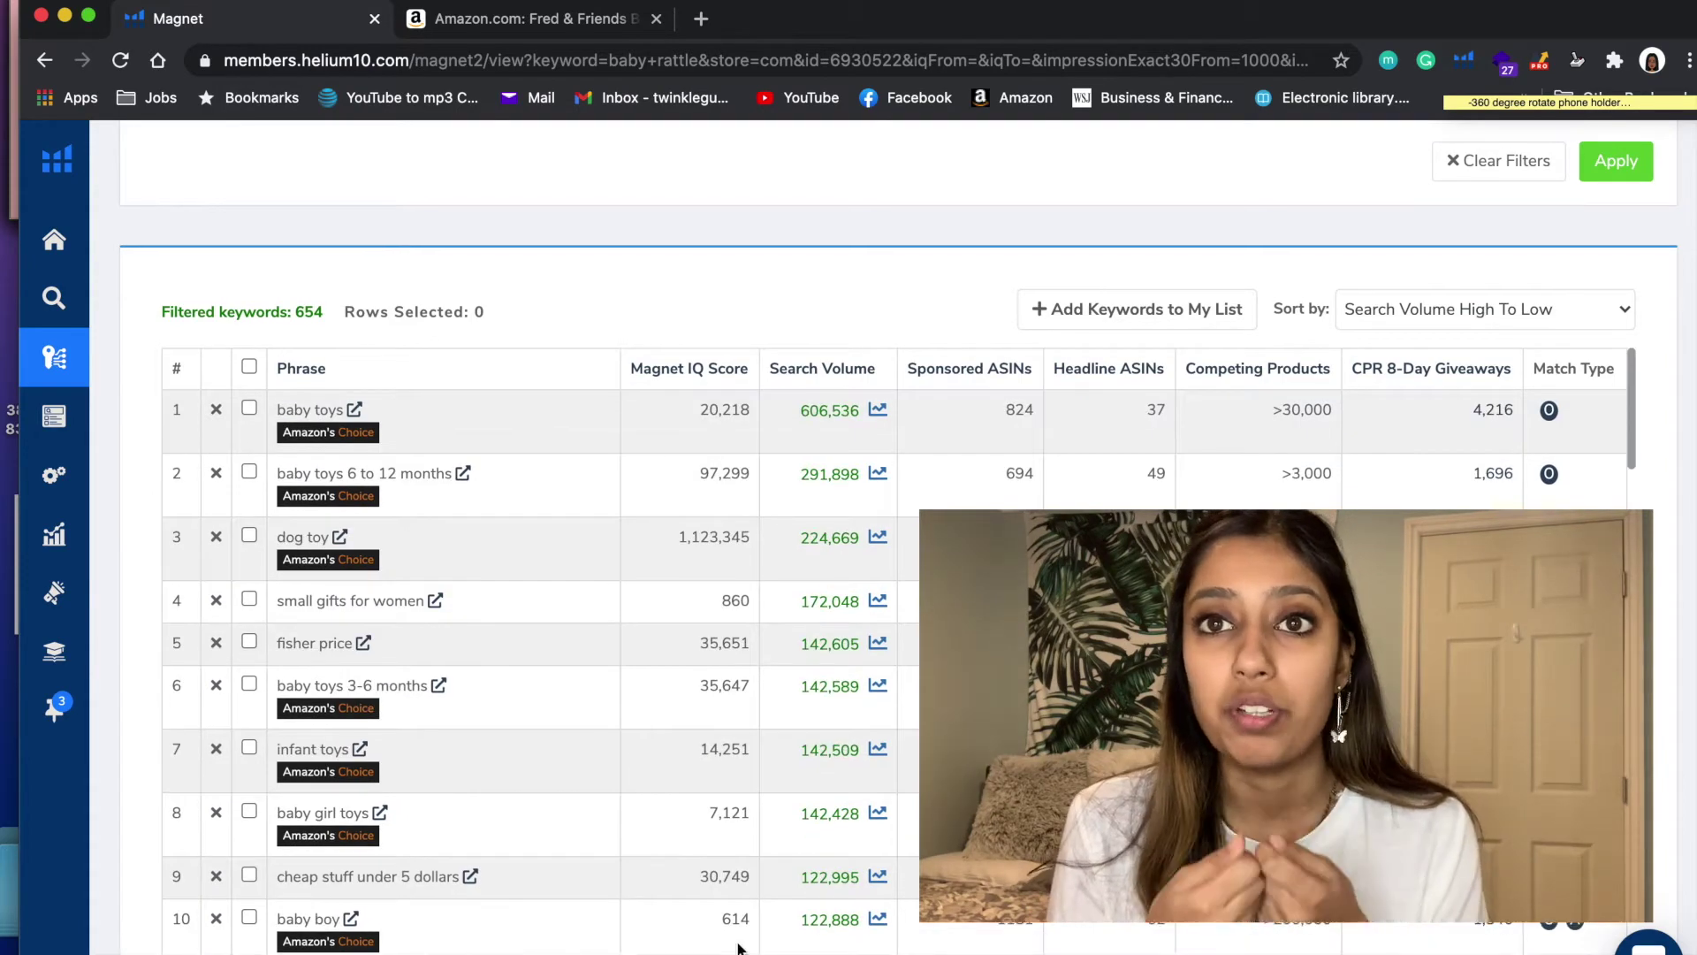
- Export the filtered keyword list to Frankenstein
{"action": "scroll", "coordinate": [738, 948], "scroll_direction": "up", "scroll_amount": 10}
{"action": "left_click", "coordinate": [1606, 256]}
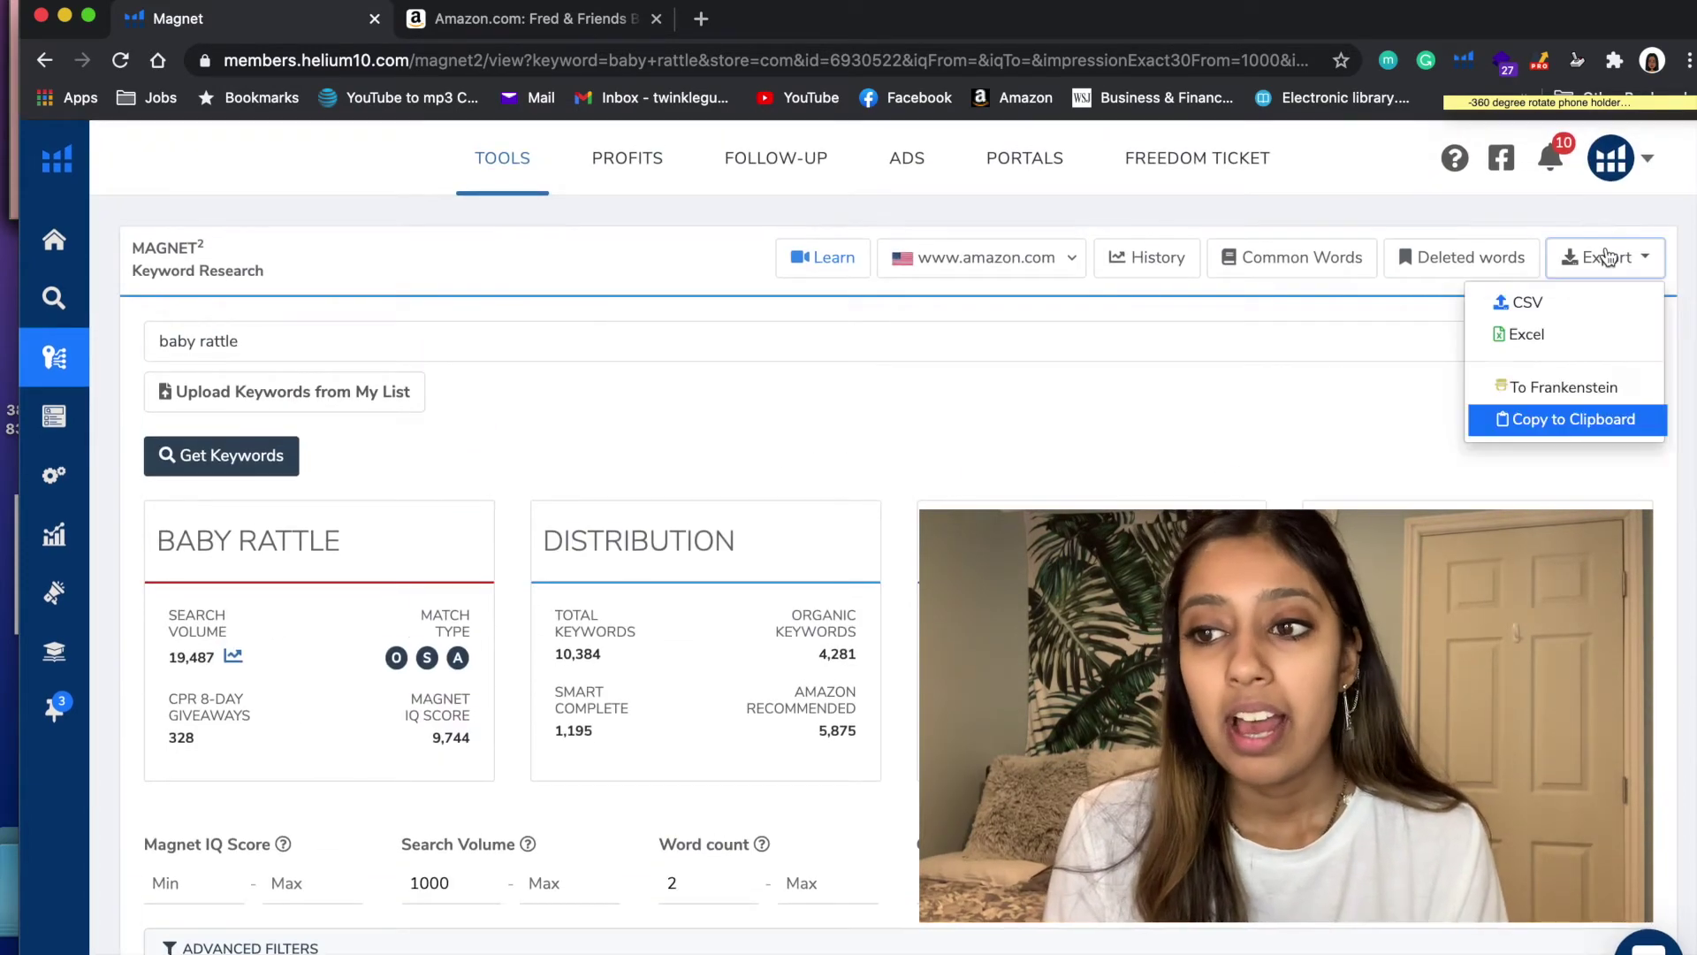
{"action": "left_click", "coordinate": [1543, 387]}
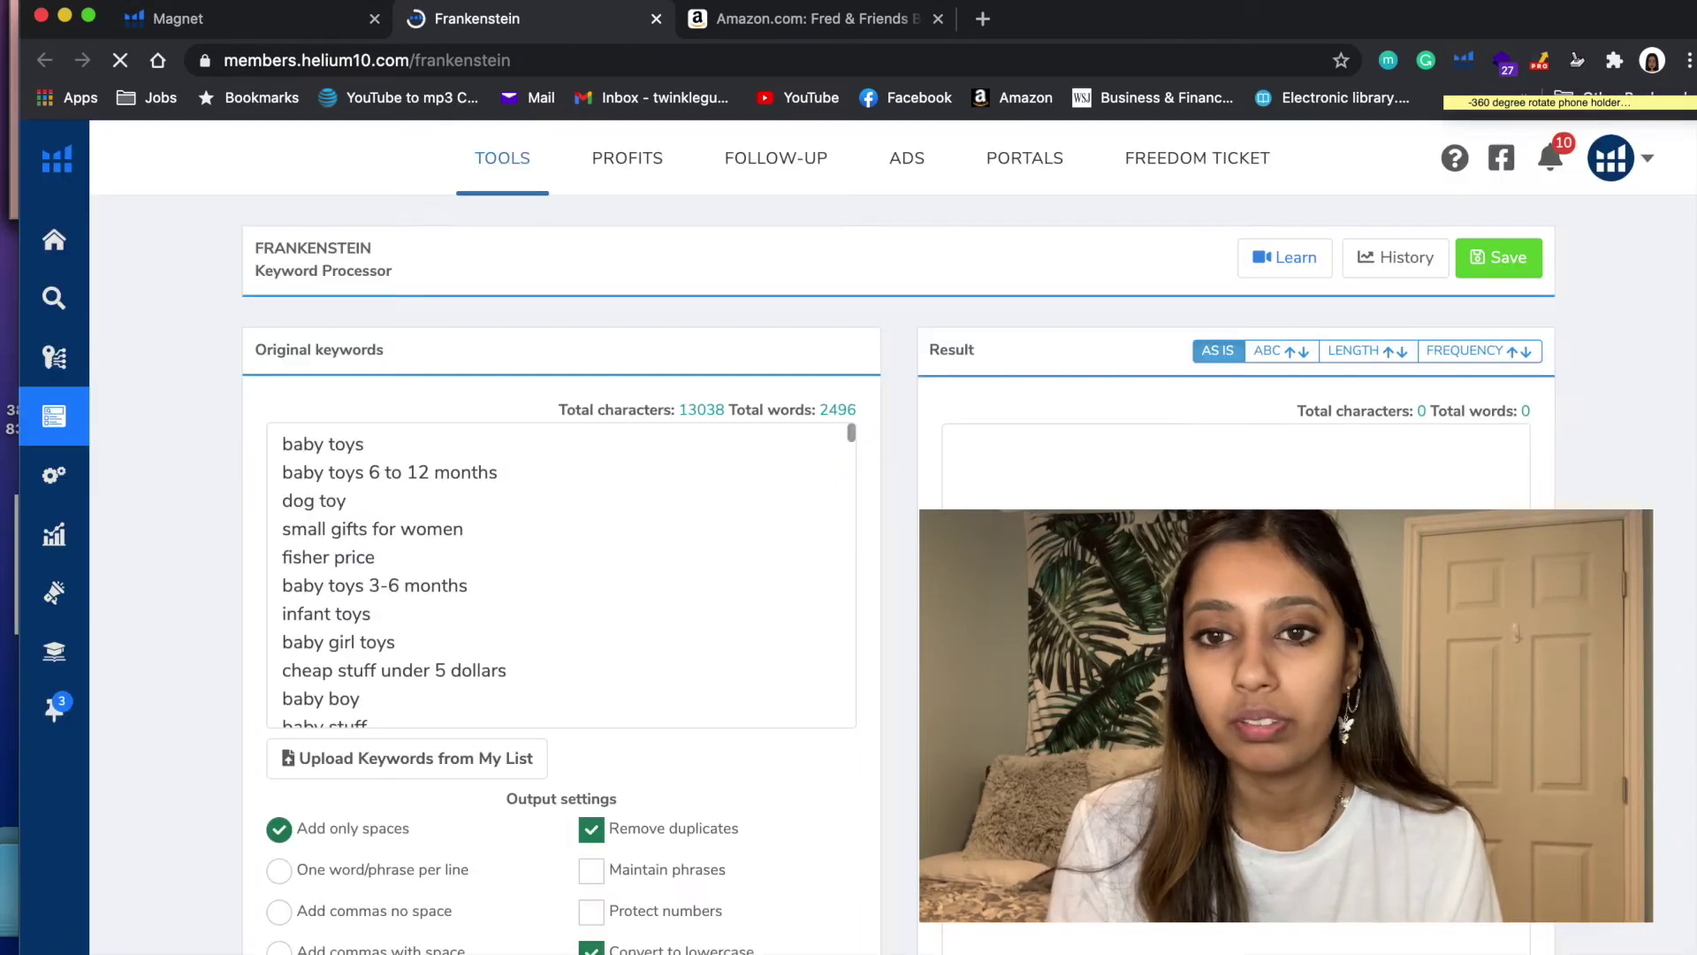
- Process the keywords with phrases maintained and the output set to one word/phrase per line
{"action": "scroll", "coordinate": [835, 746], "scroll_direction": "down", "scroll_amount": 3}
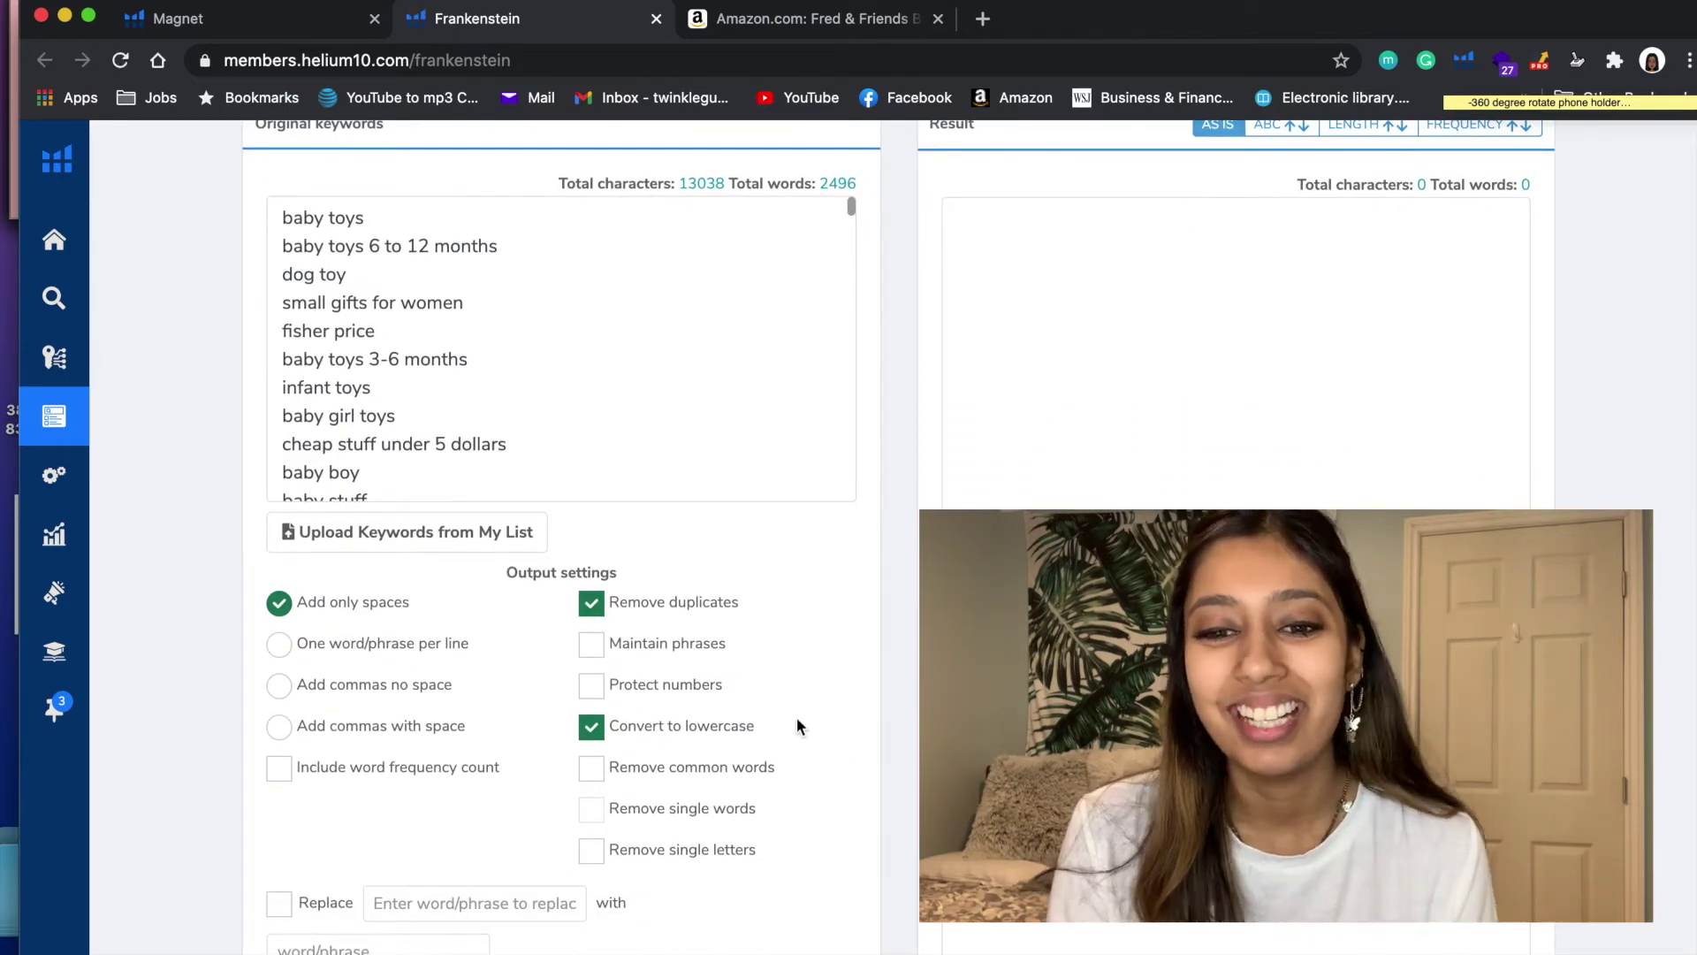
{"action": "left_click", "coordinate": [707, 646]}
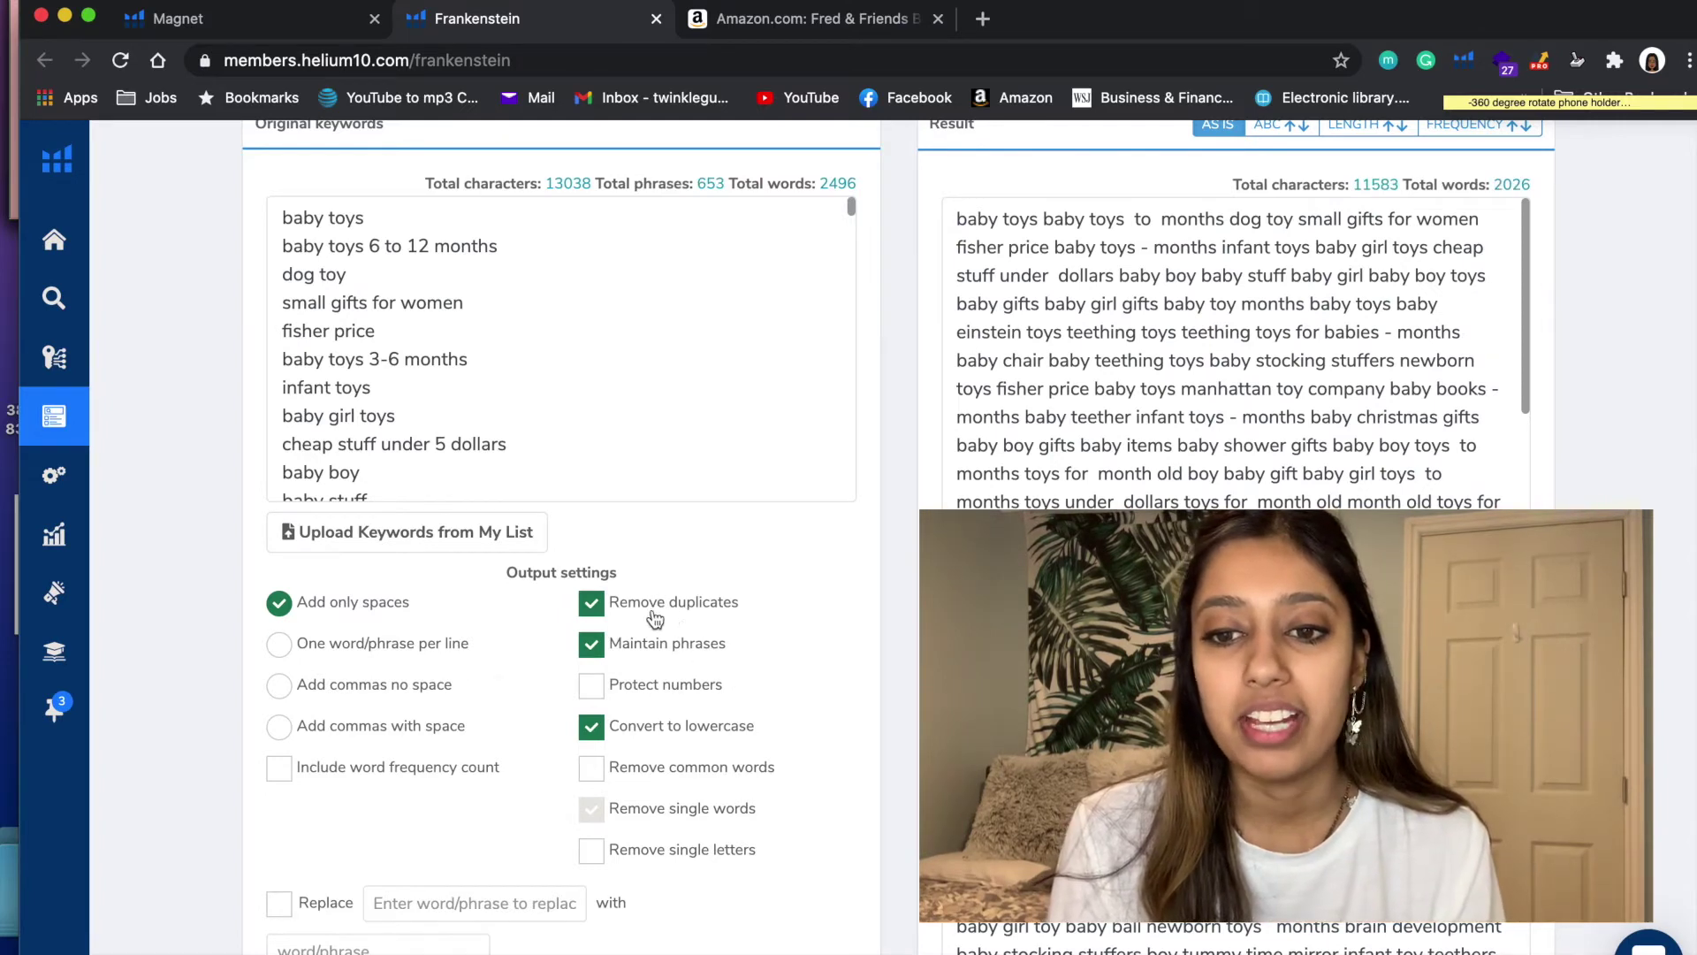
{"action": "scroll", "coordinate": [691, 619], "scroll_direction": "up", "scroll_amount": 1}
{"action": "left_click", "coordinate": [329, 695]}
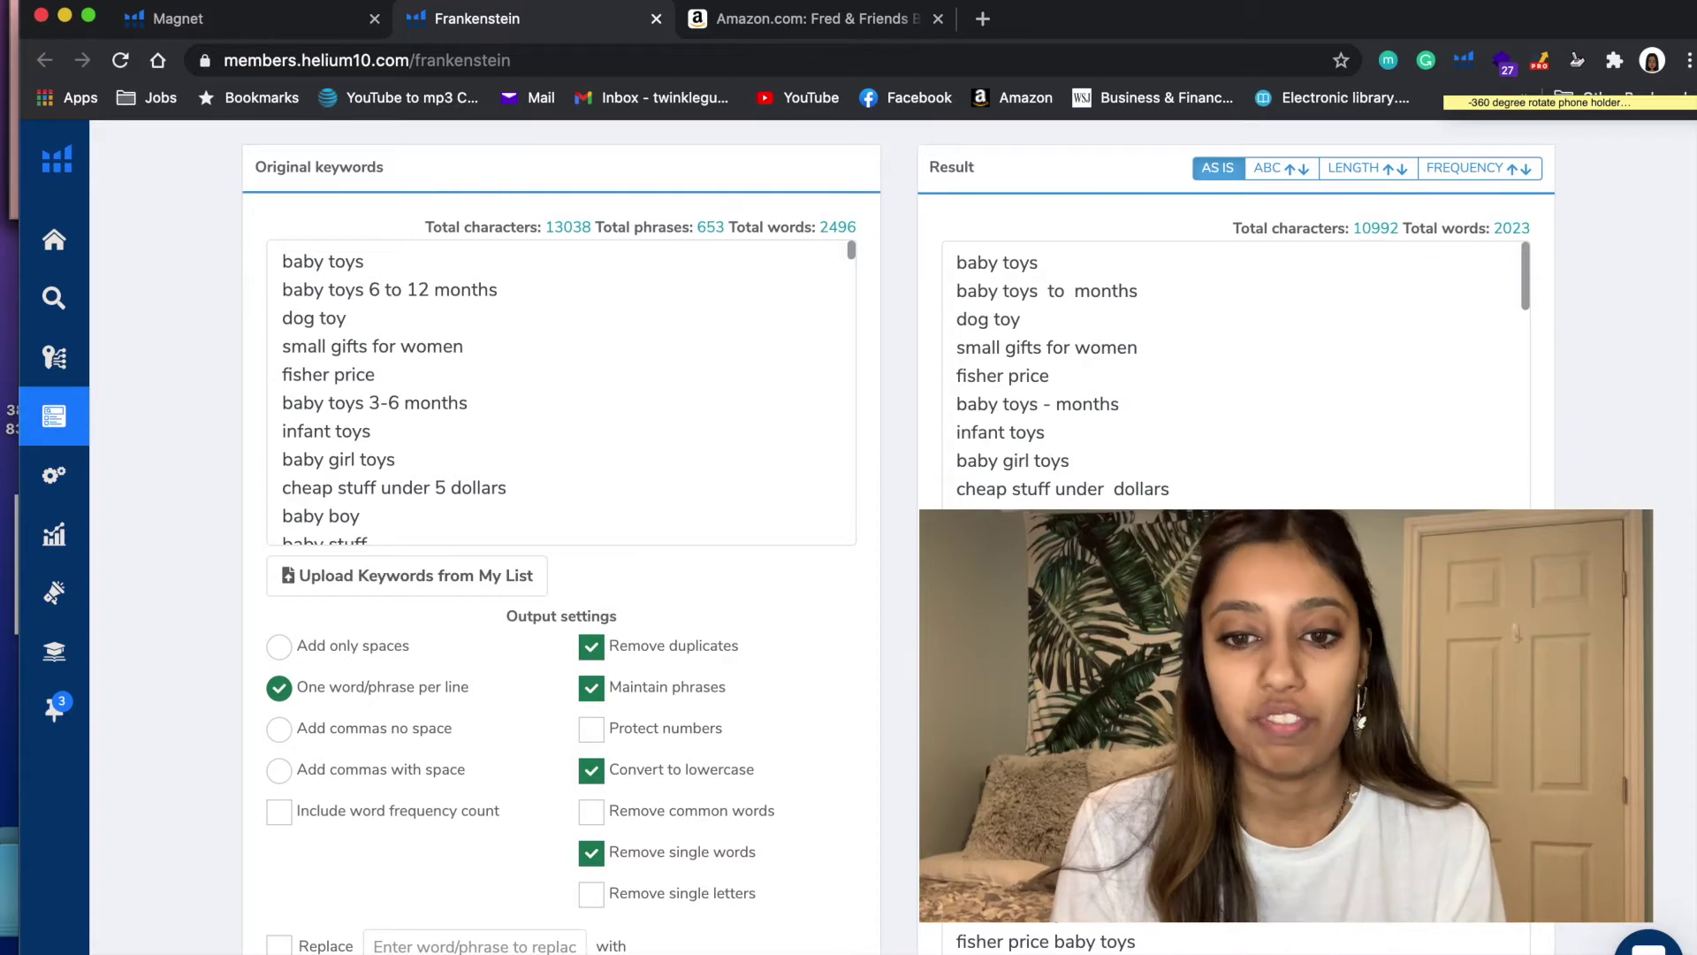
- Look through the processed keywords, send them to Scribbles, and activate the listing's Title field
{"action": "scroll", "coordinate": [1237, 371], "scroll_direction": "down", "scroll_amount": 5}
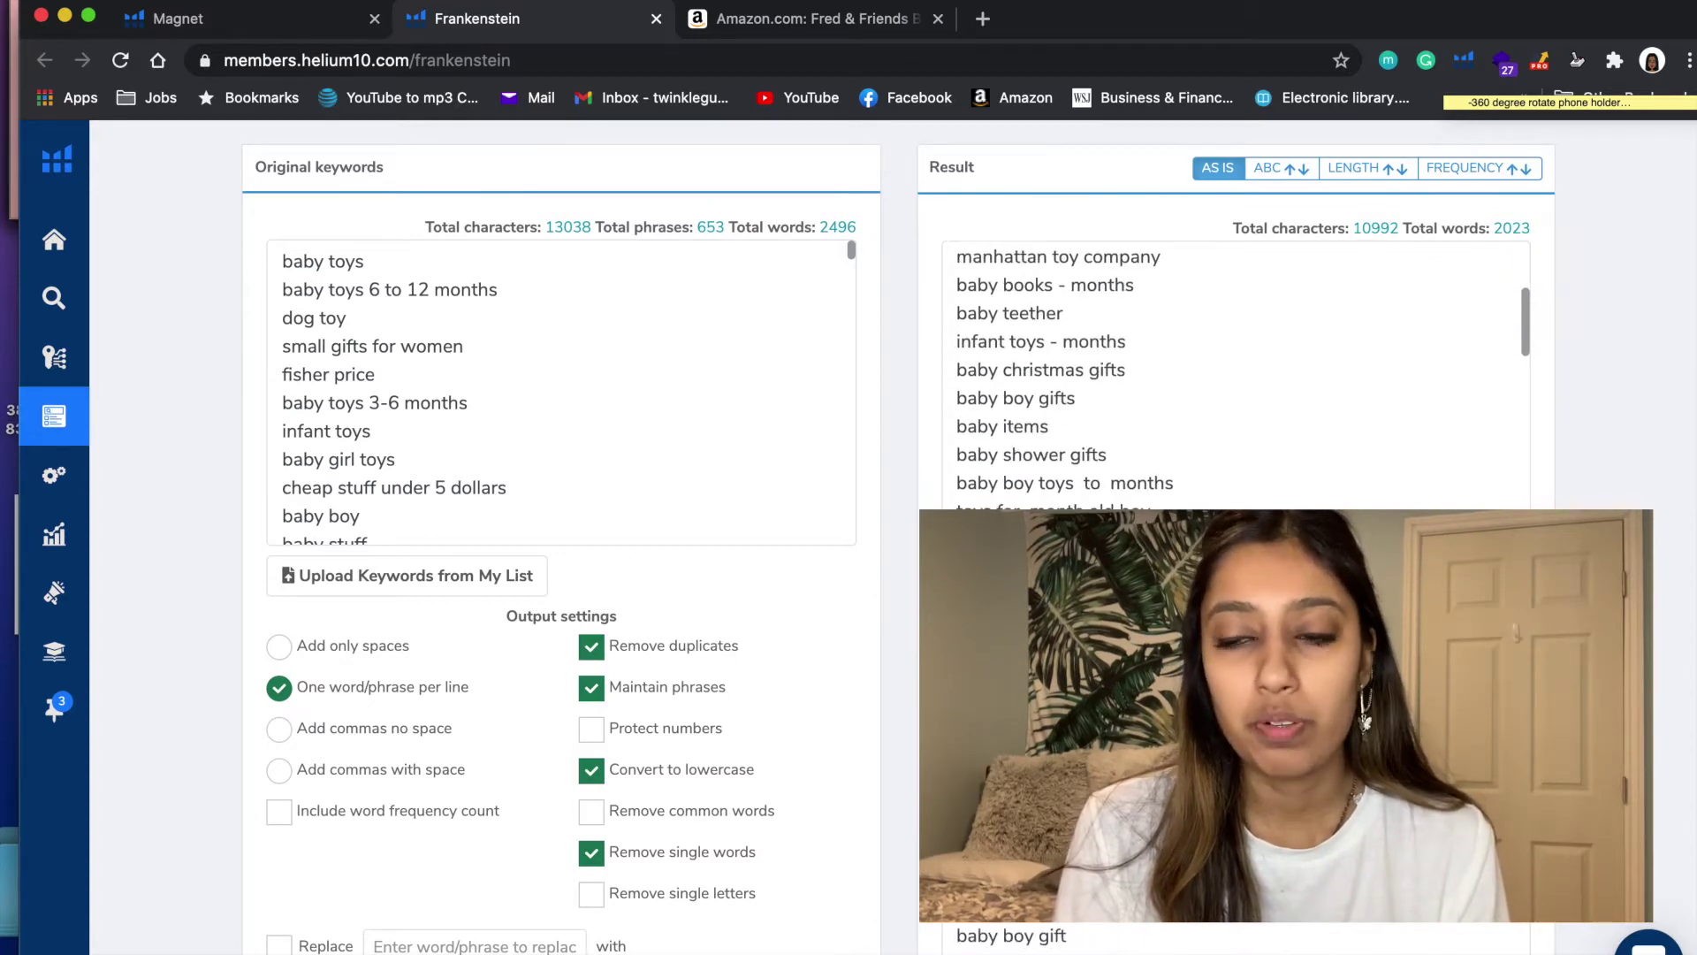
{"action": "scroll", "coordinate": [1237, 371], "scroll_direction": "down", "scroll_amount": 20}
{"action": "scroll", "coordinate": [1237, 371], "scroll_direction": "down", "scroll_amount": 10}
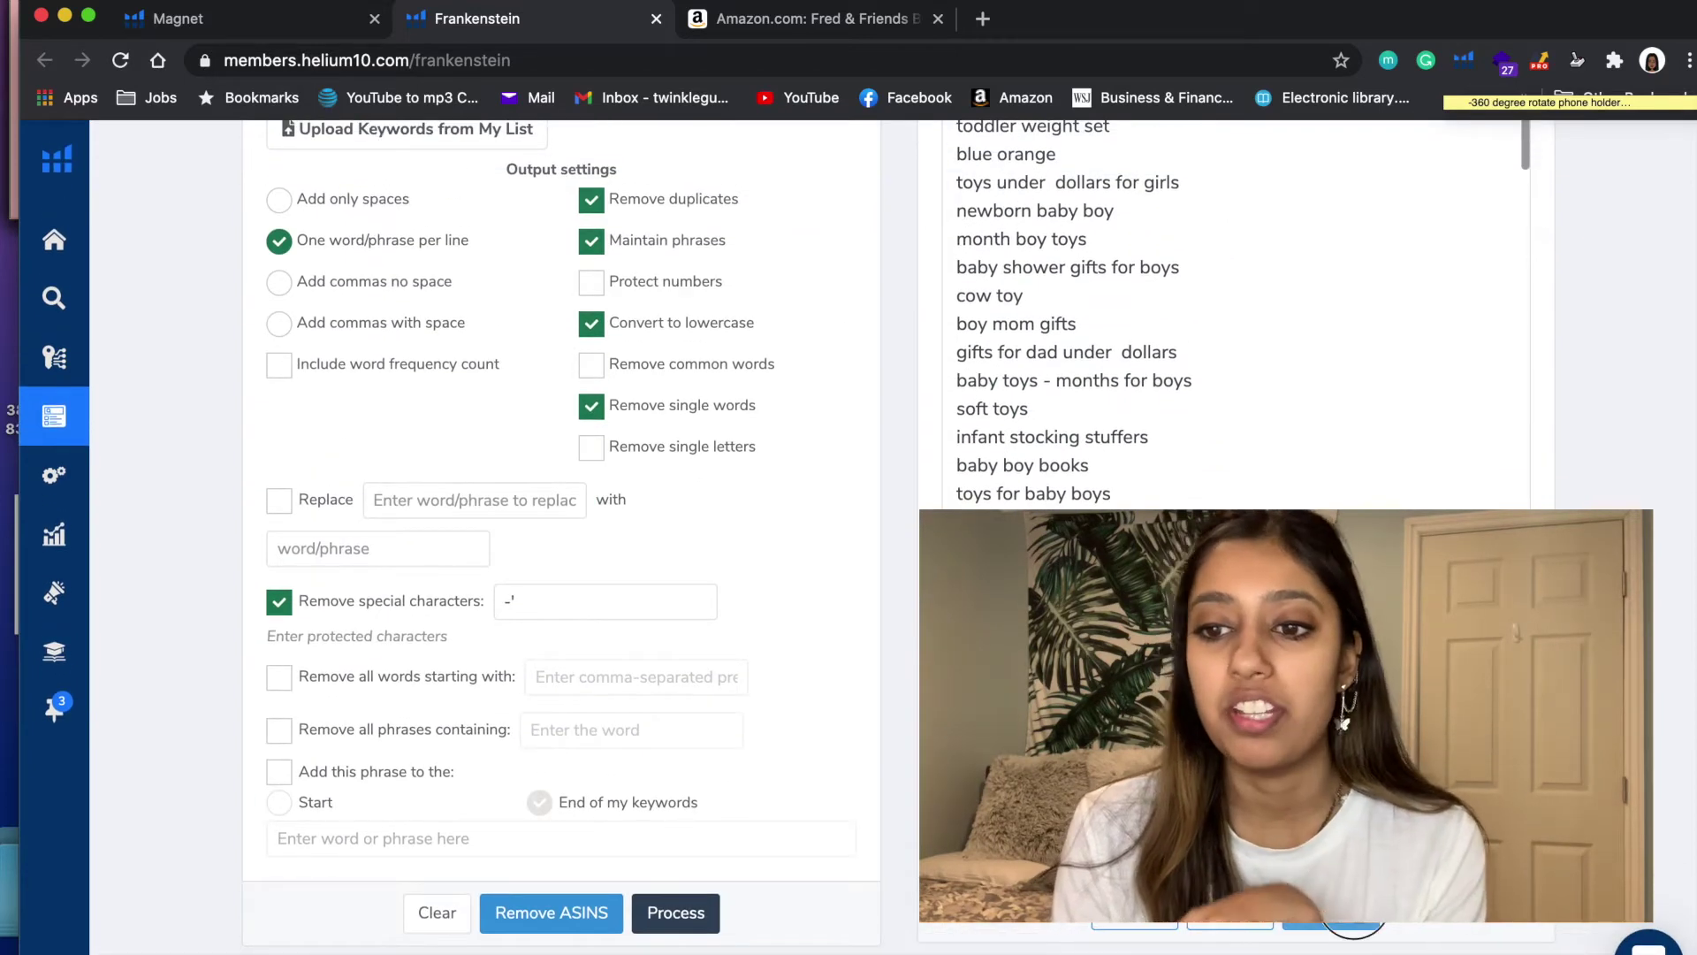
{"action": "left_click", "coordinate": [1352, 925]}
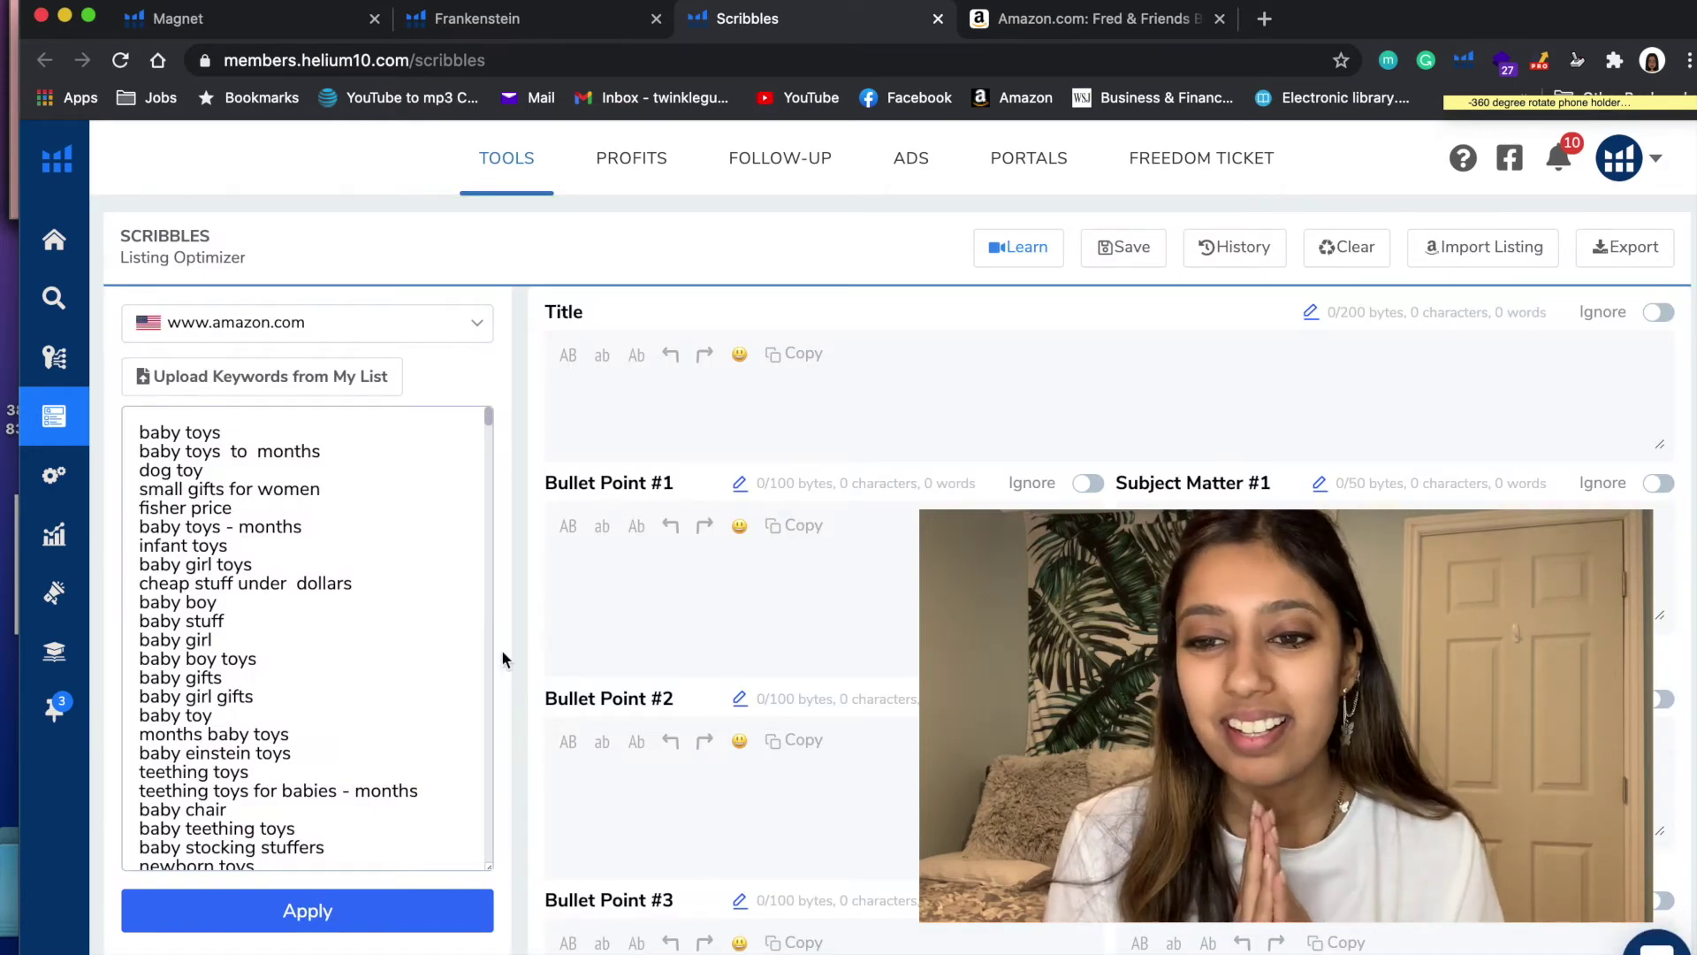
{"action": "left_click", "coordinate": [610, 424]}
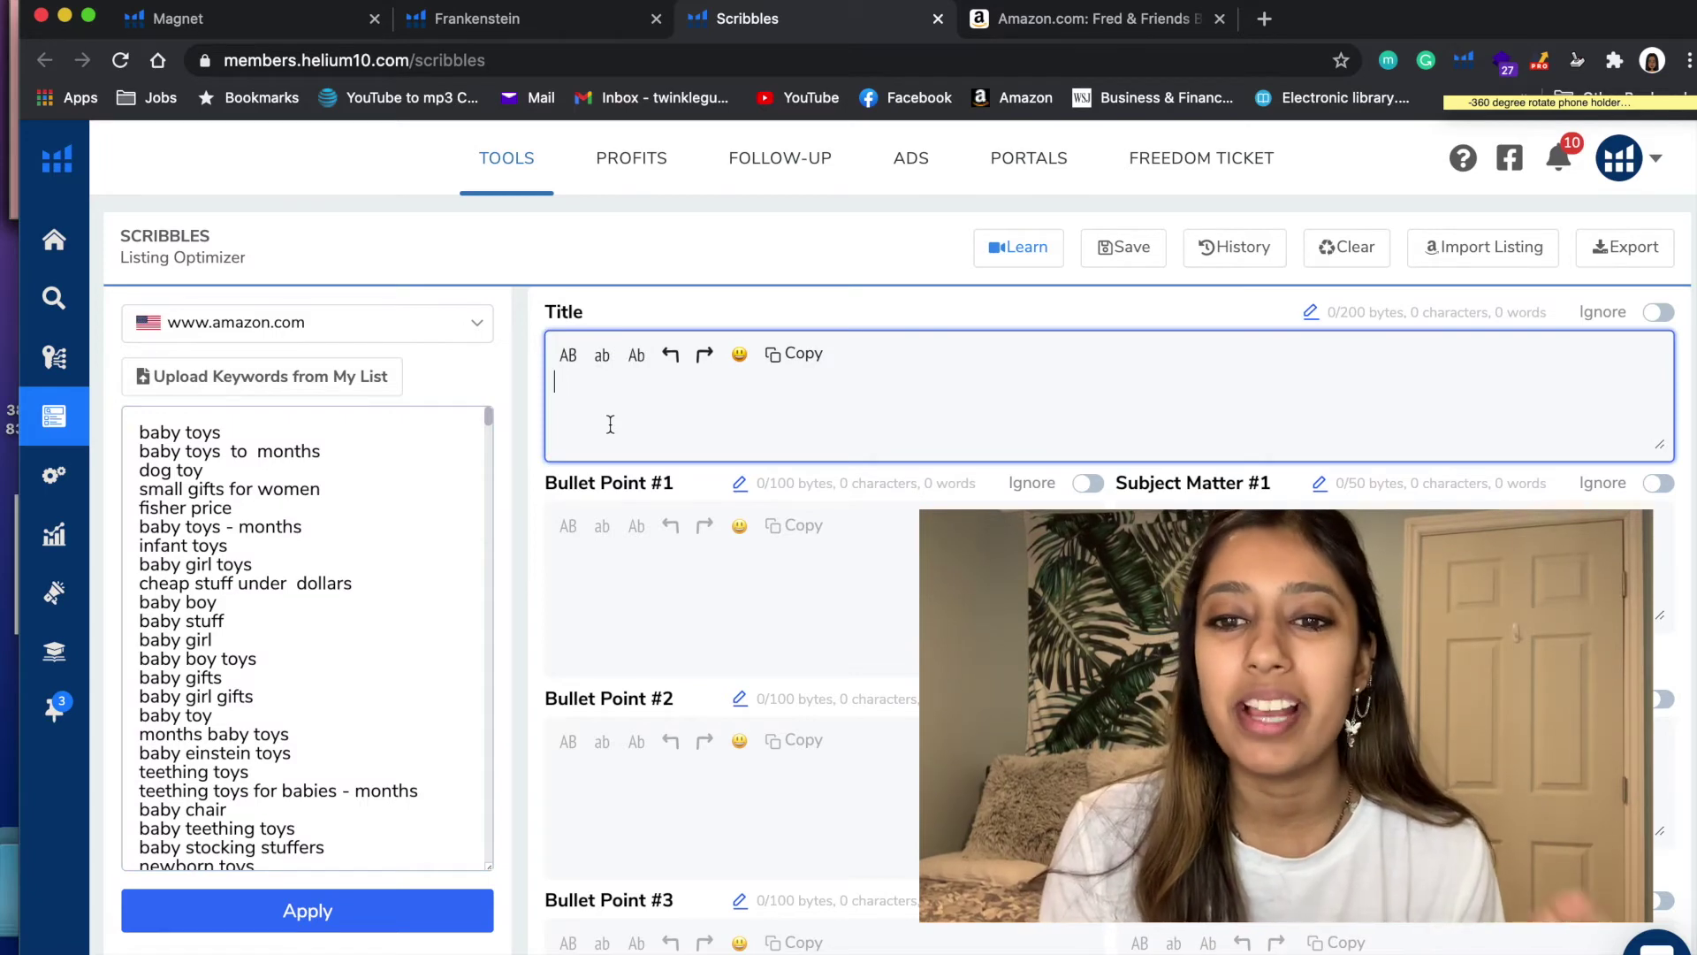
- Return to the Magnet results for baby rattle and expand the advanced filters
{"action": "left_click", "coordinate": [546, 17]}
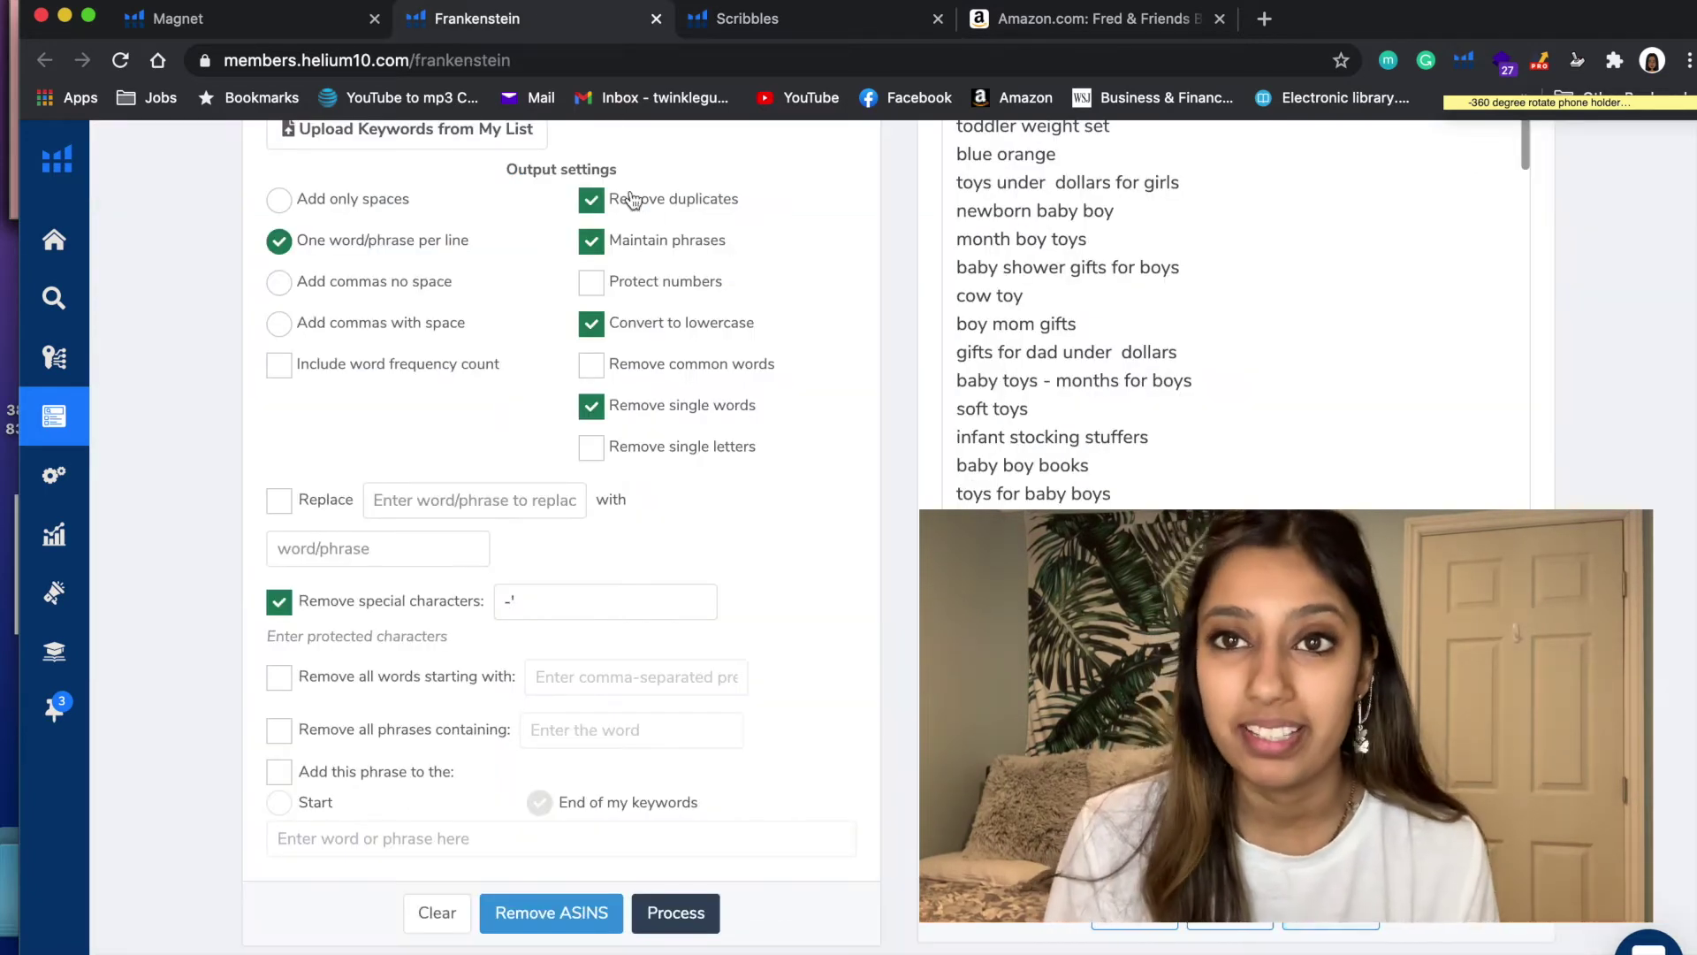
{"action": "left_click", "coordinate": [333, 24]}
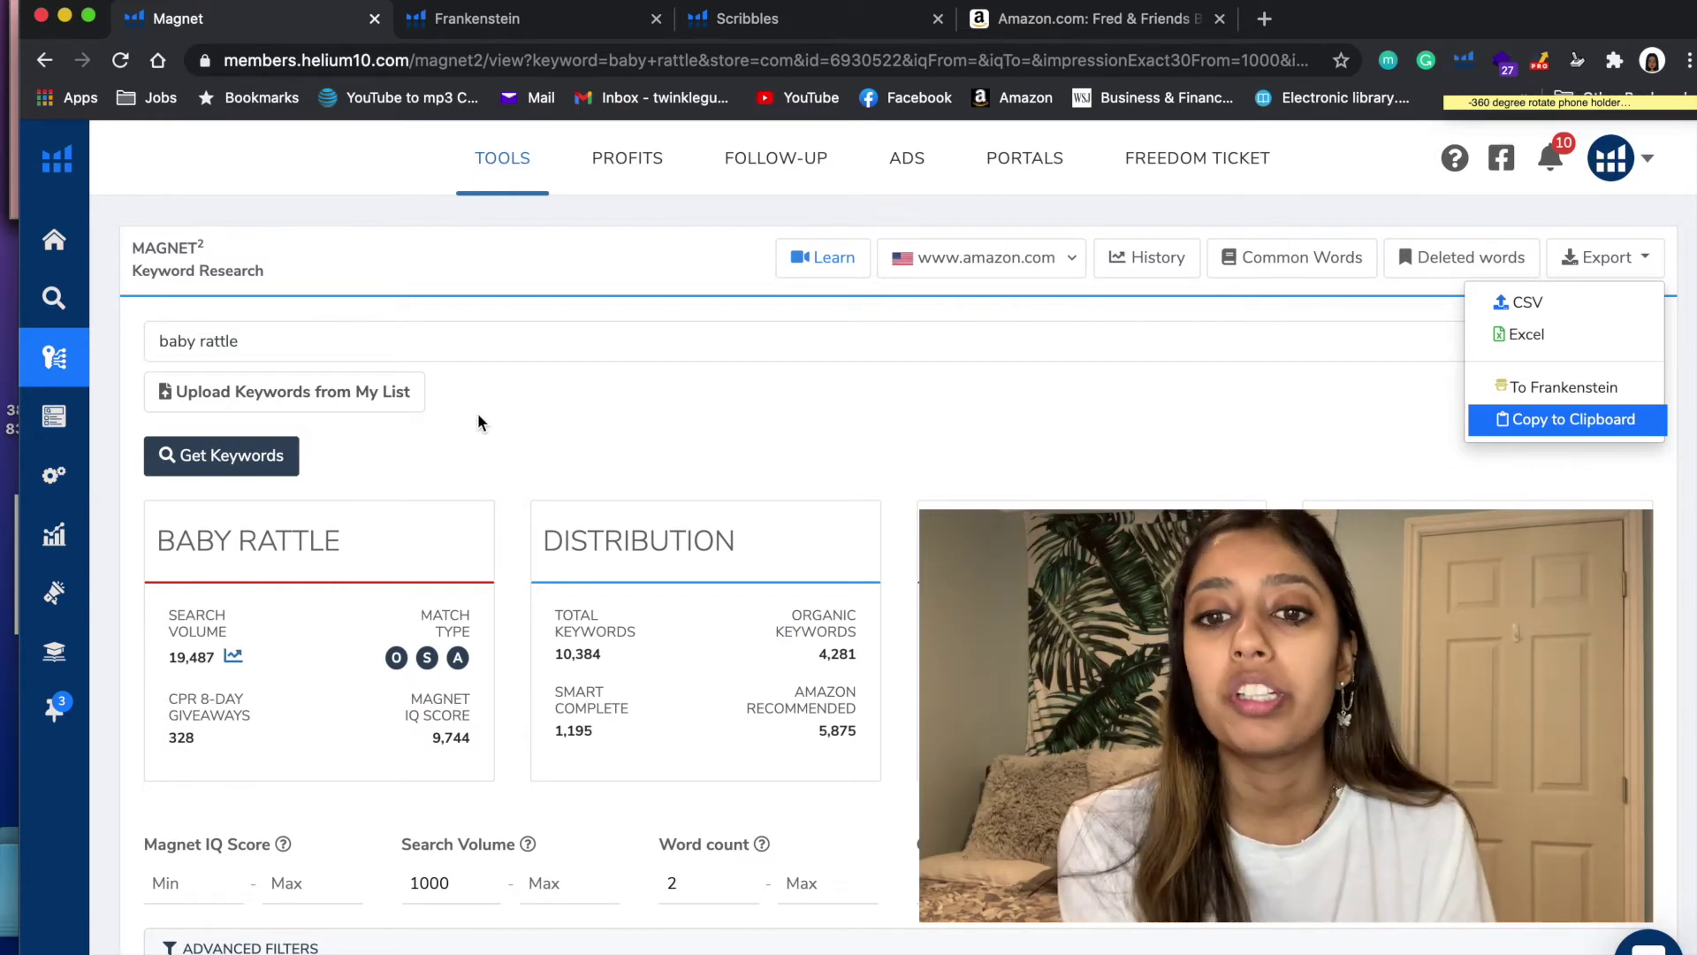
{"action": "scroll", "coordinate": [548, 577], "scroll_direction": "down", "scroll_amount": 4}
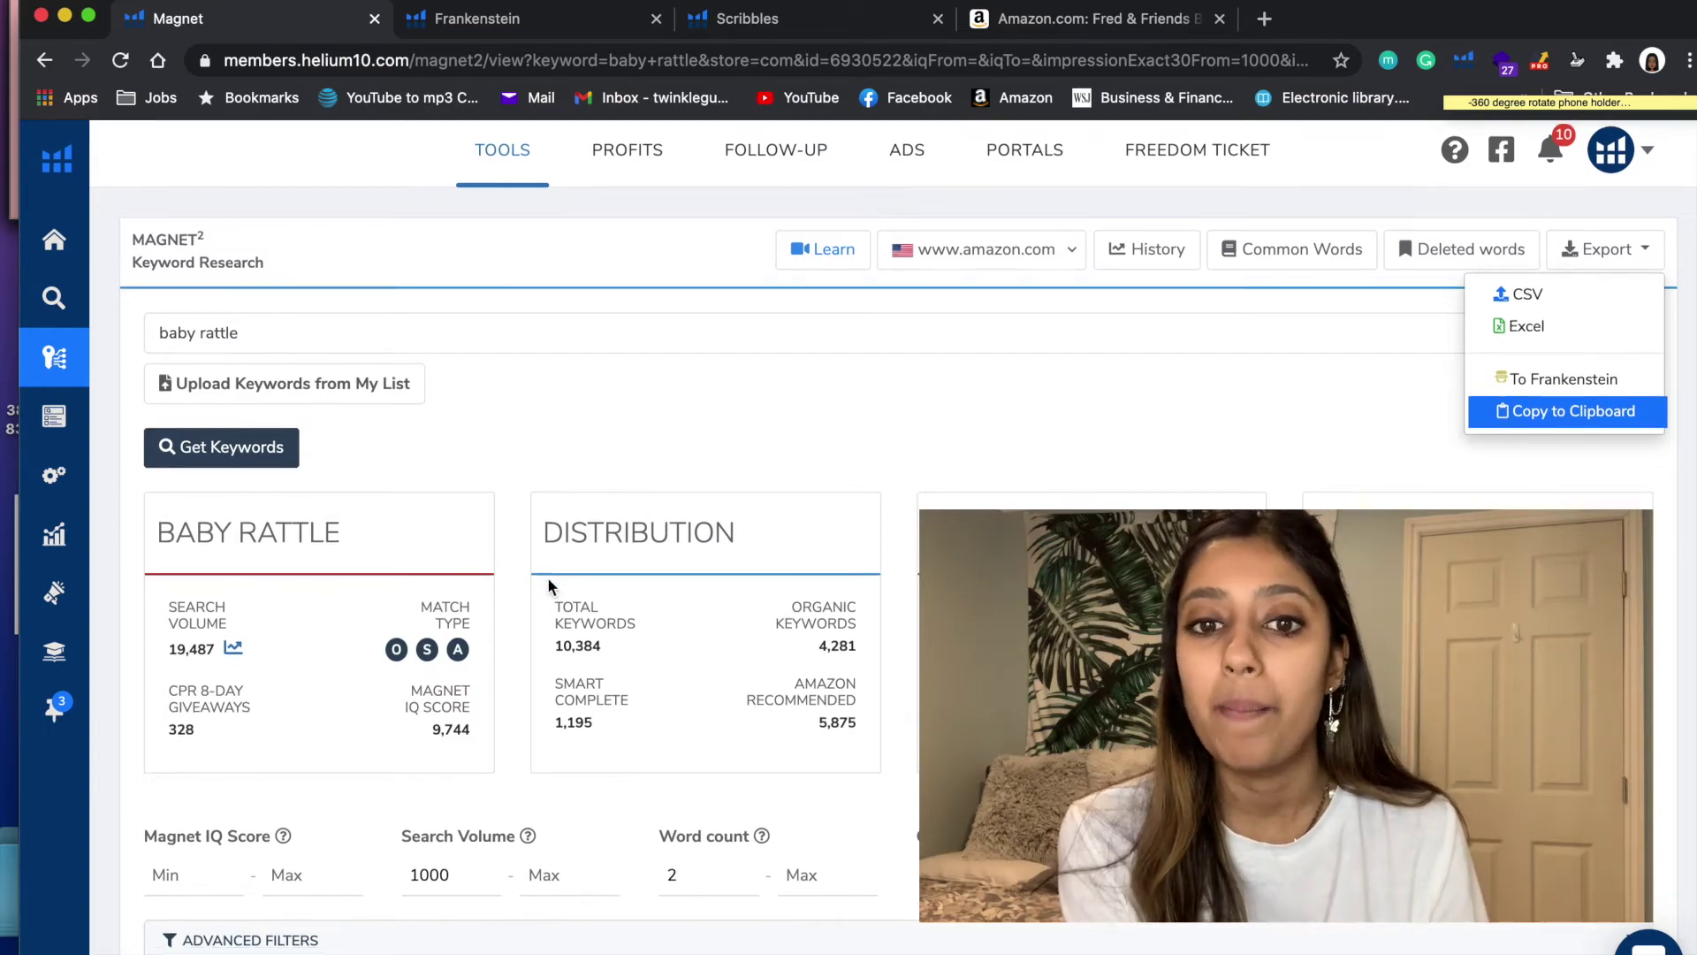
{"action": "scroll", "coordinate": [548, 577], "scroll_direction": "down", "scroll_amount": 11}
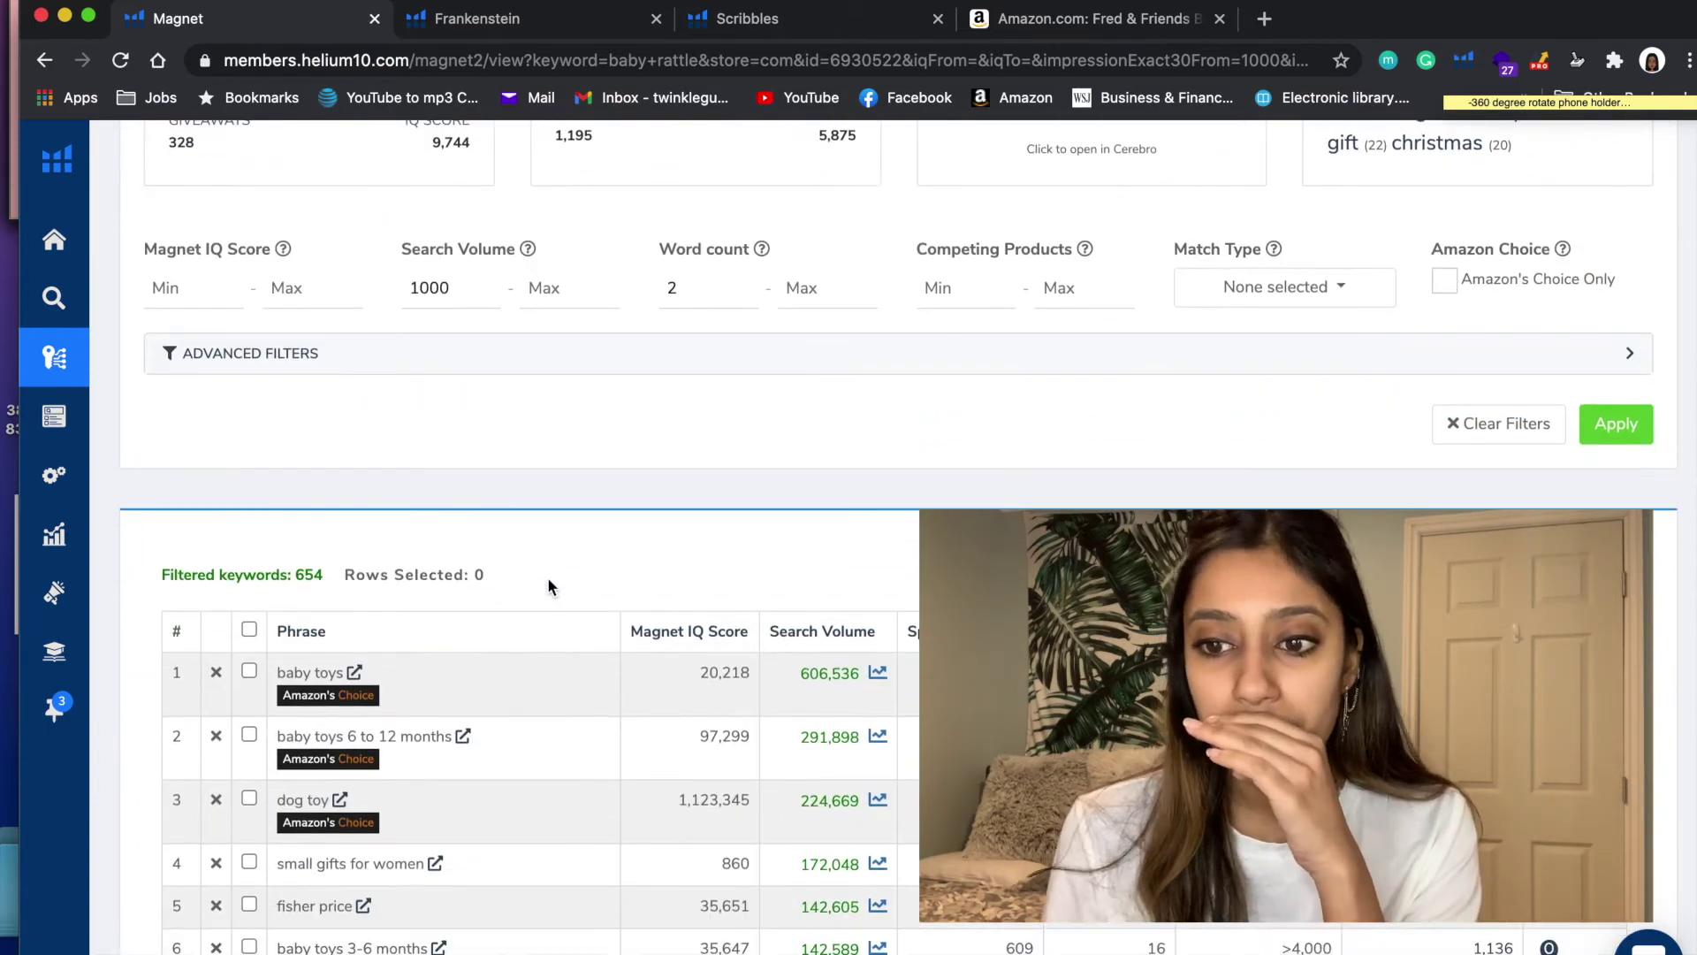
{"action": "scroll", "coordinate": [548, 576], "scroll_direction": "up", "scroll_amount": 16}
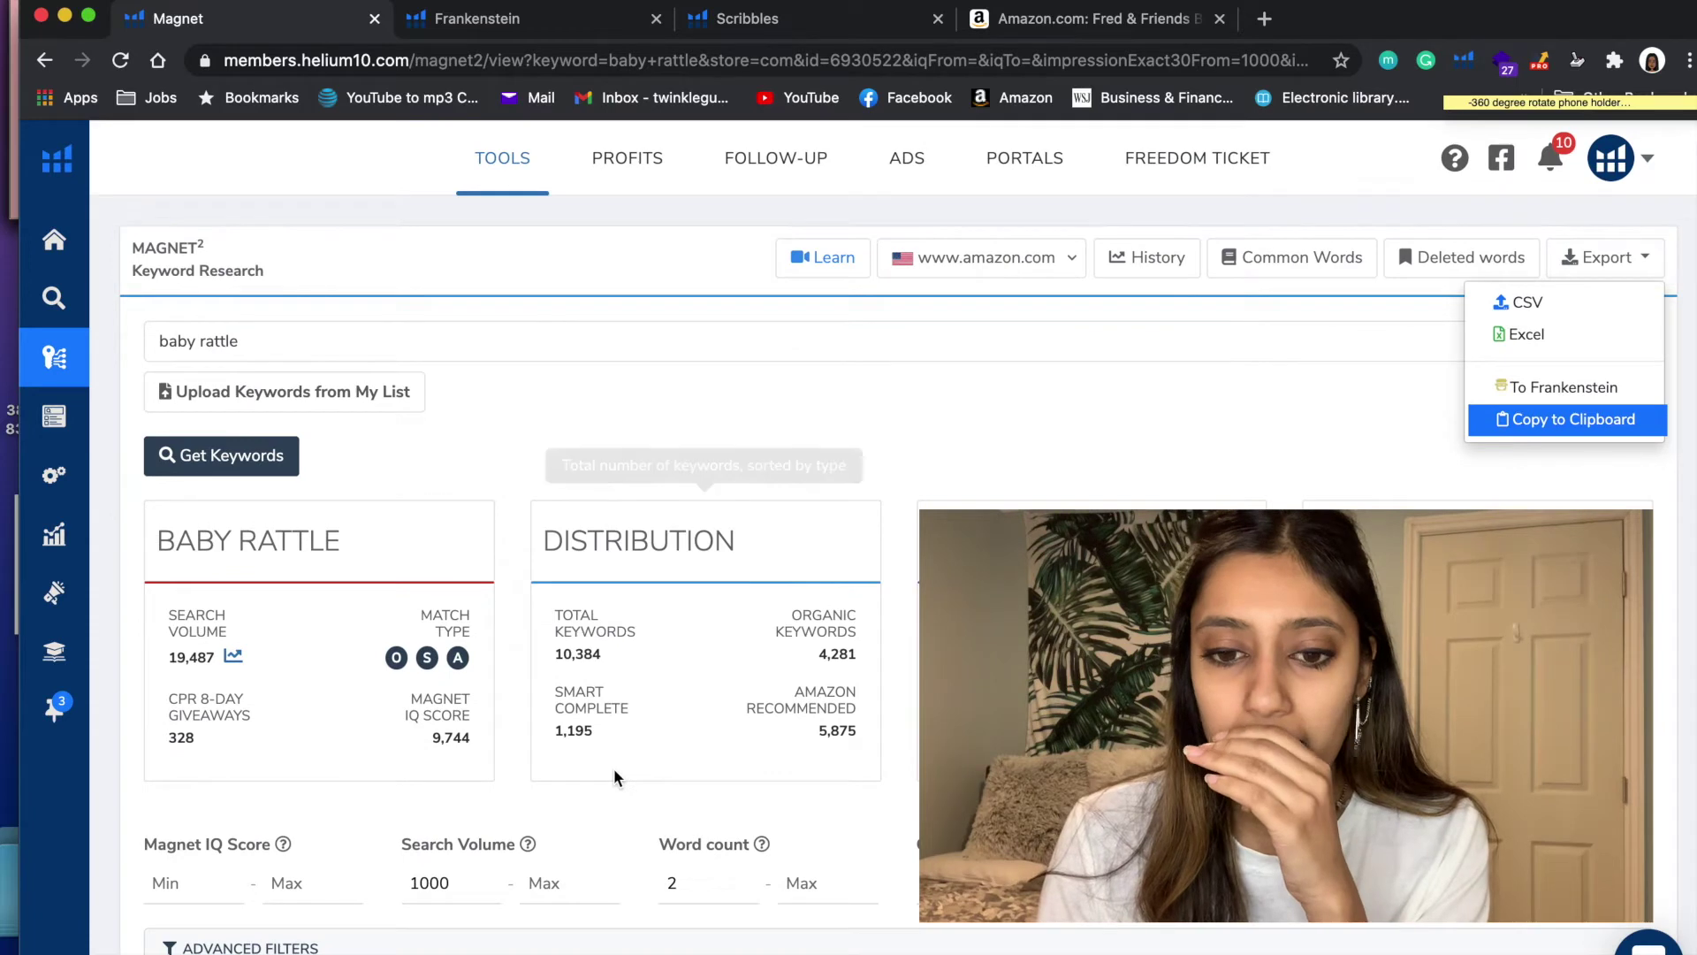
{"action": "scroll", "coordinate": [613, 768], "scroll_direction": "down", "scroll_amount": 6}
{"action": "left_click", "coordinate": [588, 703]}
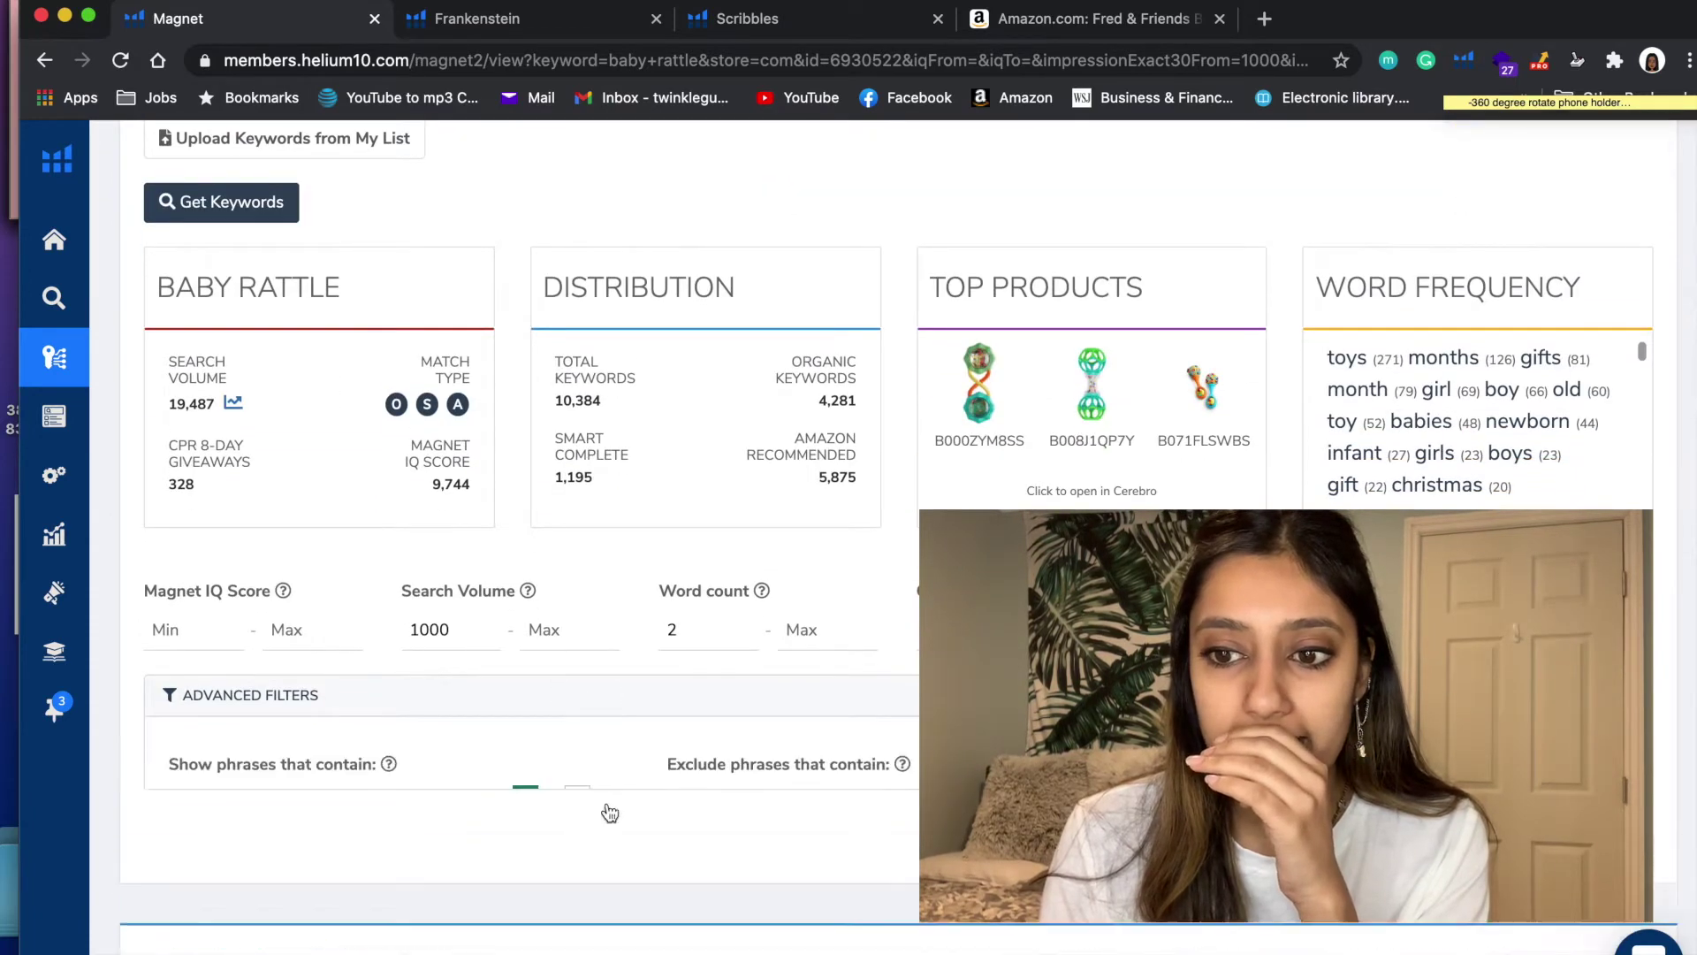
{"action": "scroll", "coordinate": [637, 849], "scroll_direction": "down", "scroll_amount": 5}
{"action": "scroll", "coordinate": [655, 837], "scroll_direction": "down", "scroll_amount": 1}
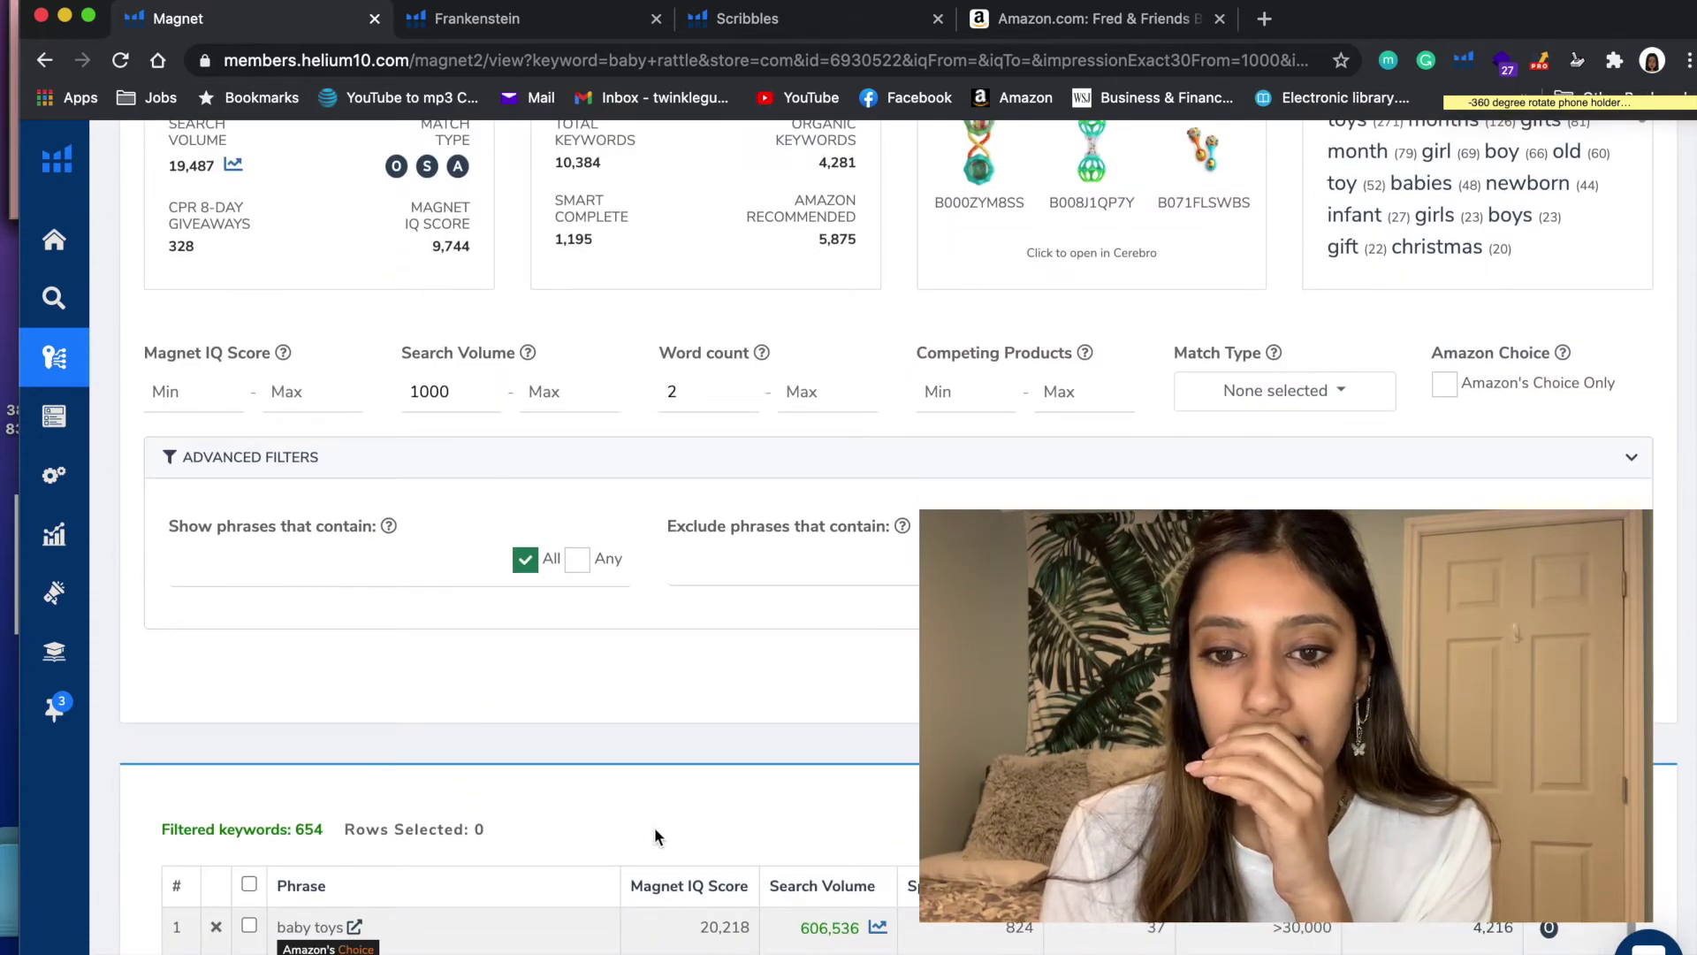
- Set the advanced filter to exclude phrases containing light and price from the baby rattle keywords
{"action": "scroll", "coordinate": [655, 837], "scroll_direction": "up", "scroll_amount": 3}
{"action": "scroll", "coordinate": [1540, 378], "scroll_direction": "down", "scroll_amount": 4}
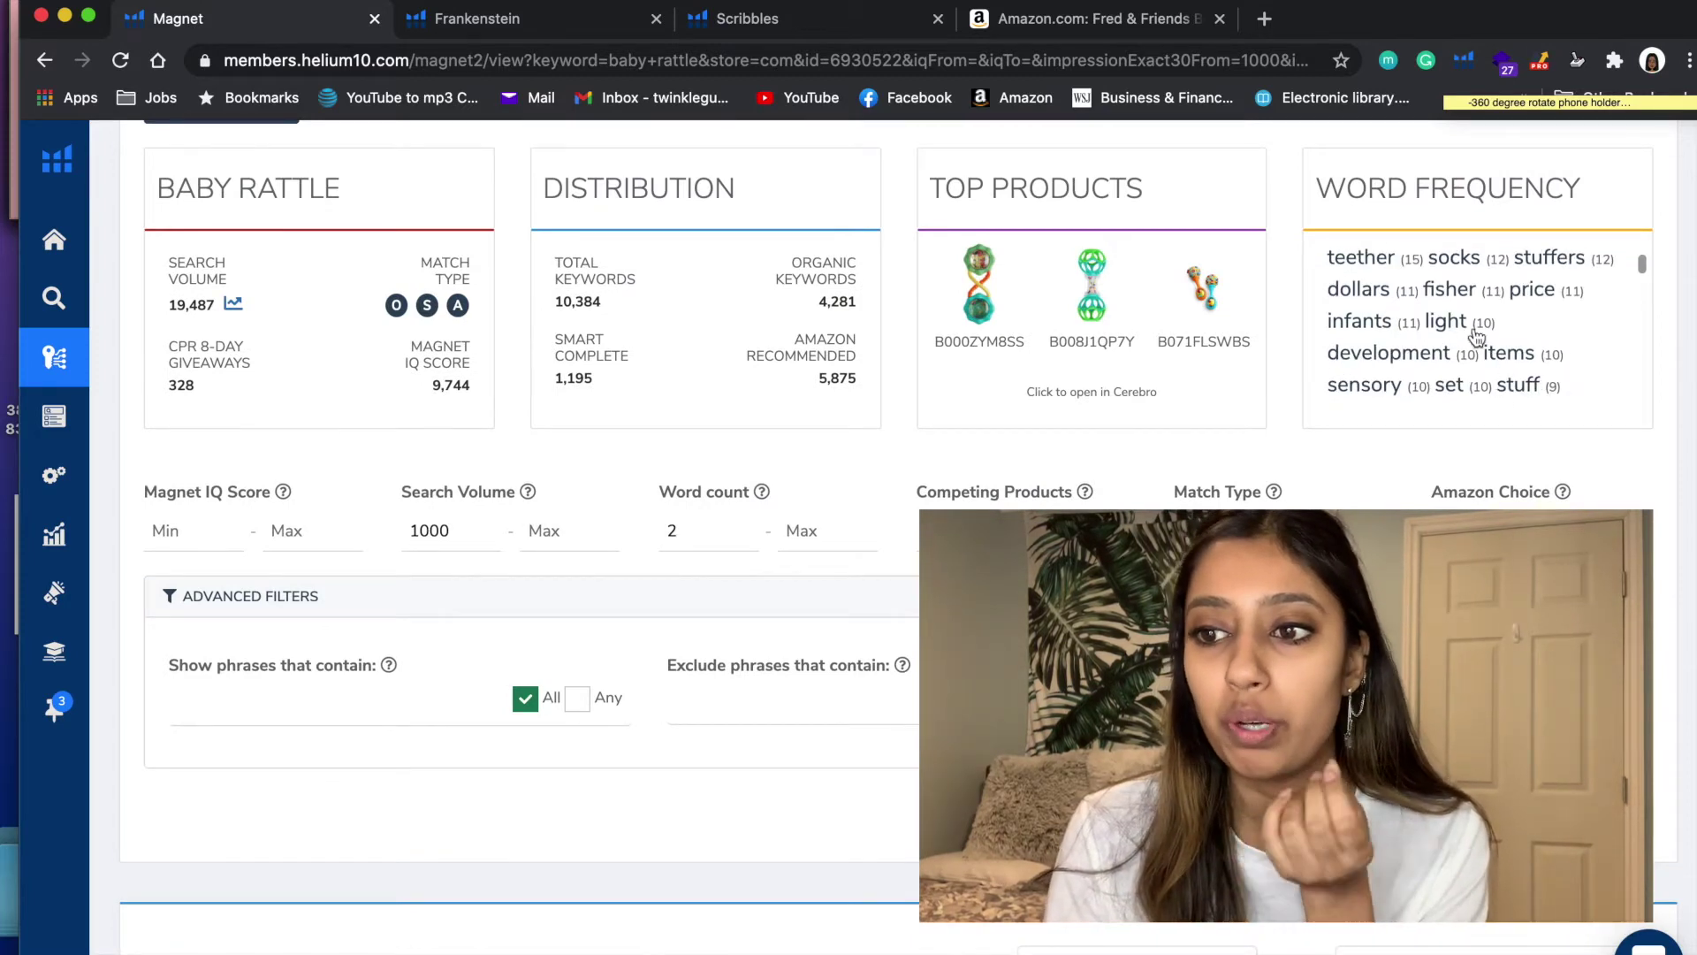
{"action": "left_click", "coordinate": [753, 698]}
{"action": "type", "text": "l"}
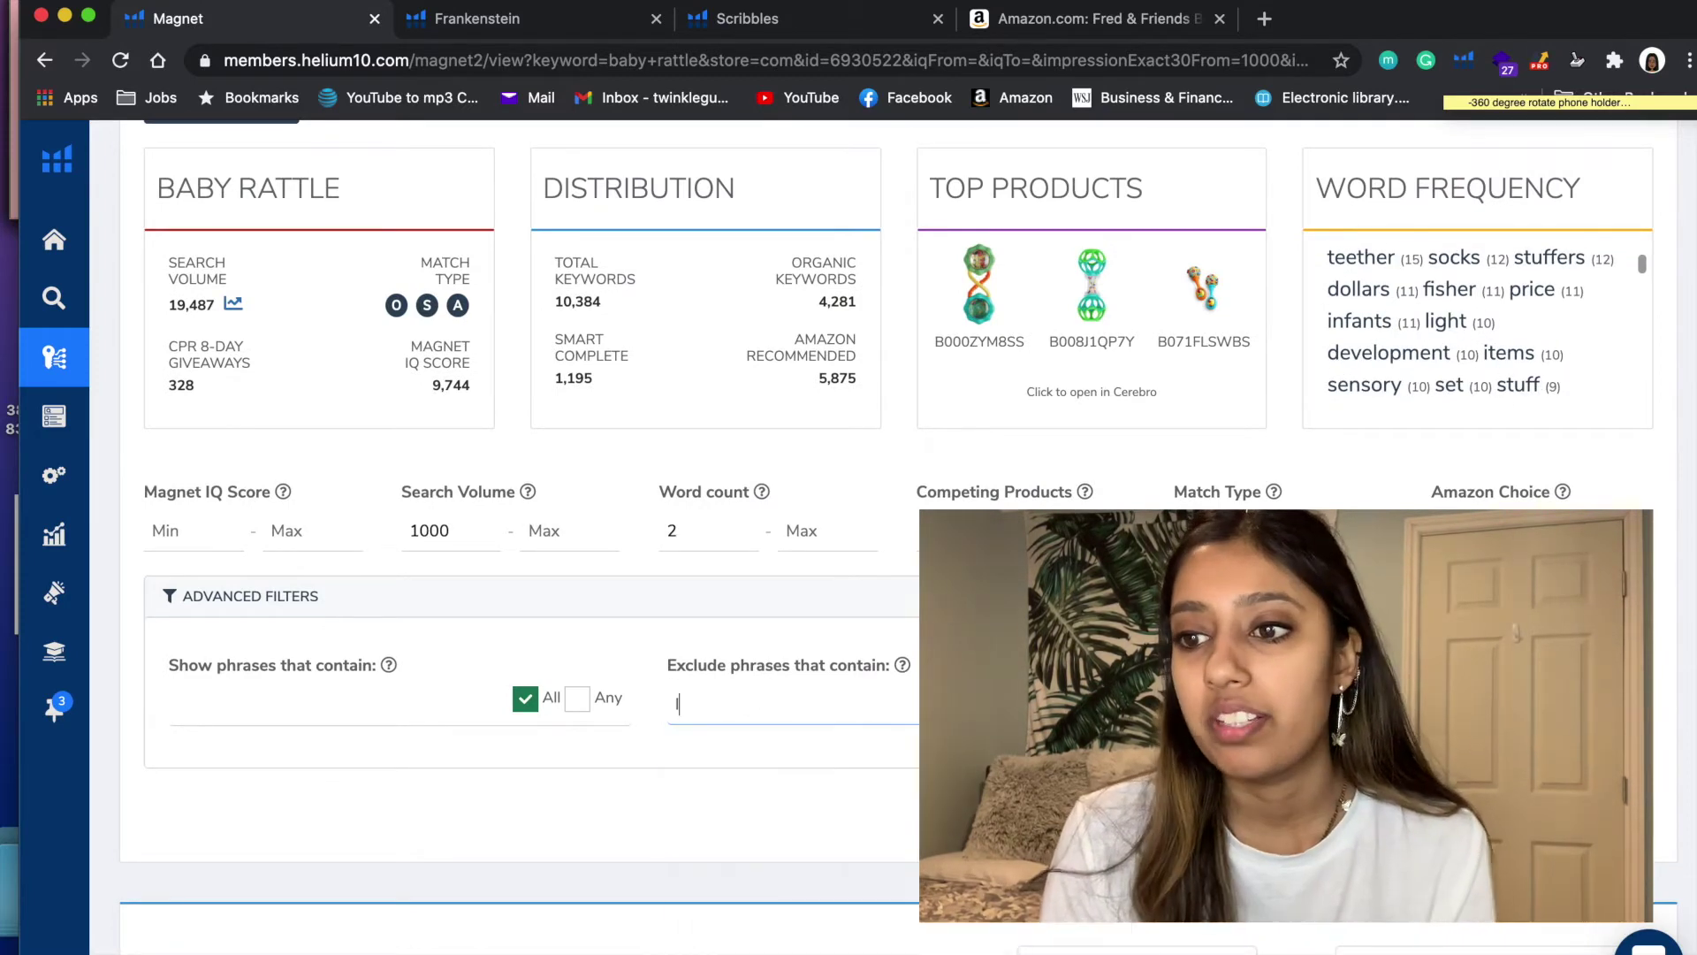
{"action": "type", "text": "ight,"}
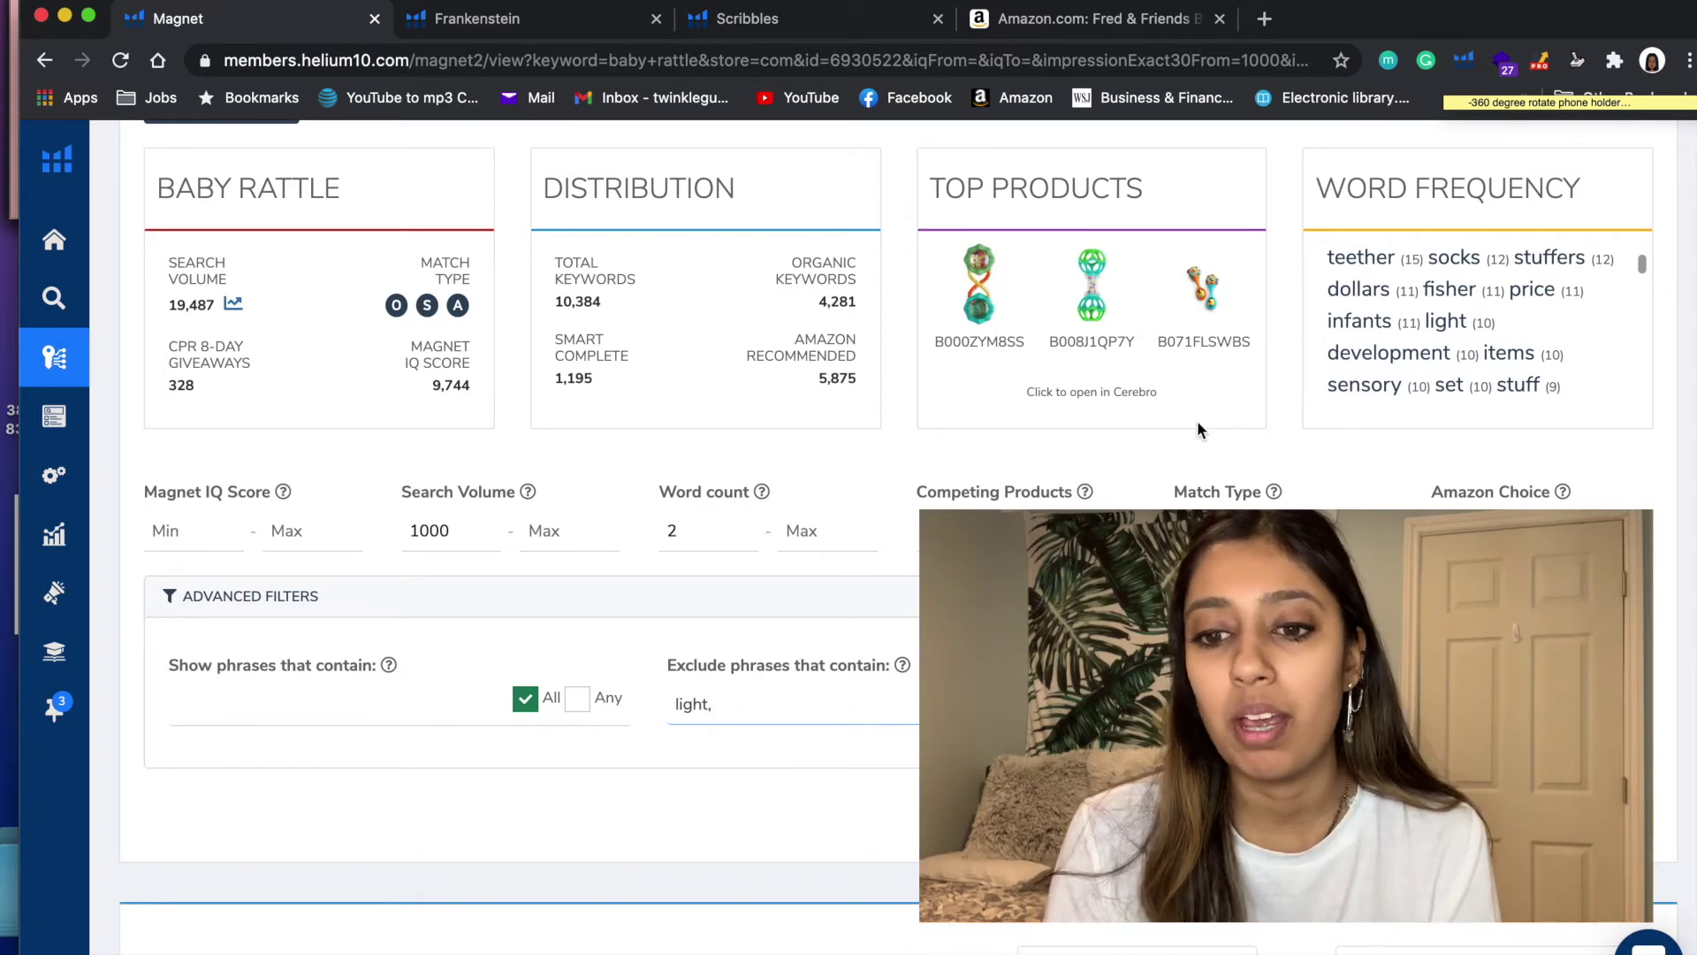
{"action": "scroll", "coordinate": [1216, 395], "scroll_direction": "up", "scroll_amount": 1}
{"action": "type", "text": "pri"}
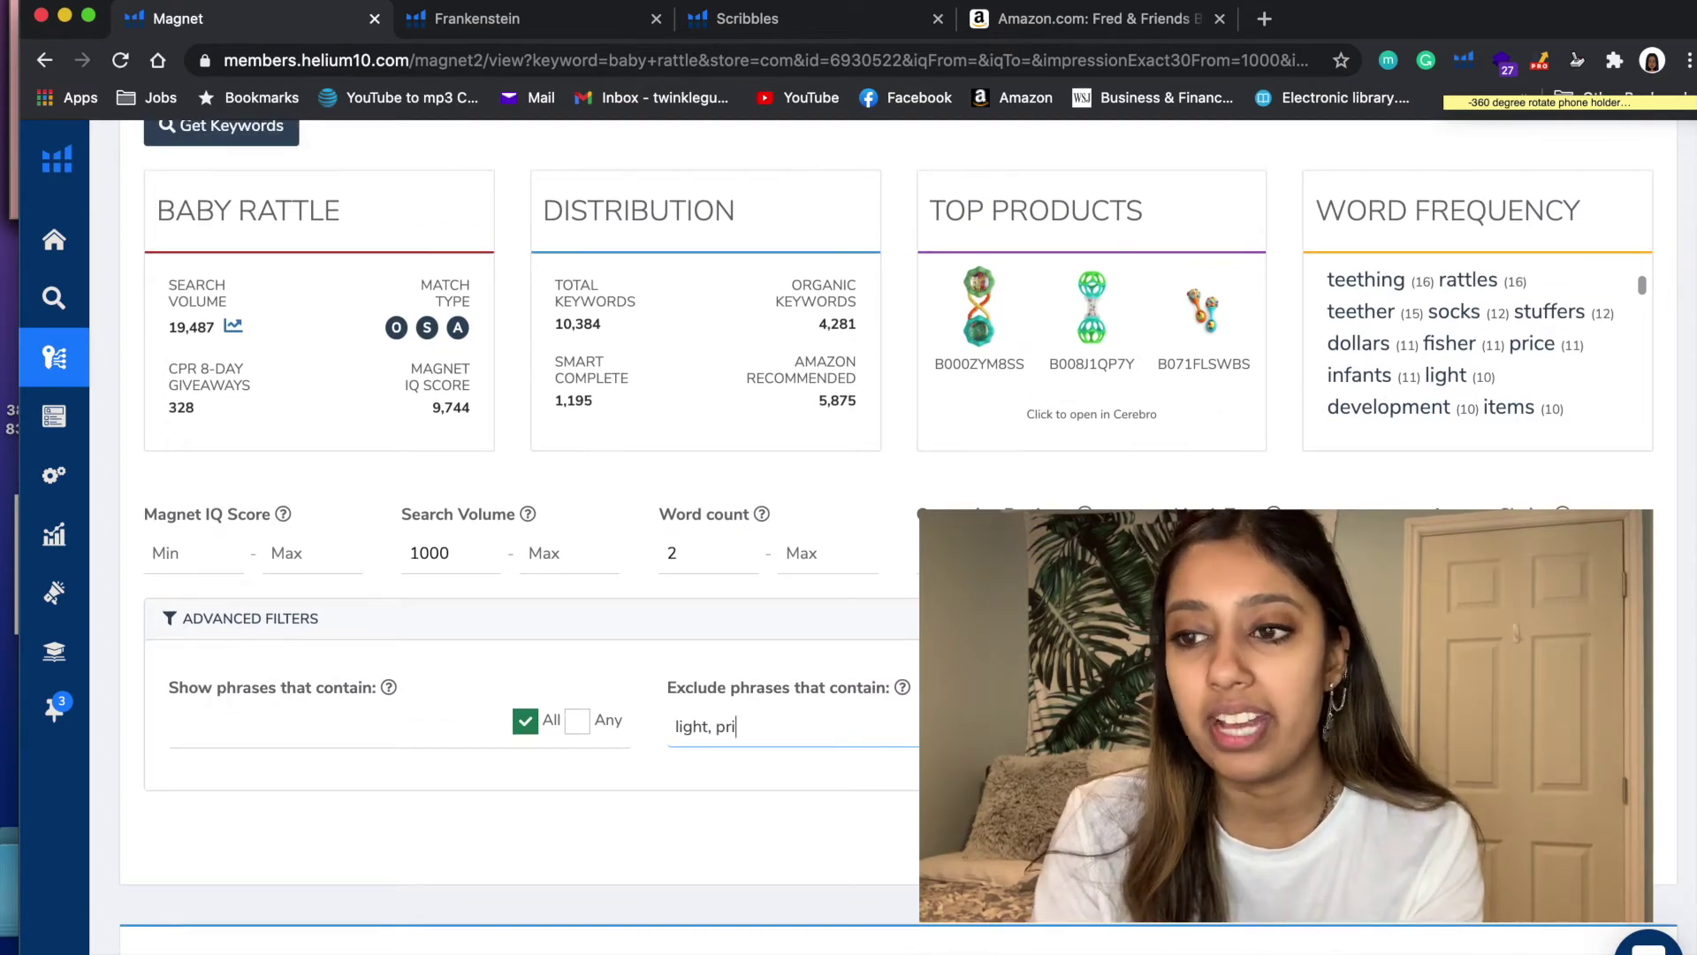
{"action": "type", "text": "ce,"}
- Examine the word frequency list, keyword distribution and filtered baby rattle phrases for further irrelevant terms
{"action": "scroll", "coordinate": [1473, 412], "scroll_direction": "down", "scroll_amount": 3}
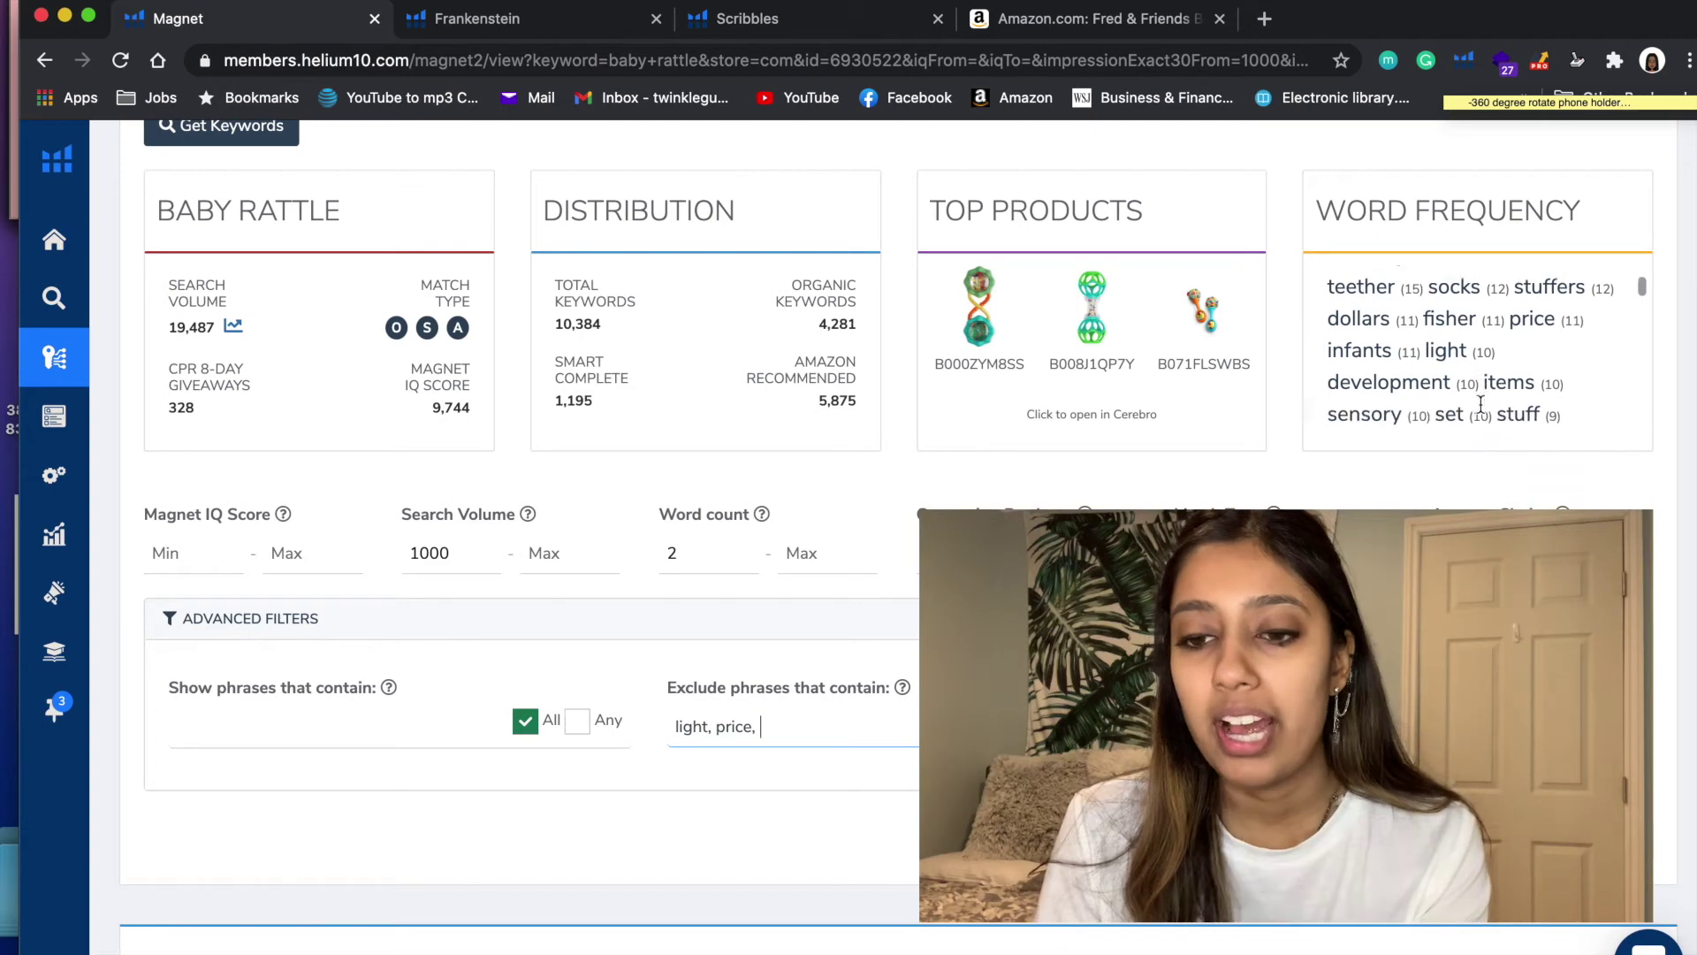
{"action": "scroll", "coordinate": [1483, 414], "scroll_direction": "down", "scroll_amount": 3}
{"action": "scroll", "coordinate": [1483, 414], "scroll_direction": "up", "scroll_amount": 10}
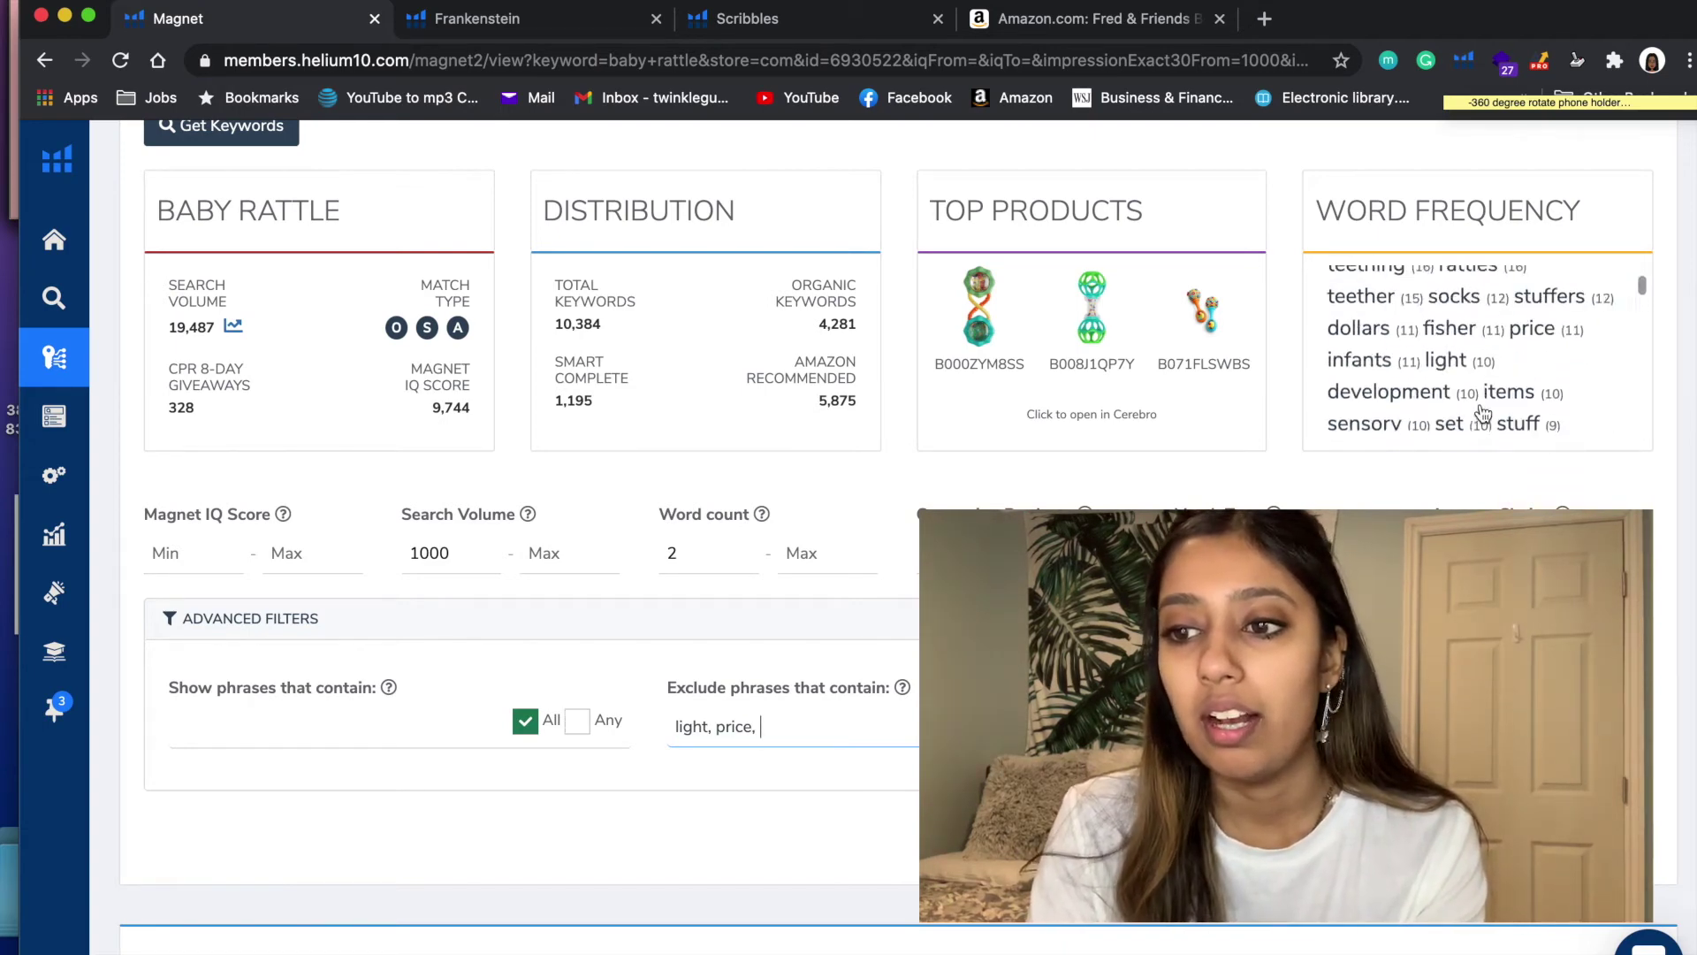
{"action": "scroll", "coordinate": [1478, 372], "scroll_direction": "down", "scroll_amount": 3}
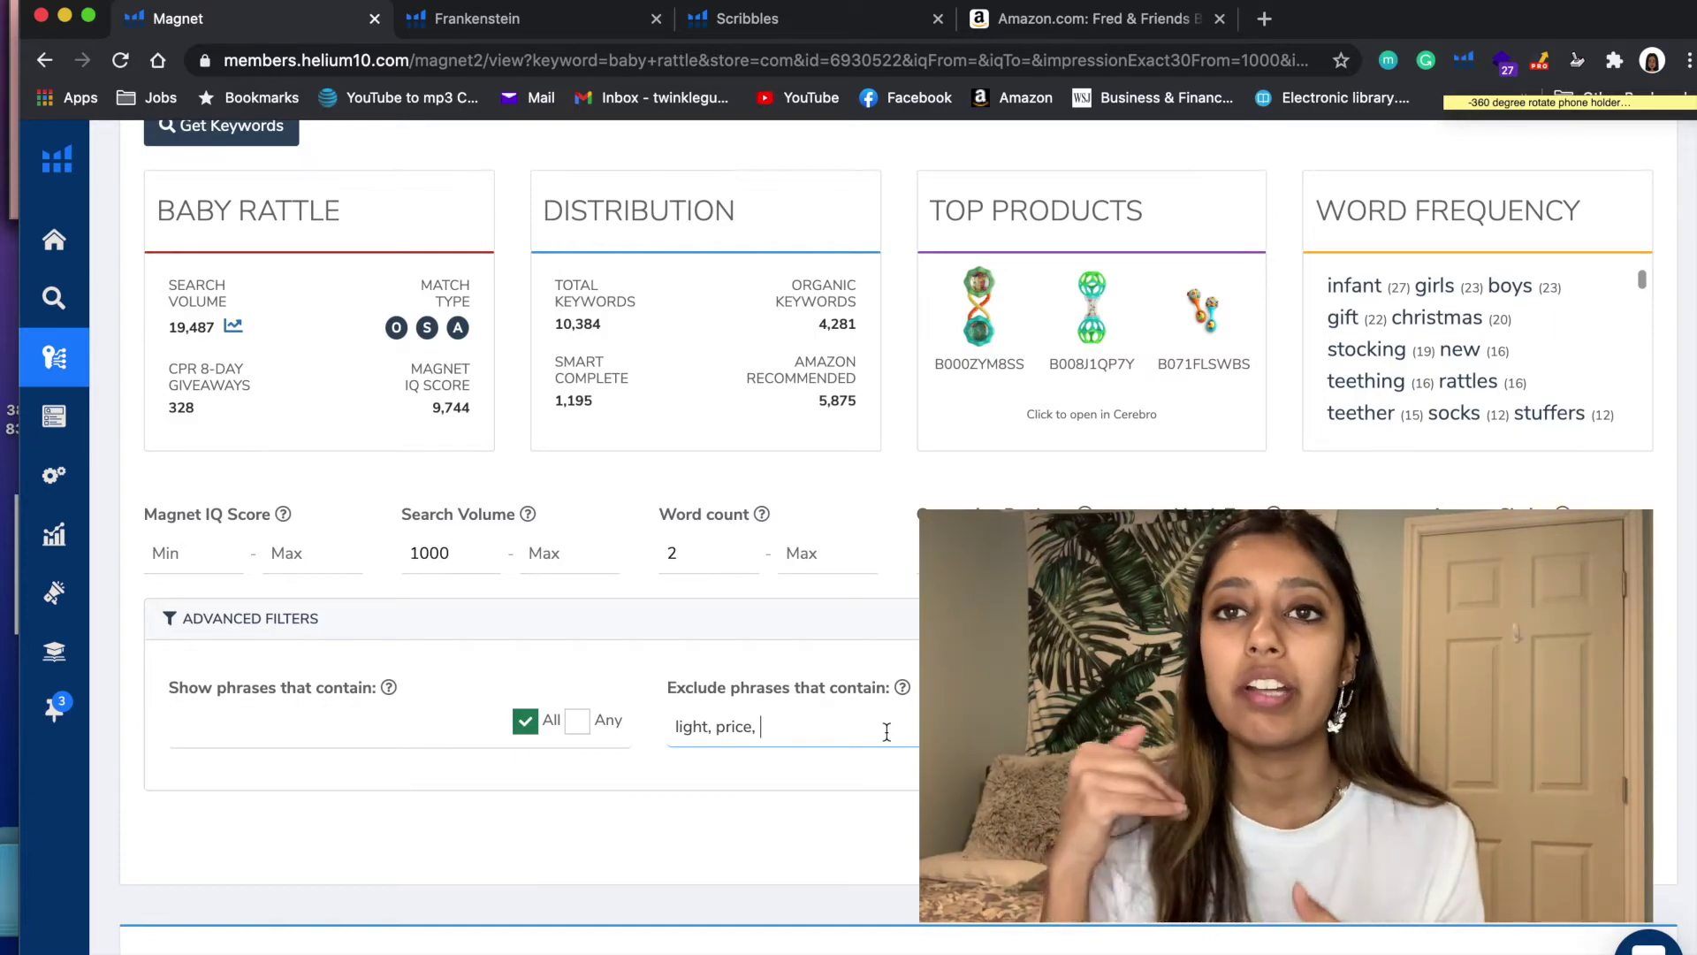
{"action": "scroll", "coordinate": [887, 732], "scroll_direction": "down", "scroll_amount": 3}
{"action": "scroll", "coordinate": [888, 732], "scroll_direction": "up", "scroll_amount": 8}
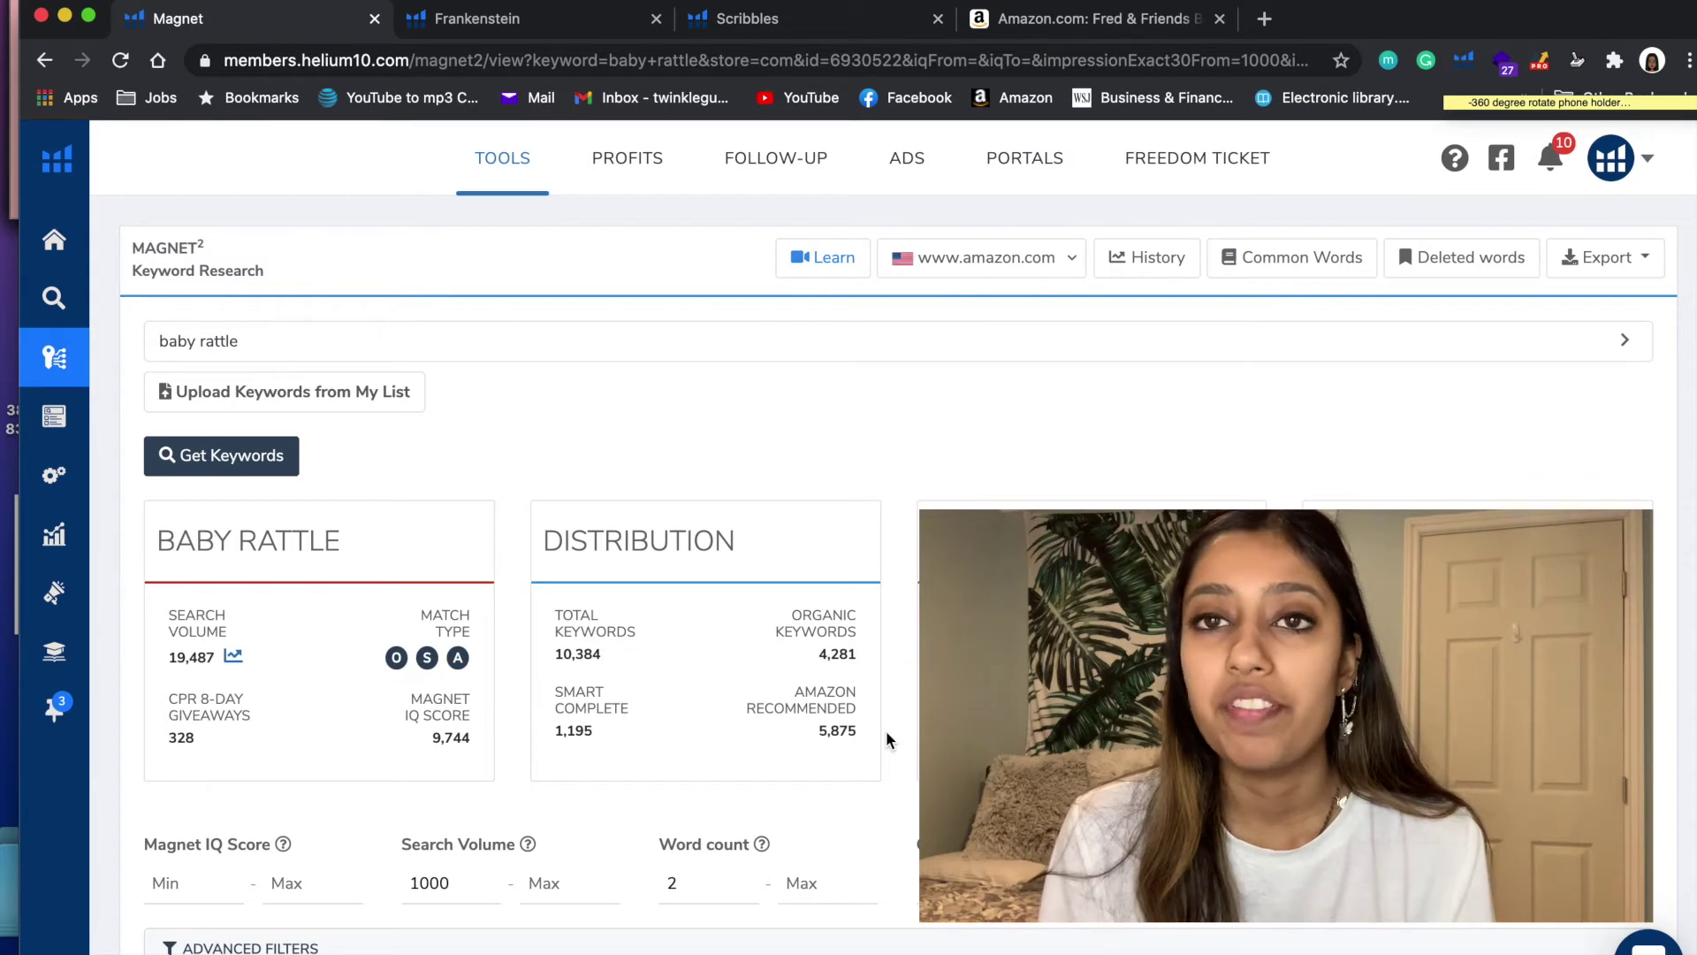
{"action": "scroll", "coordinate": [886, 731], "scroll_direction": "up", "scroll_amount": 5}
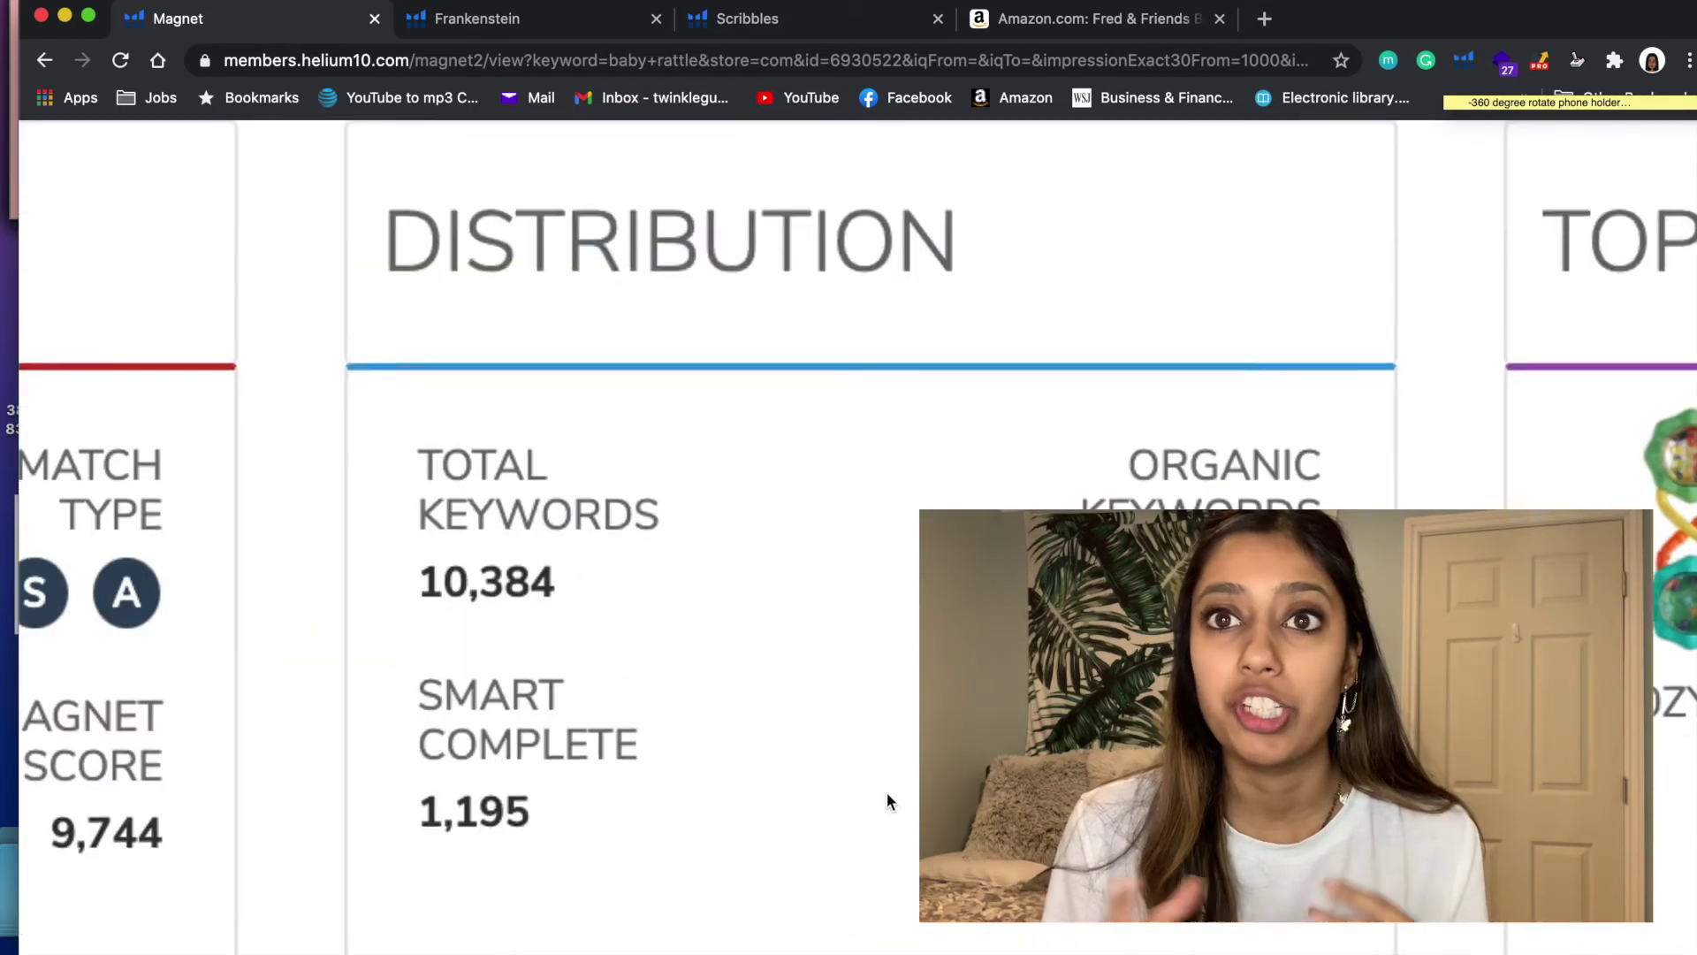
{"action": "scroll", "coordinate": [886, 791], "scroll_direction": "down", "scroll_amount": 5}
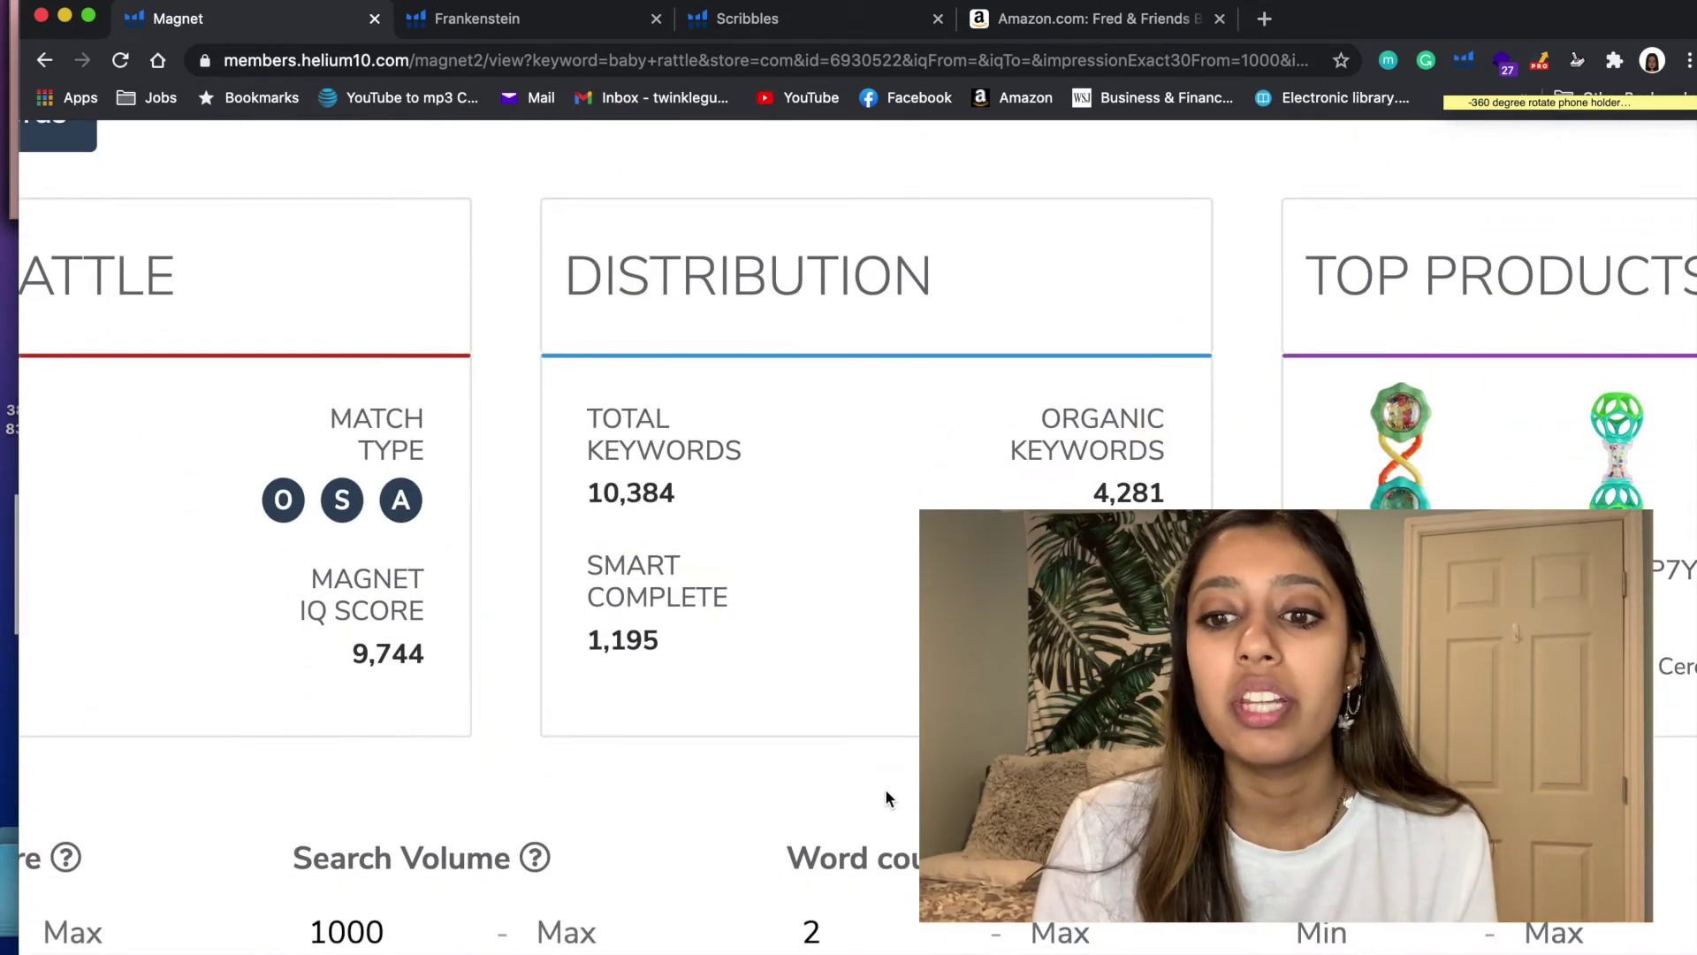
{"action": "scroll", "coordinate": [885, 782], "scroll_direction": "down", "scroll_amount": 3}
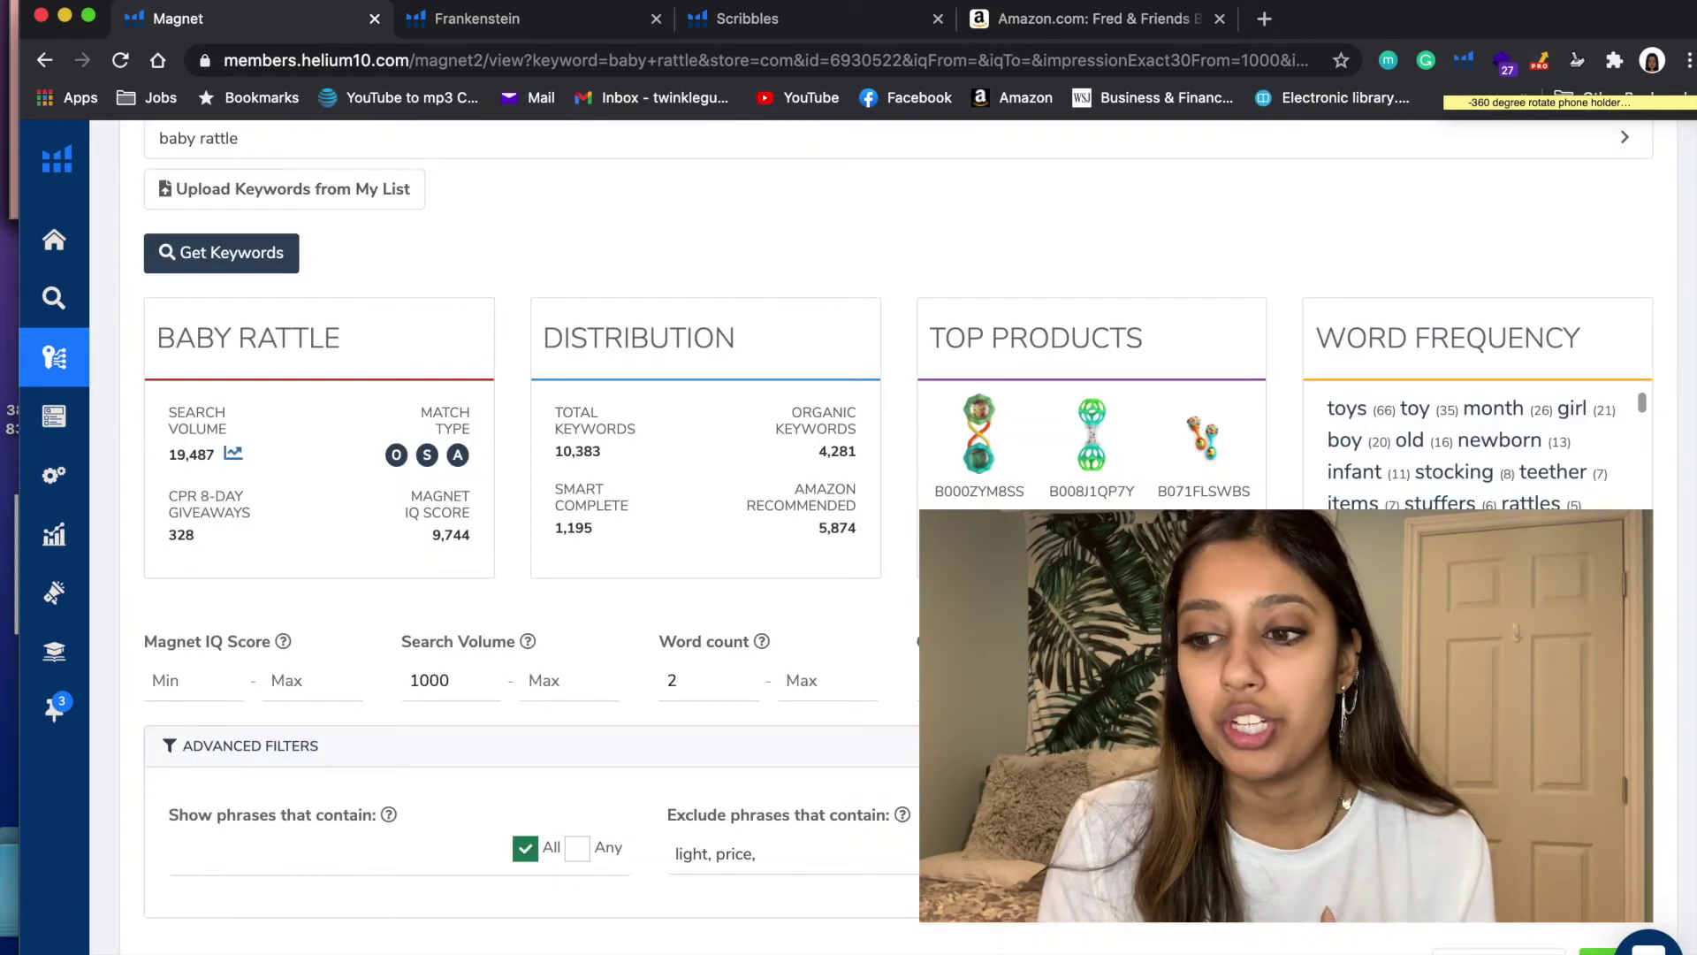
{"action": "scroll", "coordinate": [741, 654], "scroll_direction": "down", "scroll_amount": 3}
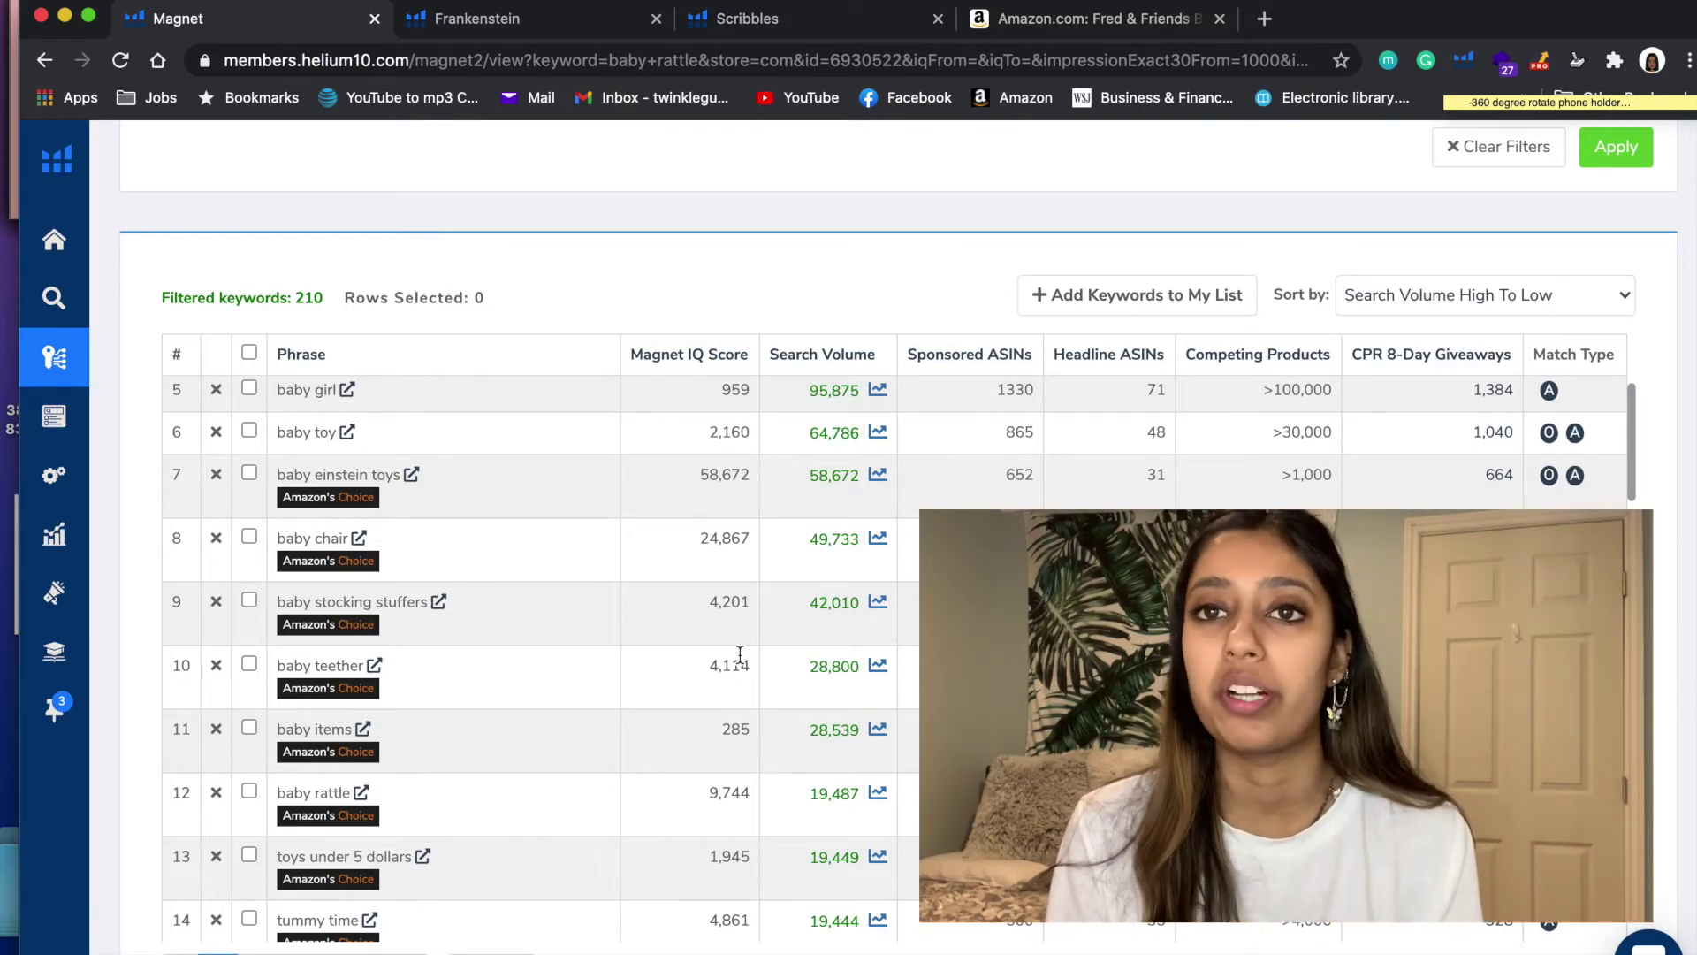
- Open the Cerebro reverse ASIN lookup tool
{"action": "scroll", "coordinate": [742, 654], "scroll_direction": "up", "scroll_amount": 10}
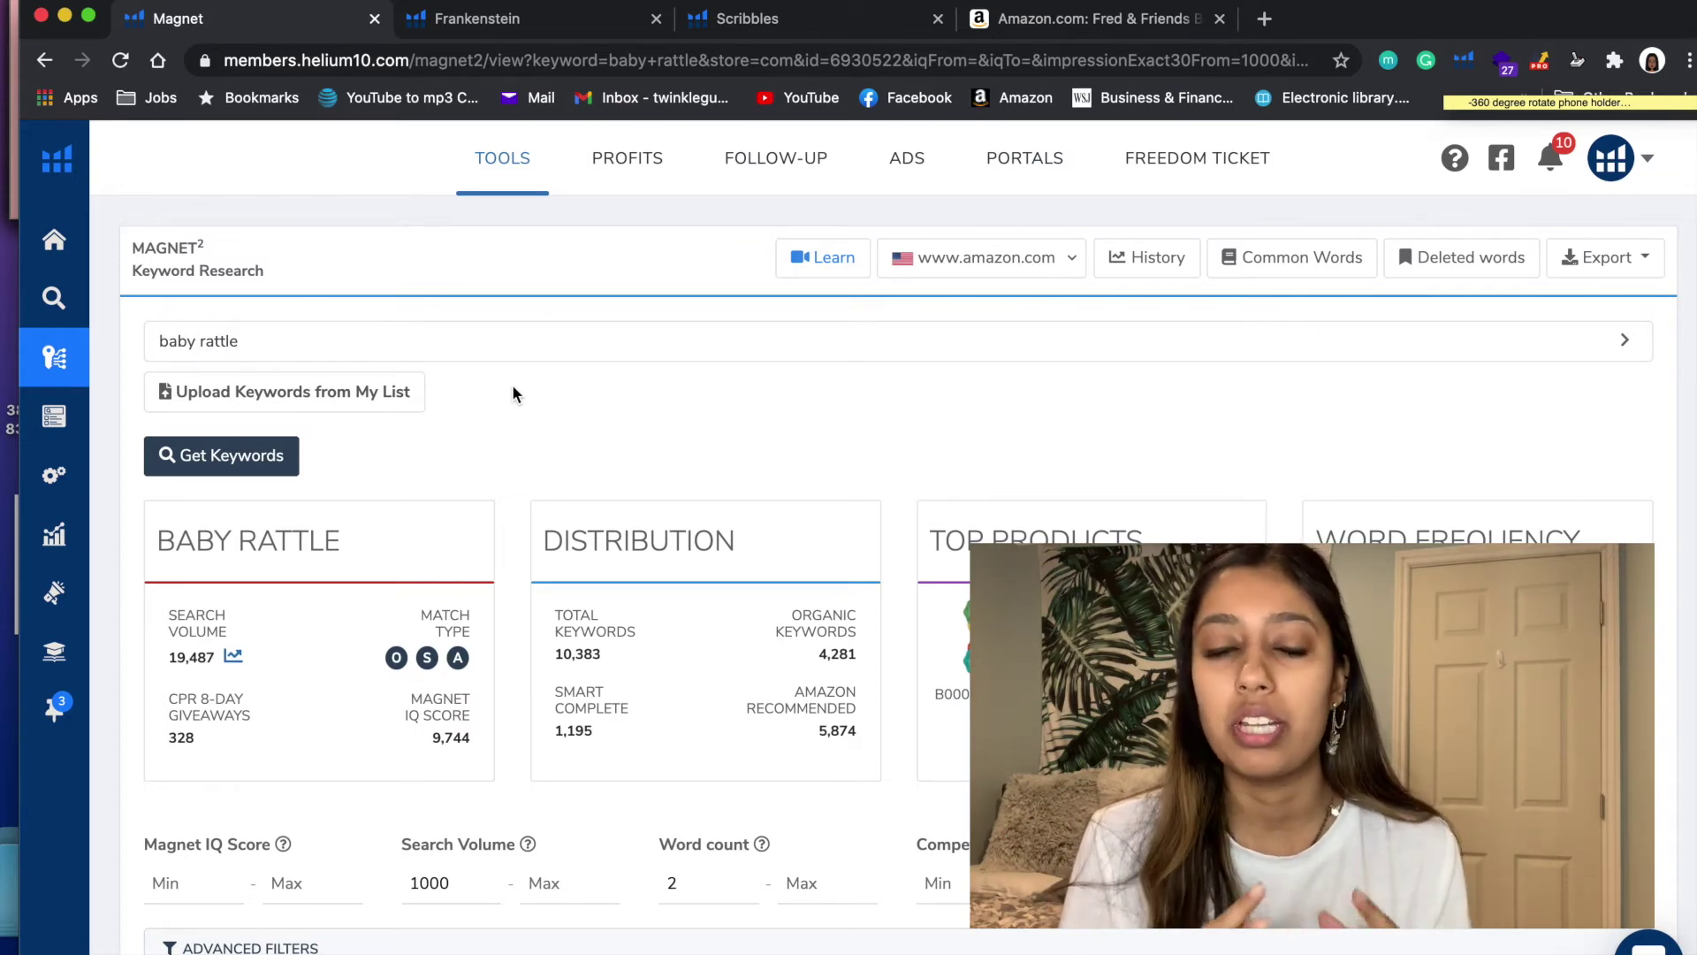
{"action": "mouse_move", "coordinate": [54, 415]}
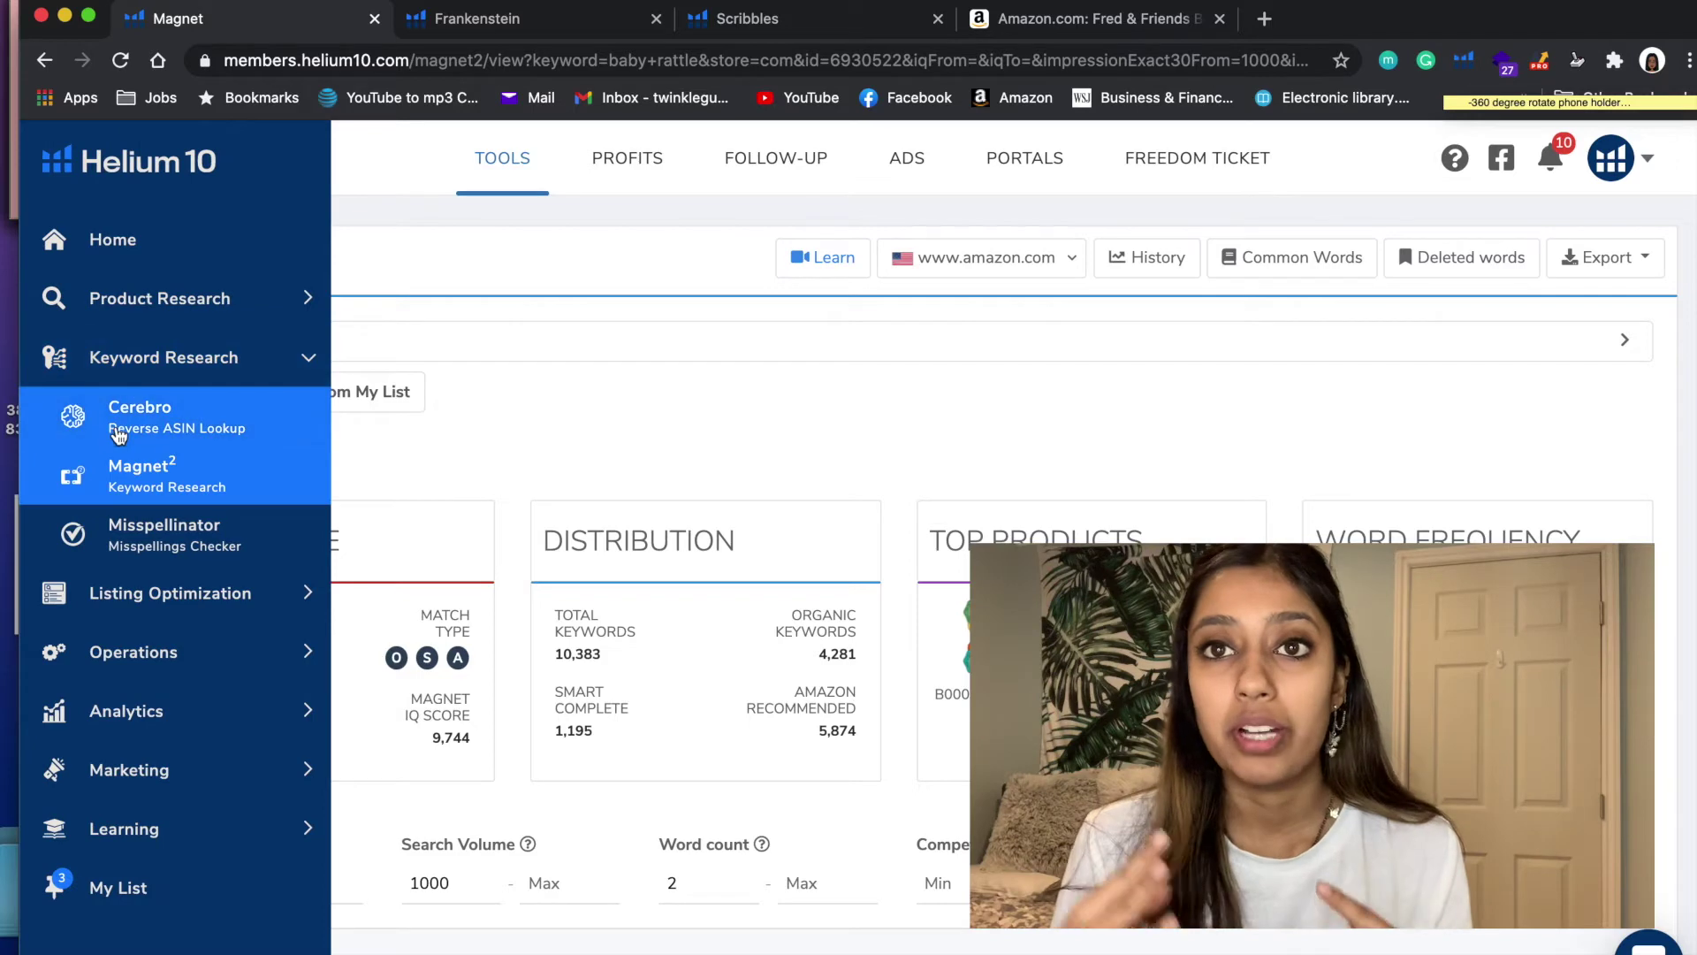
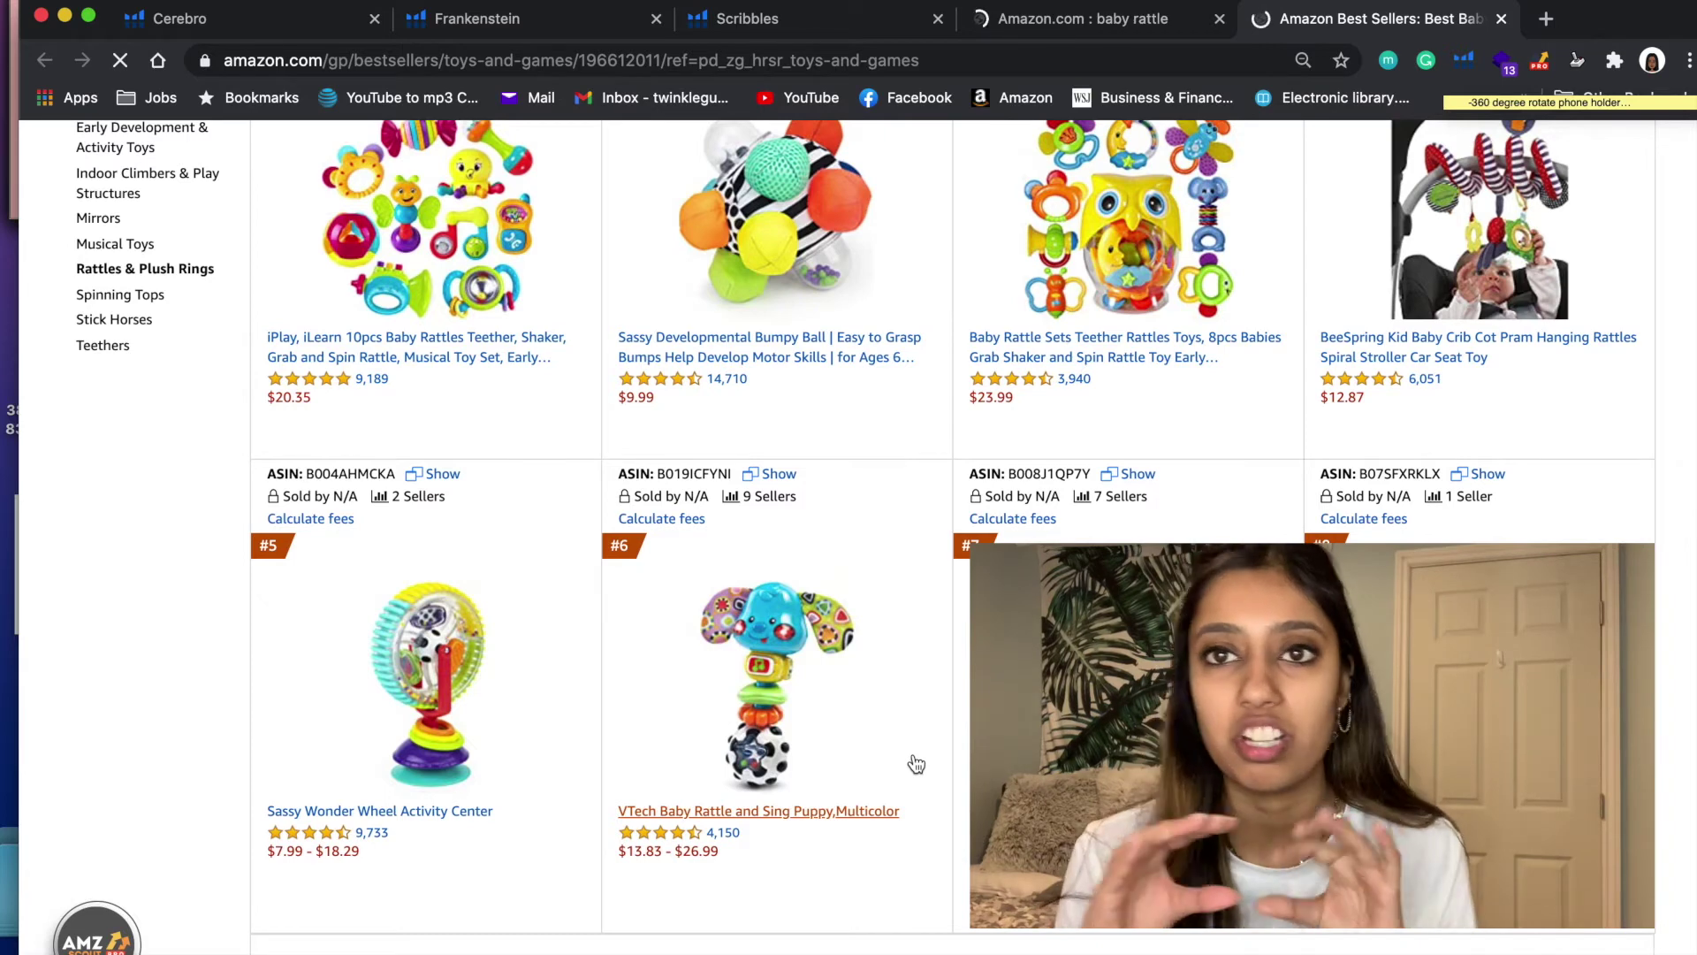
- Browse Amazon's best sellers in Baby Rattles & Plush Rings for competing products suited to a reverse ASIN lookup
{"action": "scroll", "coordinate": [915, 764], "scroll_direction": "down", "scroll_amount": 1}
{"action": "scroll", "coordinate": [916, 764], "scroll_direction": "down", "scroll_amount": 2}
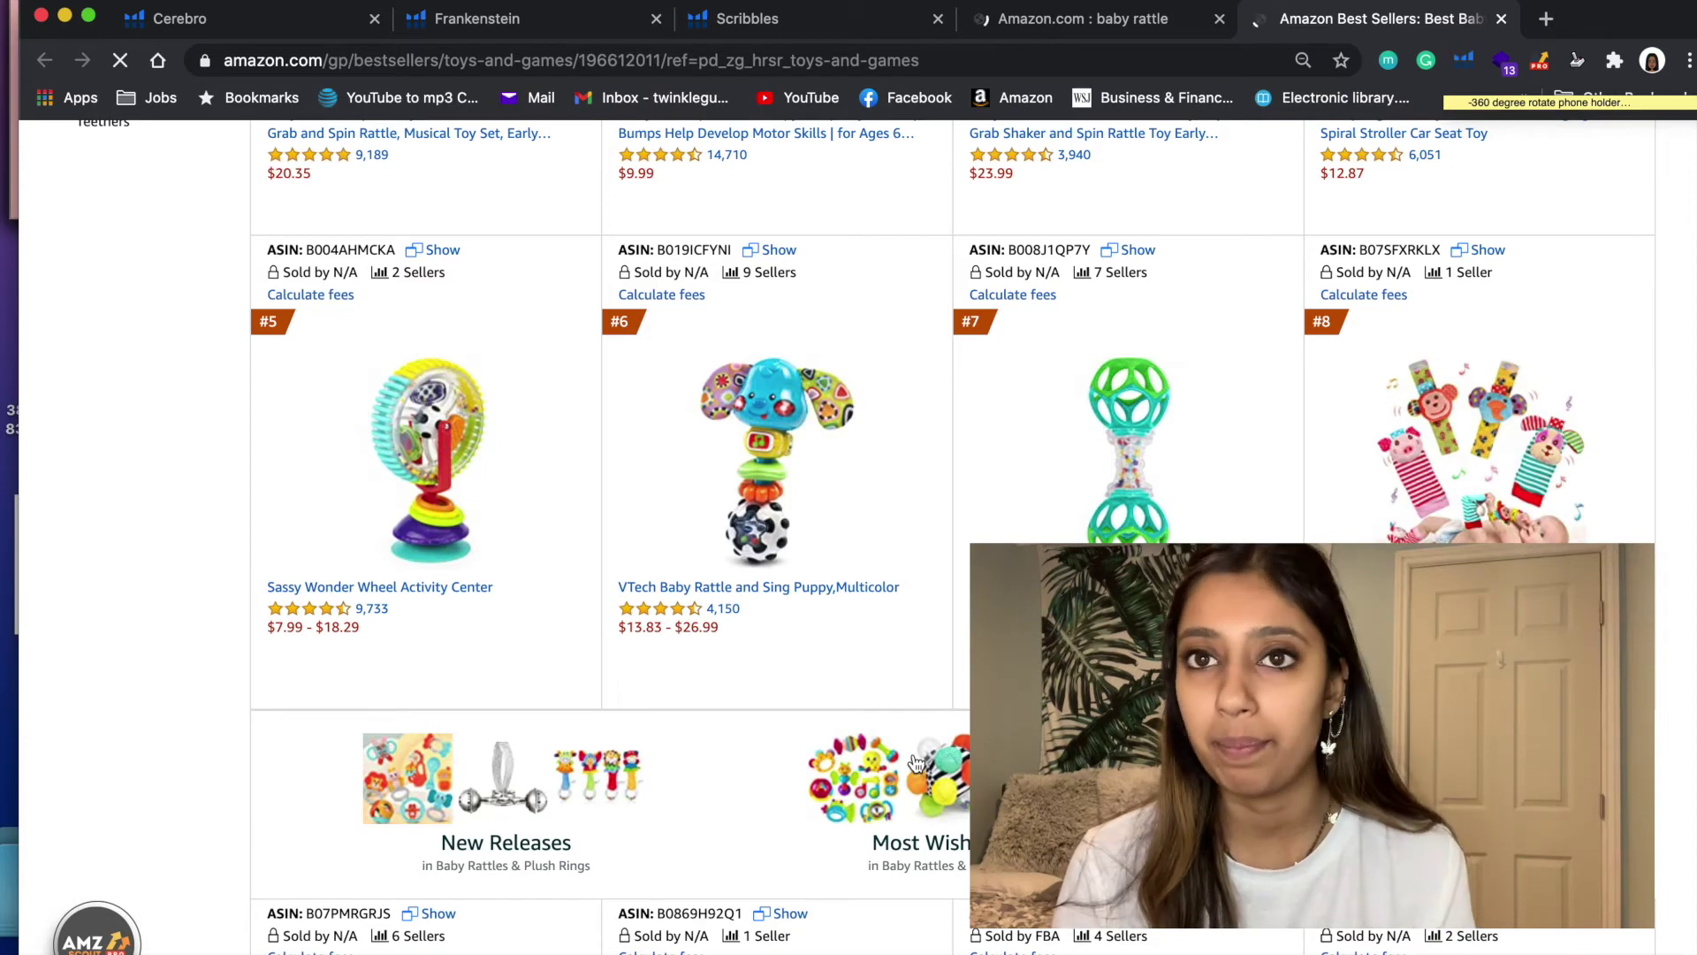
{"action": "scroll", "coordinate": [916, 763], "scroll_direction": "down", "scroll_amount": 2}
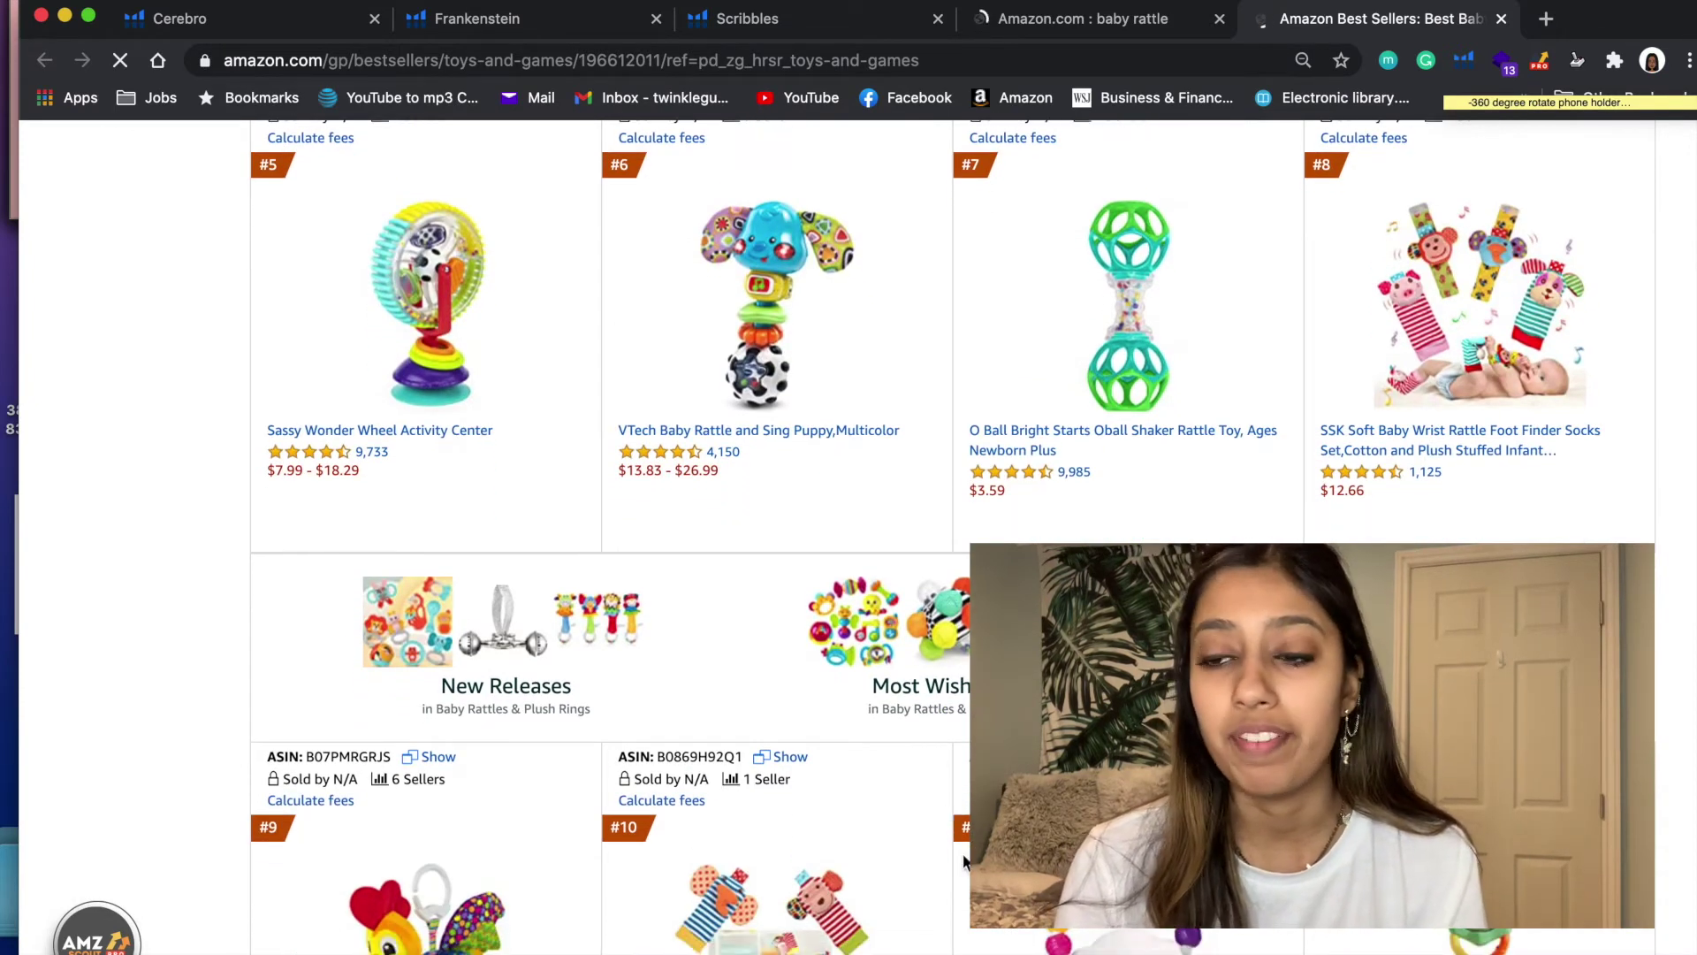
{"action": "scroll", "coordinate": [959, 849], "scroll_direction": "down", "scroll_amount": 6}
{"action": "scroll", "coordinate": [963, 857], "scroll_direction": "down", "scroll_amount": 5}
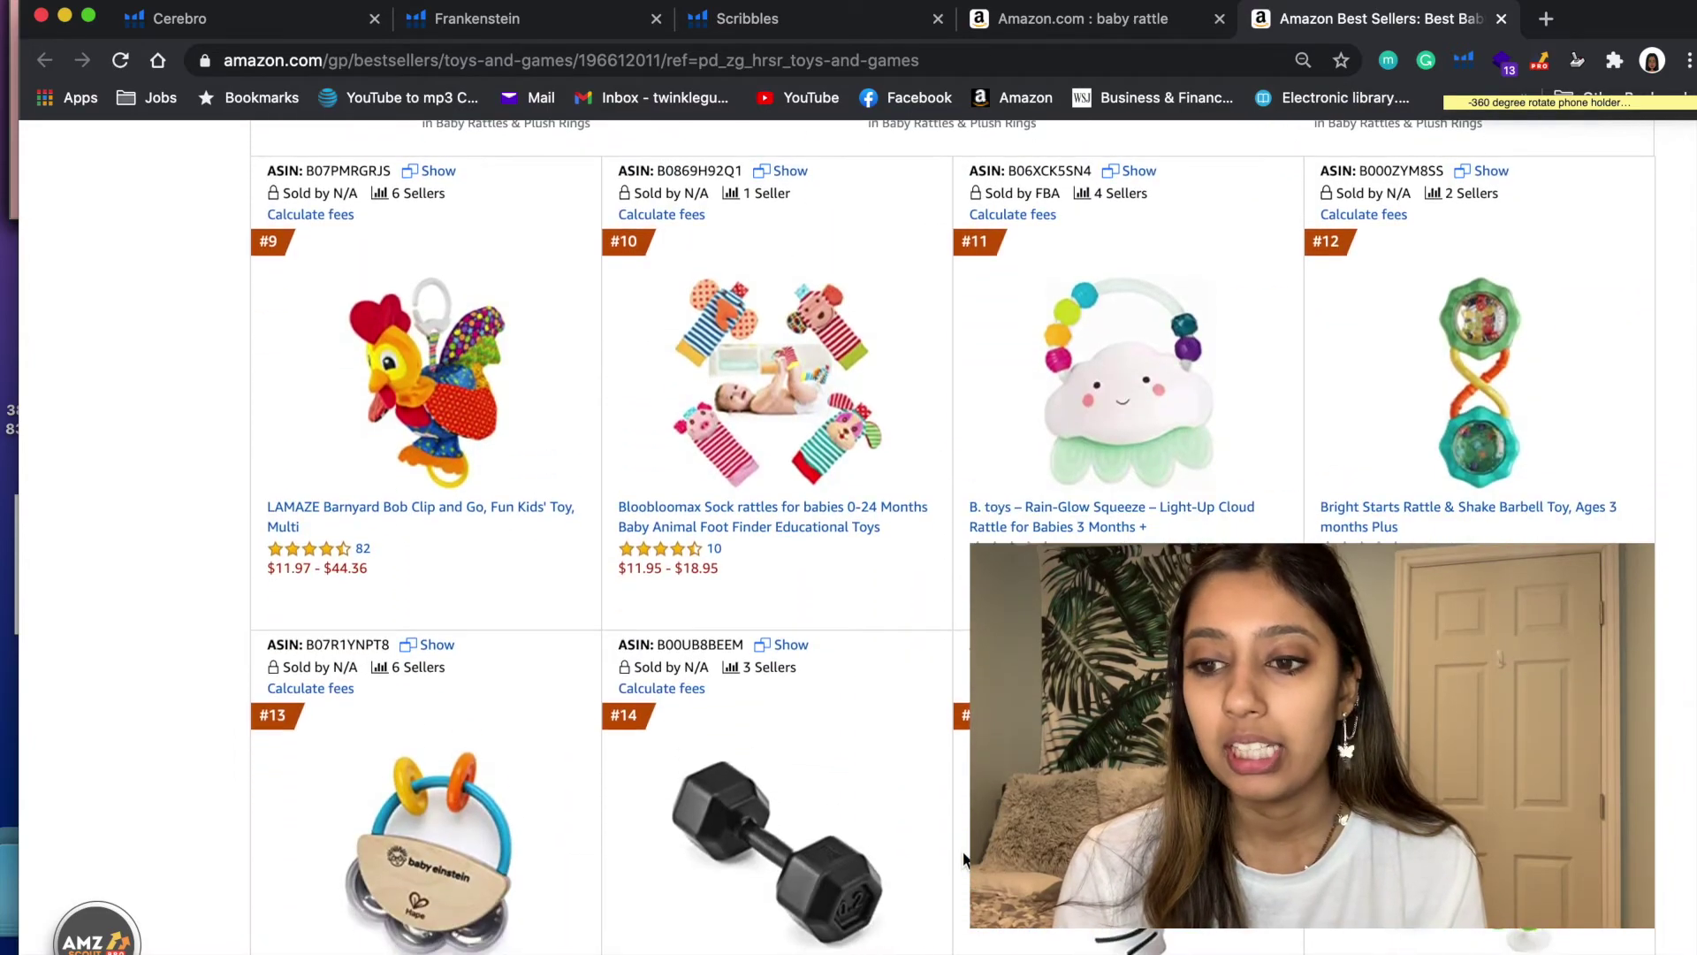
{"action": "scroll", "coordinate": [964, 857], "scroll_direction": "up", "scroll_amount": 1}
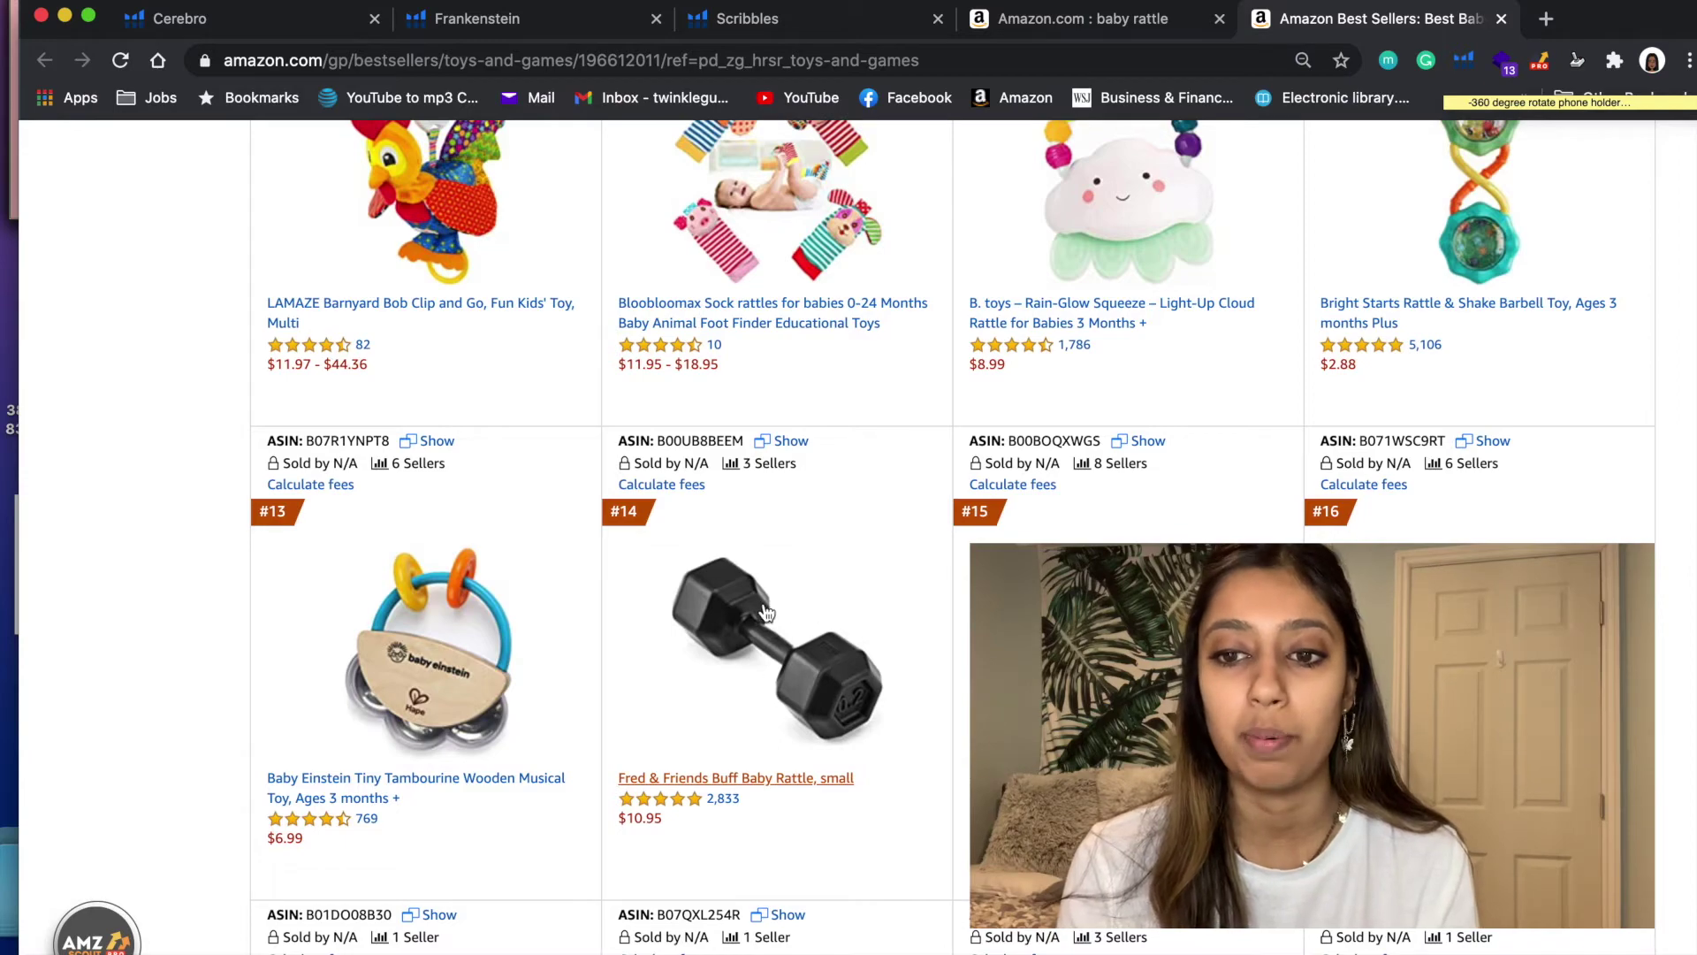
{"action": "scroll", "coordinate": [845, 712], "scroll_direction": "up", "scroll_amount": 3}
{"action": "scroll", "coordinate": [845, 713], "scroll_direction": "up", "scroll_amount": 10}
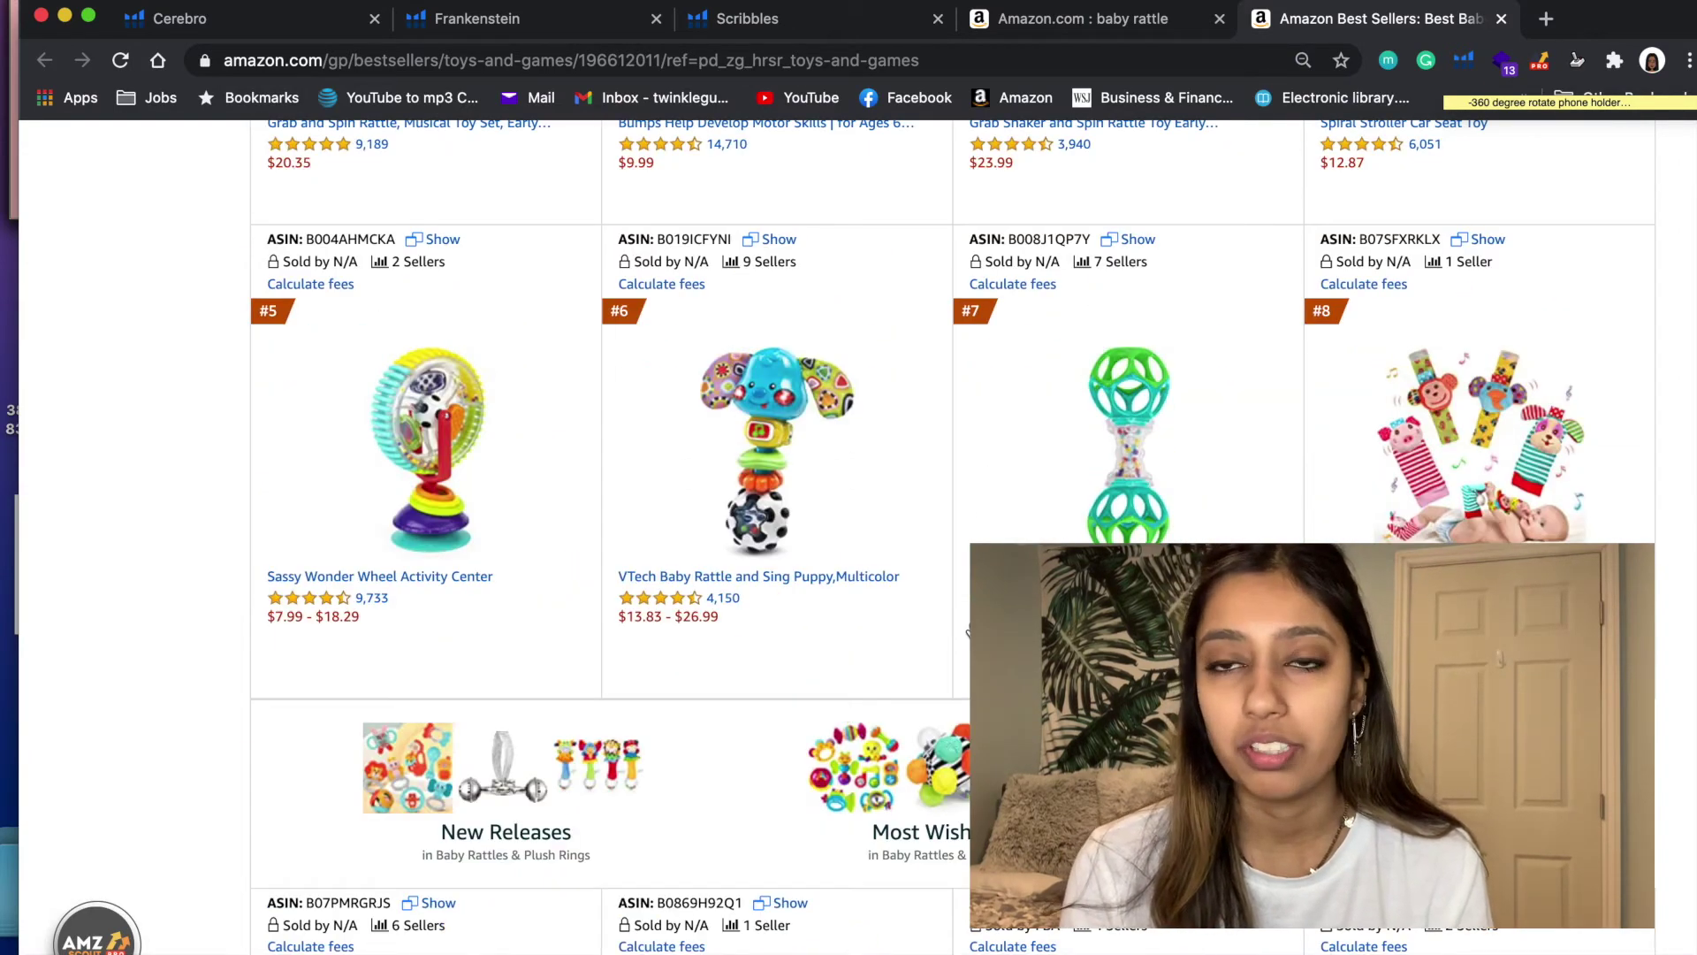
{"action": "scroll", "coordinate": [845, 713], "scroll_direction": "up", "scroll_amount": 10}
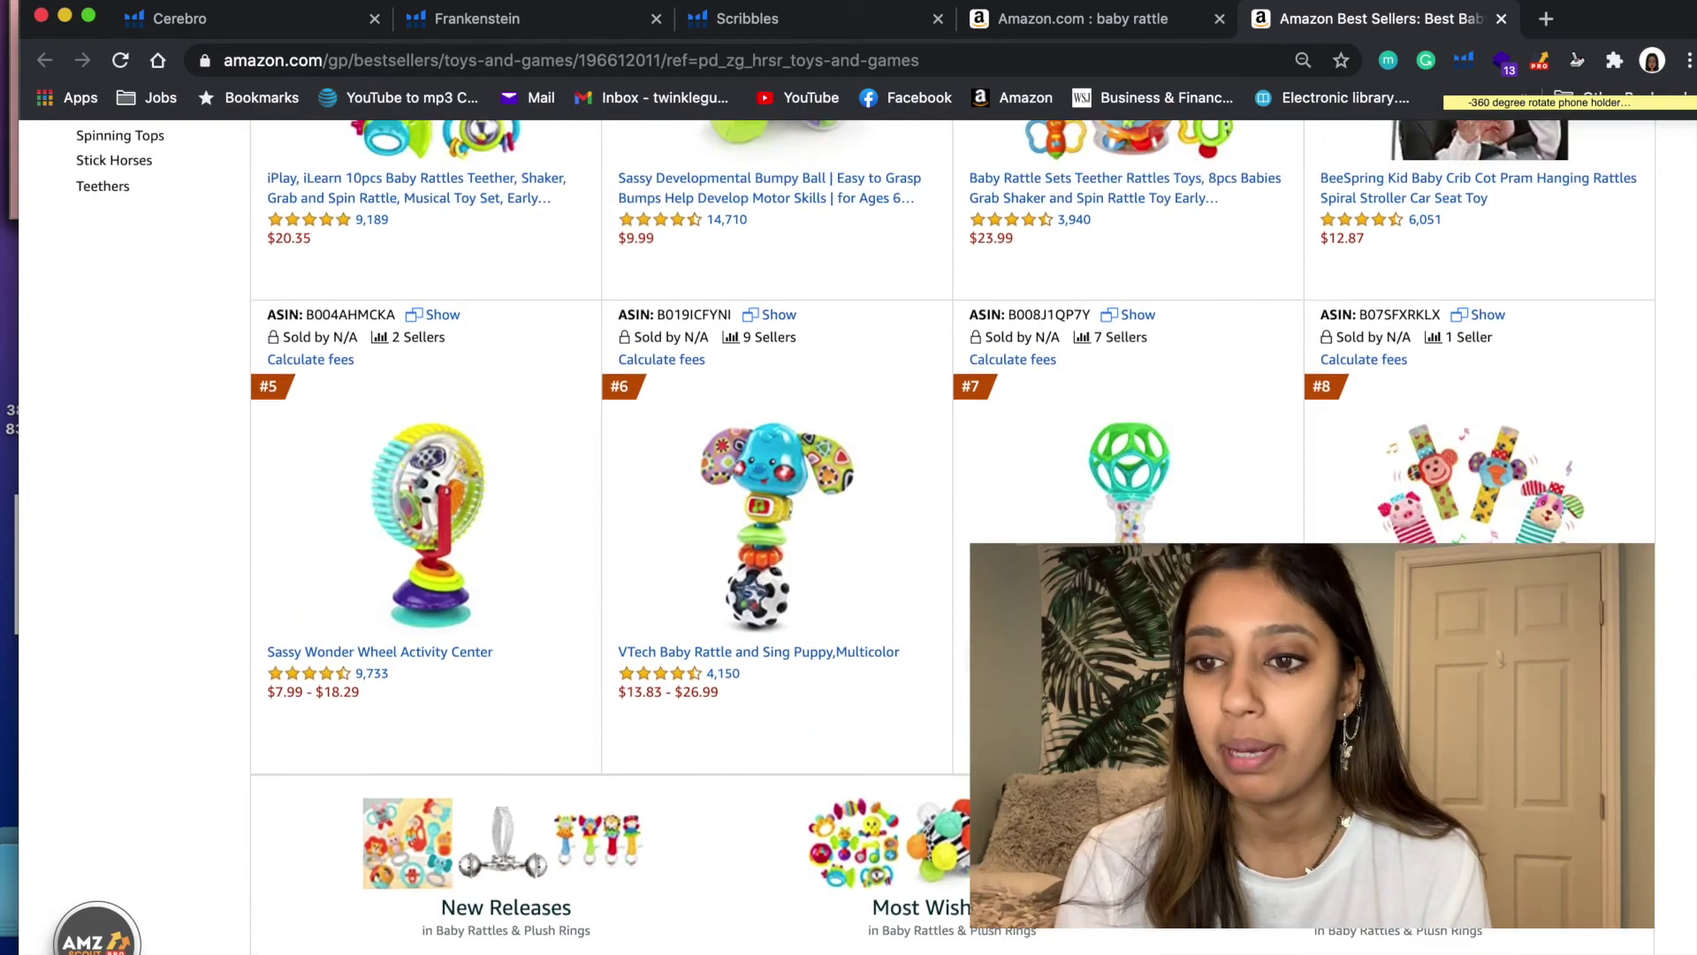
{"action": "scroll", "coordinate": [845, 712], "scroll_direction": "down", "scroll_amount": 15}
{"action": "scroll", "coordinate": [845, 712], "scroll_direction": "down", "scroll_amount": 20}
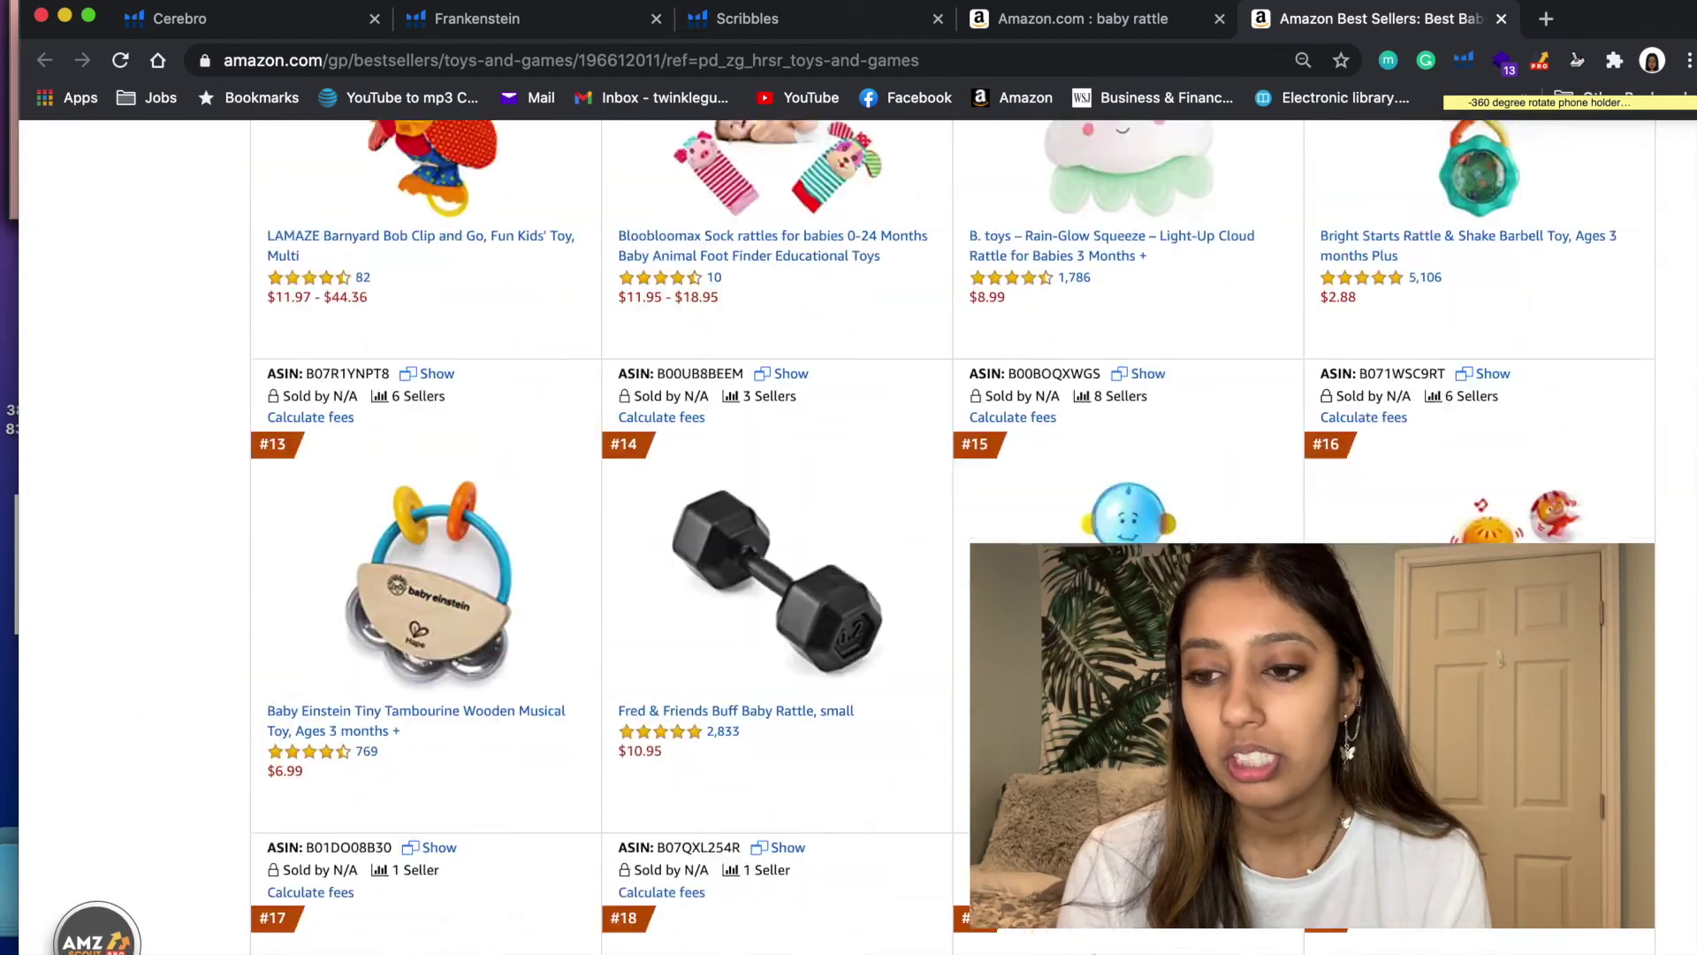
{"action": "scroll", "coordinate": [1127, 520], "scroll_direction": "up", "scroll_amount": 20}
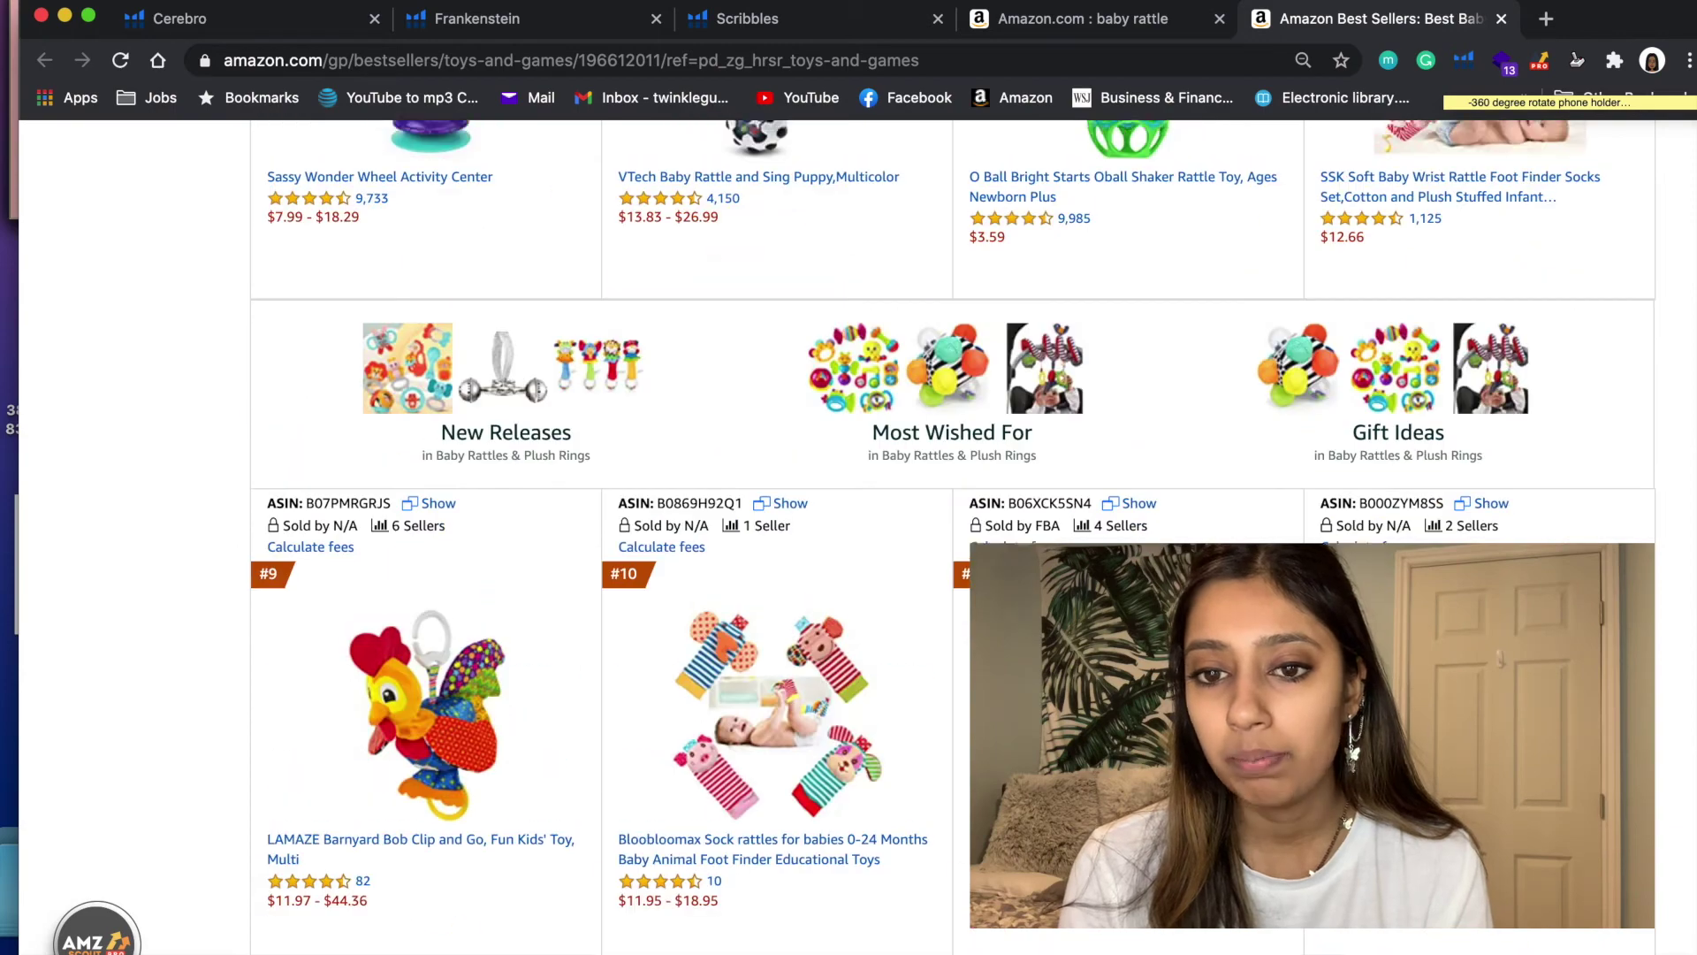
{"action": "scroll", "coordinate": [1127, 520], "scroll_direction": "down", "scroll_amount": 5}
- Copy the O Ball Bright Starts shaker rattle's ASIN B008J1QP7Y and add it to the Cerebro product ASINs
{"action": "double_click", "coordinate": [1054, 375]}
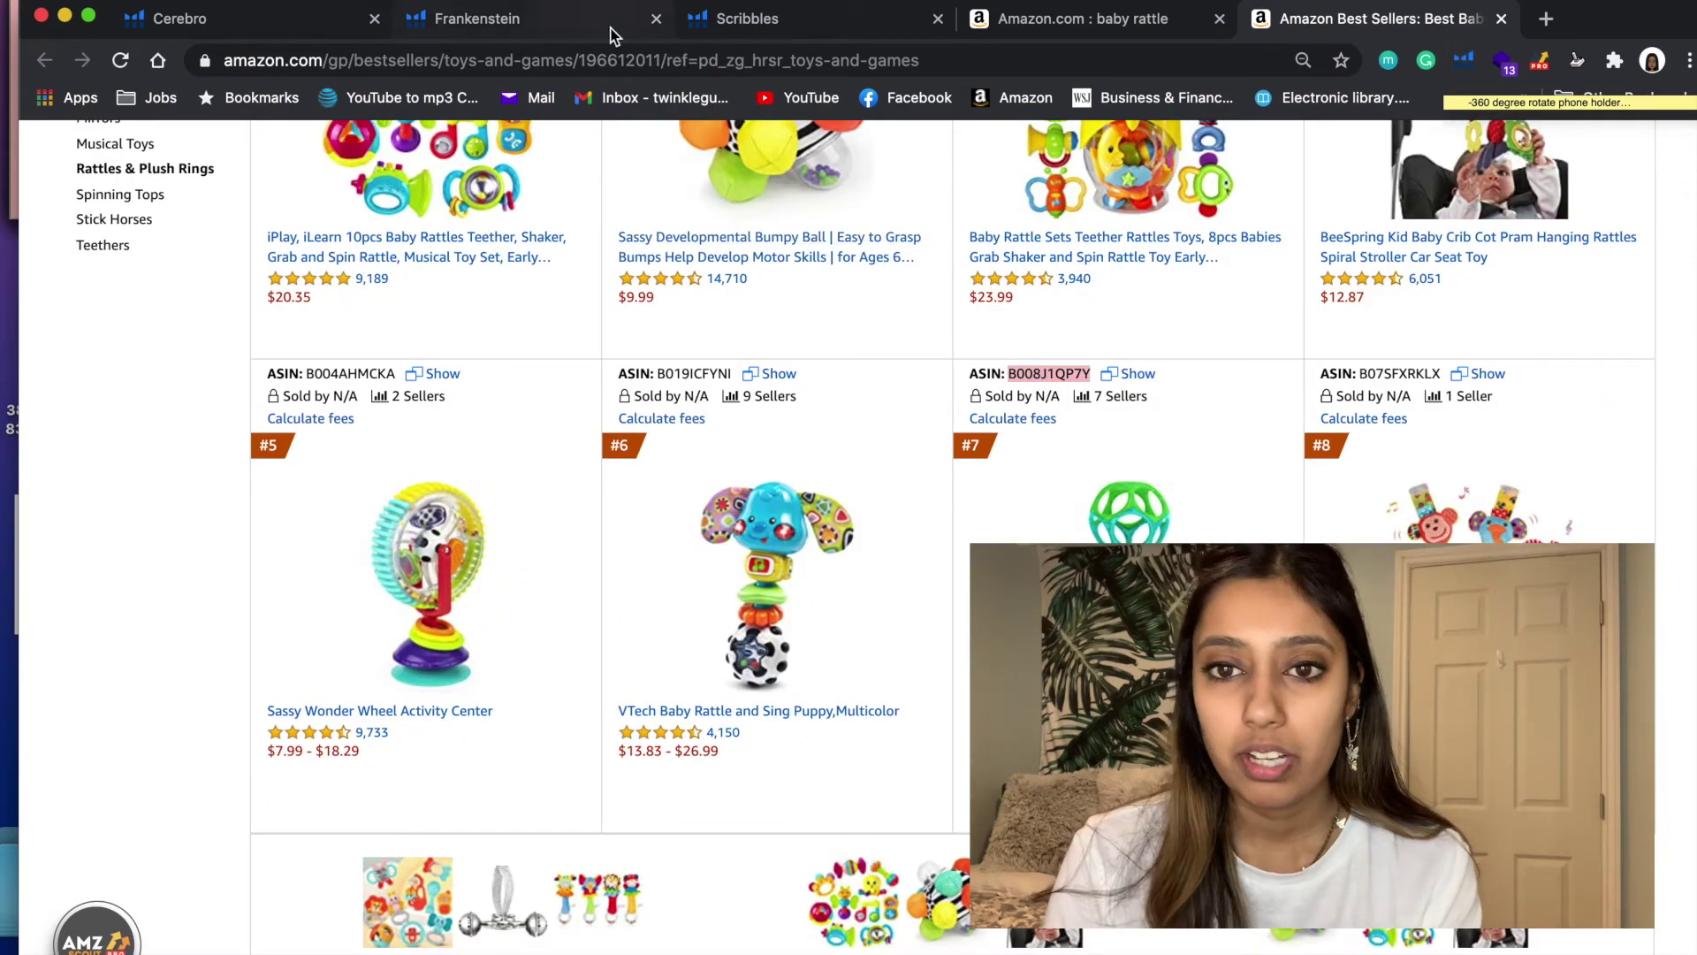
{"action": "left_click", "coordinate": [301, 21]}
{"action": "left_click", "coordinate": [354, 329]}
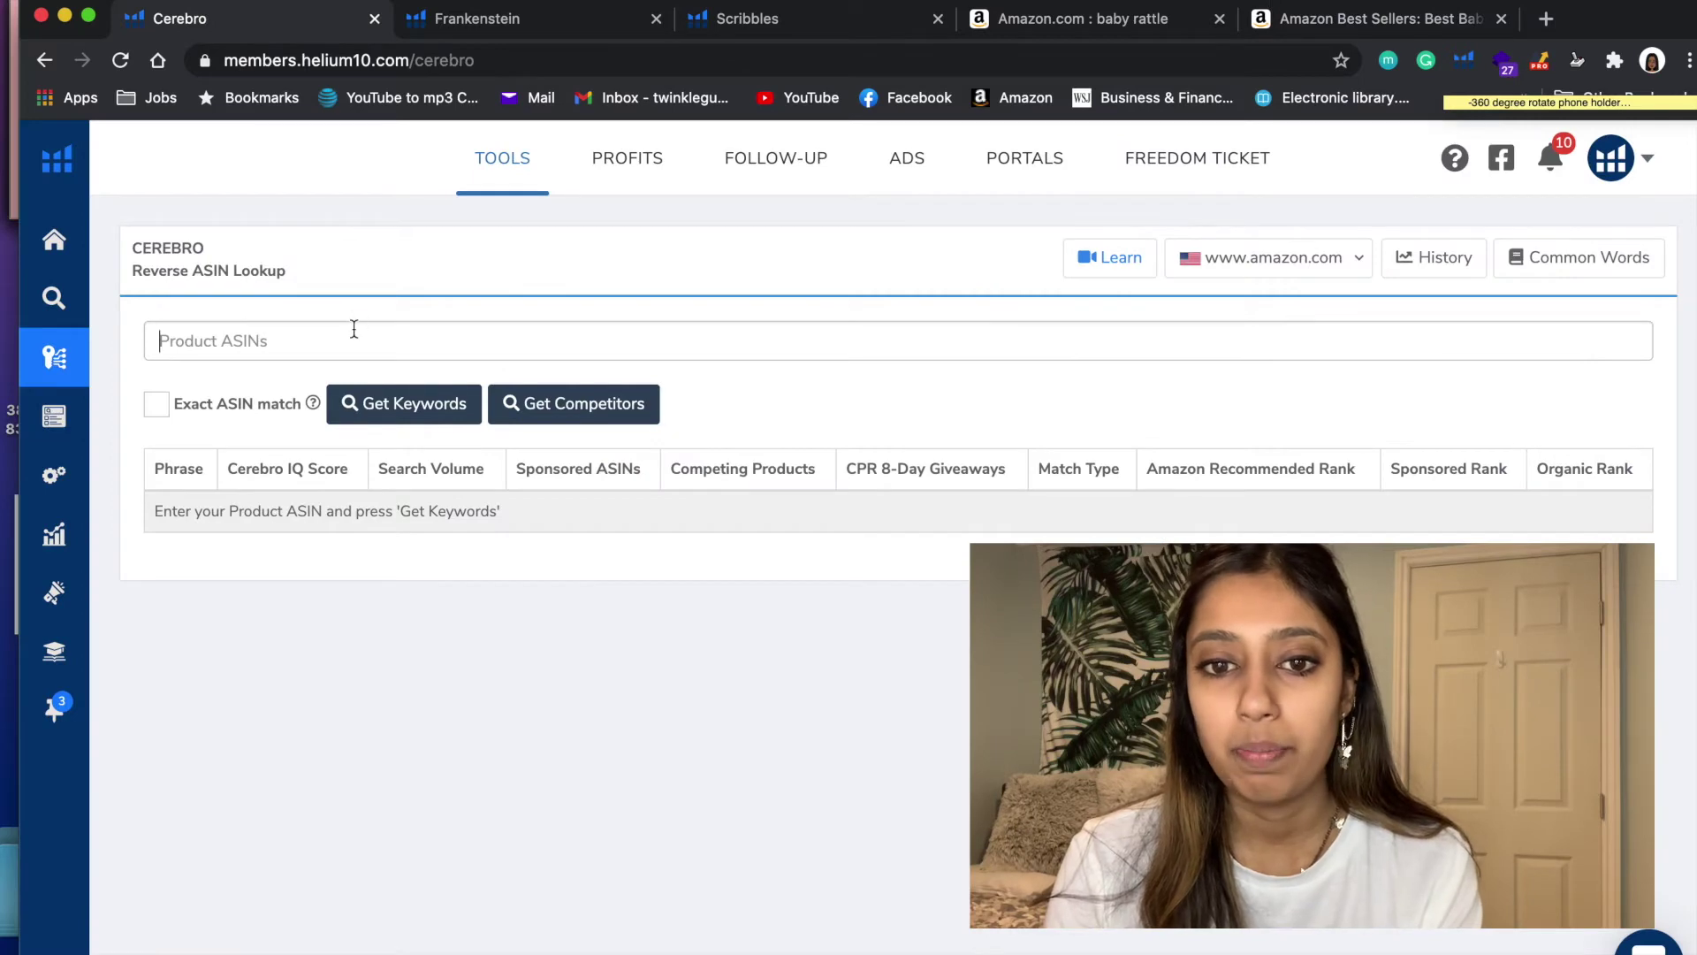
{"action": "type", "text": "B008J1QP7Y"}
{"action": "key", "text": "Return"}
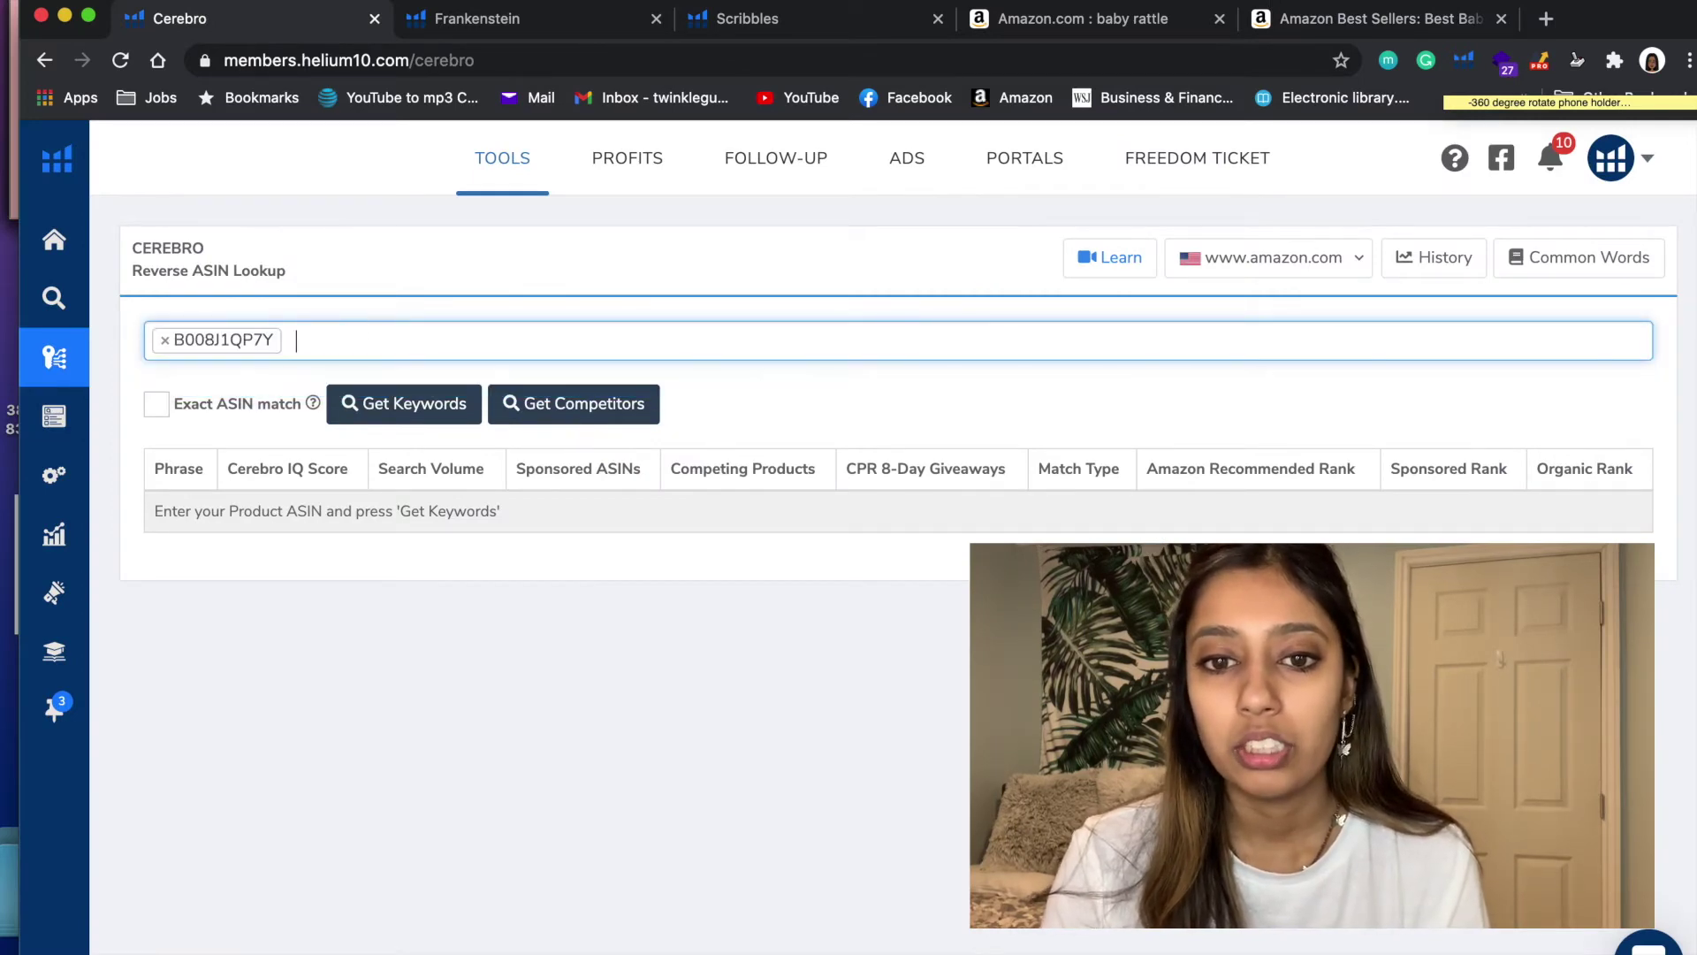
- Return to the Amazon best sellers and copy the Bright Starts Rattle & Shake Barbell Toy's ASIN, B000ZYM8SS
{"action": "left_click", "coordinate": [796, 21]}
{"action": "left_click", "coordinate": [1369, 18]}
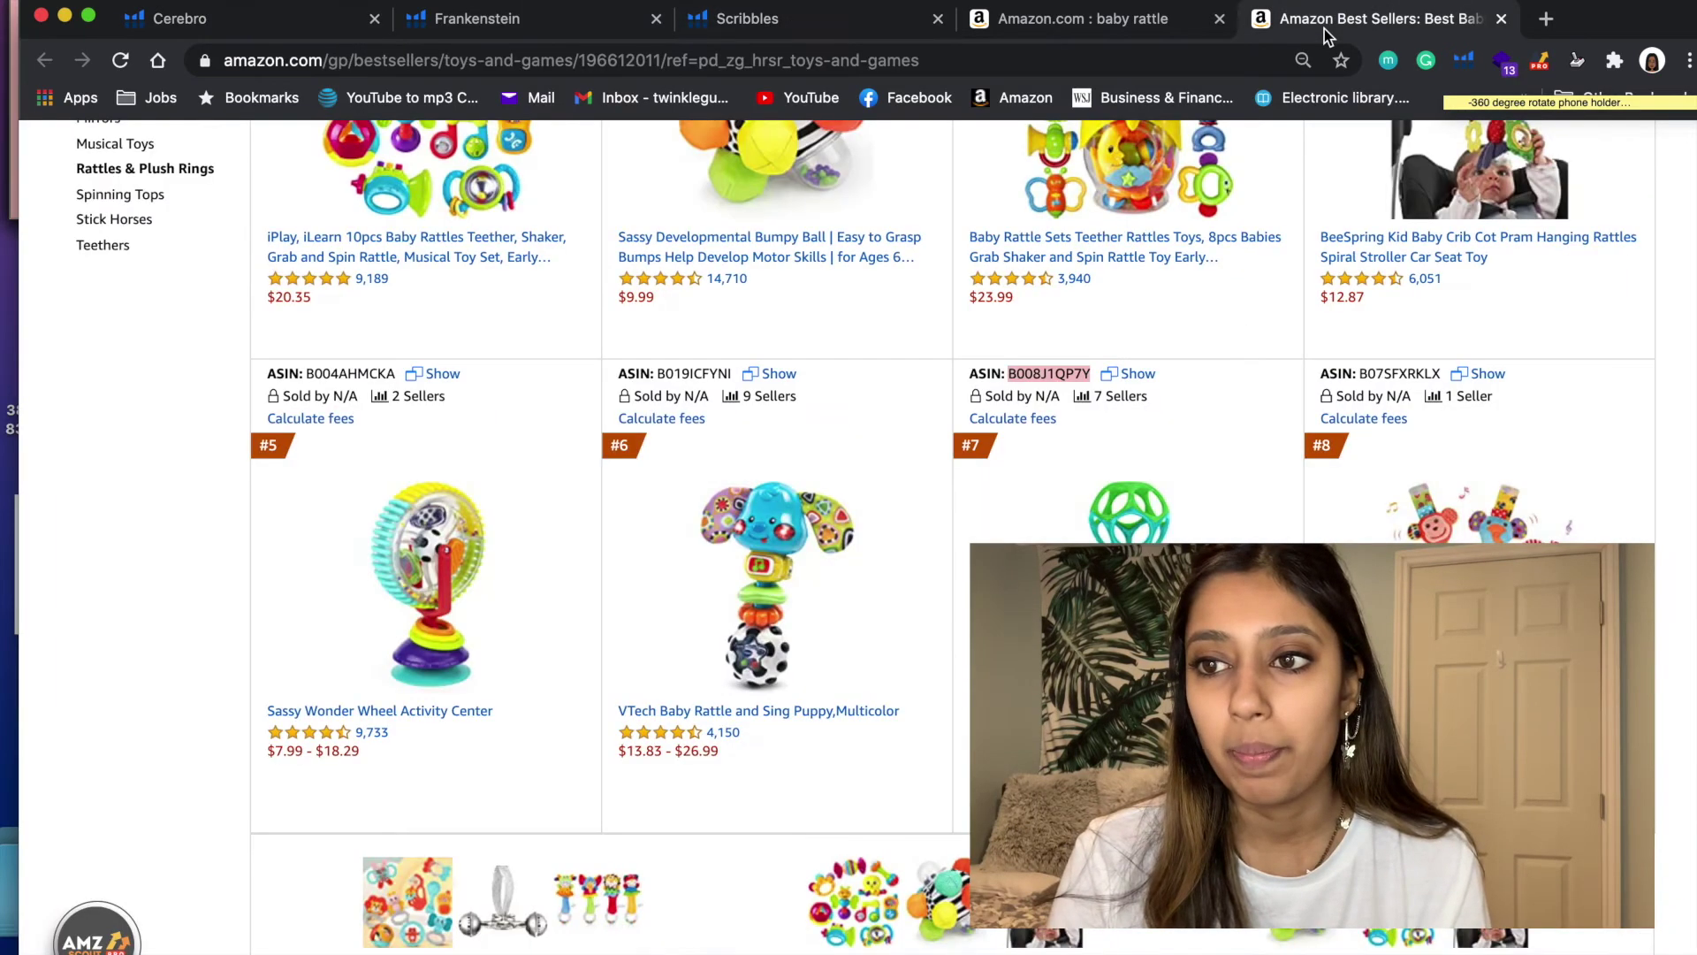
{"action": "scroll", "coordinate": [923, 616], "scroll_direction": "down", "scroll_amount": 1}
{"action": "scroll", "coordinate": [923, 616], "scroll_direction": "down", "scroll_amount": 4}
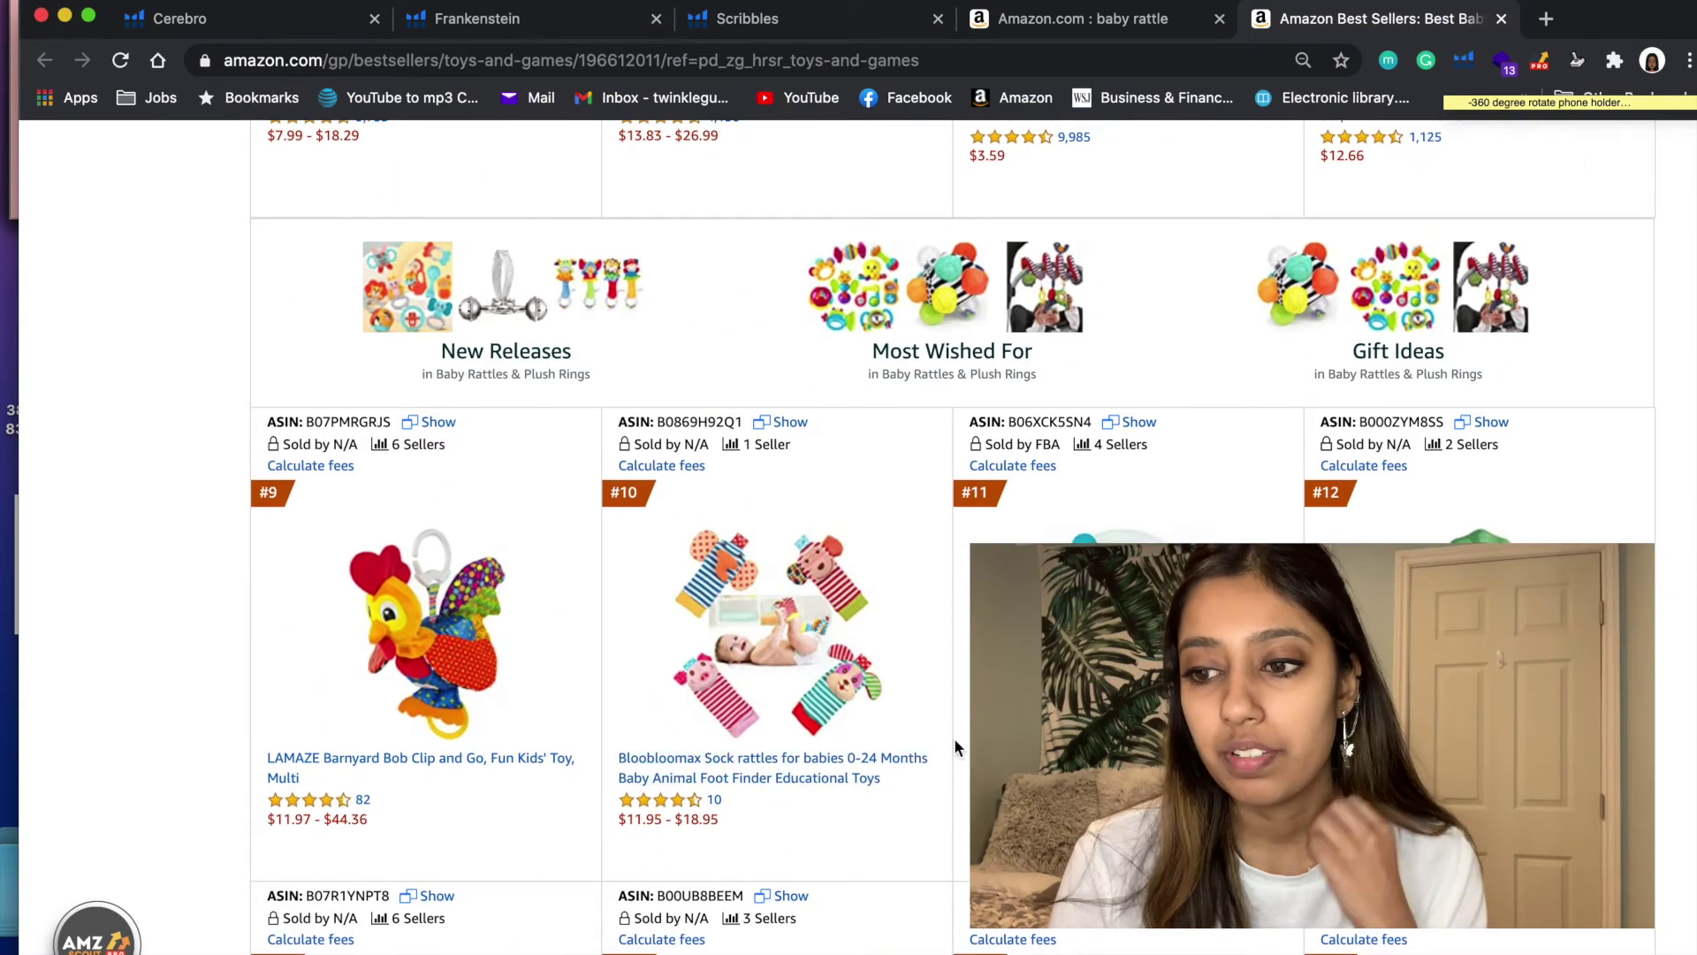
{"action": "scroll", "coordinate": [953, 737], "scroll_direction": "down", "scroll_amount": 2}
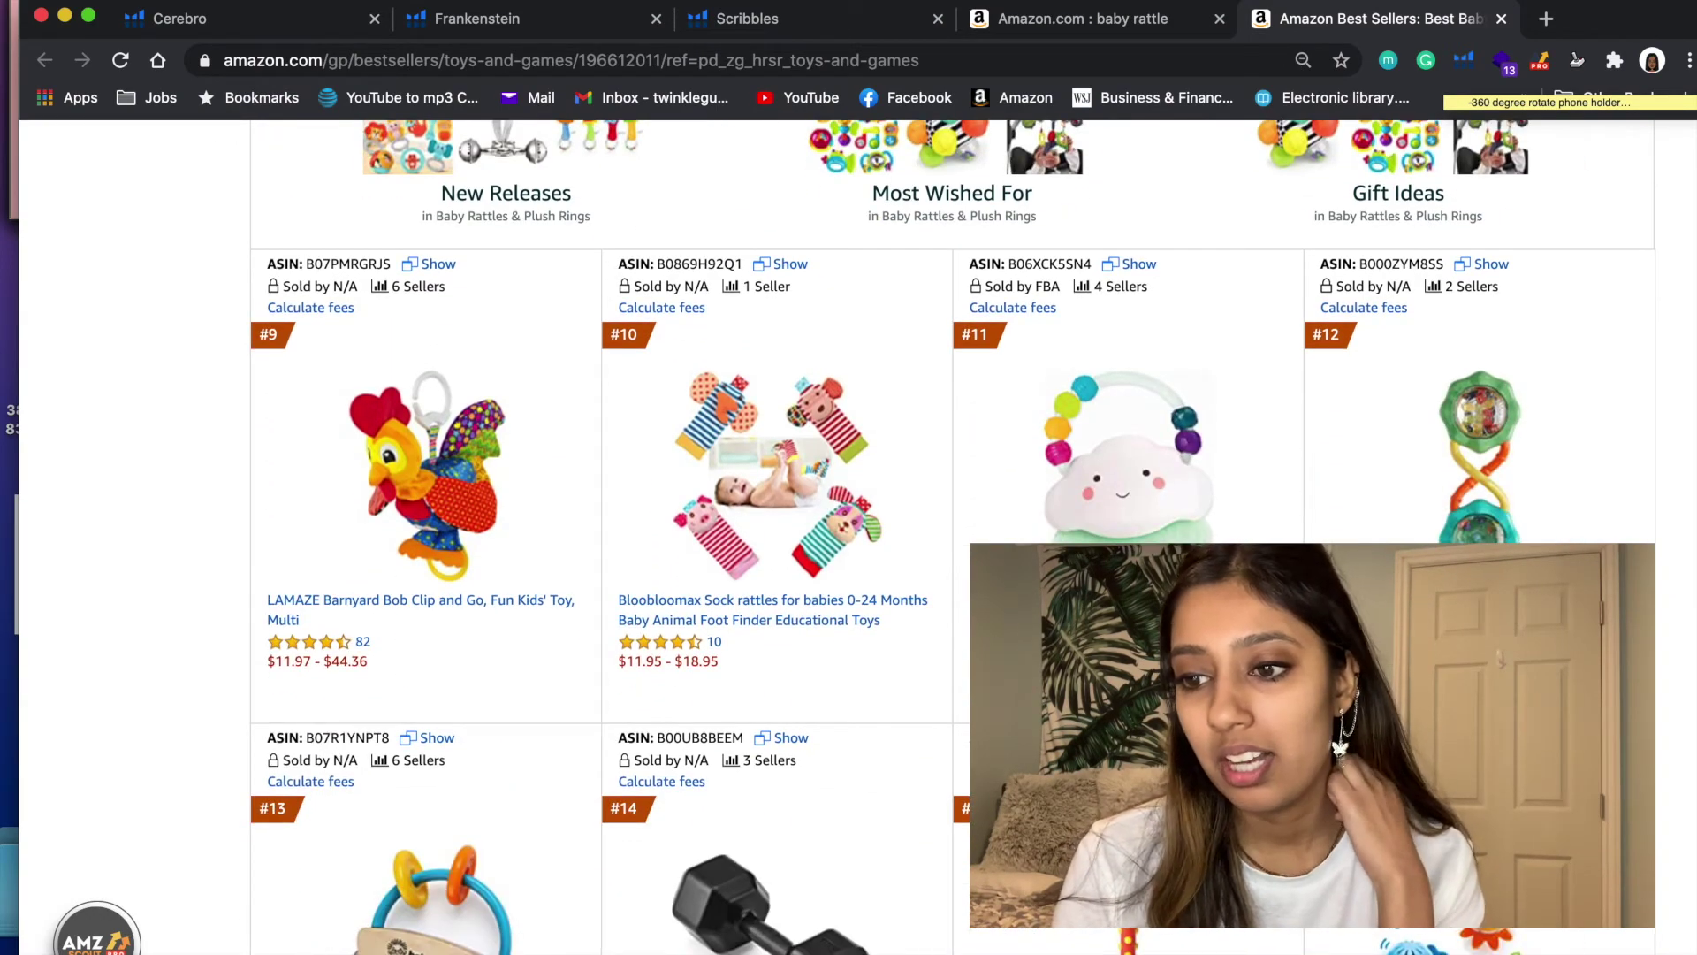
{"action": "double_click", "coordinate": [1415, 262]}
{"action": "key", "text": "super+c"}
{"action": "scroll", "coordinate": [1416, 262], "scroll_direction": "down", "scroll_amount": 4}
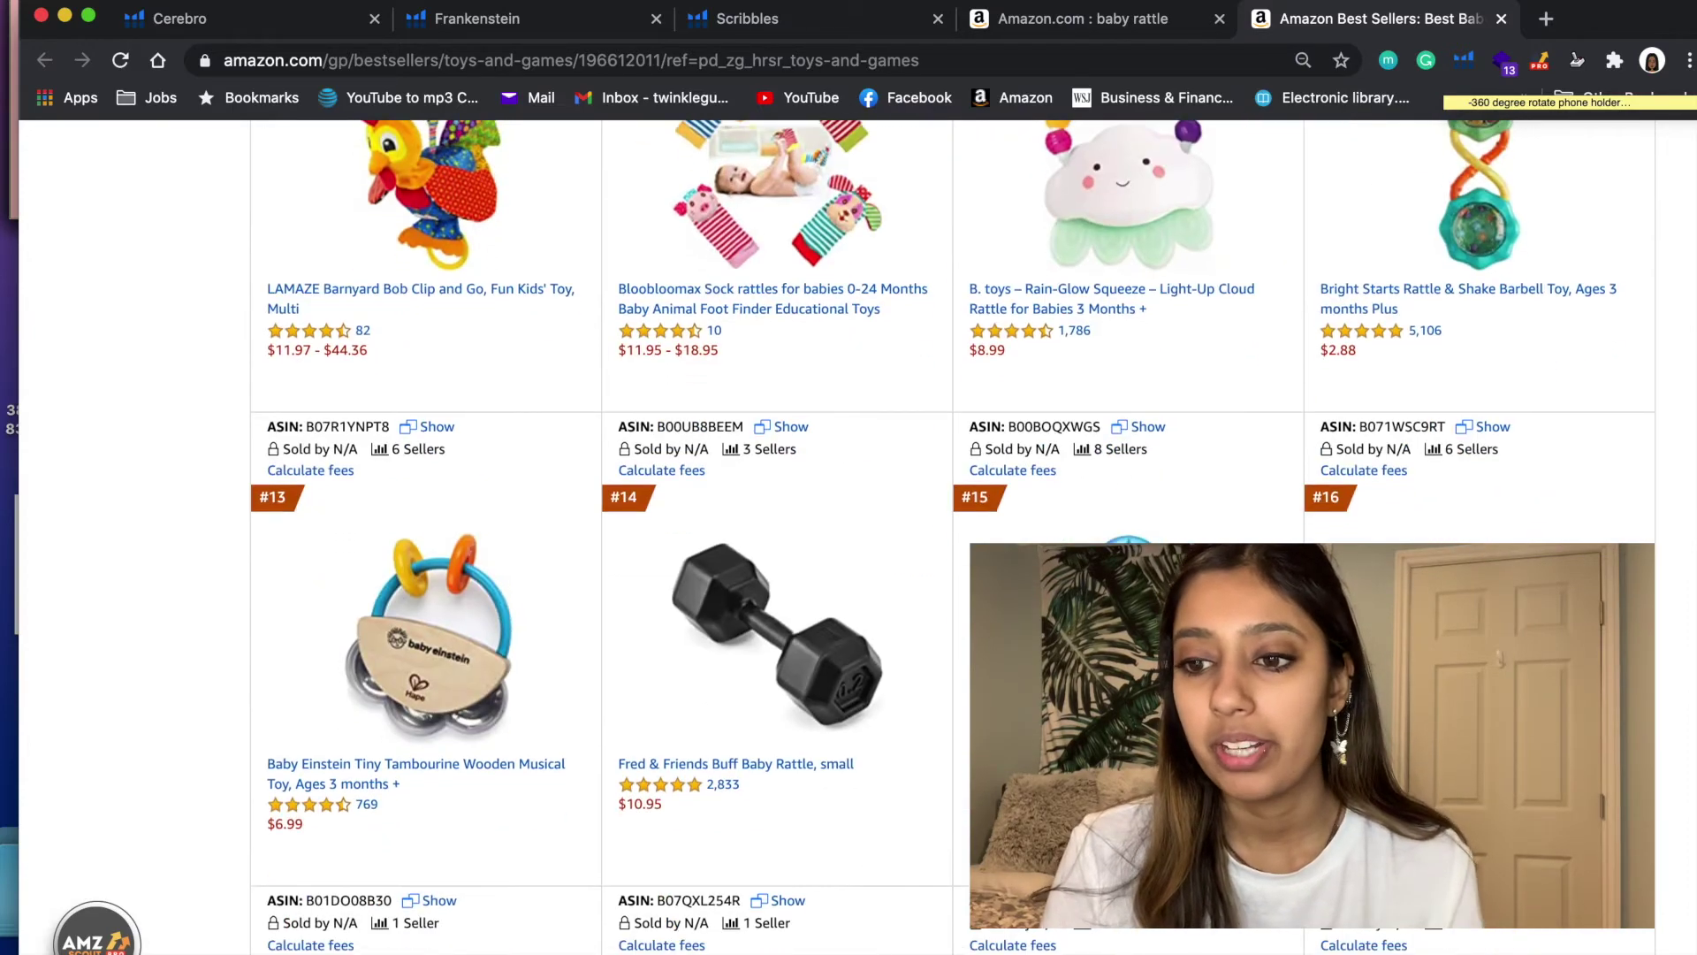
- Add B000ZYM8SS as the second product ASIN in Cerebro and get the keywords for both products
{"action": "left_click", "coordinate": [765, 19]}
{"action": "left_click", "coordinate": [511, 27]}
{"action": "left_click", "coordinate": [288, 25]}
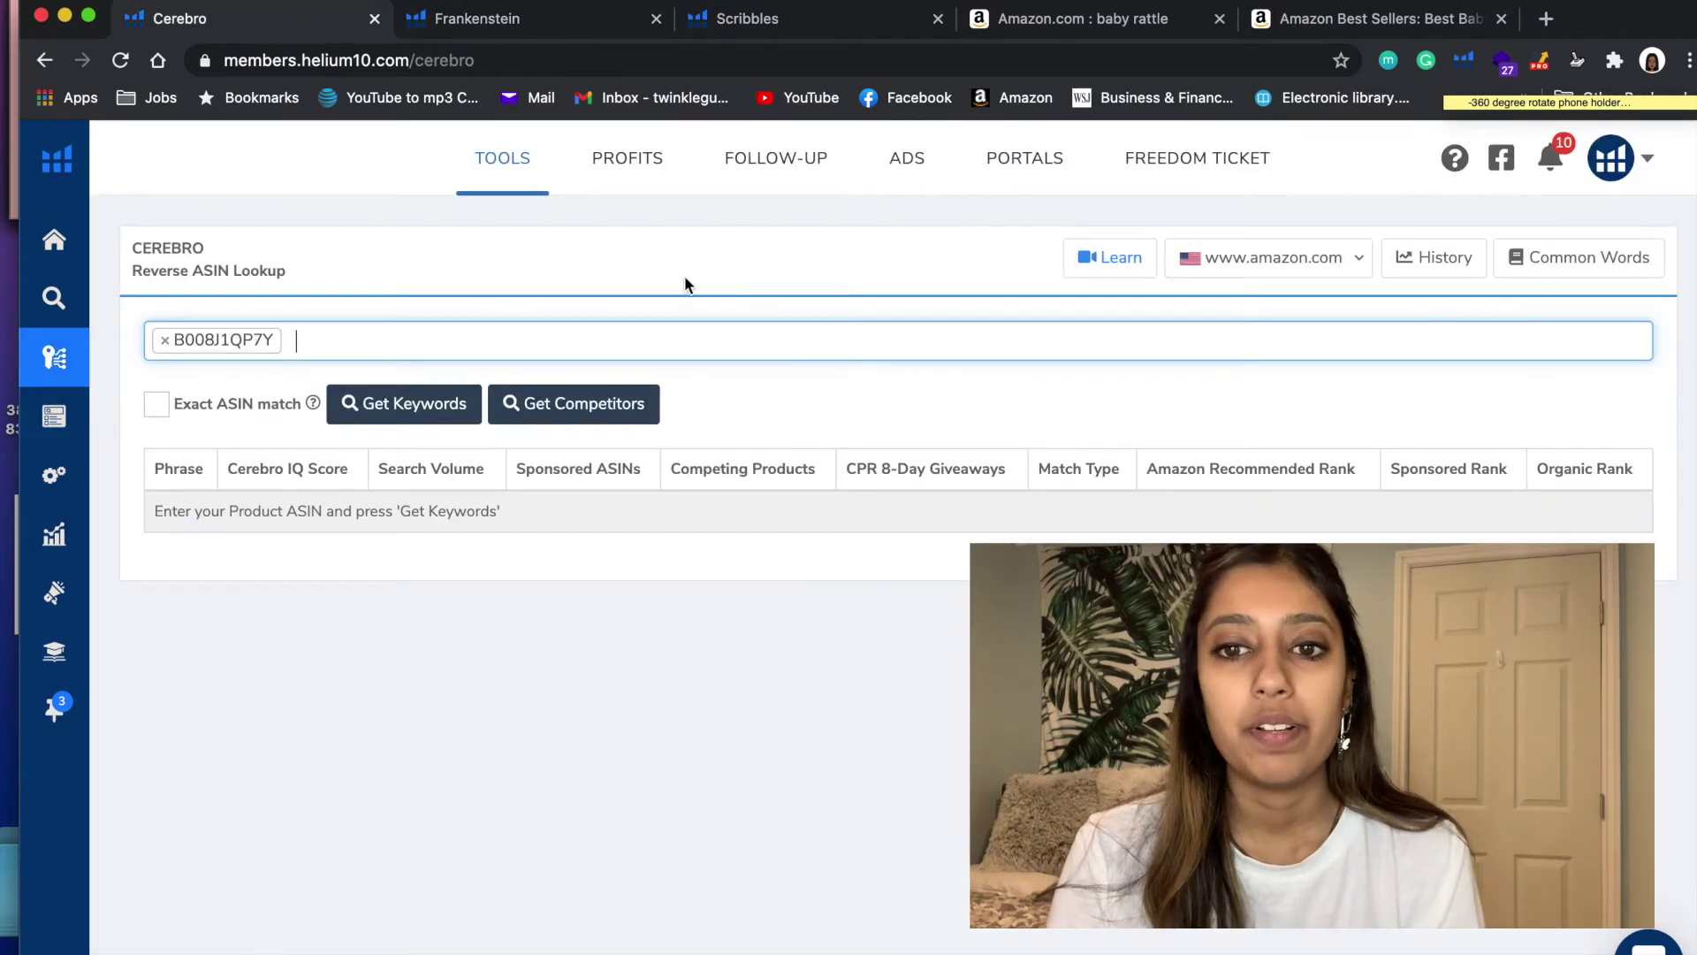
{"action": "left_click", "coordinate": [560, 337]}
{"action": "key", "text": "super+v"}
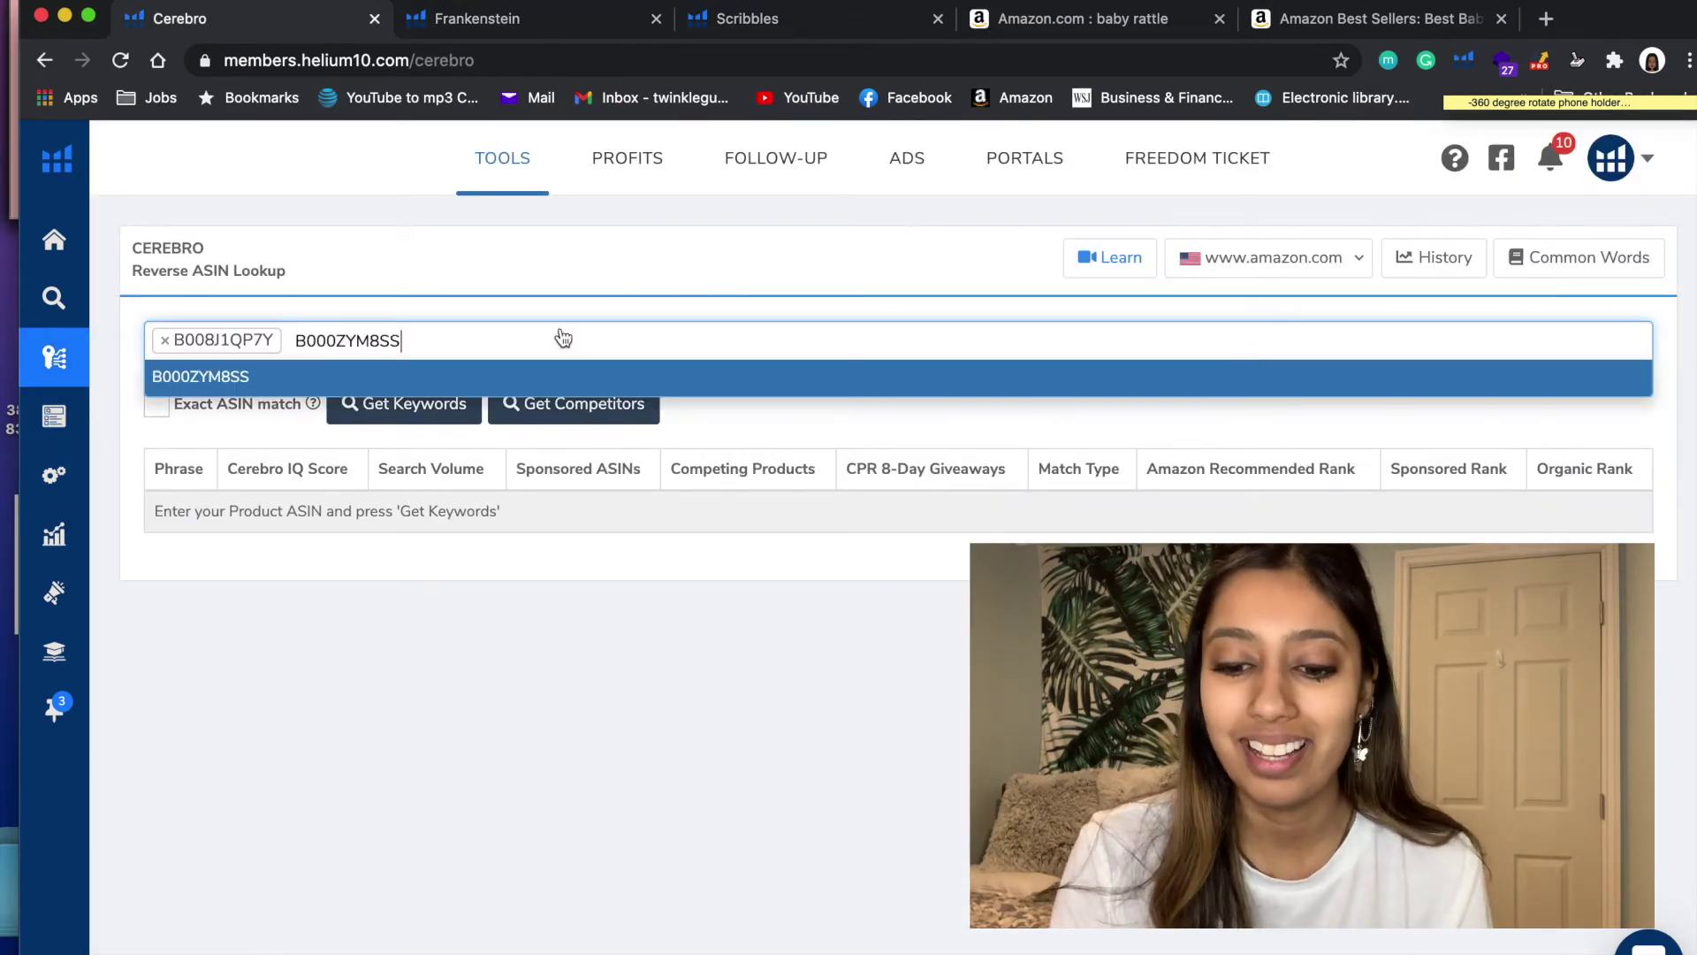
{"action": "key", "text": "Return"}
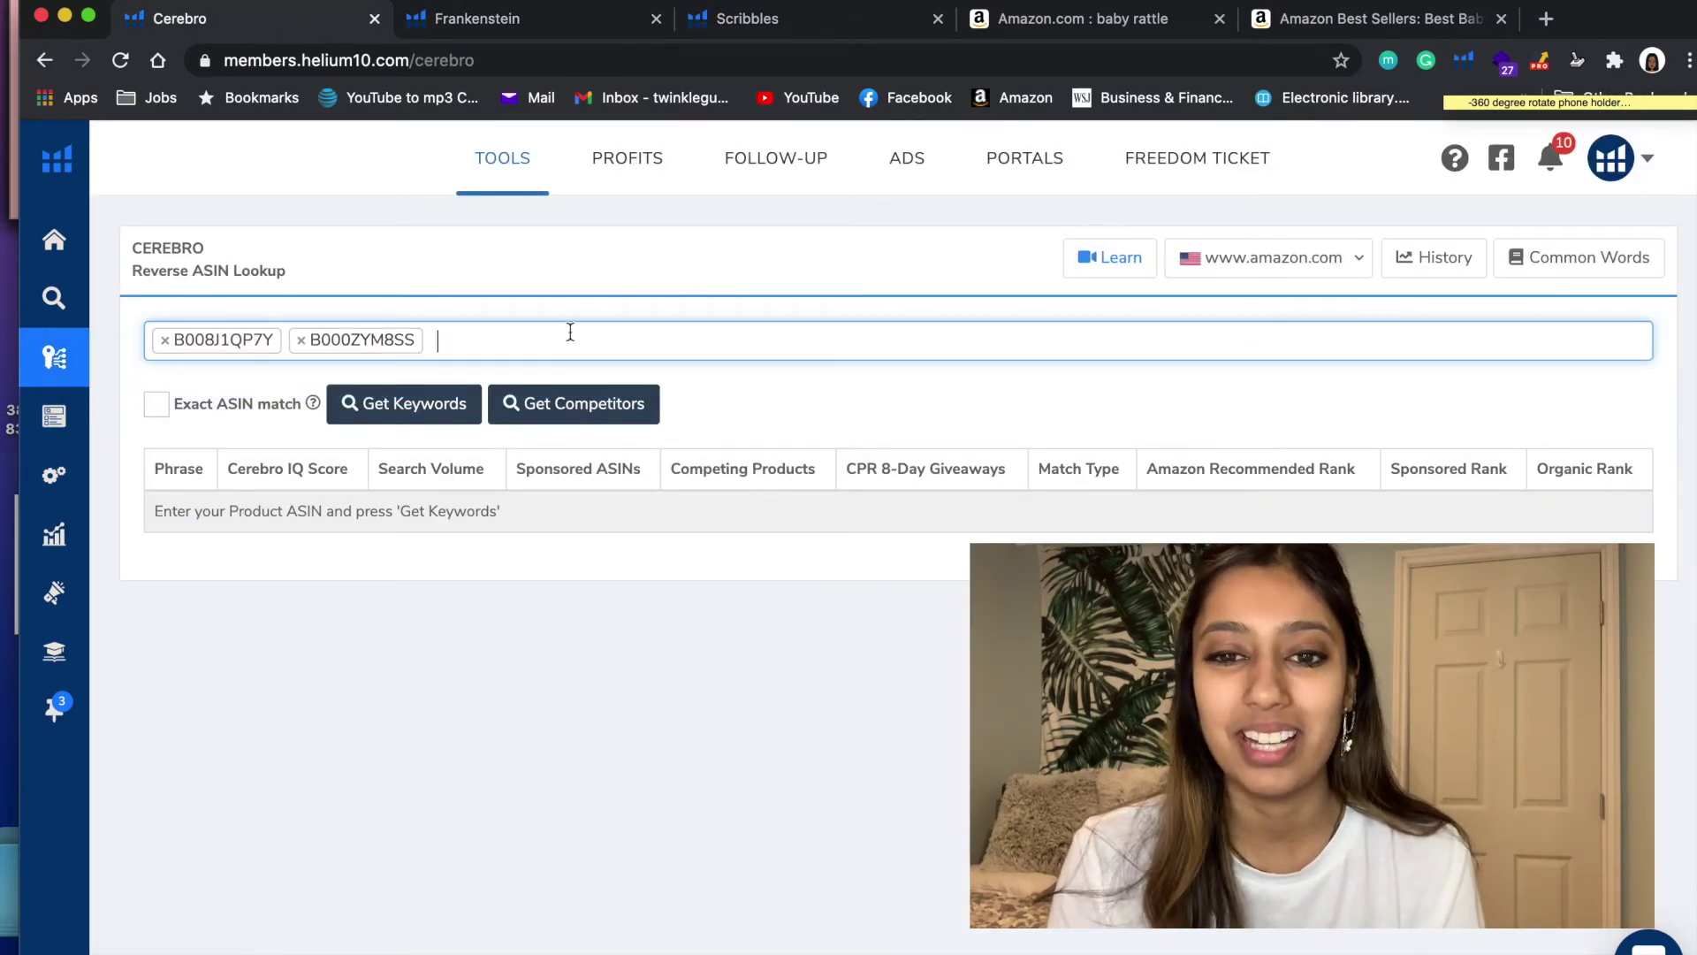
{"action": "left_click", "coordinate": [432, 431]}
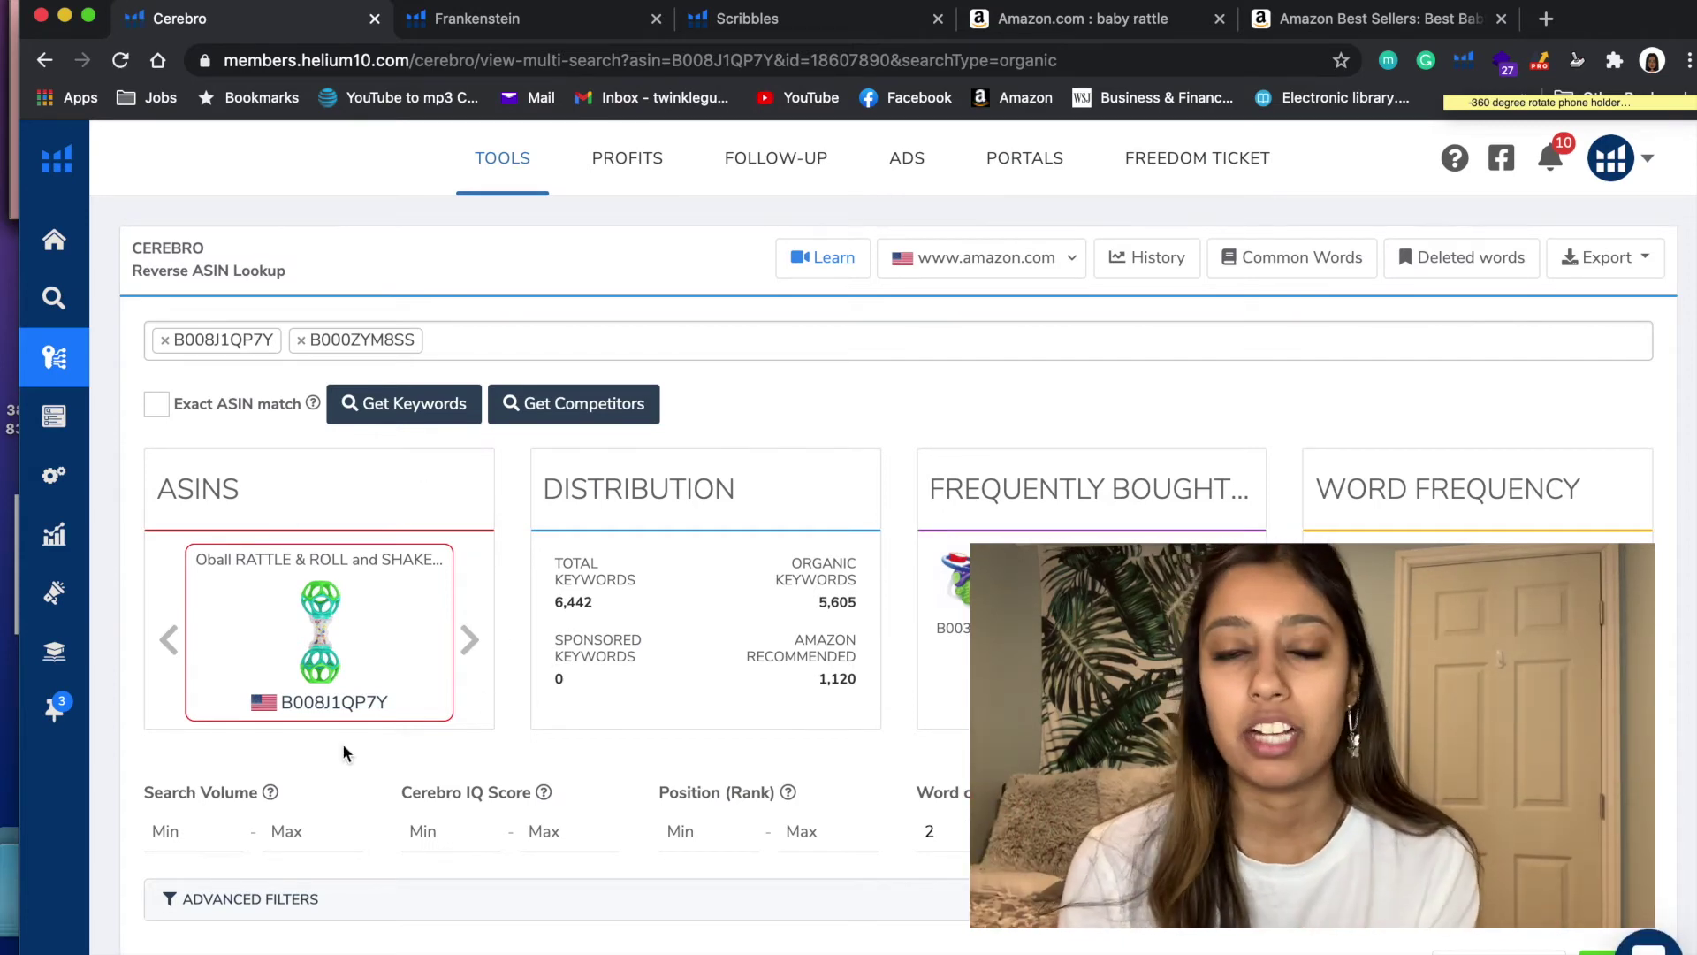
{"action": "scroll", "coordinate": [344, 752], "scroll_direction": "down", "scroll_amount": 3}
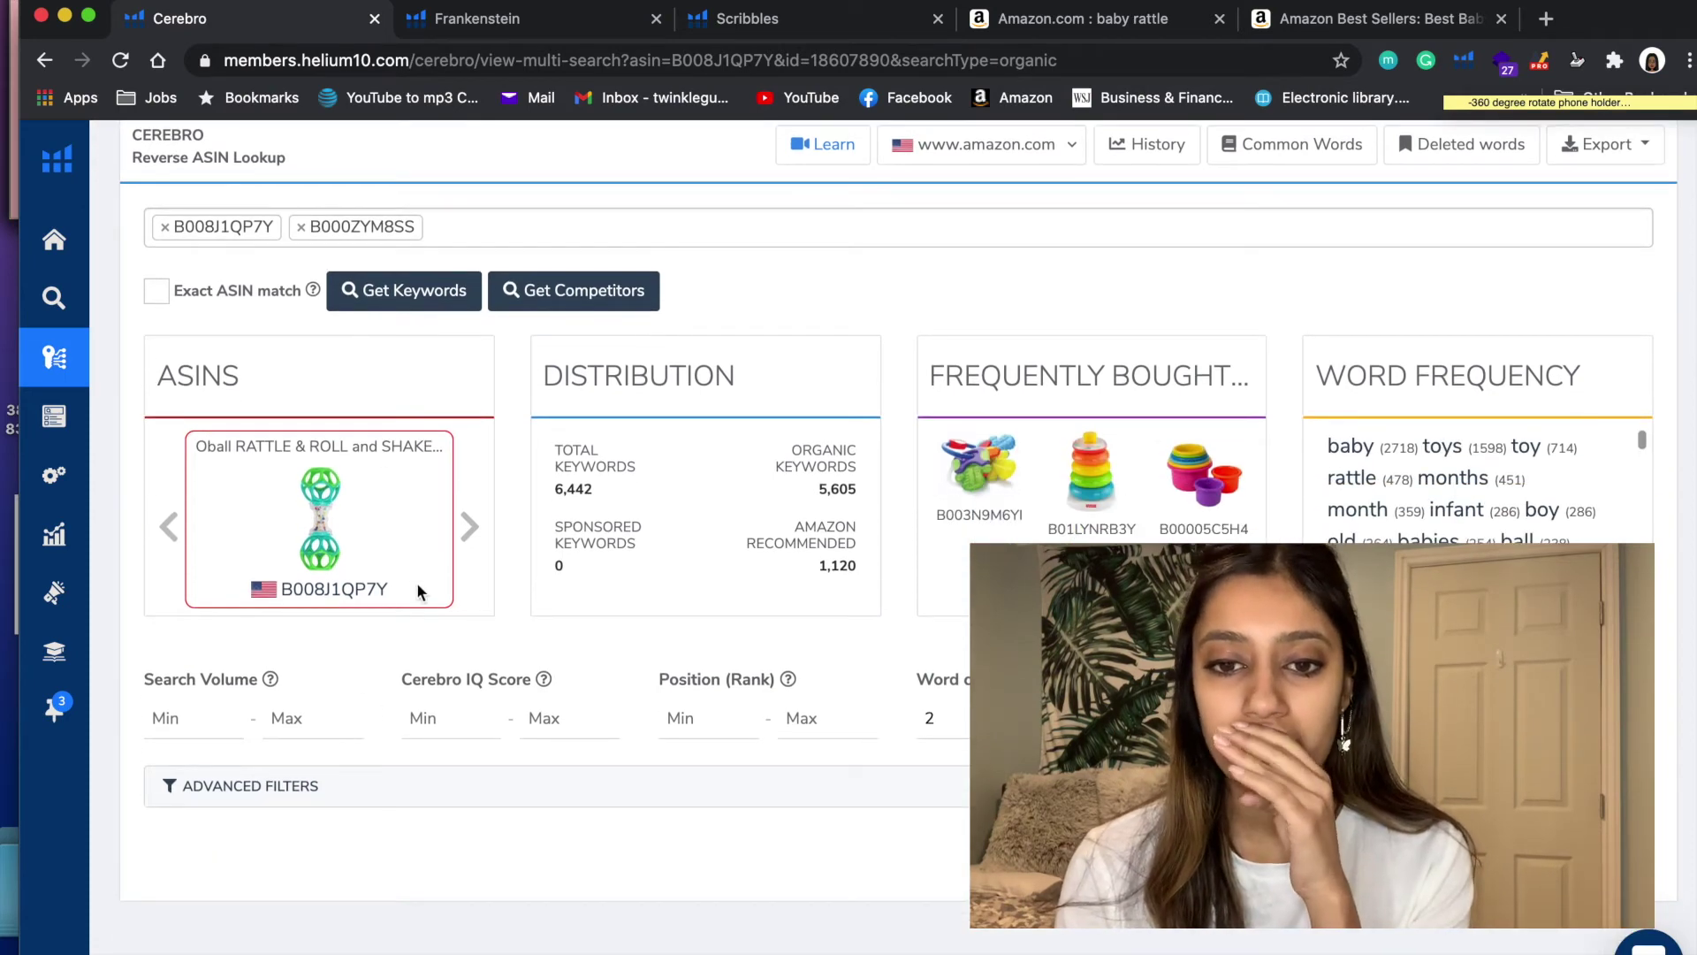
- Look through the product cards for both ASINs in the Cerebro results to compare the two rattles
{"action": "left_click", "coordinate": [467, 530]}
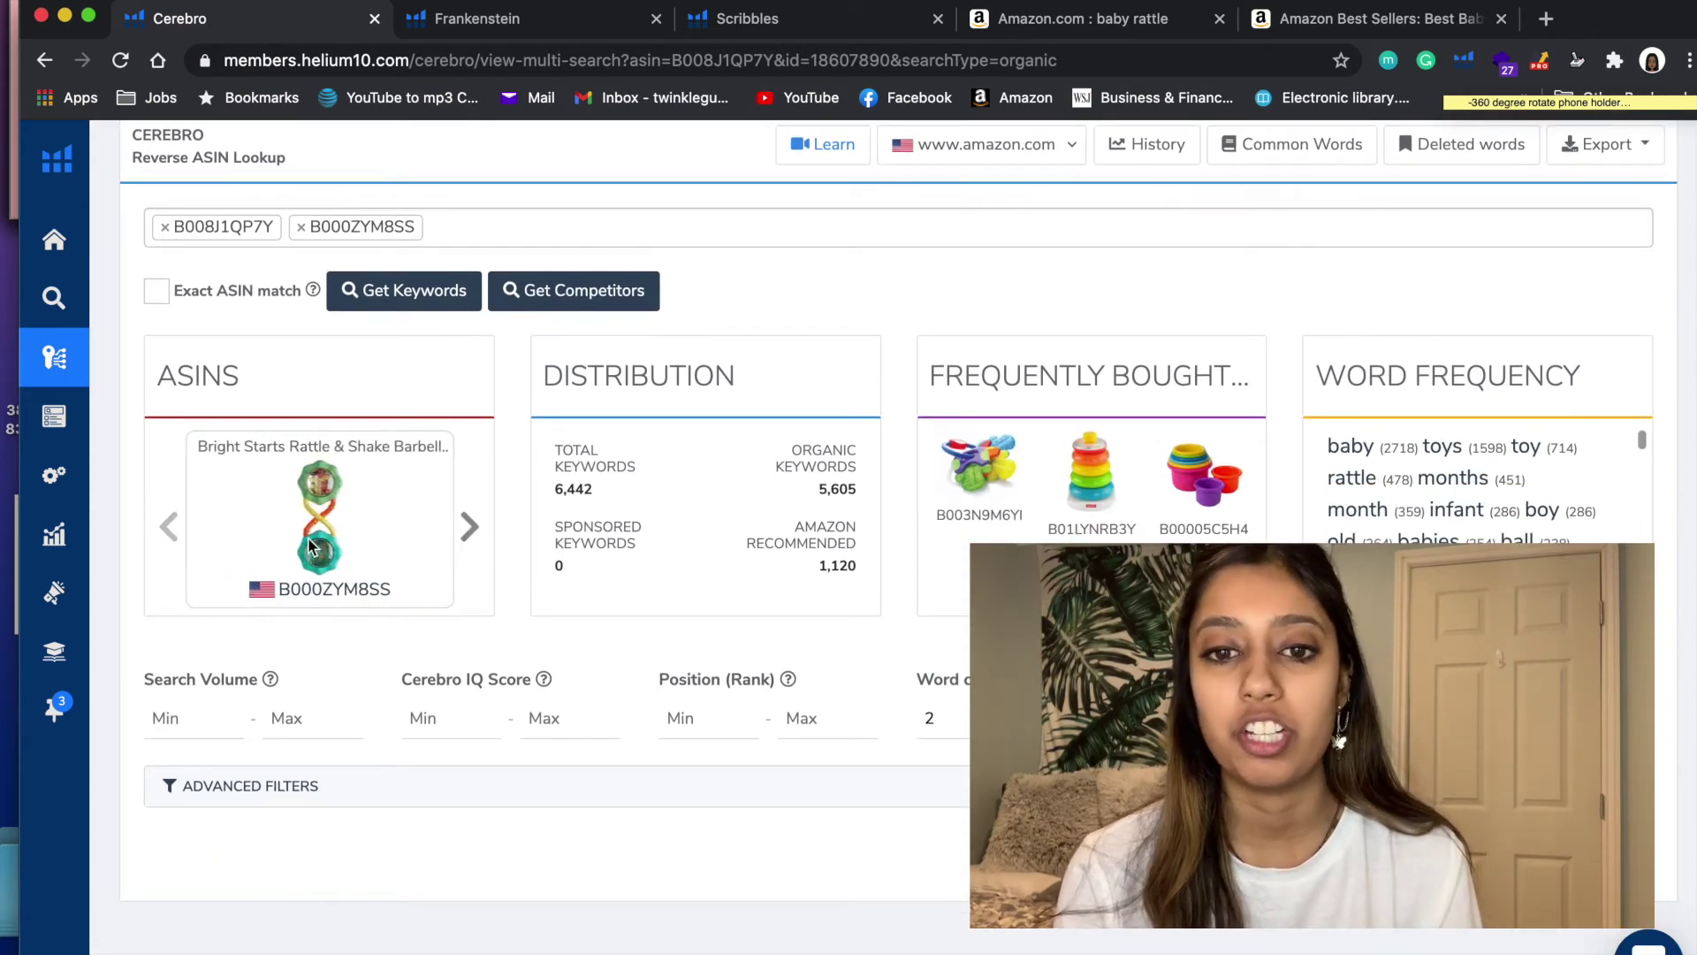
{"action": "scroll", "coordinate": [390, 342], "scroll_direction": "up", "scroll_amount": 1}
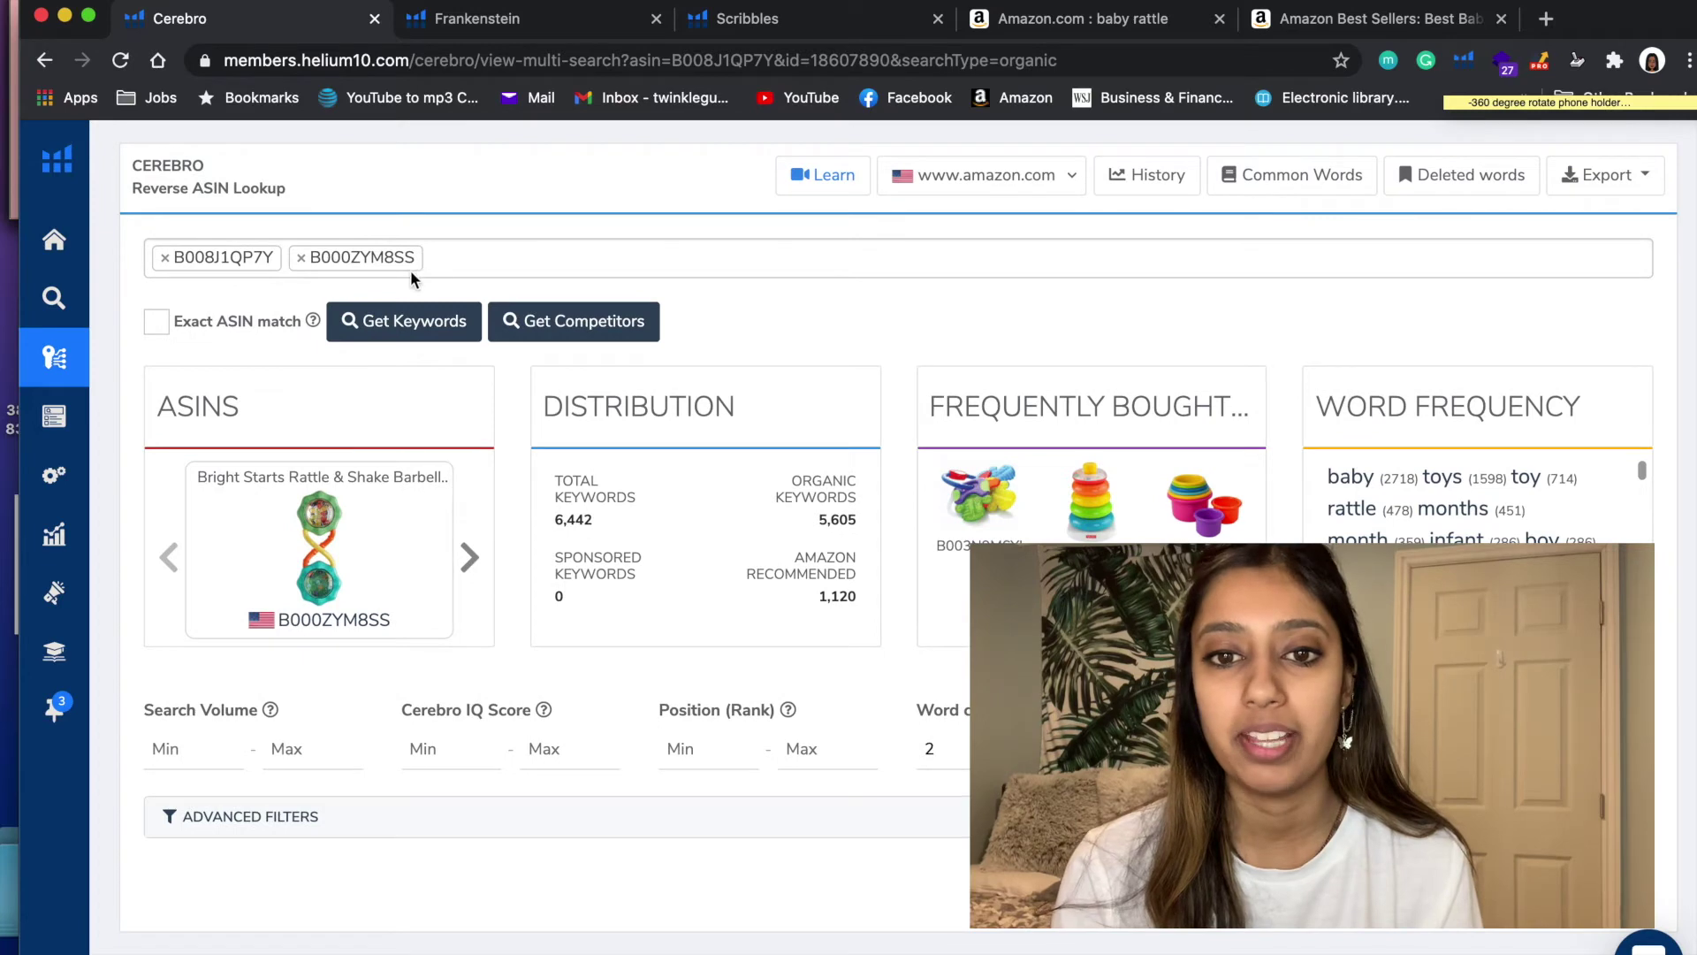
{"action": "left_click", "coordinate": [168, 557]}
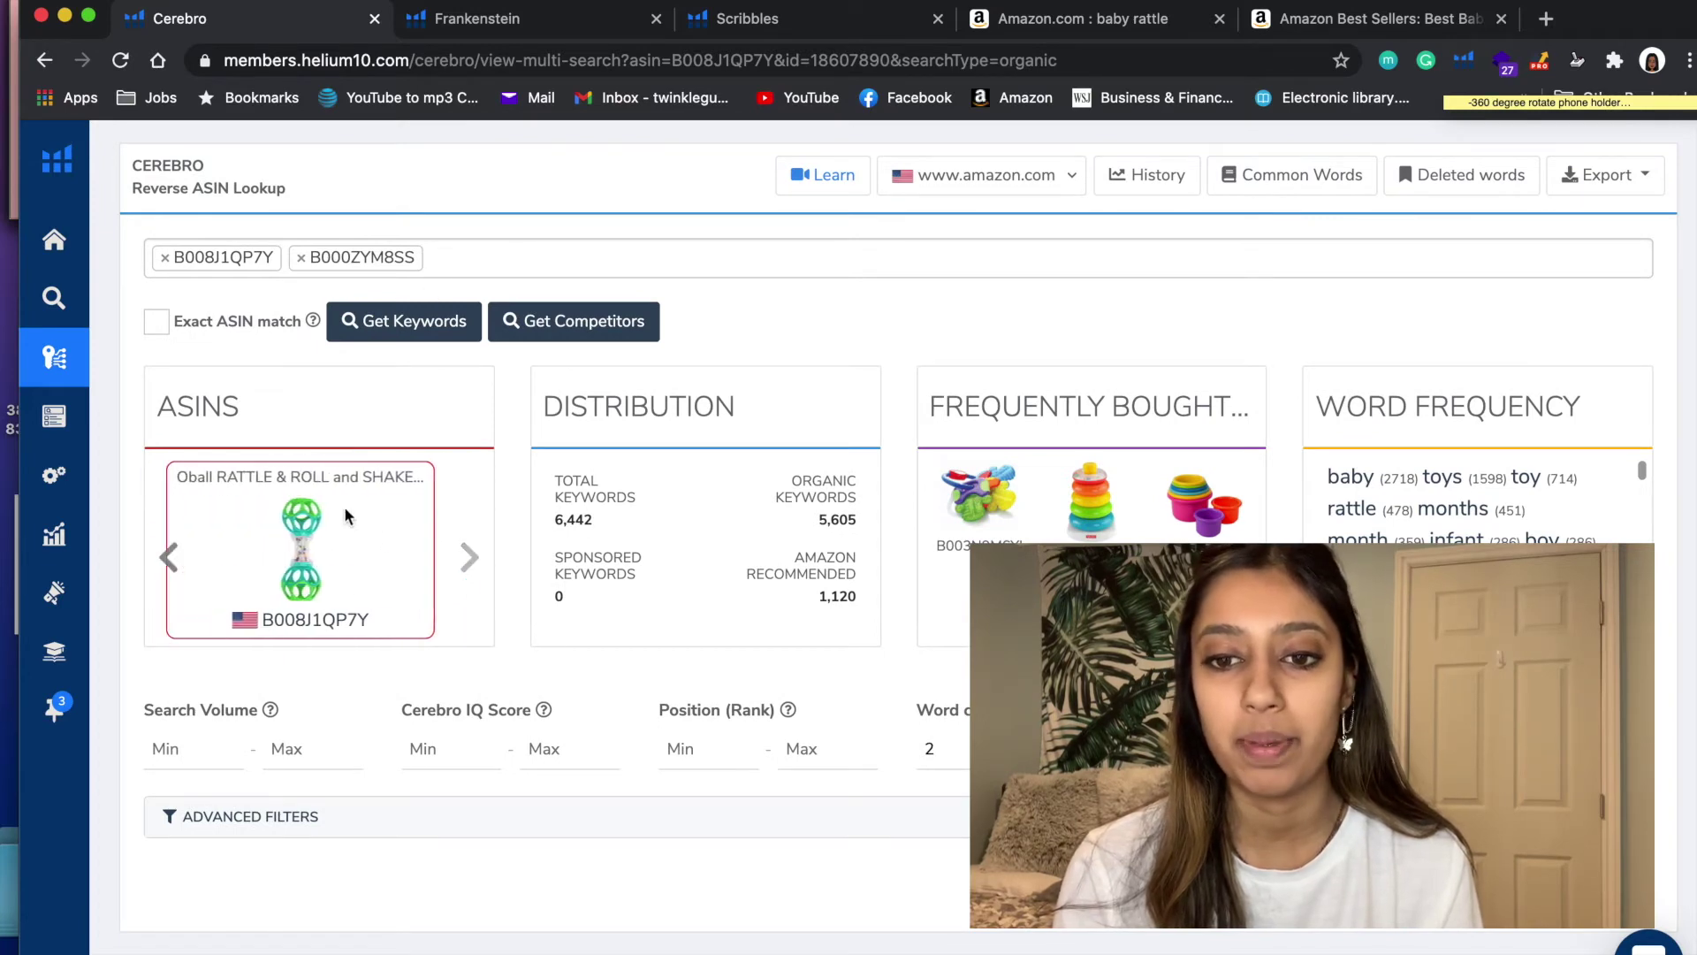
{"action": "left_click", "coordinate": [469, 557]}
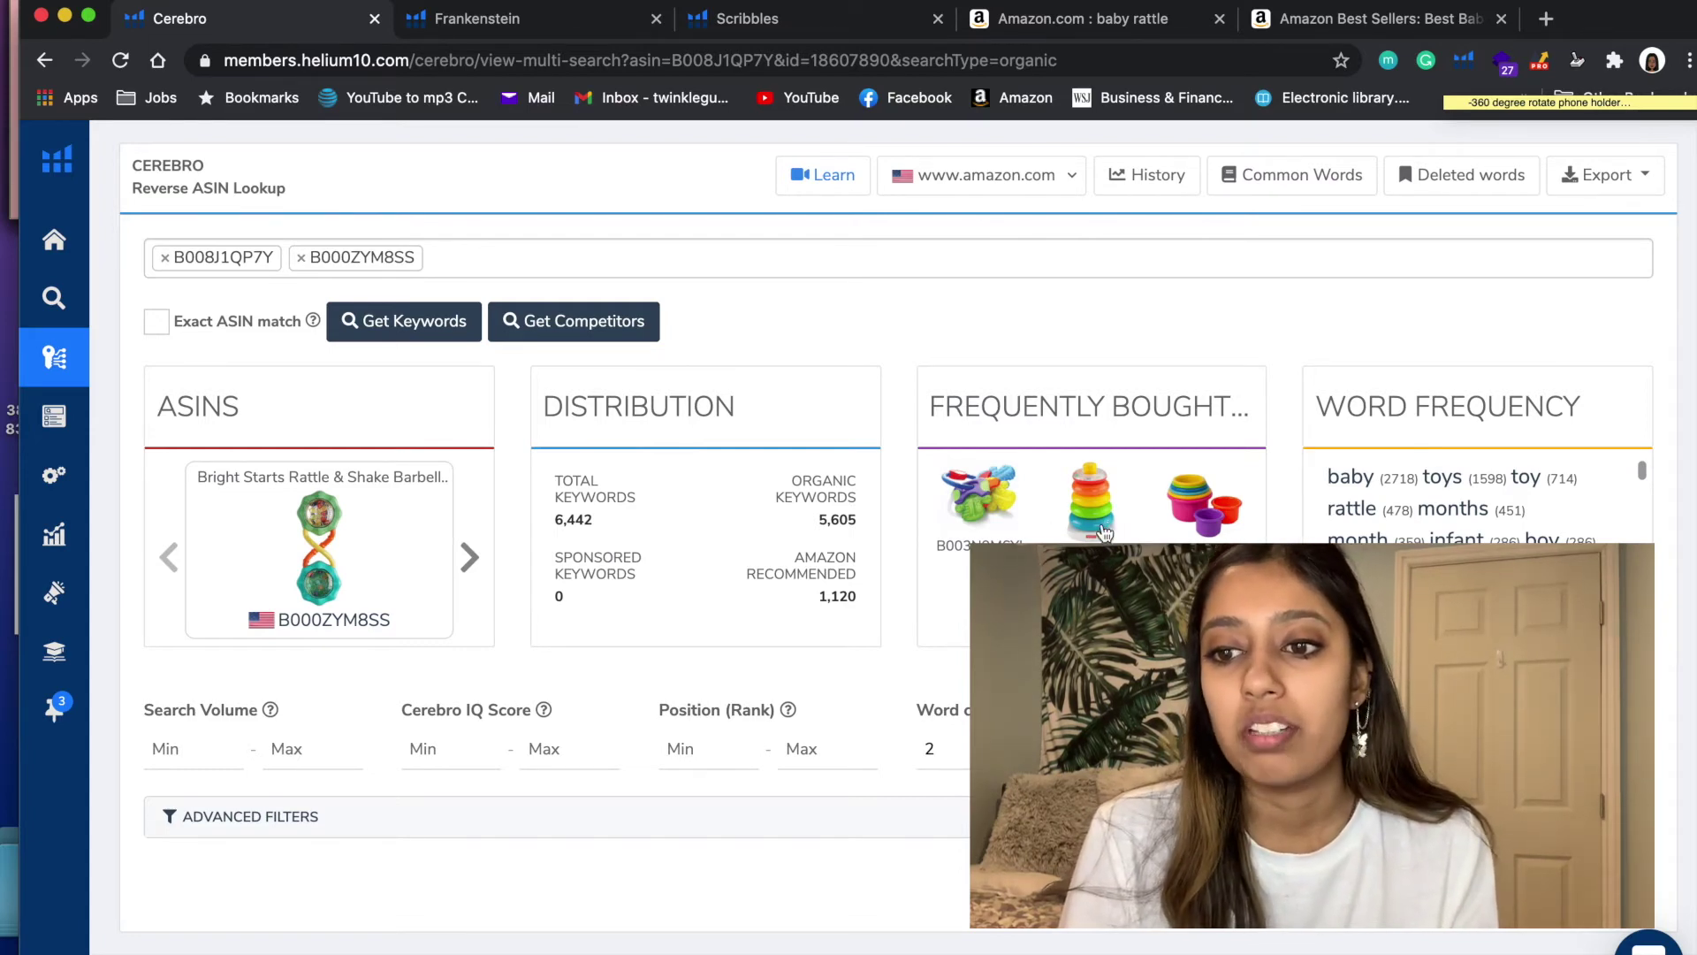
{"action": "left_click", "coordinate": [454, 559]}
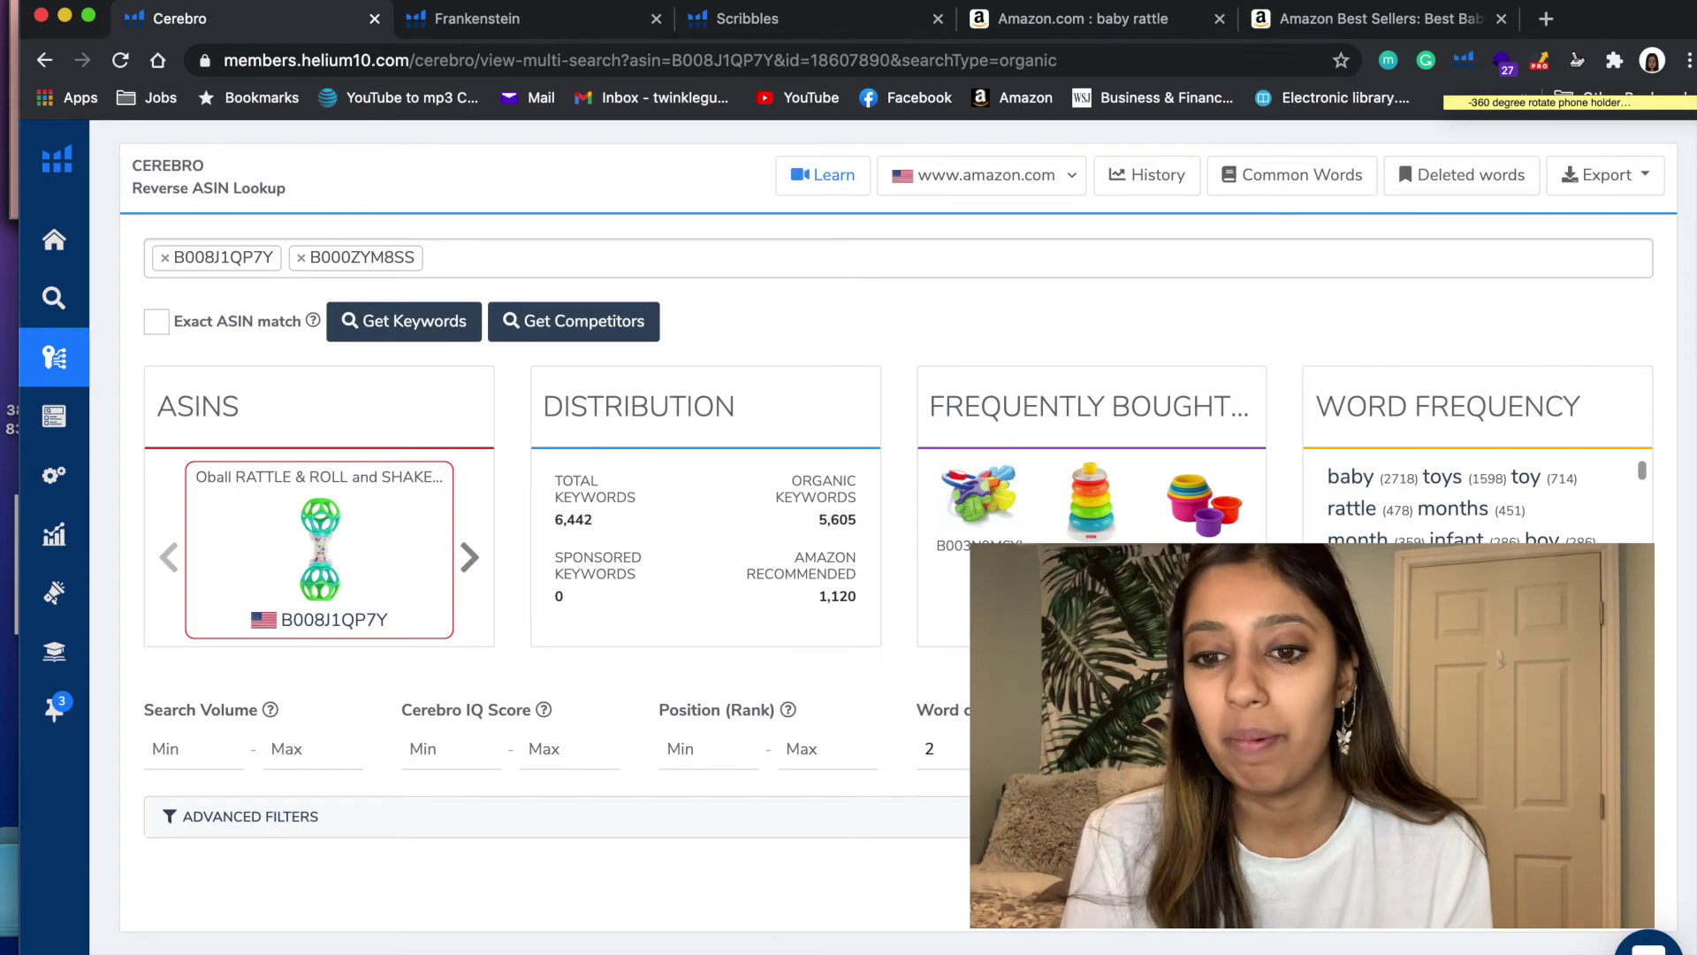
- Set the minimum search volume filter to 1000 for the Cerebro keyword results
{"action": "scroll", "coordinate": [530, 531], "scroll_direction": "down", "scroll_amount": 3}
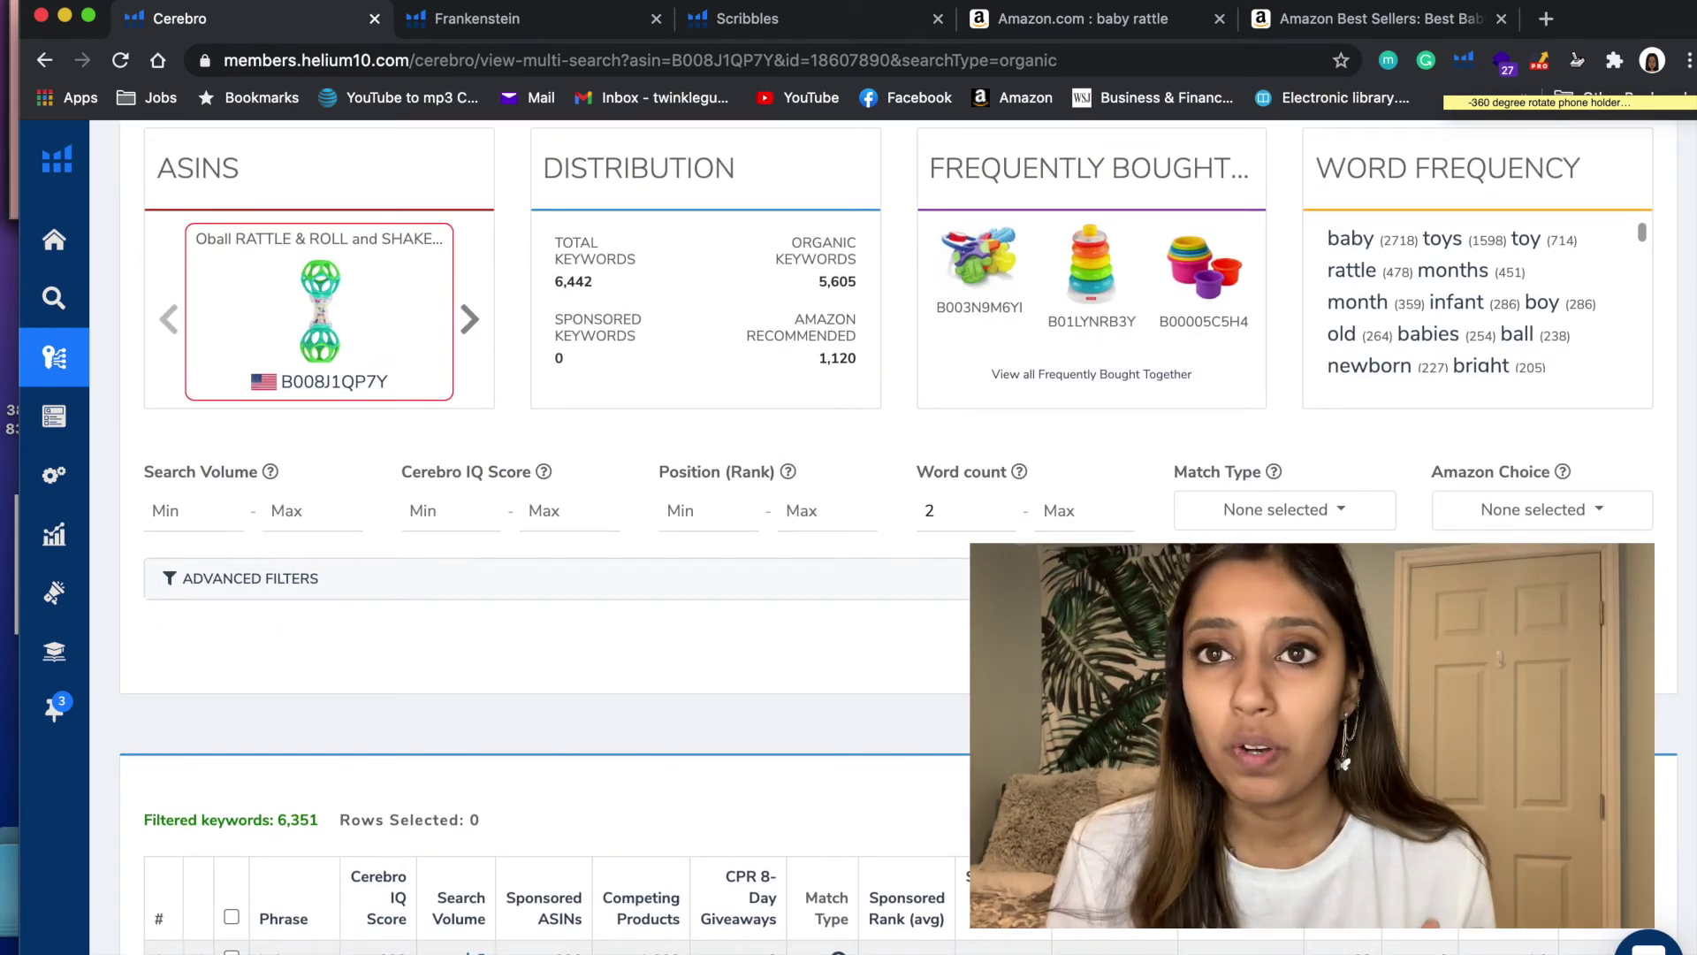
{"action": "scroll", "coordinate": [937, 483], "scroll_direction": "down", "scroll_amount": 3}
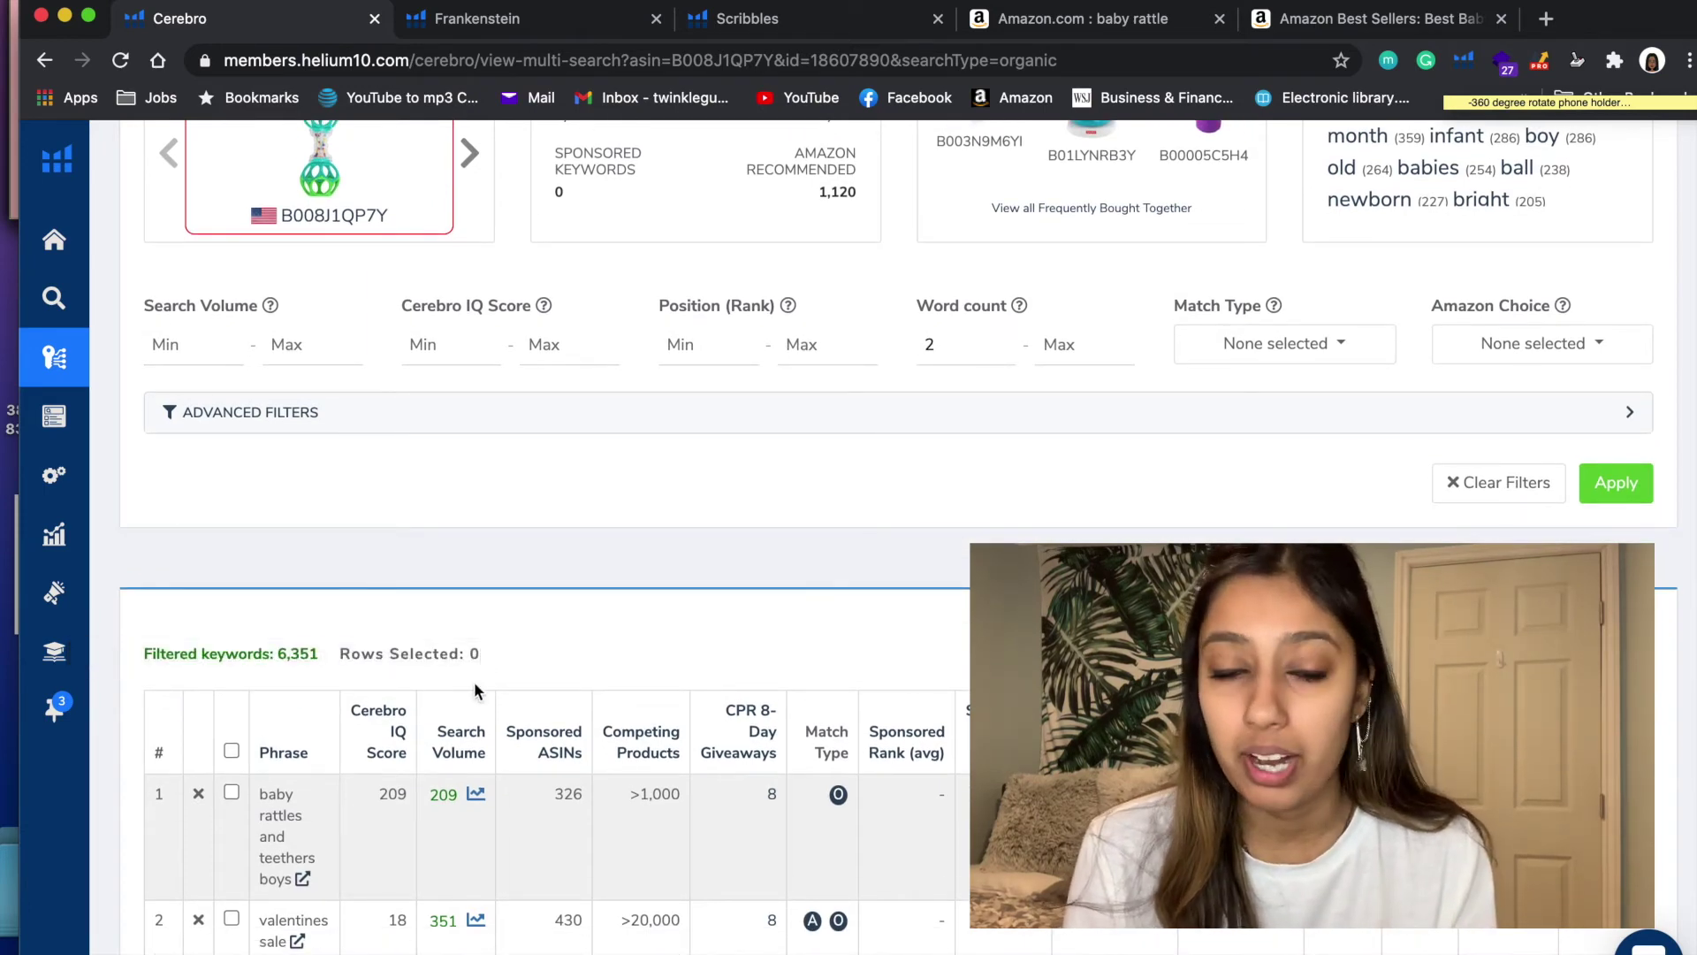
{"action": "scroll", "coordinate": [379, 651], "scroll_direction": "up", "scroll_amount": 1}
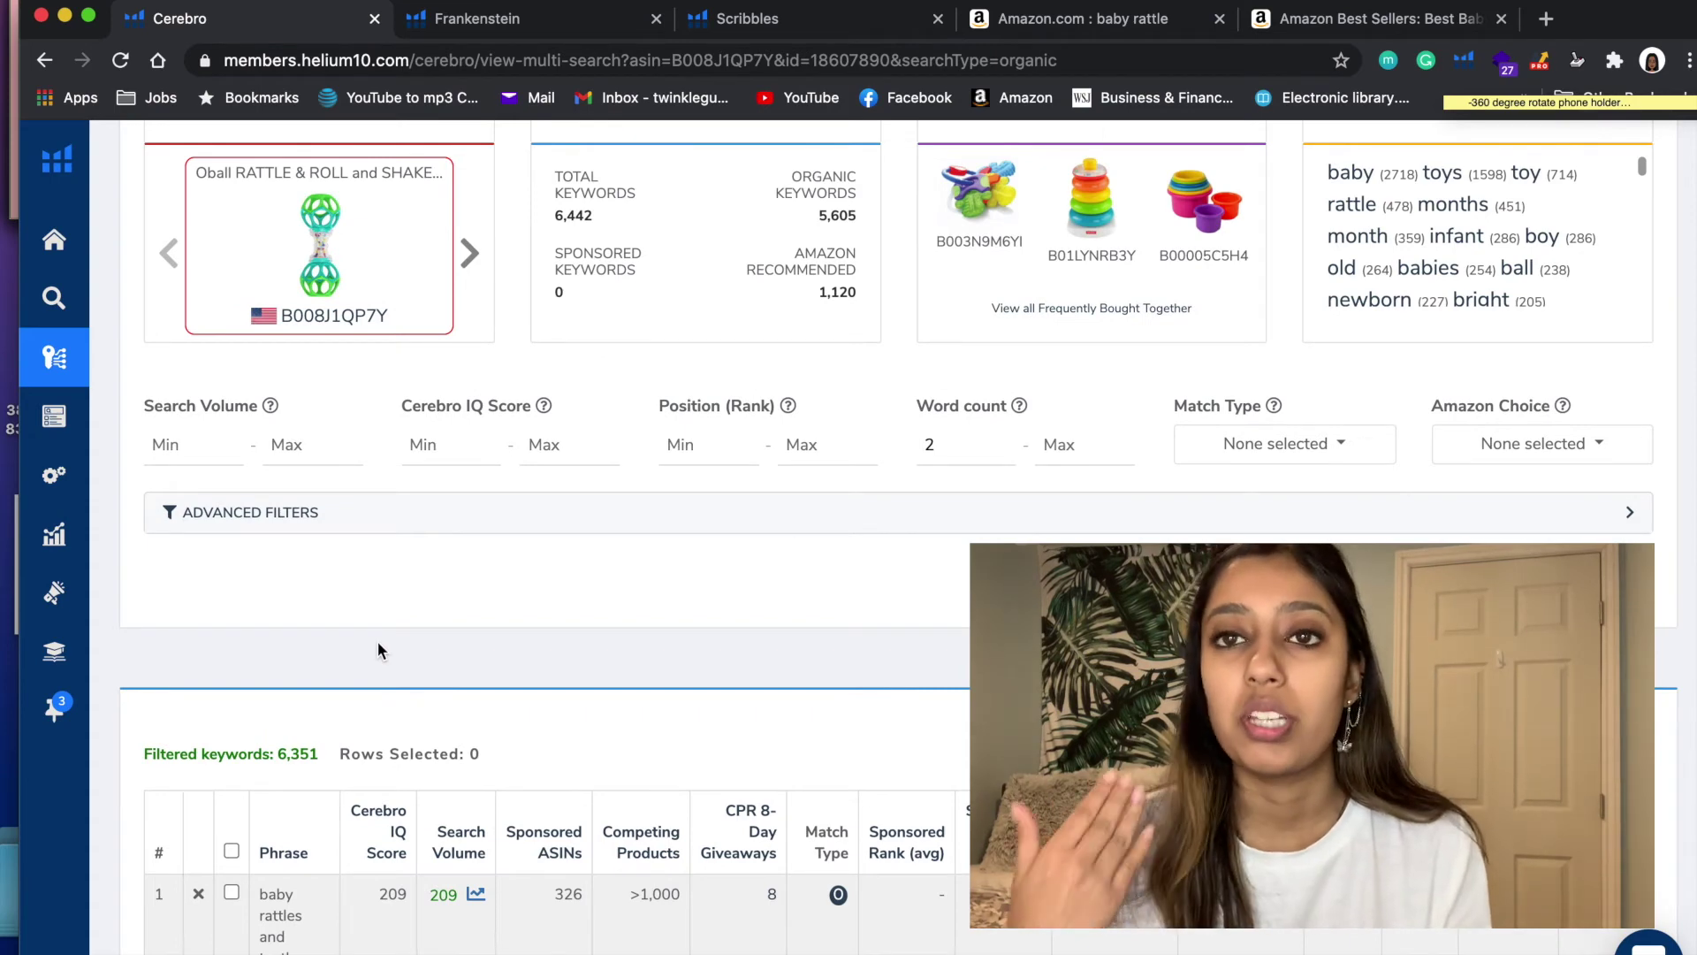
{"action": "scroll", "coordinate": [364, 702], "scroll_direction": "up", "scroll_amount": 1}
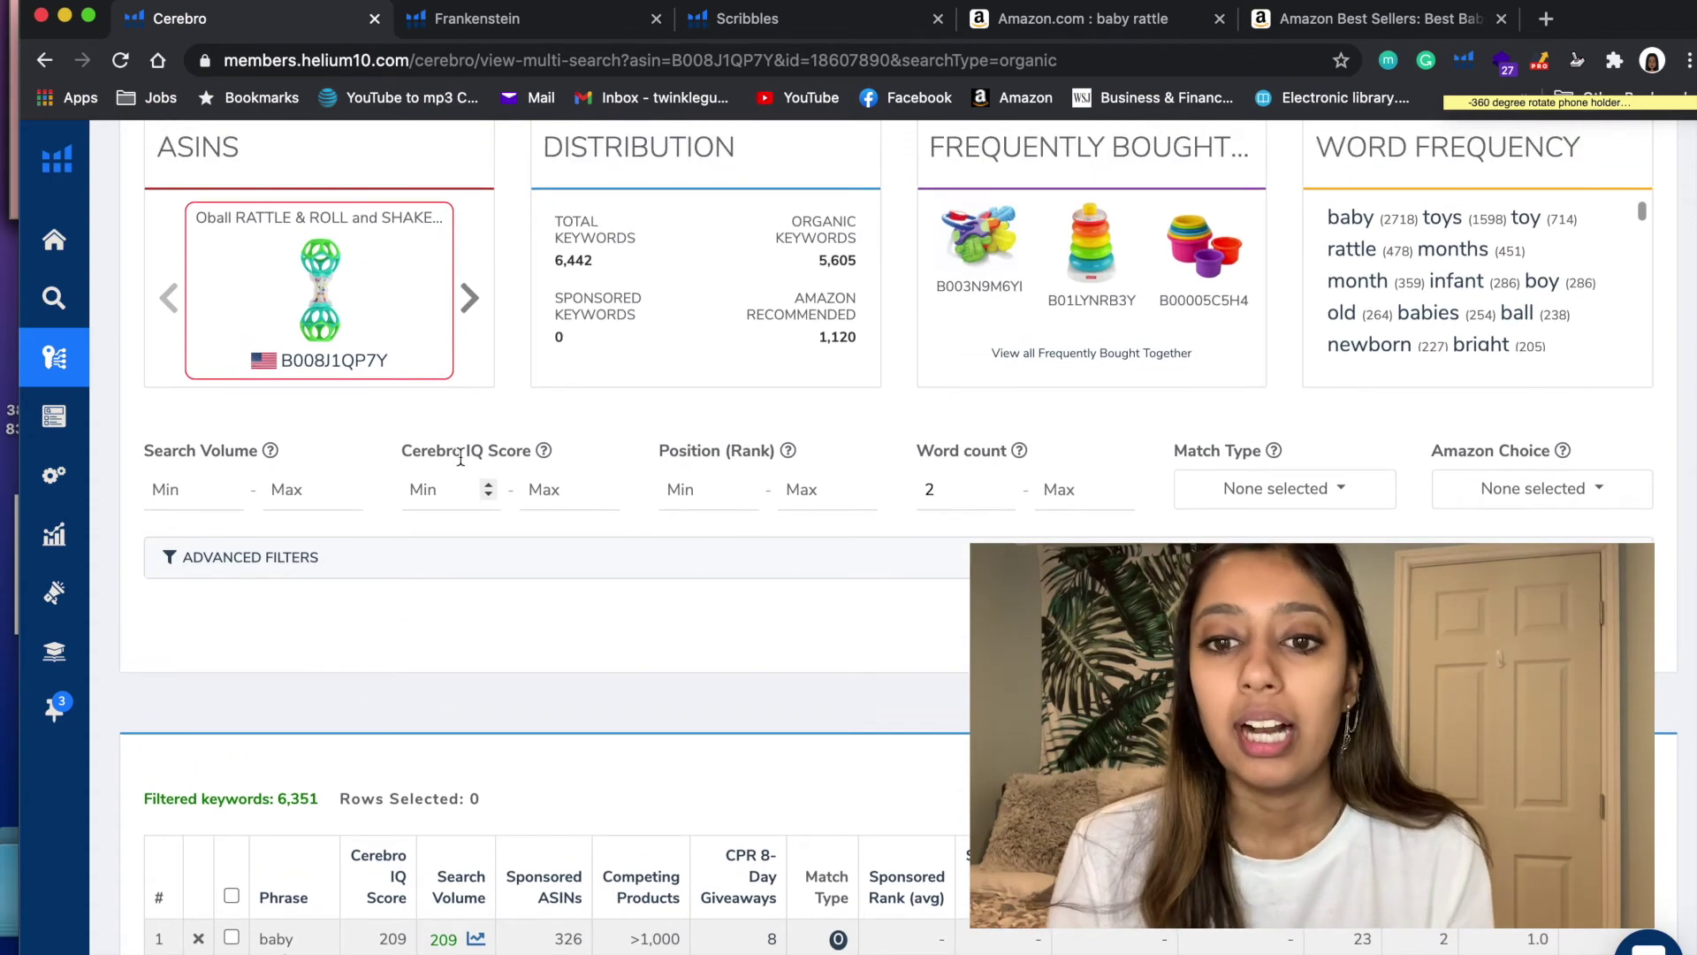
{"action": "left_click", "coordinate": [201, 501]}
{"action": "type", "text": "1000"}
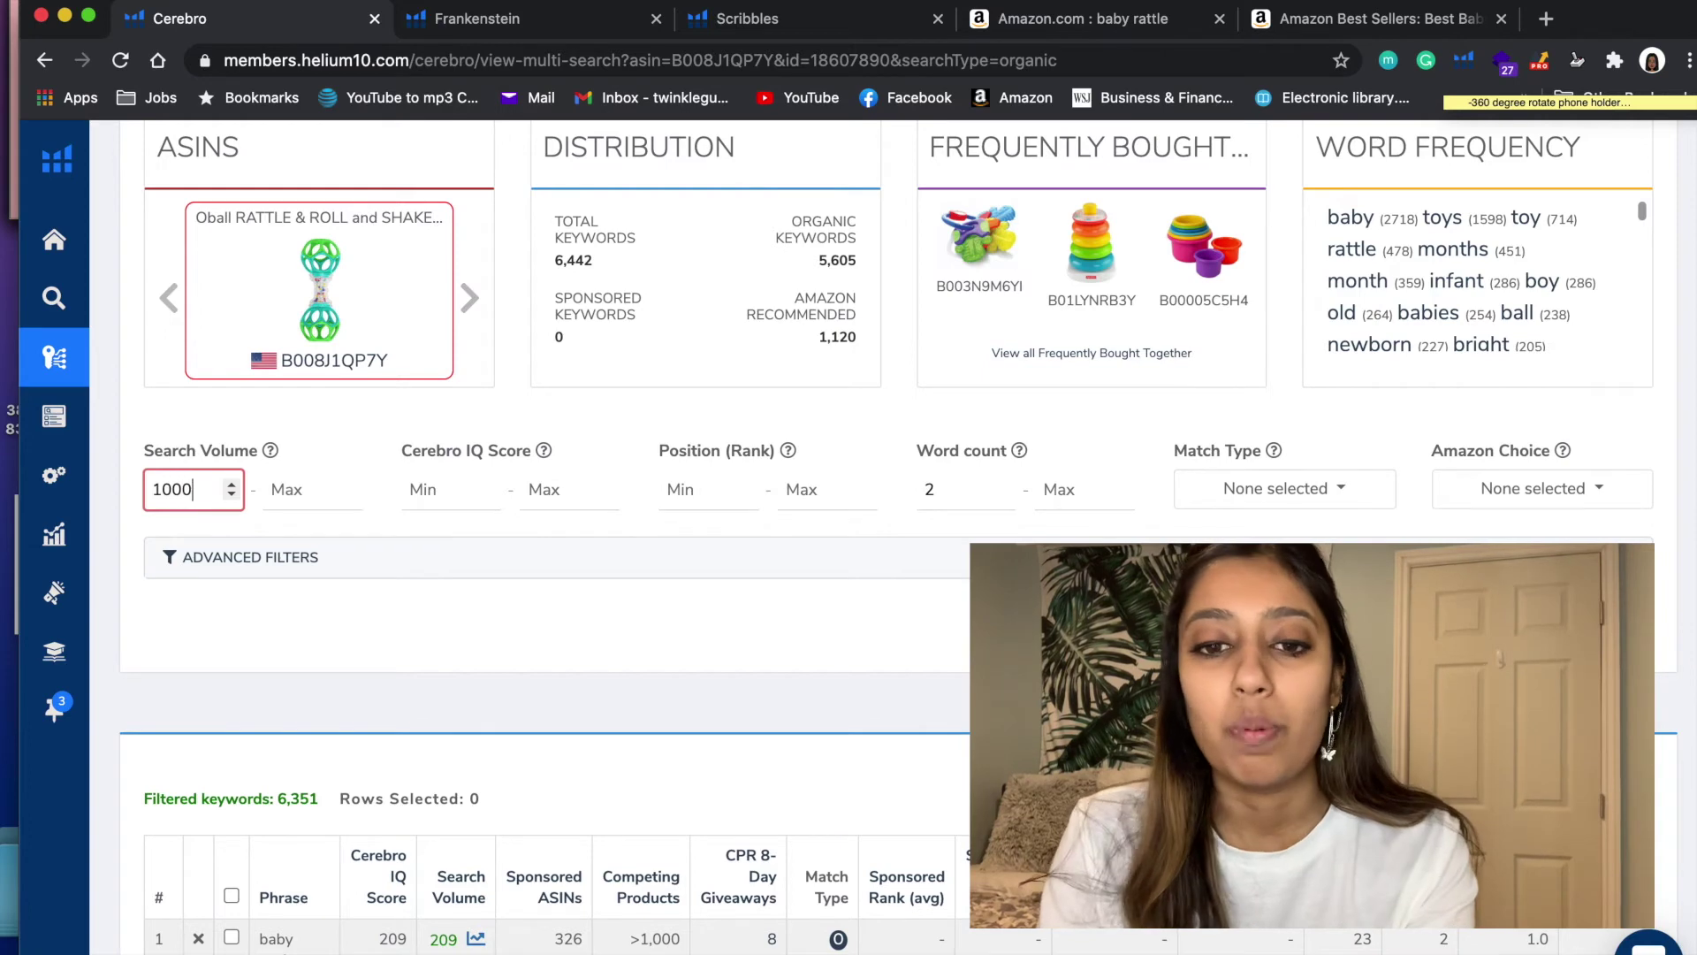
{"action": "left_click", "coordinate": [448, 687]}
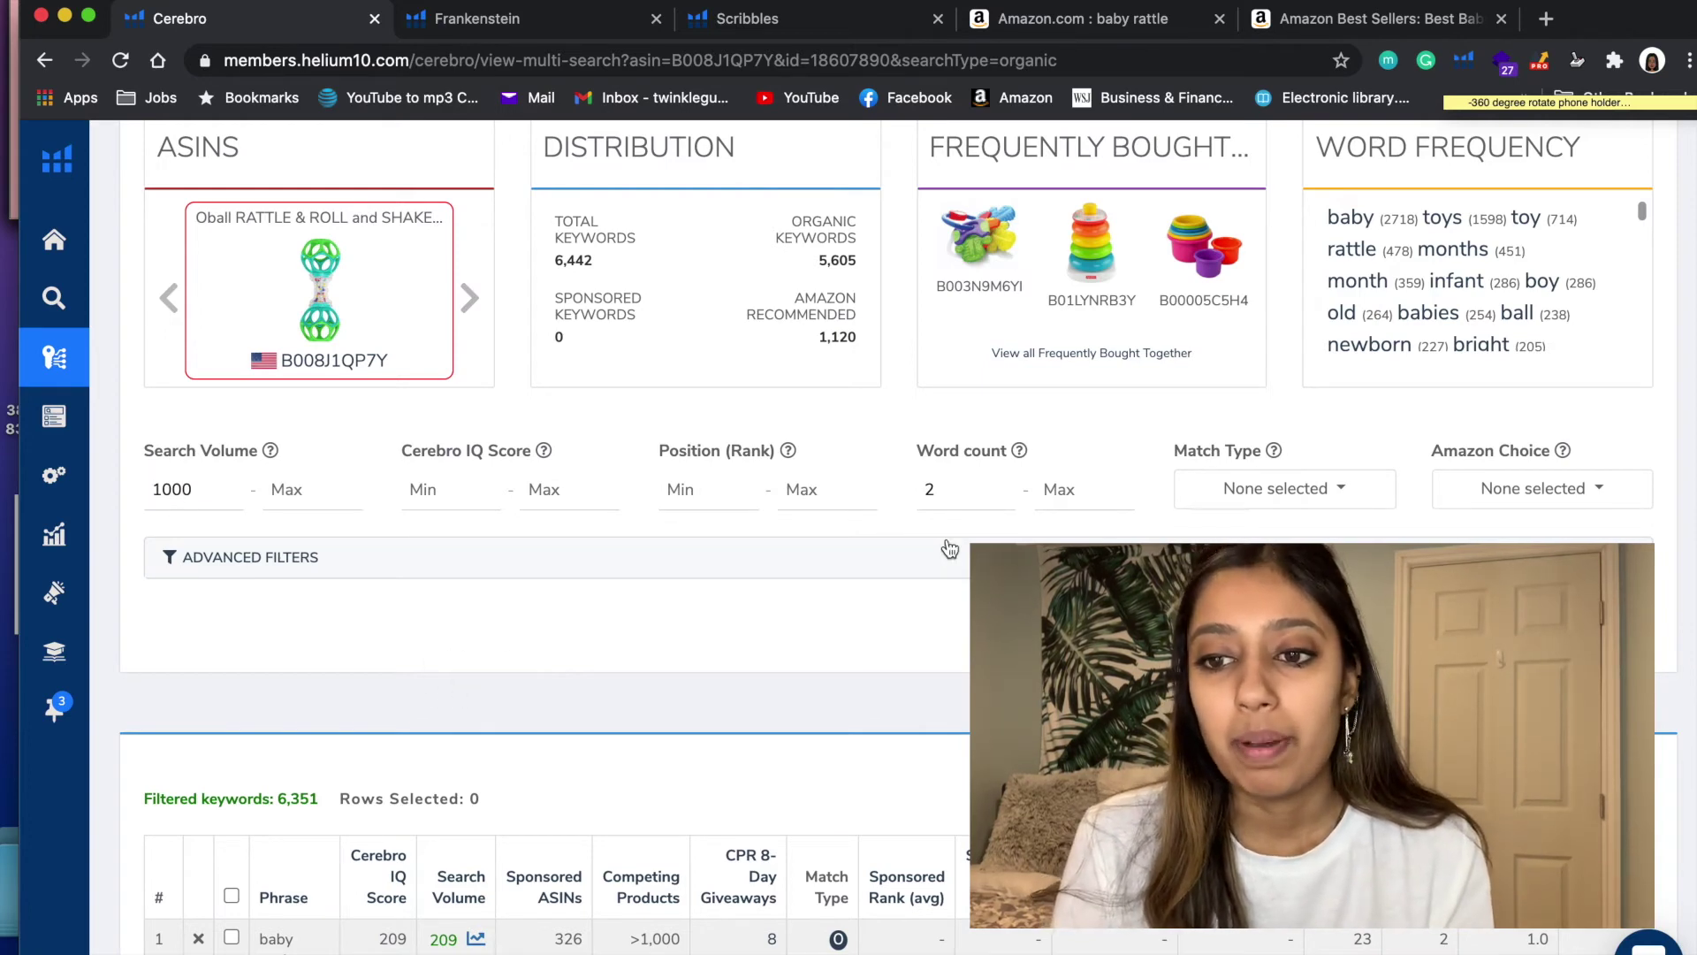
- Set the Position (Rank) filter to a range of 1 to 20
{"action": "scroll", "coordinate": [705, 500], "scroll_direction": "up", "scroll_amount": 3}
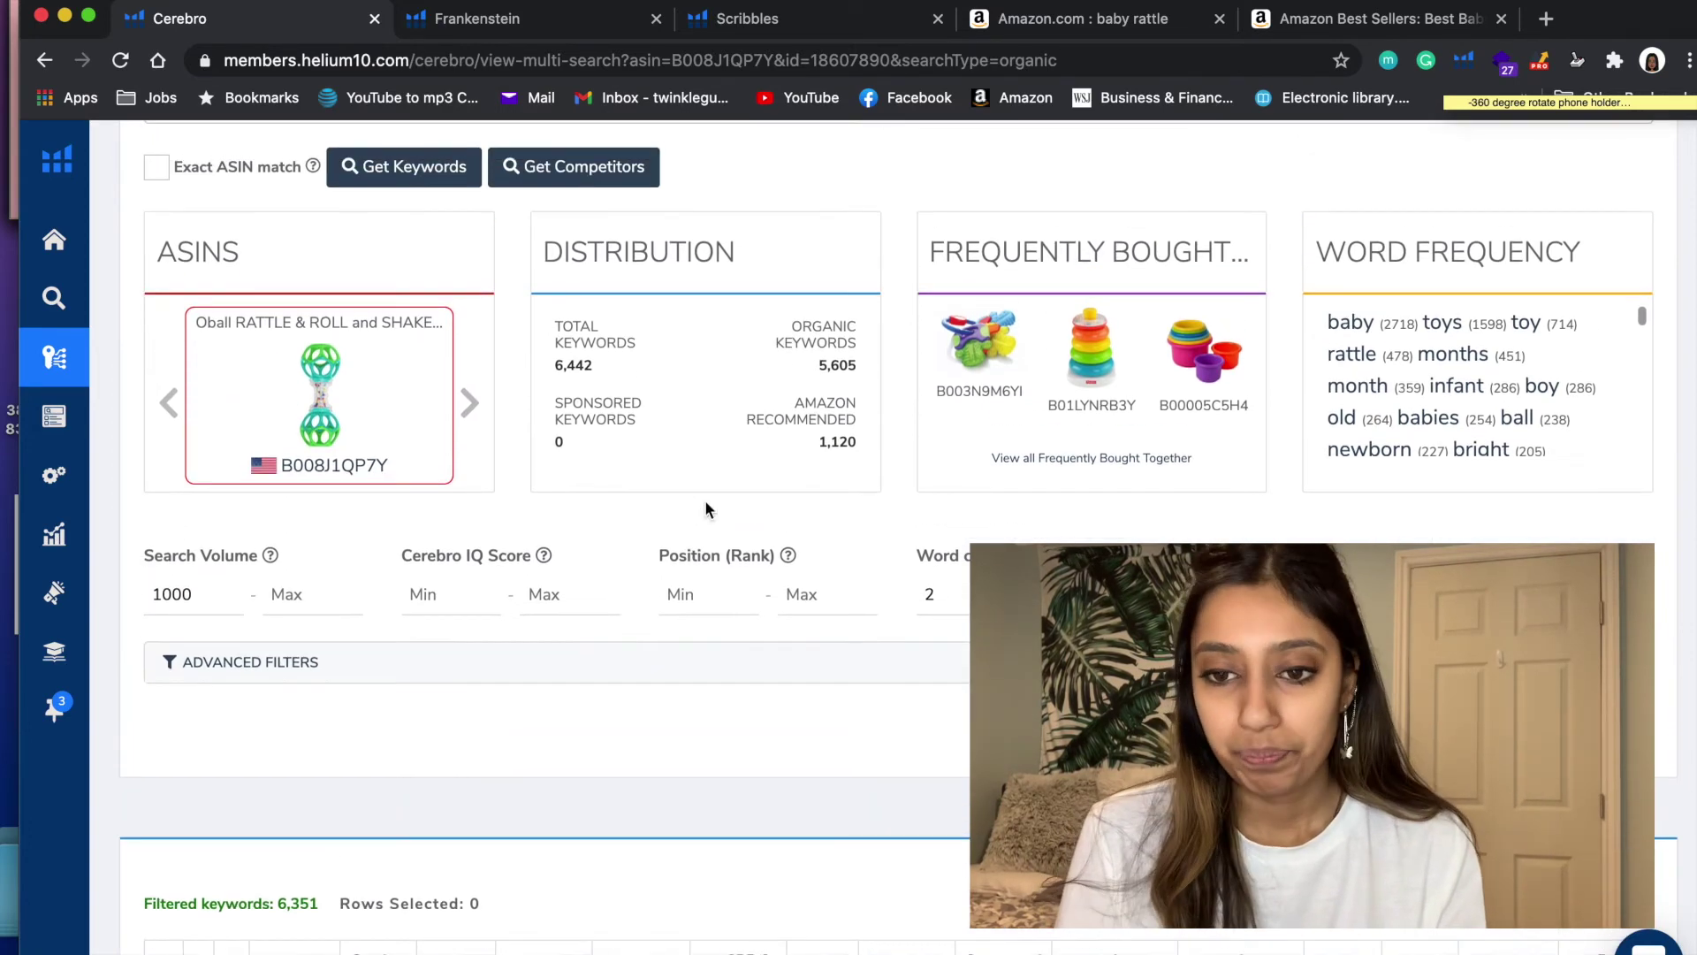
{"action": "scroll", "coordinate": [704, 501], "scroll_direction": "up", "scroll_amount": 2}
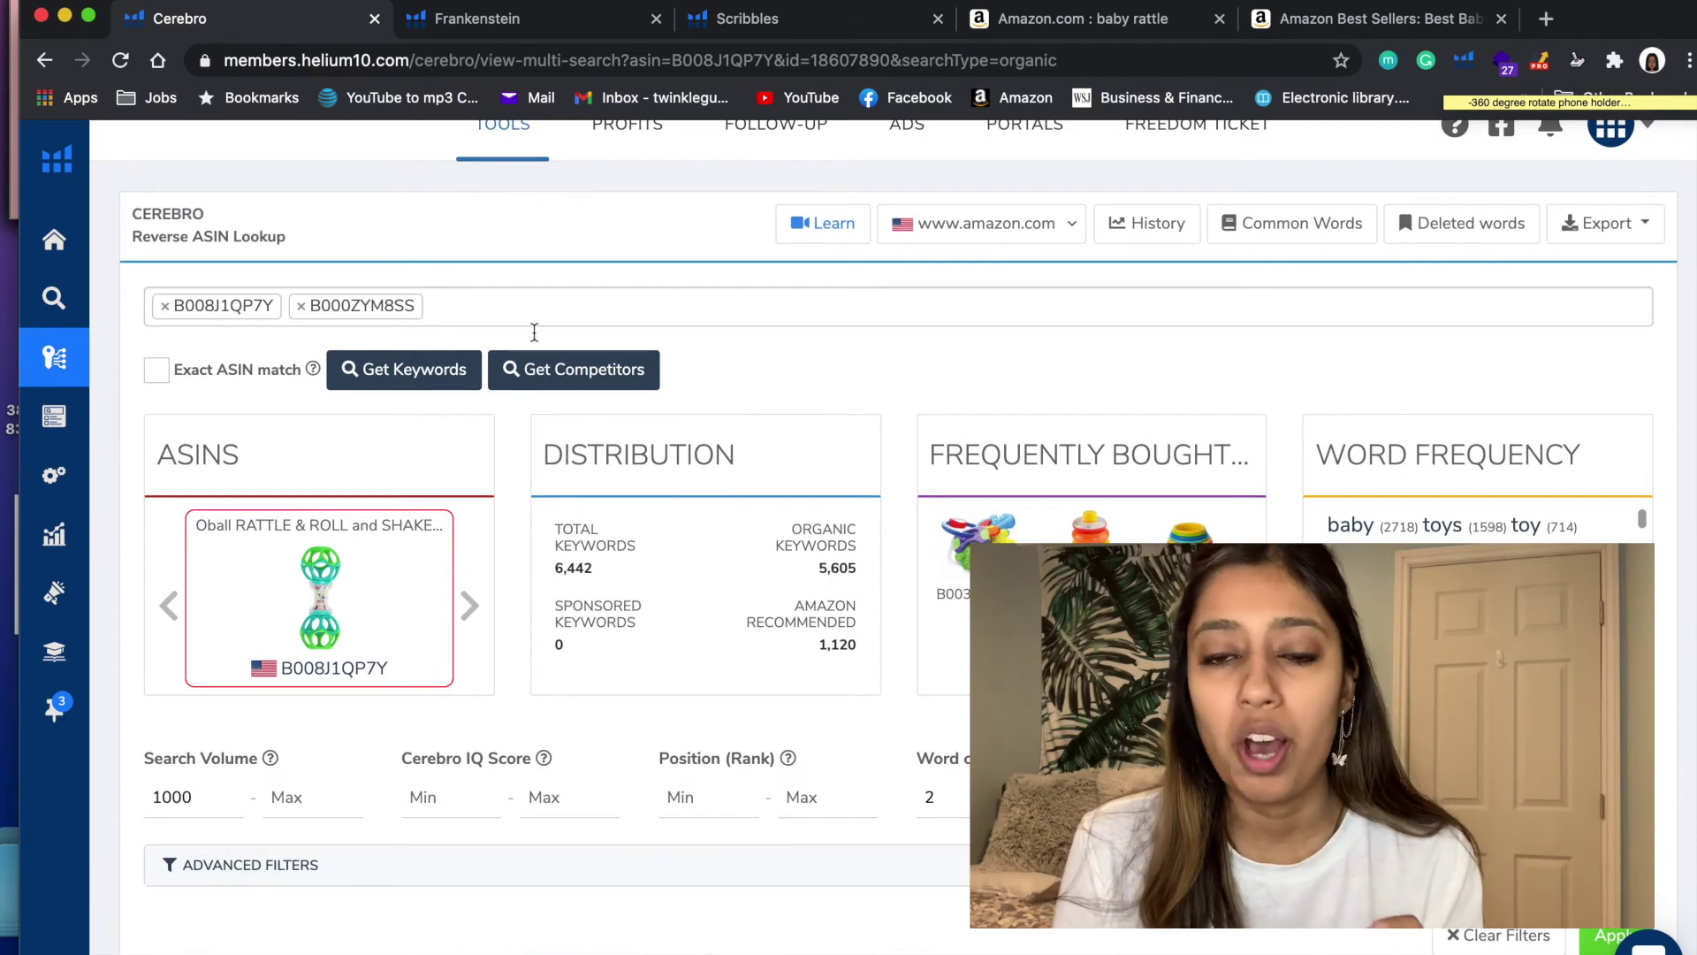
{"action": "scroll", "coordinate": [632, 603], "scroll_direction": "down", "scroll_amount": 2}
{"action": "scroll", "coordinate": [633, 604], "scroll_direction": "down", "scroll_amount": 1}
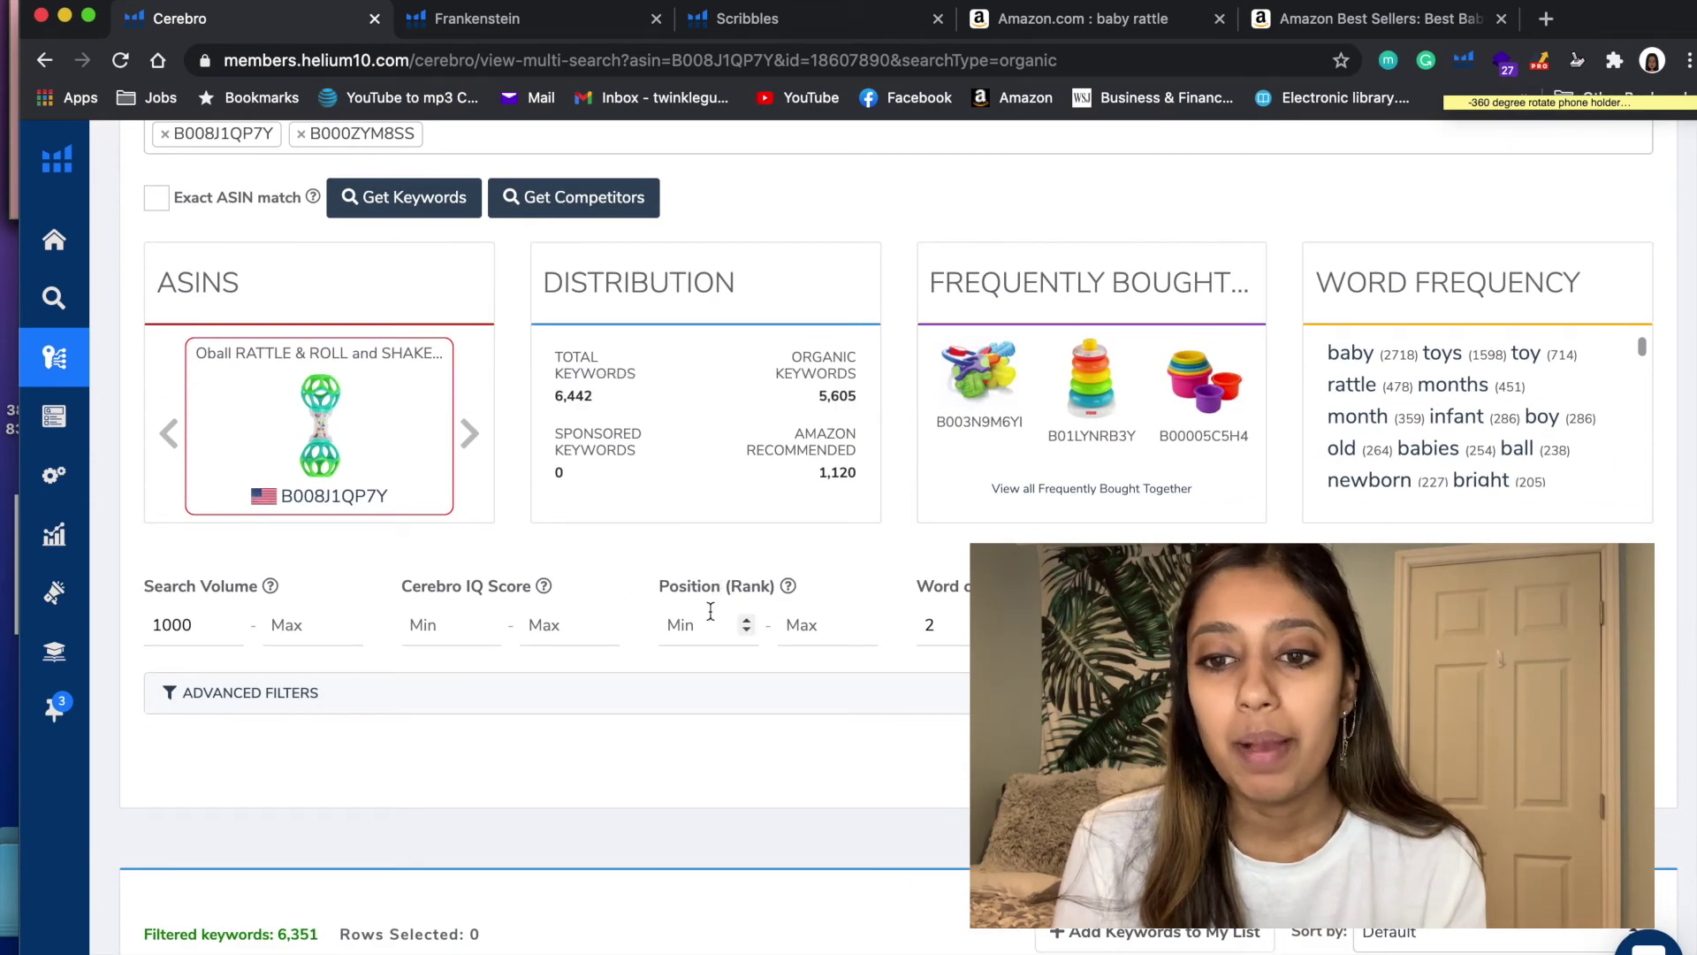
{"action": "scroll", "coordinate": [790, 664], "scroll_direction": "up", "scroll_amount": 1}
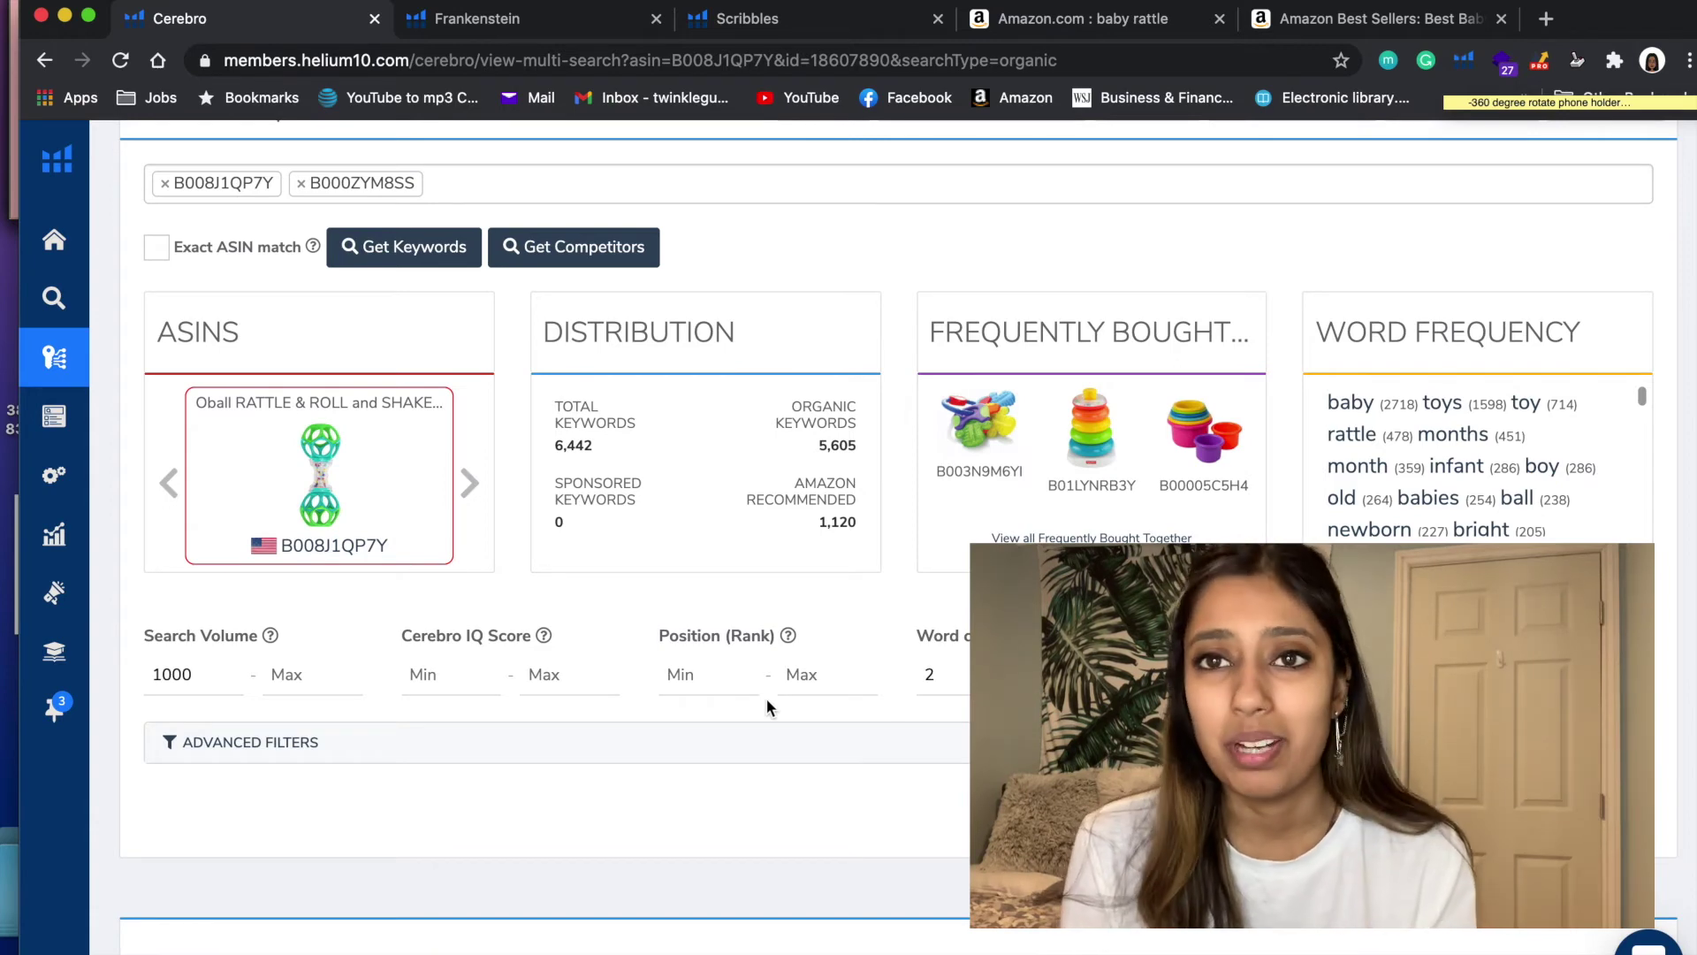
{"action": "left_click", "coordinate": [705, 673]}
{"action": "type", "text": "1"}
{"action": "left_click", "coordinate": [803, 674]}
{"action": "type", "text": "20"}
{"action": "left_click", "coordinate": [824, 780]}
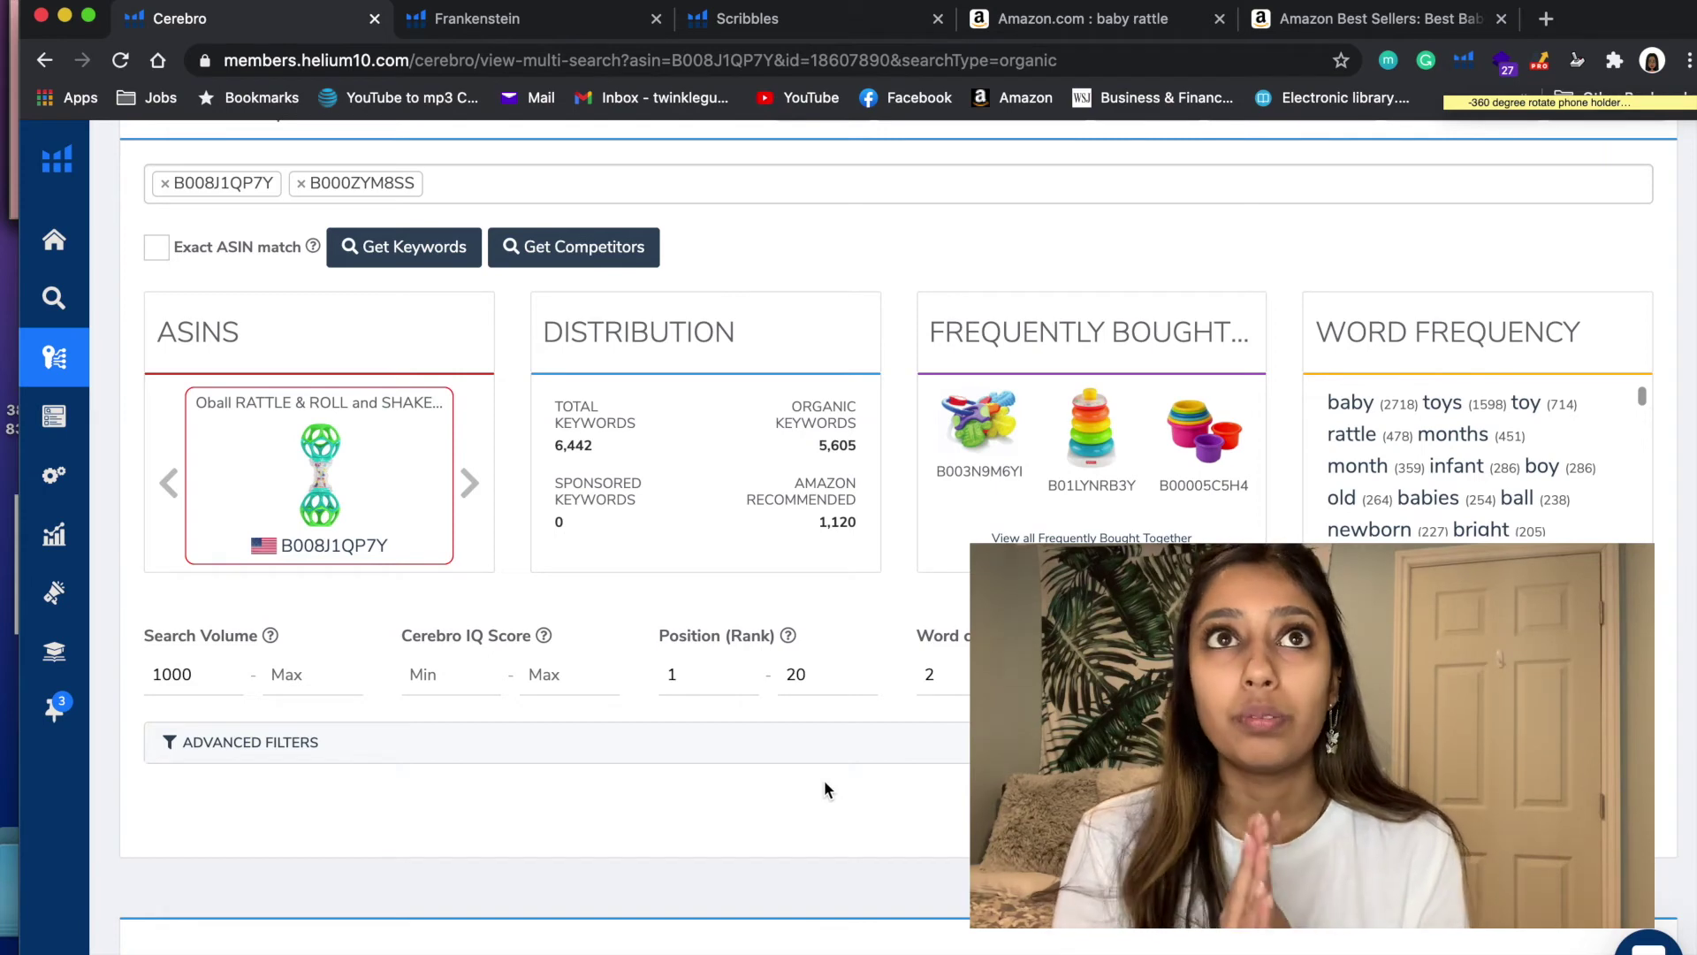
{"action": "scroll", "coordinate": [824, 789], "scroll_direction": "up", "scroll_amount": 1}
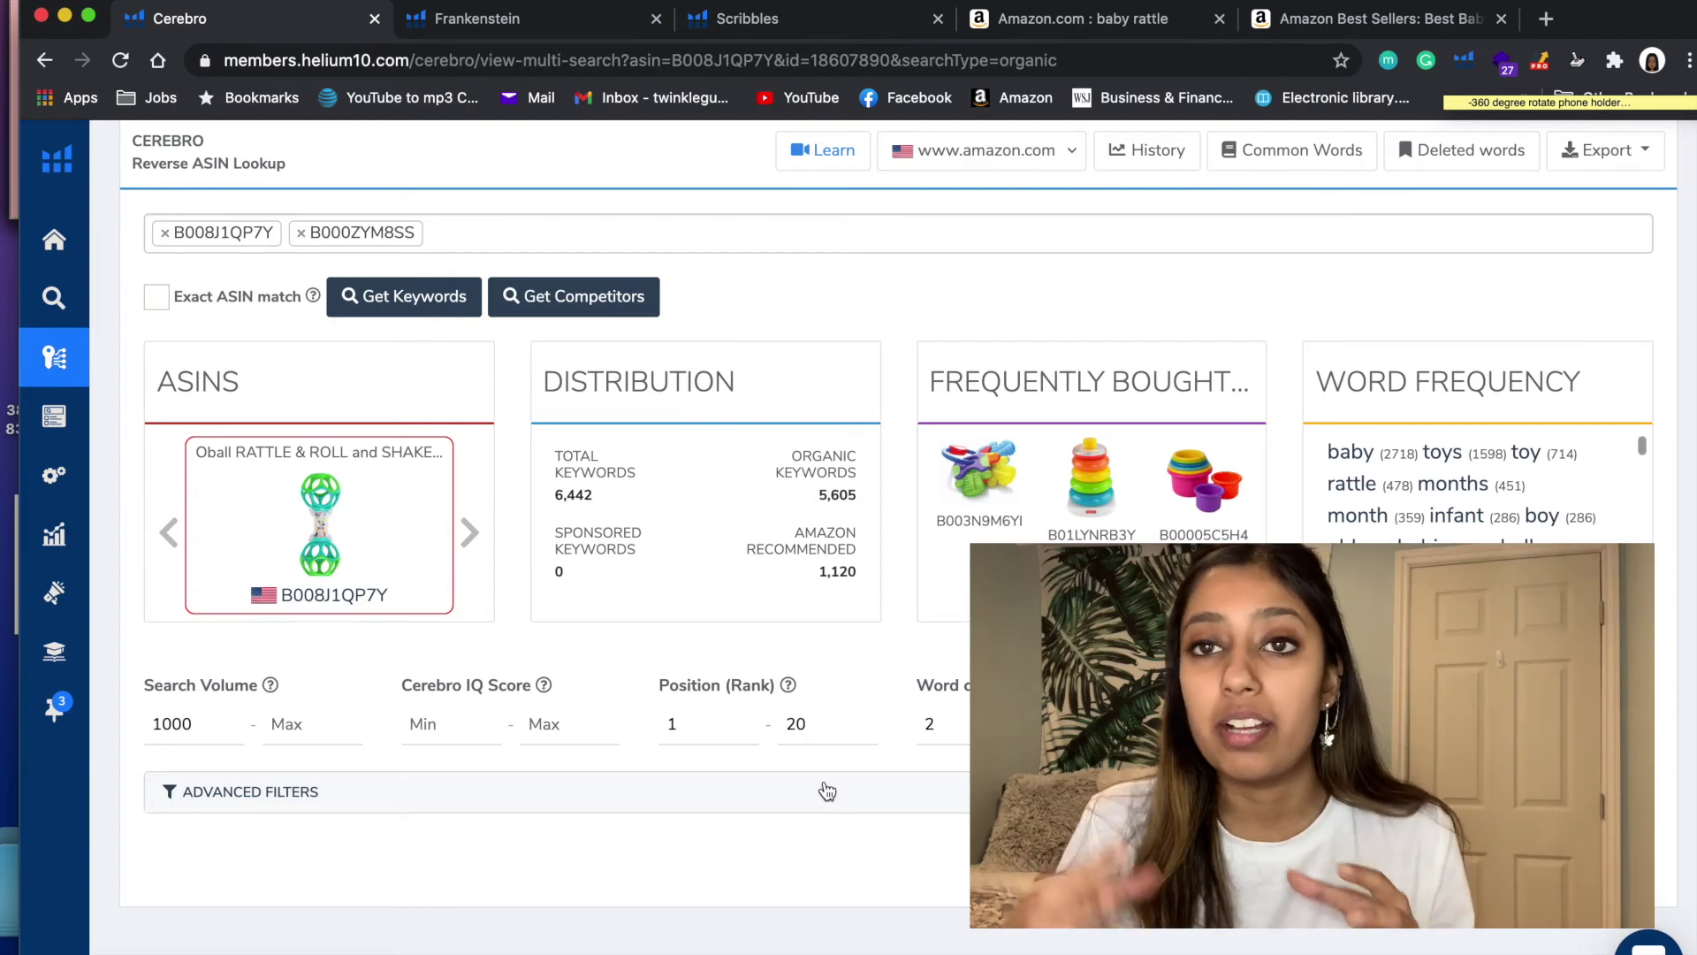
{"action": "scroll", "coordinate": [826, 790], "scroll_direction": "down", "scroll_amount": 2}
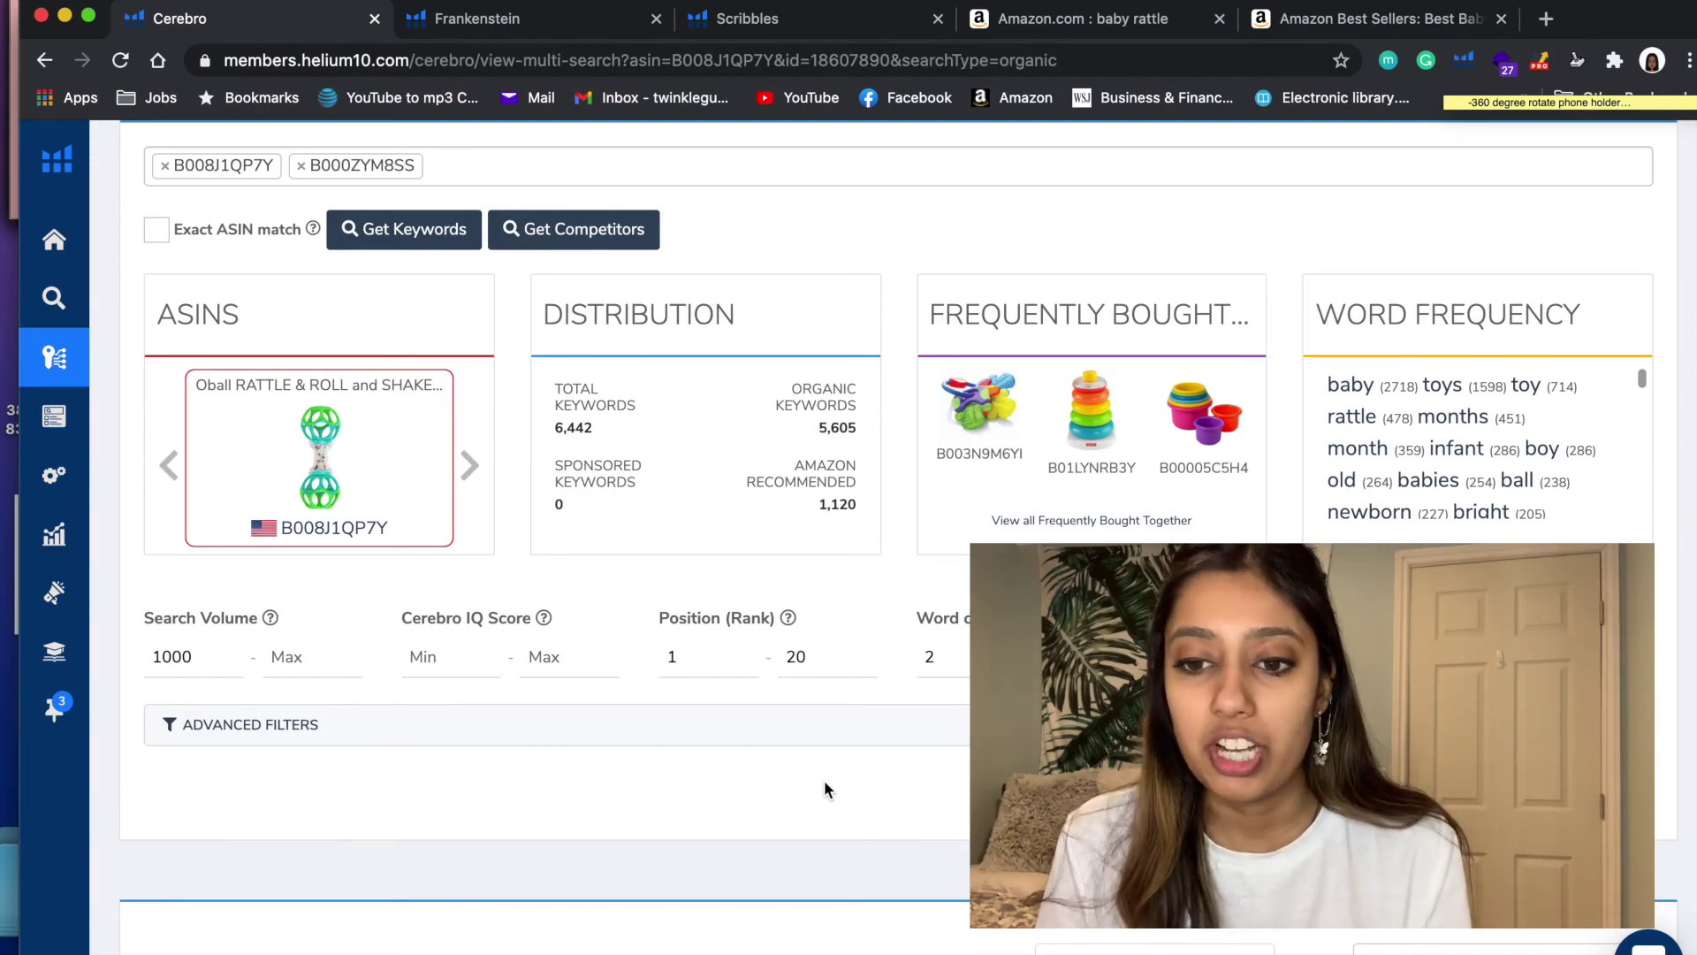
- Switch to Amazon and examine how products are ranked in the rattle best sellers and the "baby rattle" search results
{"action": "left_click", "coordinate": [1304, 18]}
{"action": "scroll", "coordinate": [1024, 515], "scroll_direction": "up", "scroll_amount": 10}
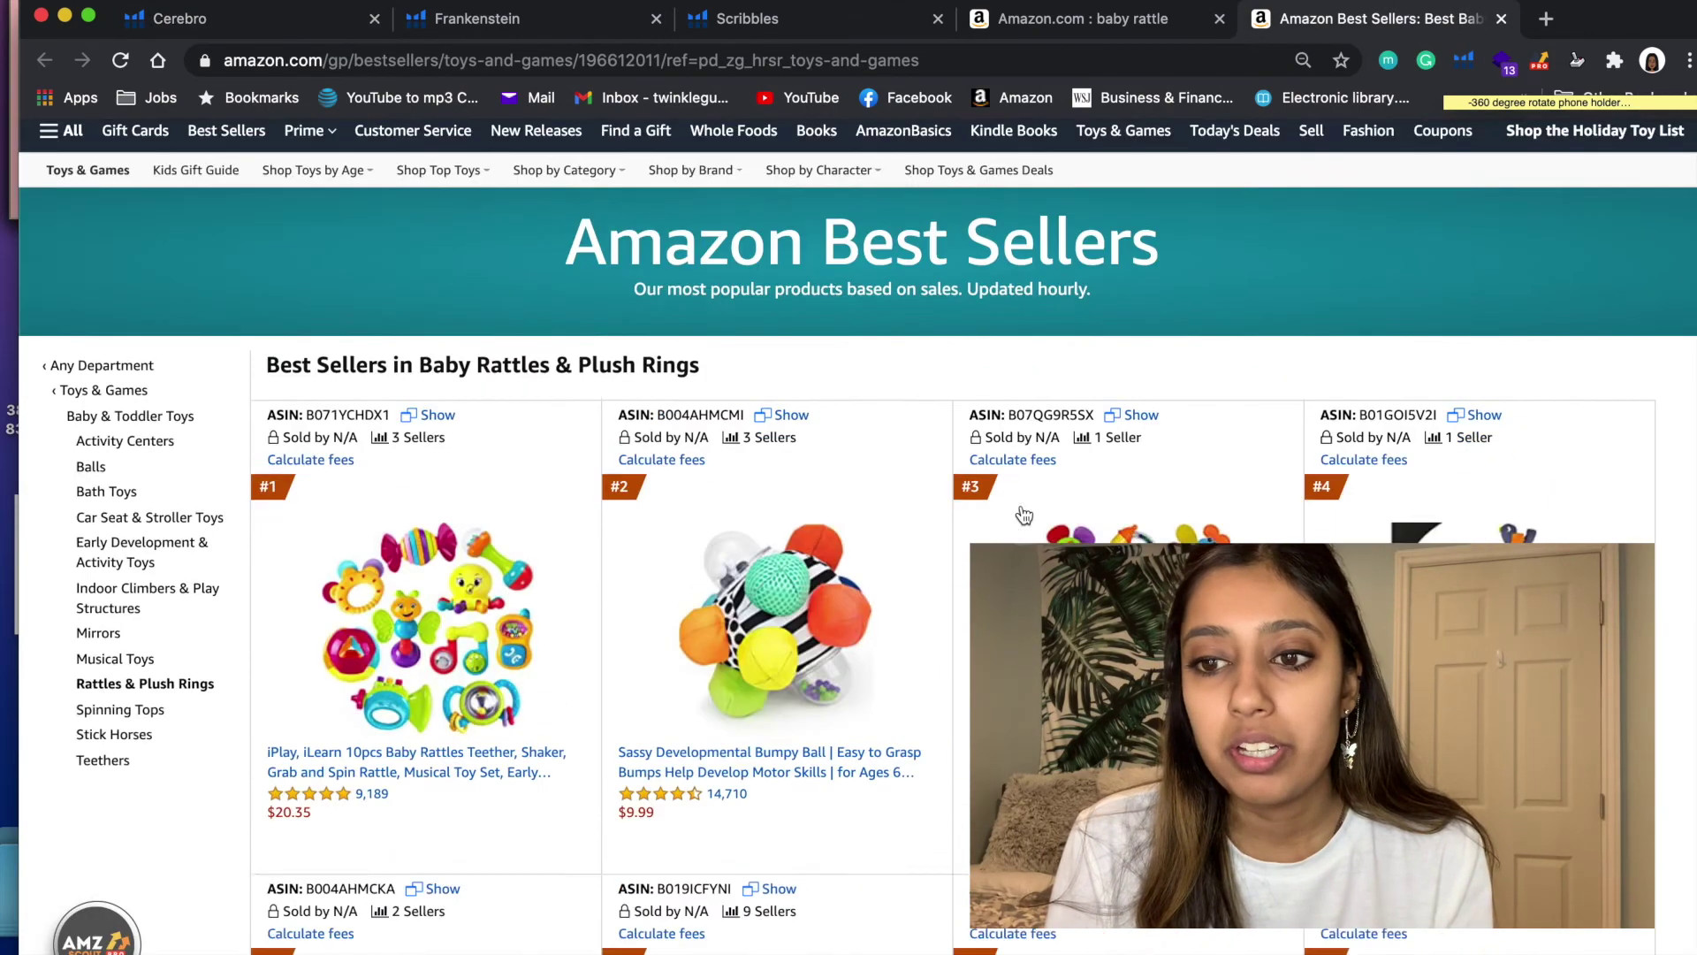
{"action": "left_click", "coordinate": [1083, 19]}
{"action": "scroll", "coordinate": [780, 637], "scroll_direction": "down", "scroll_amount": 8}
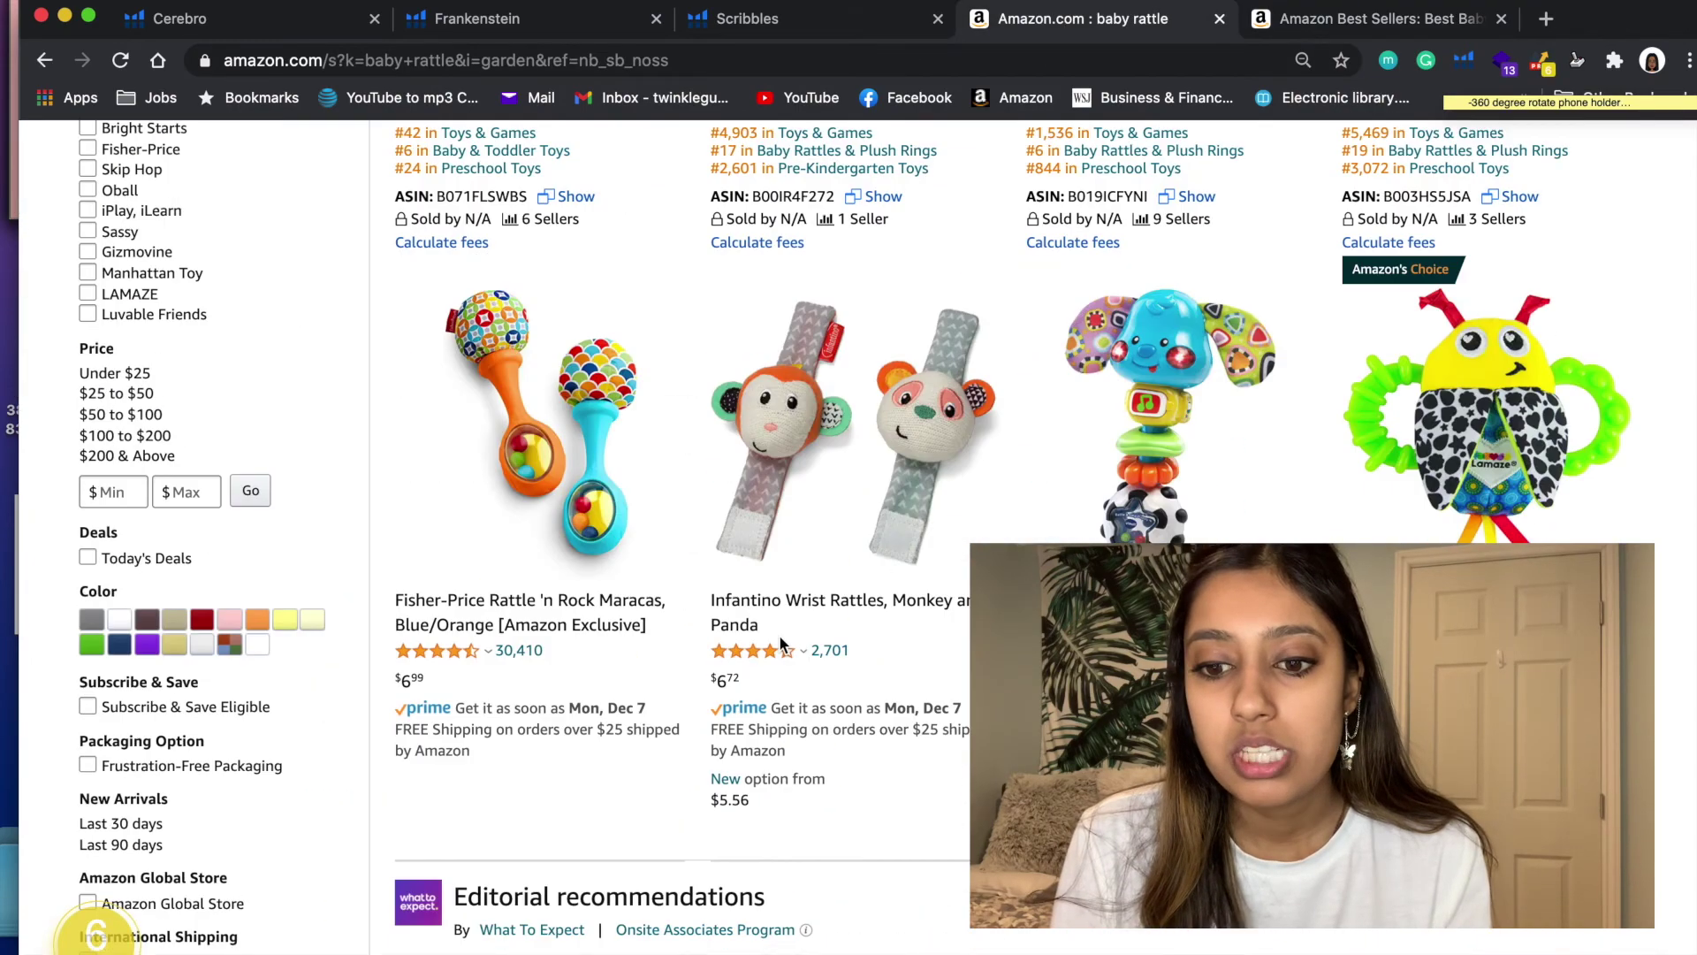
{"action": "scroll", "coordinate": [781, 787], "scroll_direction": "up", "scroll_amount": 7}
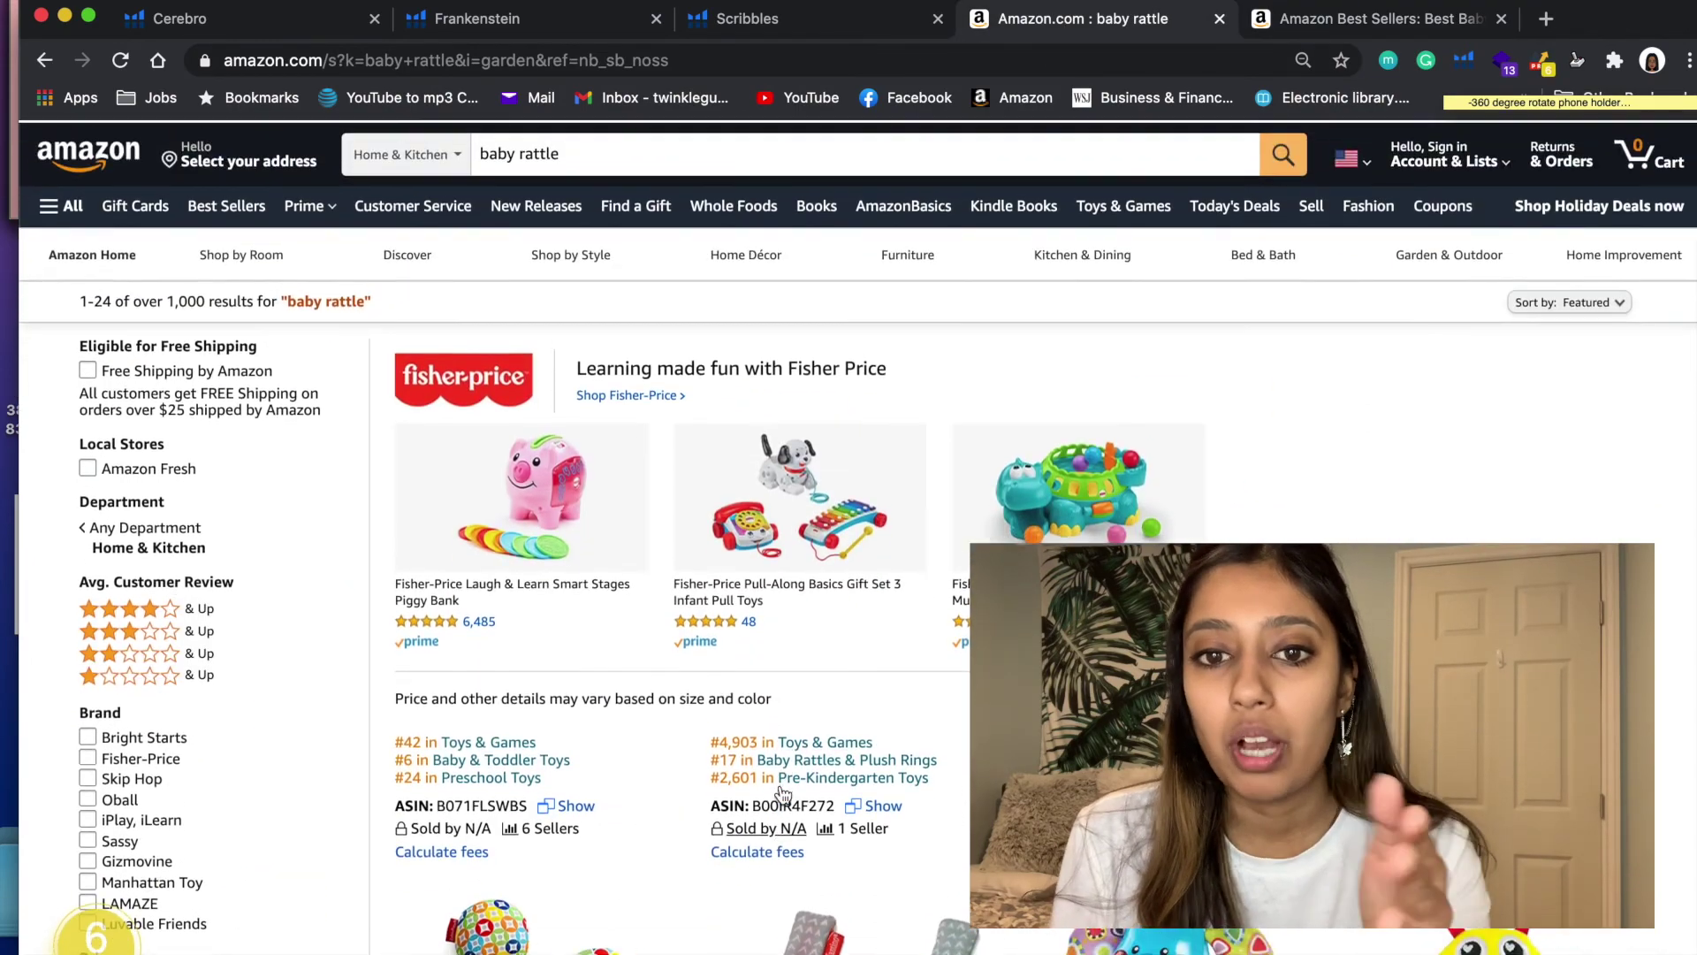
{"action": "scroll", "coordinate": [780, 786], "scroll_direction": "down", "scroll_amount": 3}
{"action": "scroll", "coordinate": [780, 787], "scroll_direction": "up", "scroll_amount": 3}
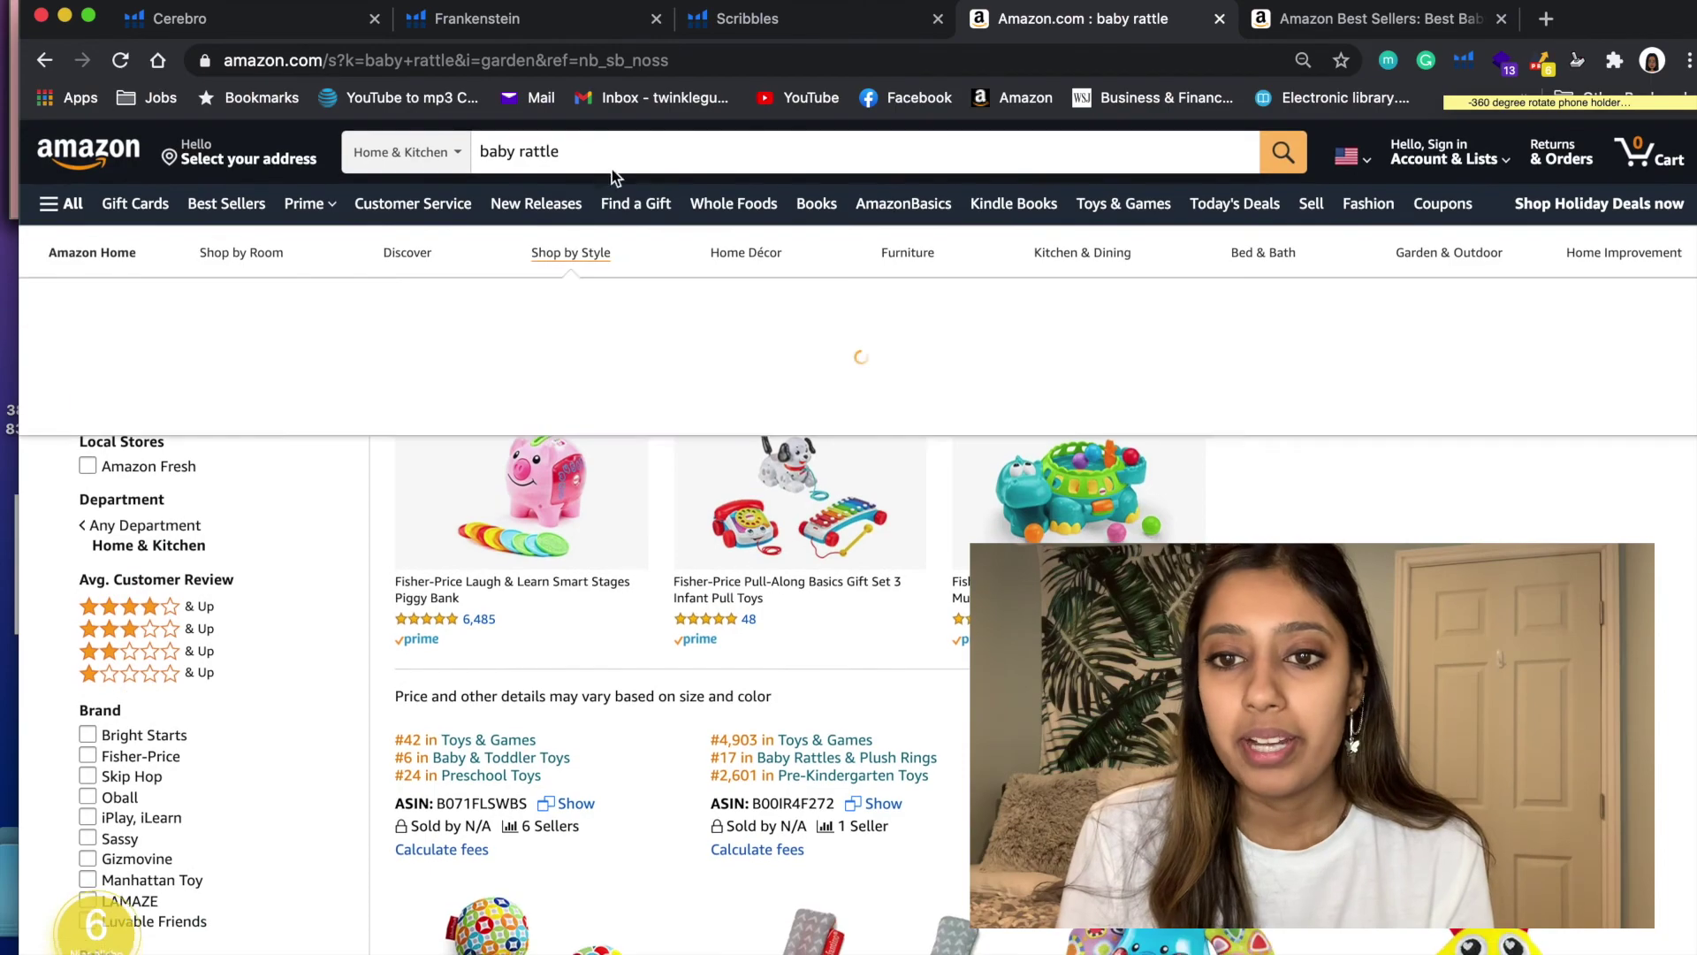
{"action": "scroll", "coordinate": [781, 530], "scroll_direction": "down", "scroll_amount": 10}
{"action": "scroll", "coordinate": [781, 530], "scroll_direction": "up", "scroll_amount": 4}
{"action": "scroll", "coordinate": [781, 530], "scroll_direction": "down", "scroll_amount": 12}
{"action": "scroll", "coordinate": [782, 530], "scroll_direction": "up", "scroll_amount": 12}
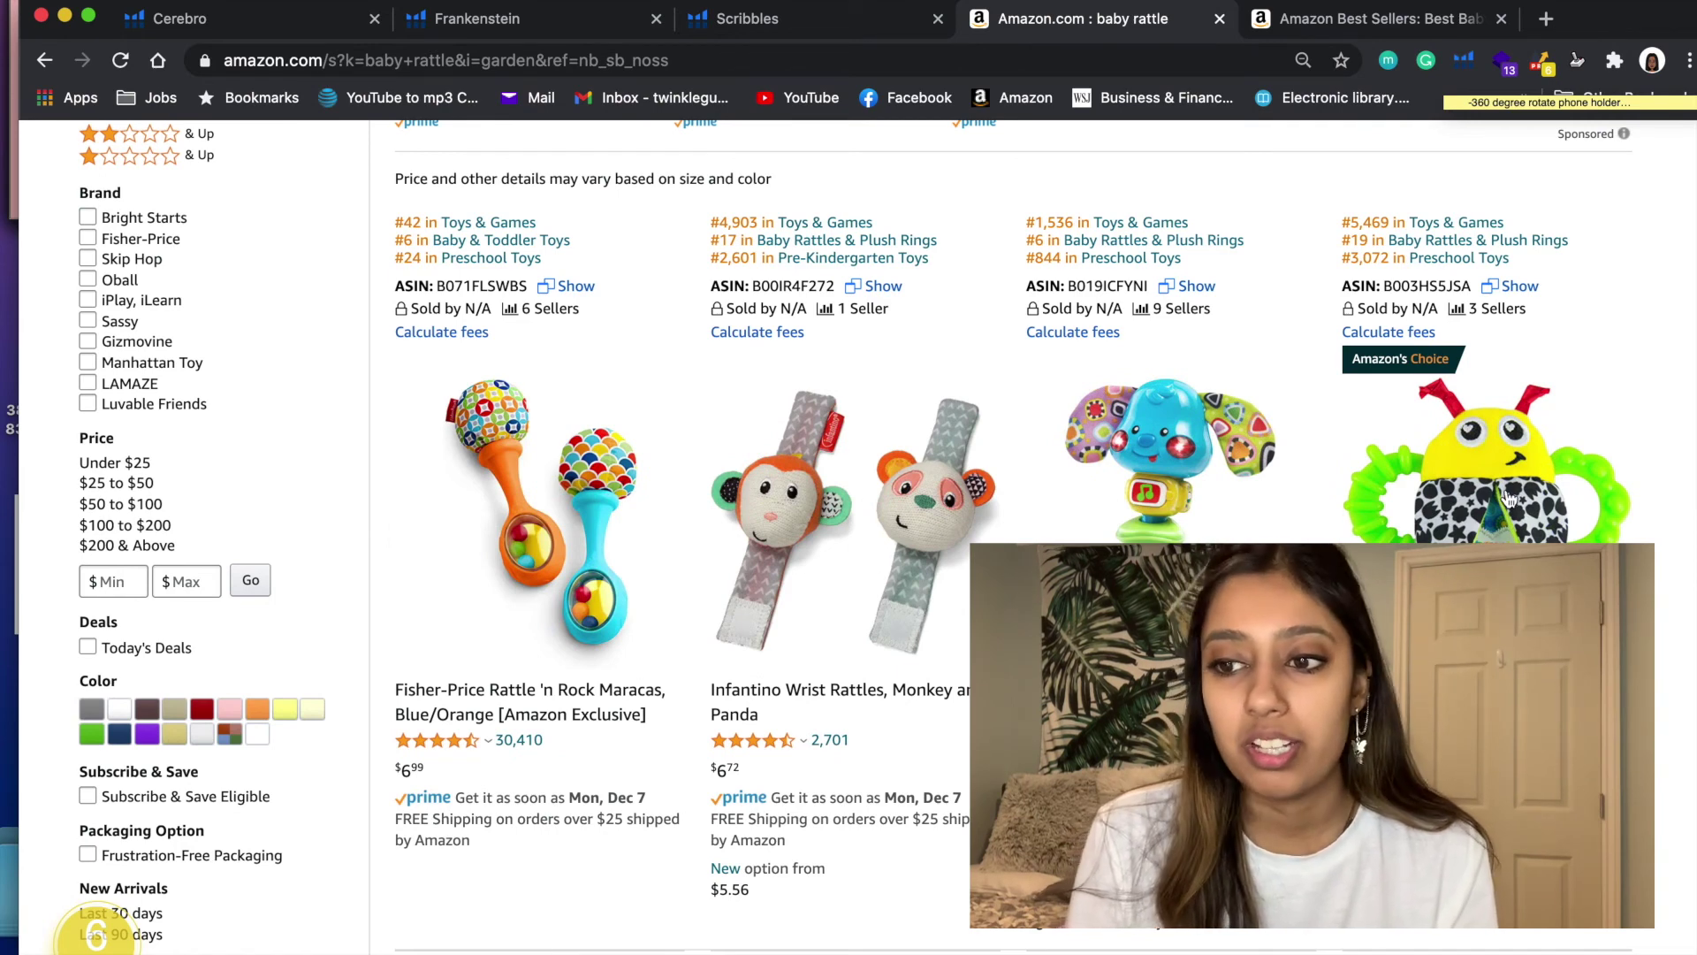
{"action": "left_click_drag", "start_coordinate": [1633, 348], "coordinate": [1532, 468]}
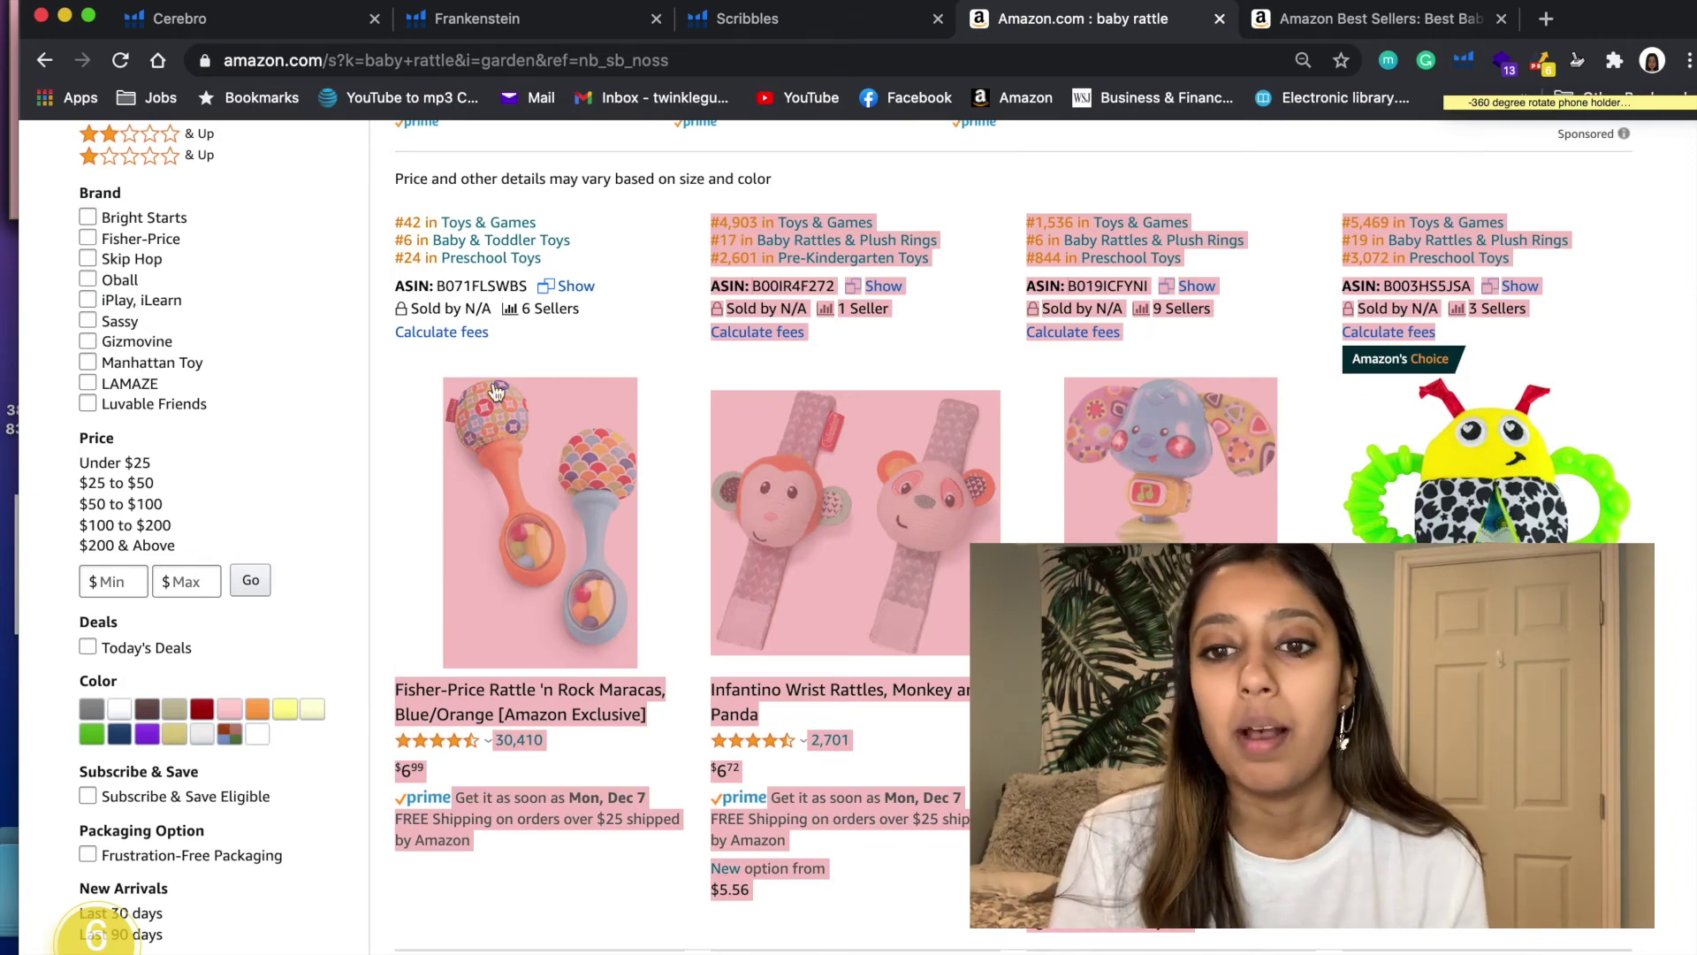
{"action": "scroll", "coordinate": [1305, 167], "scroll_direction": "down", "scroll_amount": 4}
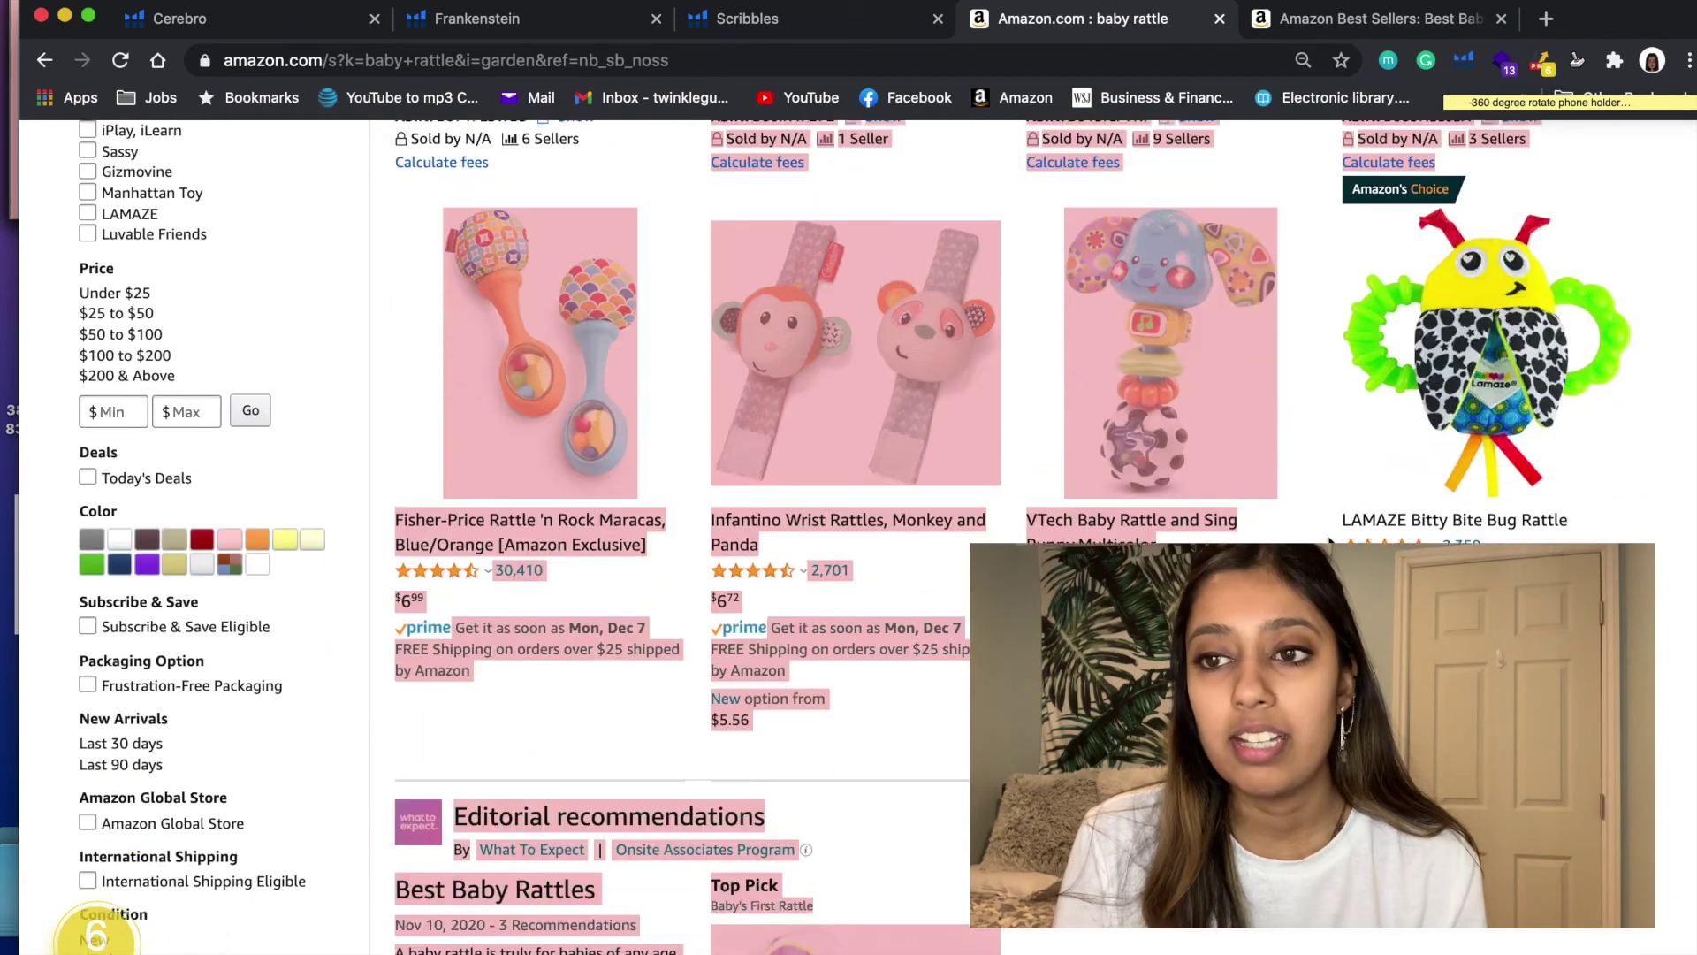
{"action": "scroll", "coordinate": [848, 530], "scroll_direction": "down", "scroll_amount": 15}
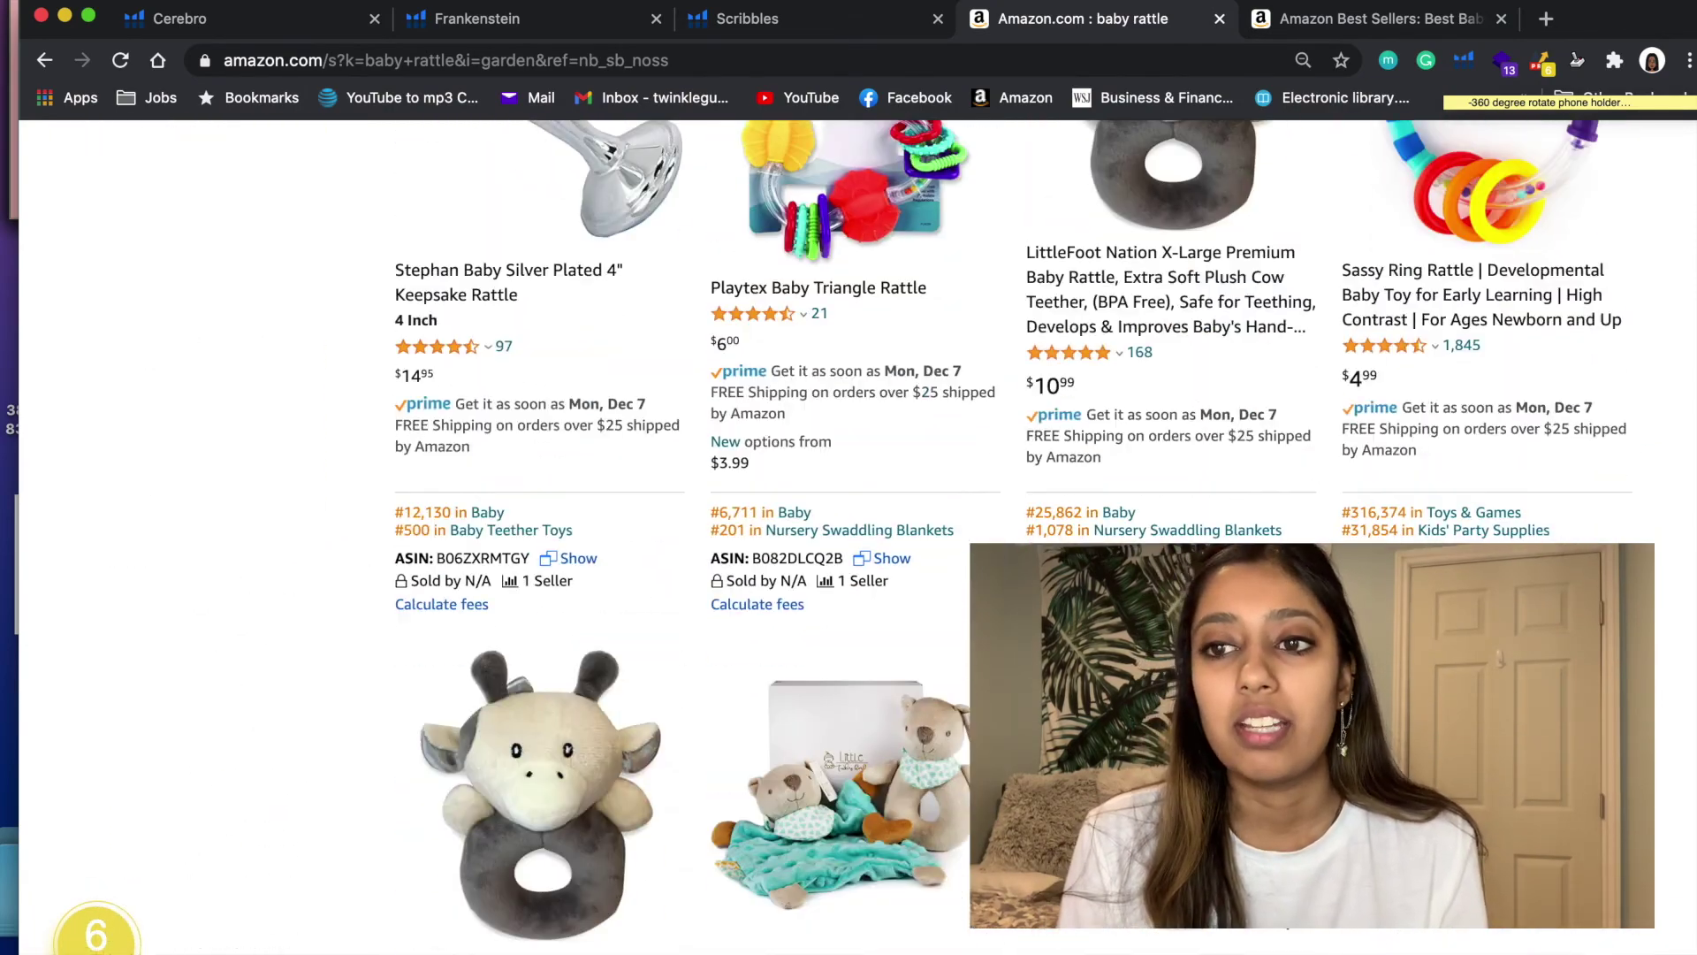
- Return to Cerebro, review the advanced filters without setting any, and apply the search volume, position and word count filters
{"action": "left_click", "coordinate": [877, 16]}
{"action": "left_click", "coordinate": [538, 21]}
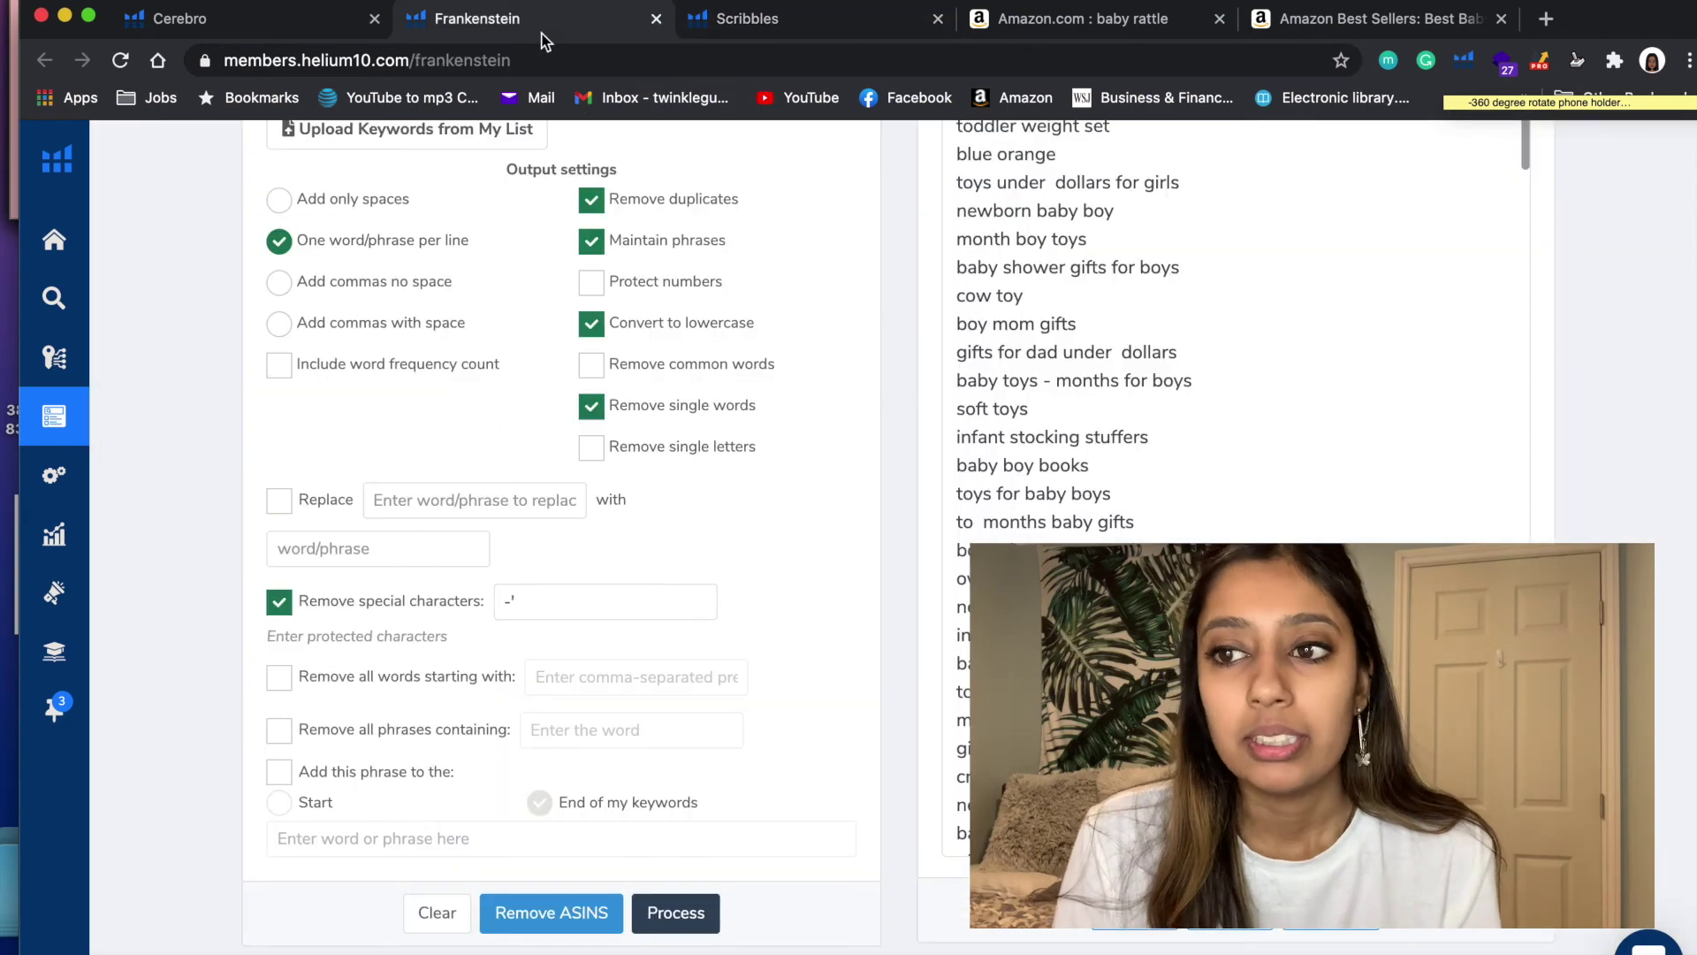
{"action": "left_click", "coordinate": [252, 30]}
{"action": "scroll", "coordinate": [852, 651], "scroll_direction": "down", "scroll_amount": 4}
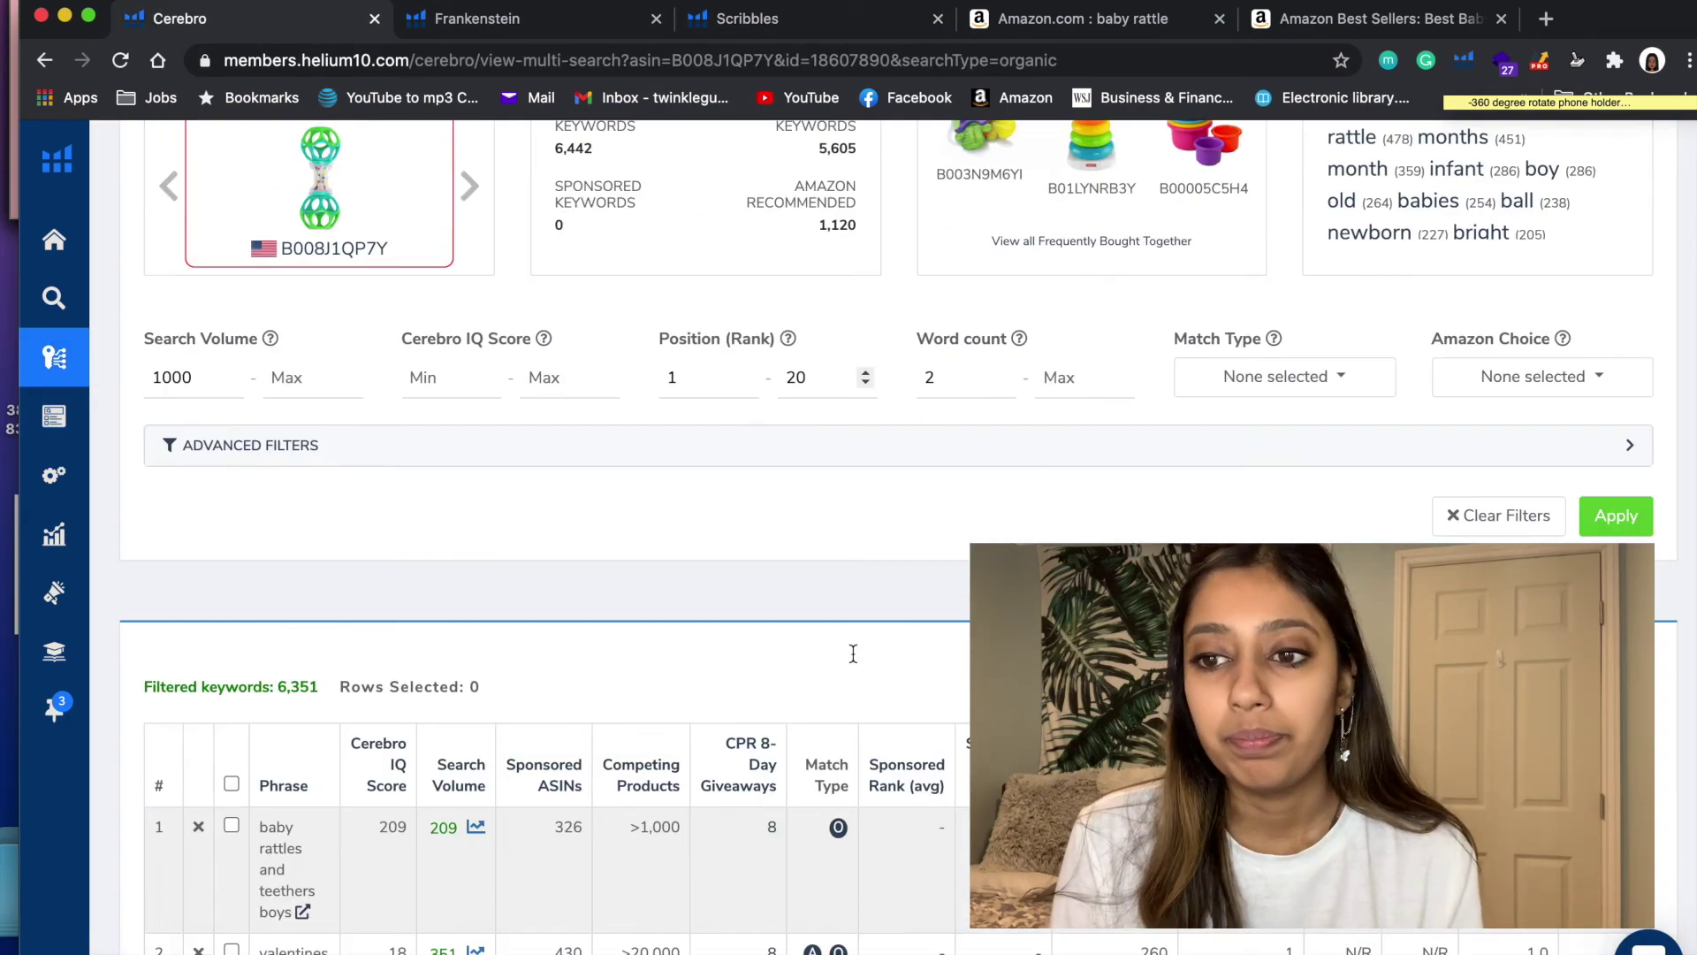
{"action": "scroll", "coordinate": [852, 650], "scroll_direction": "up", "scroll_amount": 1}
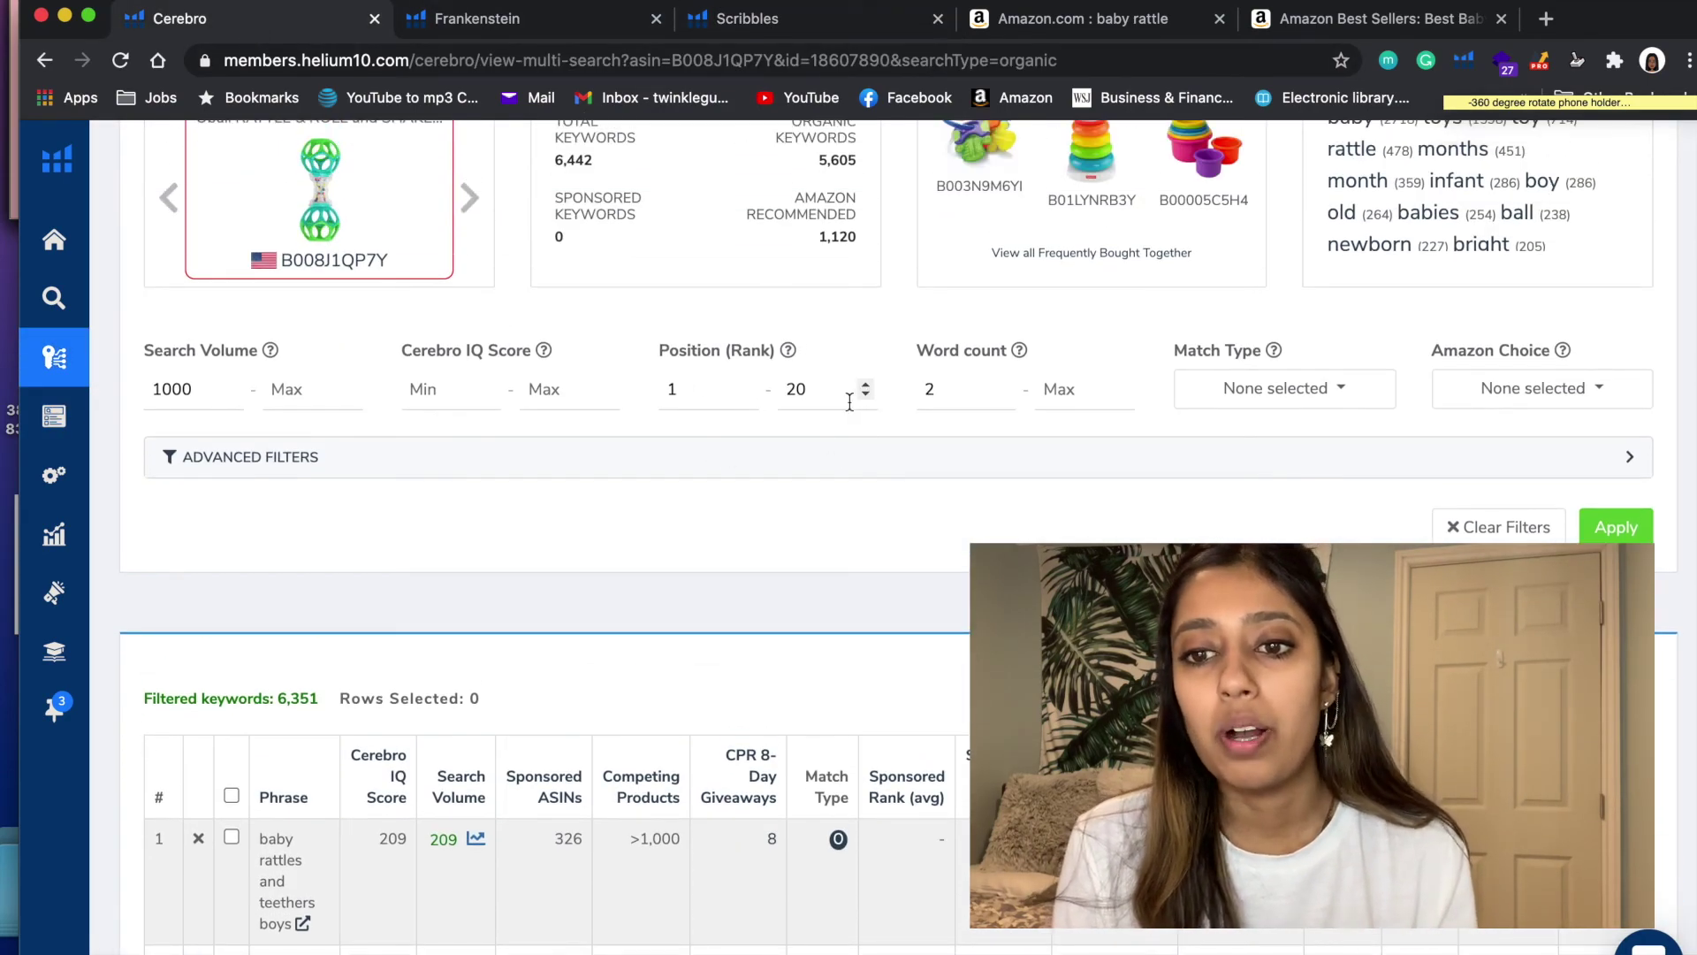
{"action": "scroll", "coordinate": [968, 616], "scroll_direction": "up", "scroll_amount": 1}
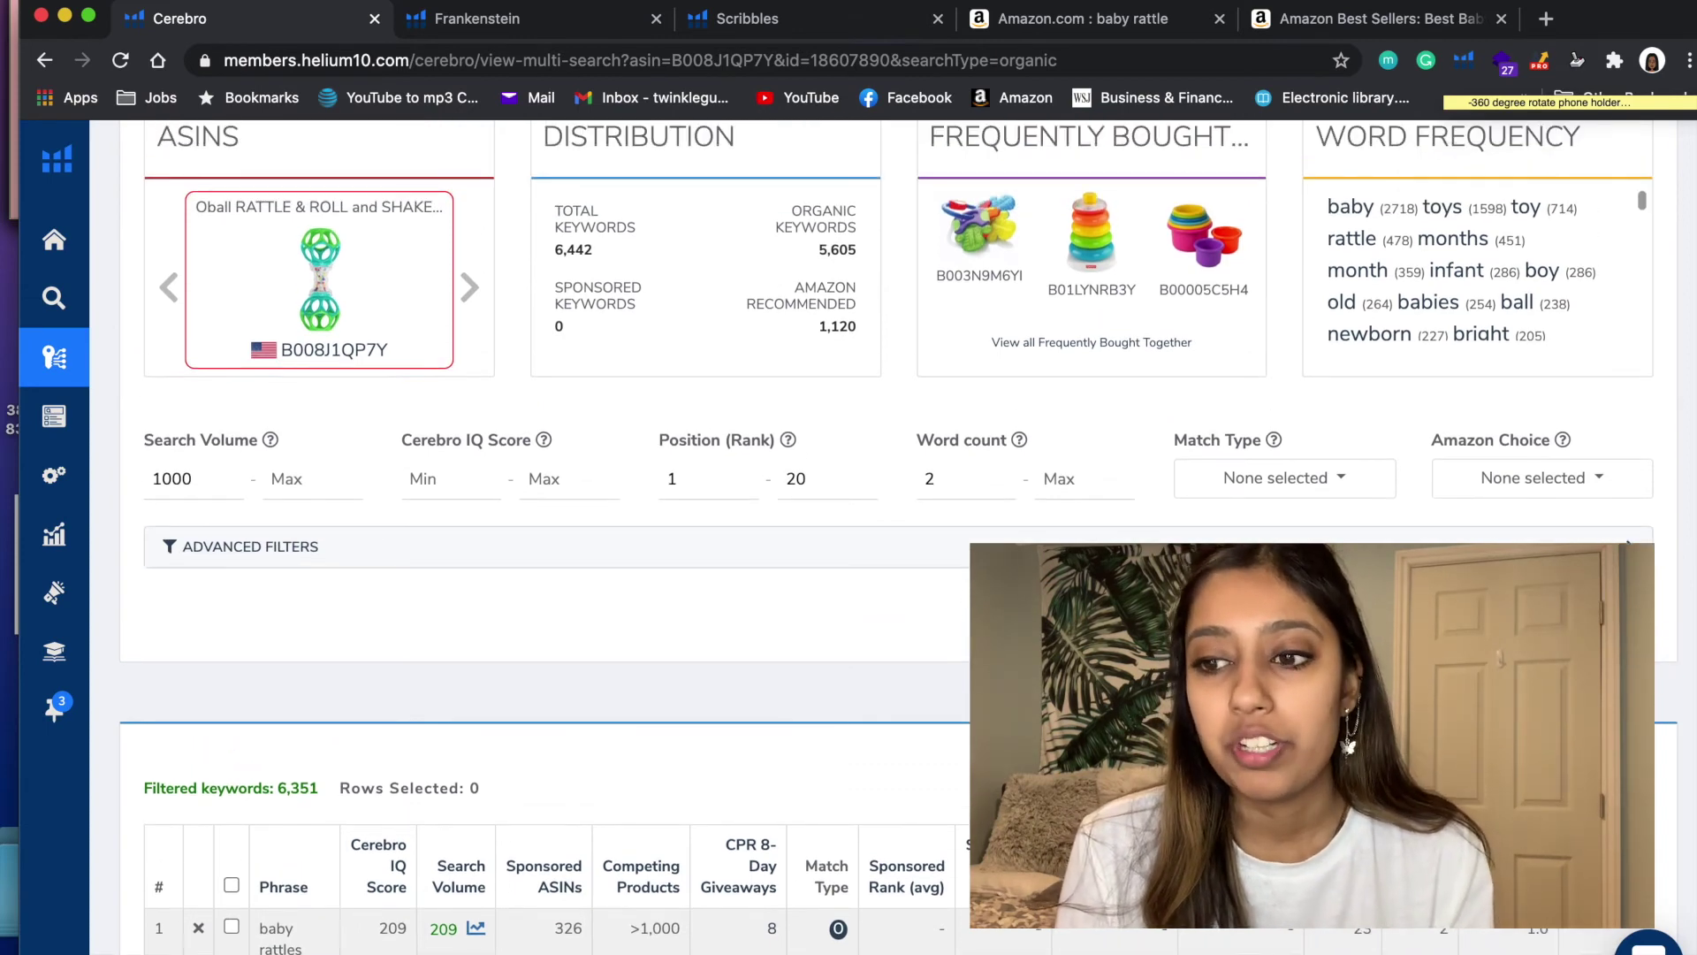
{"action": "left_click", "coordinate": [1402, 548]}
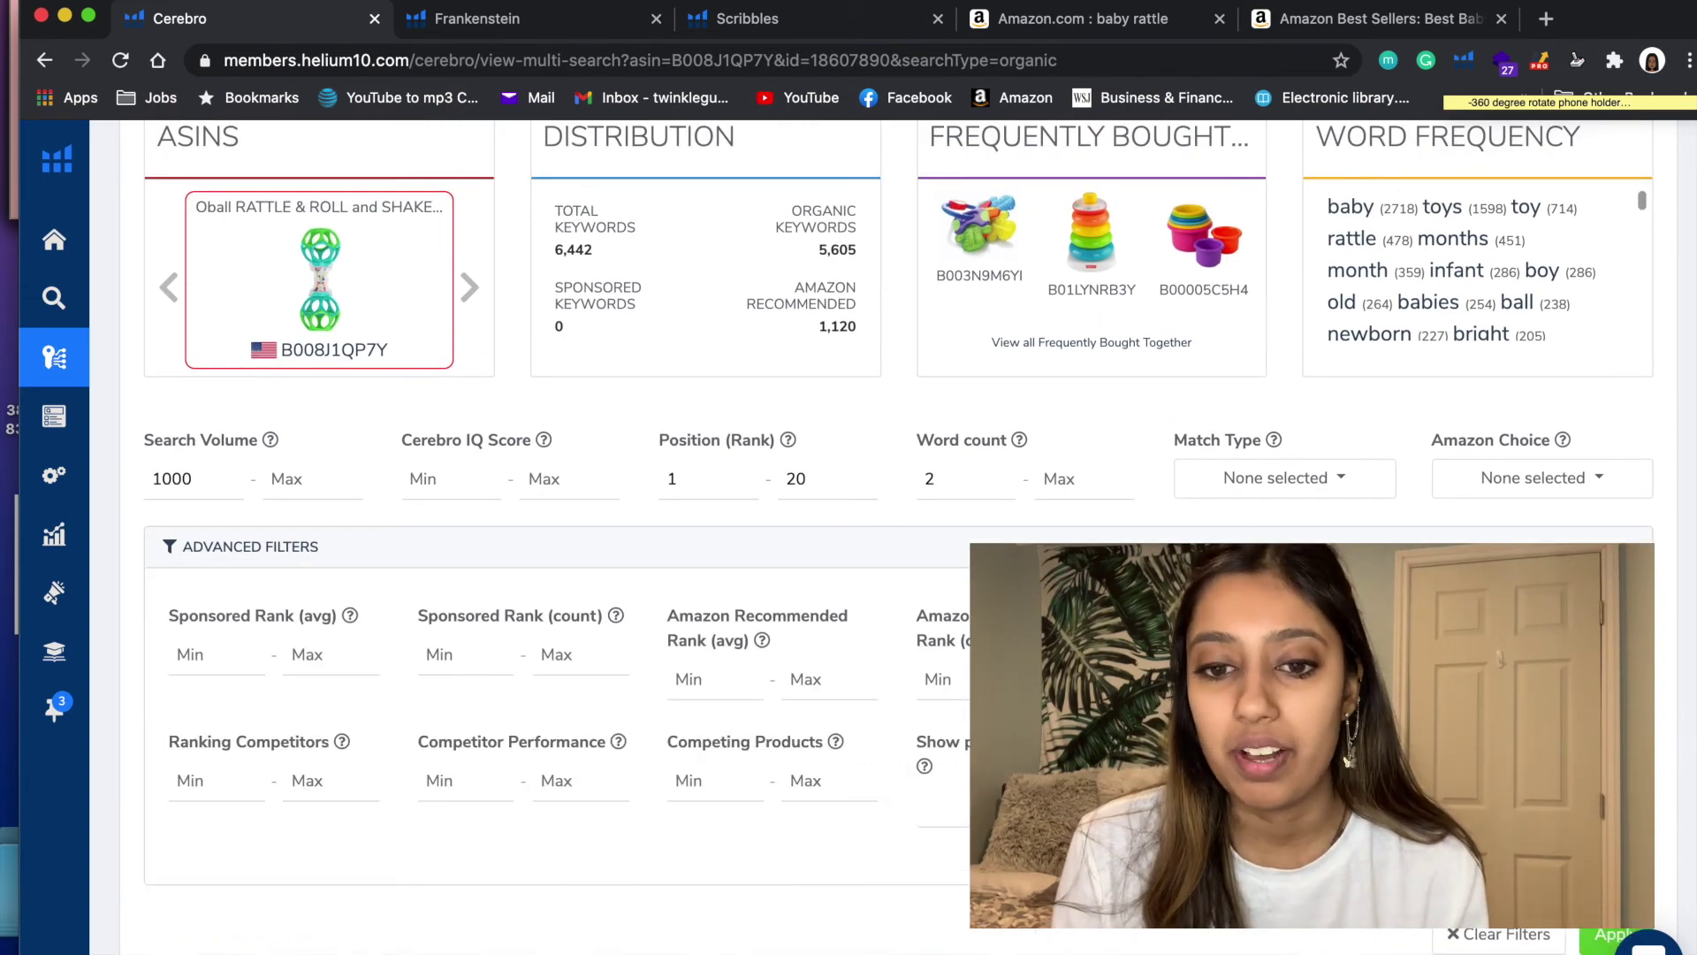
{"action": "scroll", "coordinate": [845, 721], "scroll_direction": "down", "scroll_amount": 1}
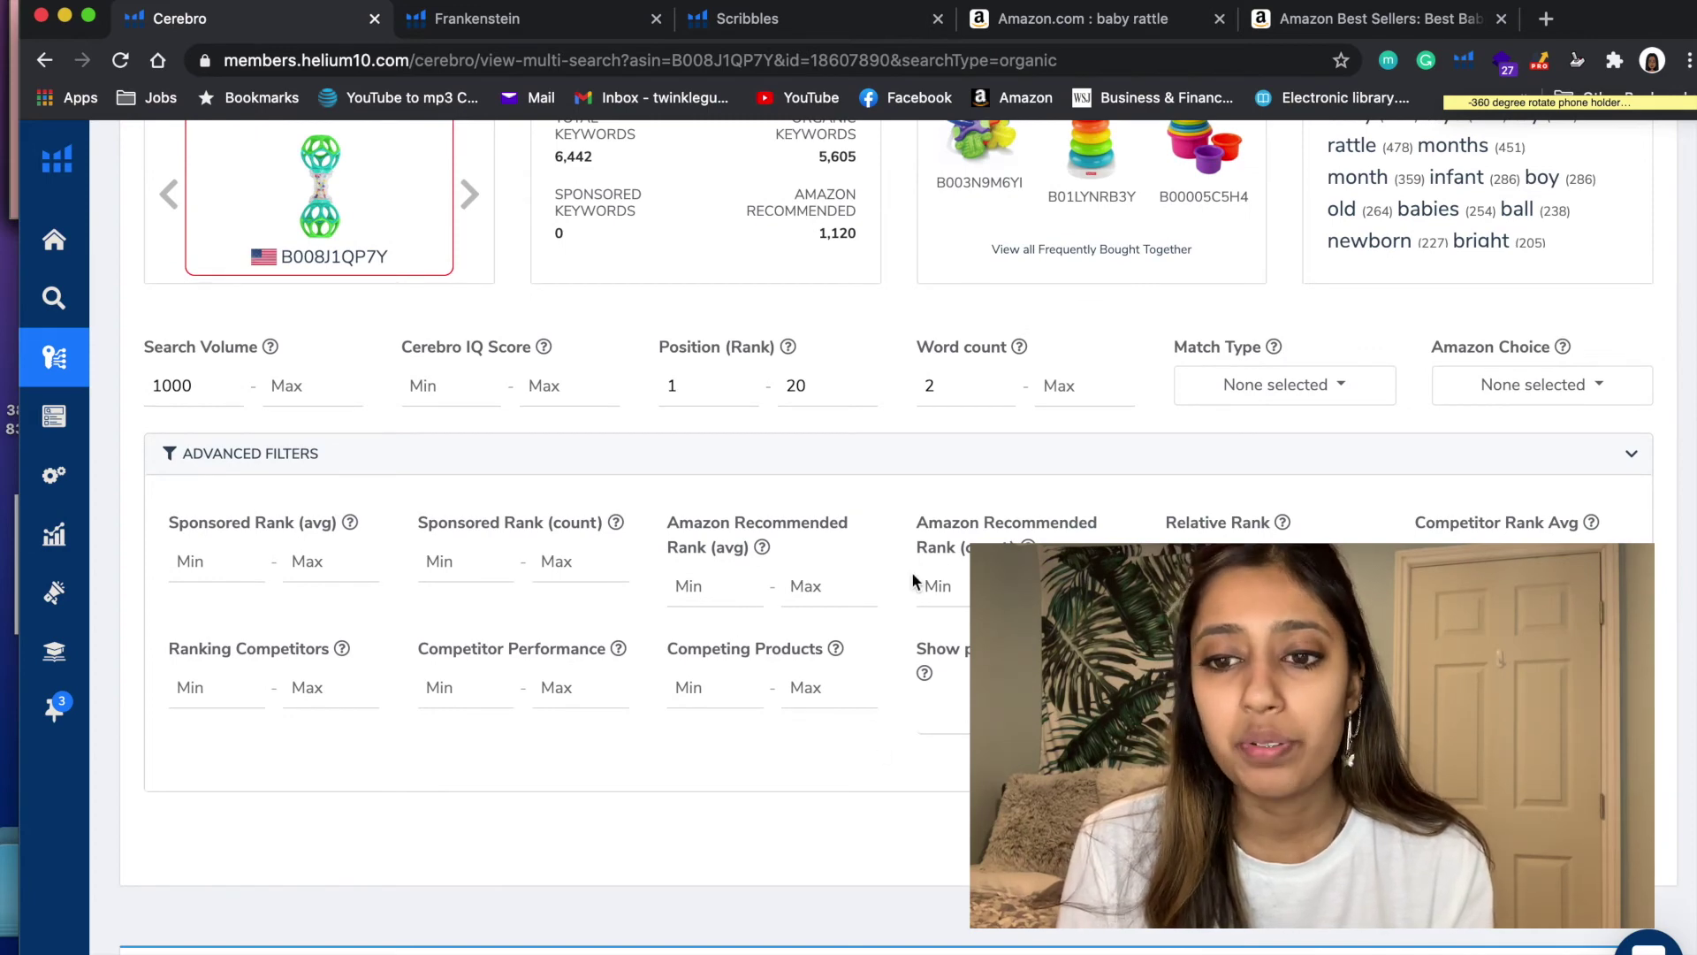
{"action": "left_click", "coordinate": [1284, 459]}
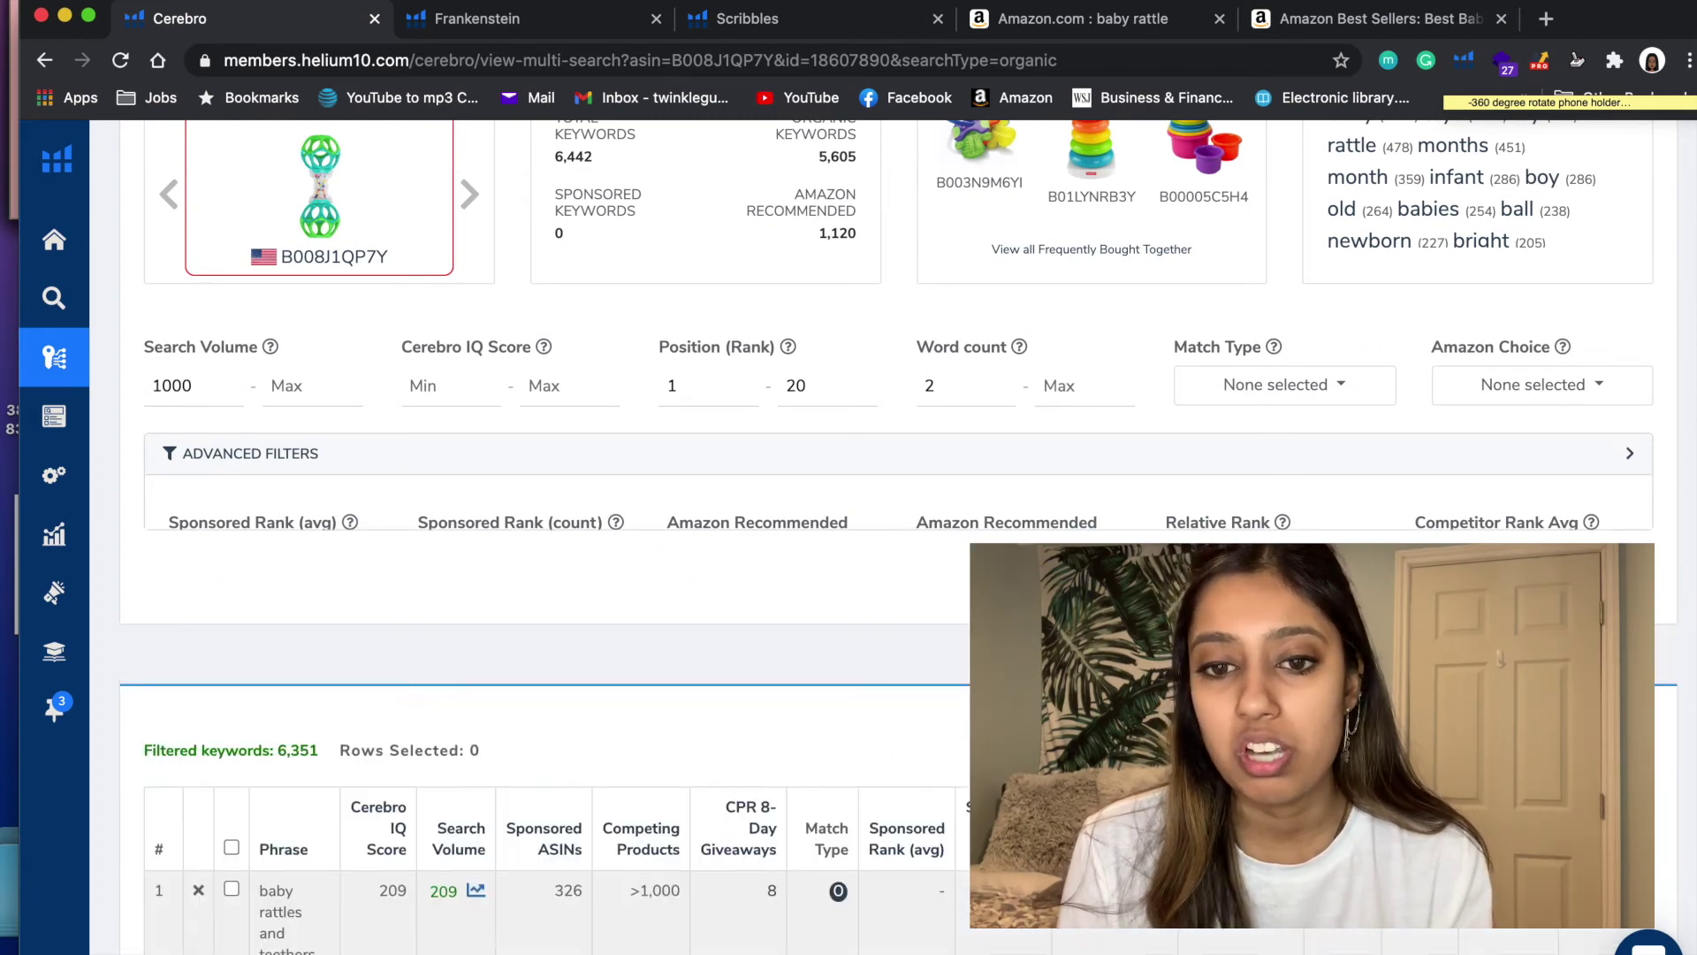
{"action": "scroll", "coordinate": [1284, 459], "scroll_direction": "up", "scroll_amount": 1}
{"action": "scroll", "coordinate": [899, 536], "scroll_direction": "up", "scroll_amount": 2}
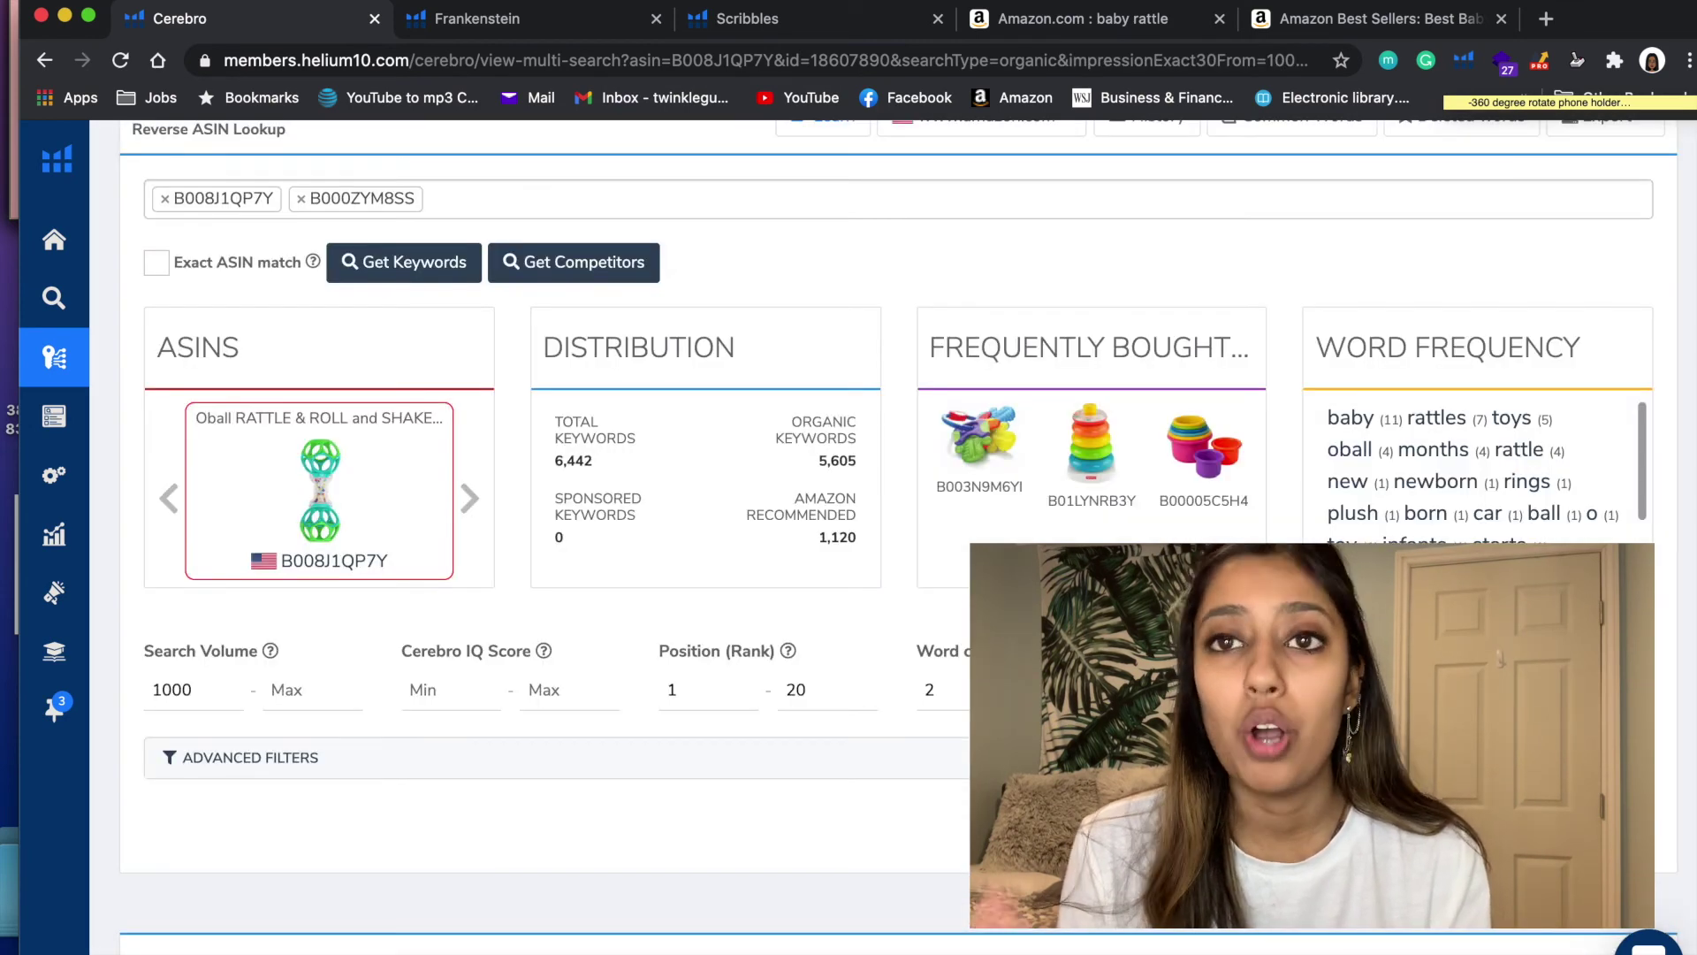
- Set the Match Type filter to Organic for the Cerebro keywords
{"action": "scroll", "coordinate": [899, 536], "scroll_direction": "down", "scroll_amount": 2}
{"action": "left_click", "coordinate": [1520, 505]}
{"action": "left_click", "coordinate": [1333, 506]}
{"action": "left_click", "coordinate": [1238, 574]}
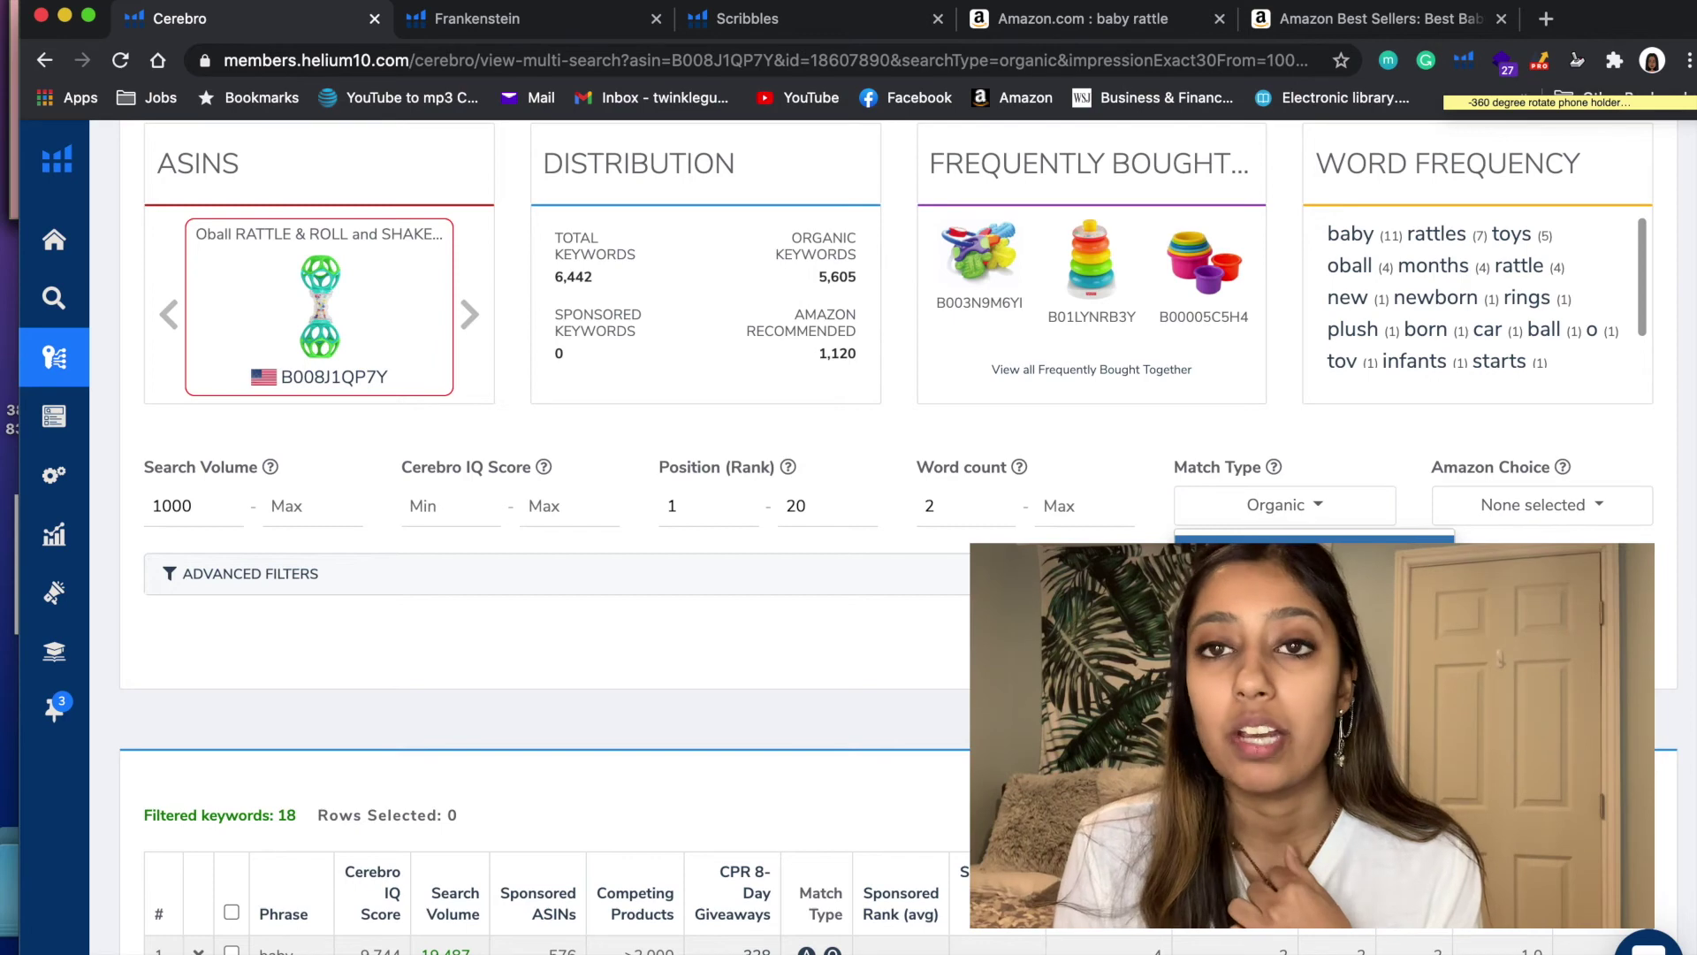
- Apply the Organic match type filter and examine the search volumes and match types of the filtered keywords
{"action": "key", "text": "Escape"}
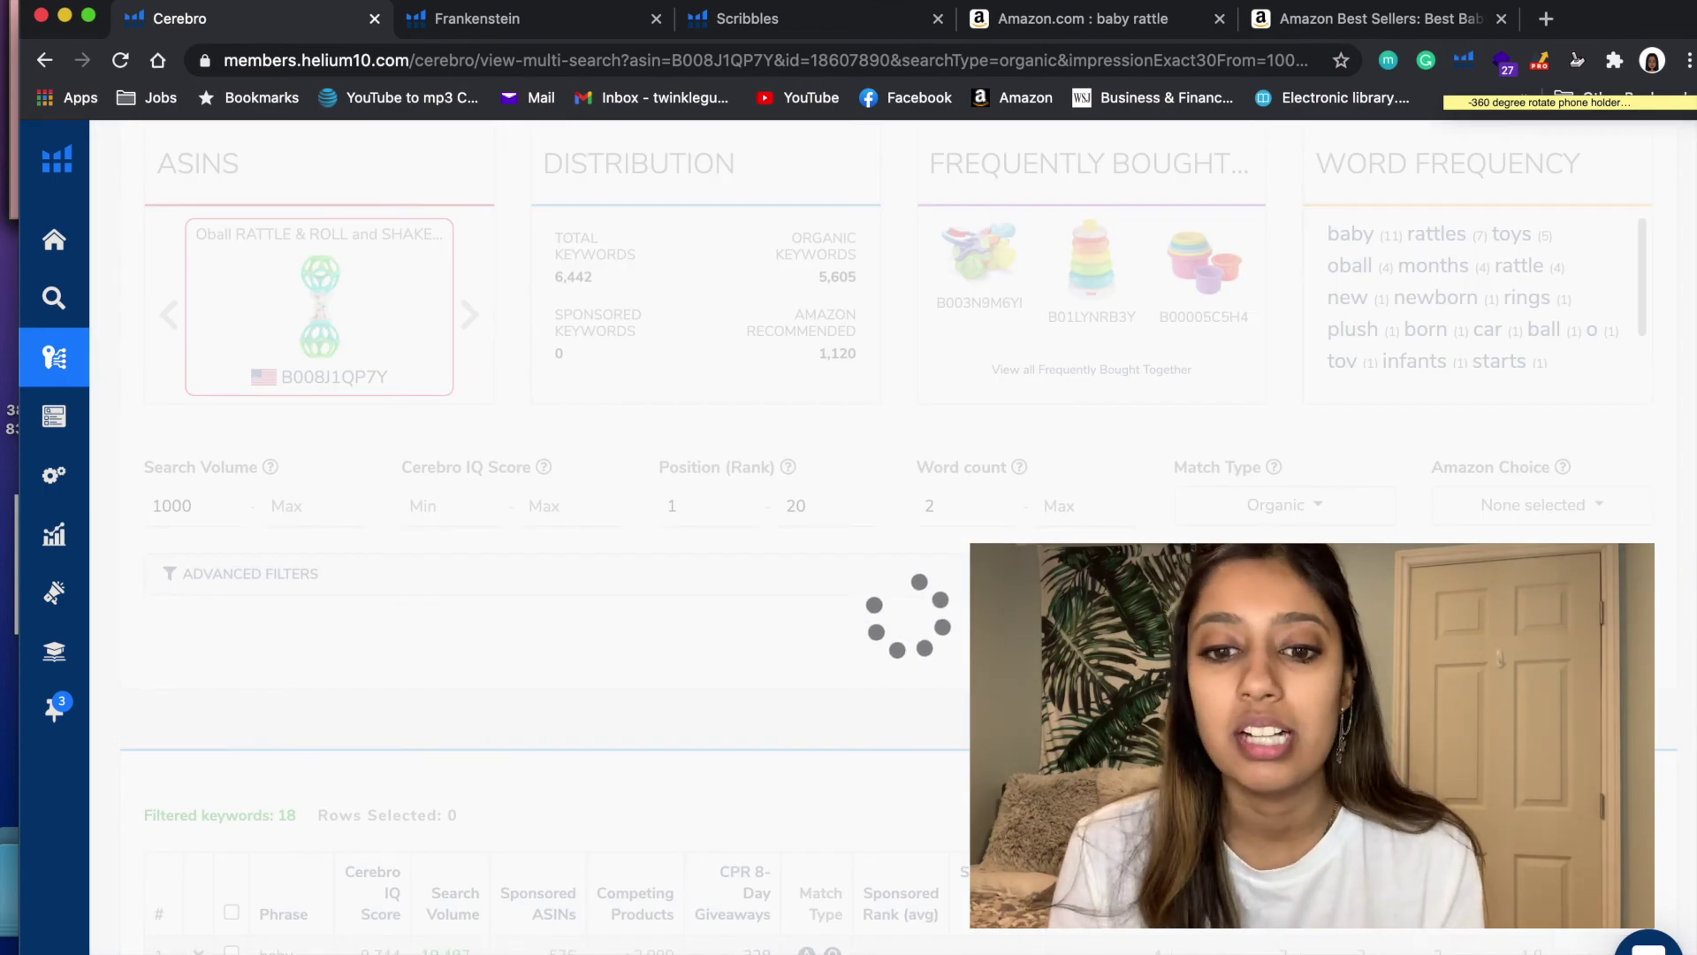
{"action": "scroll", "coordinate": [884, 530], "scroll_direction": "down", "scroll_amount": 7}
{"action": "scroll", "coordinate": [884, 531], "scroll_direction": "up", "scroll_amount": 5}
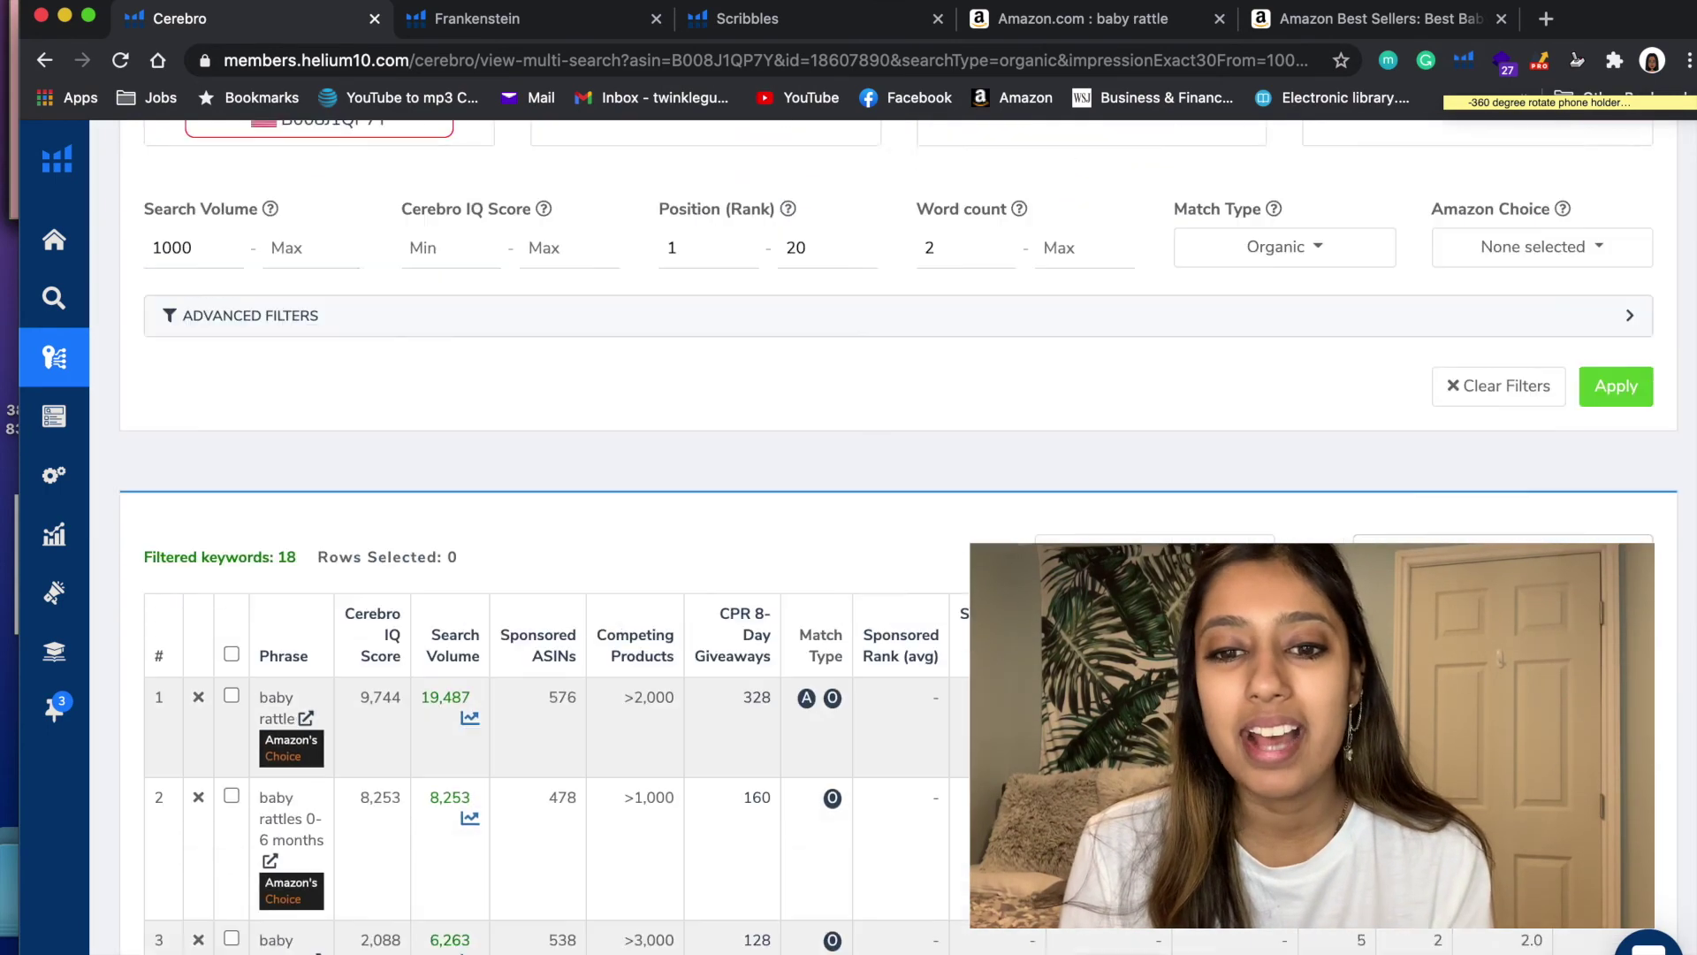
{"action": "scroll", "coordinate": [557, 840], "scroll_direction": "down", "scroll_amount": 2}
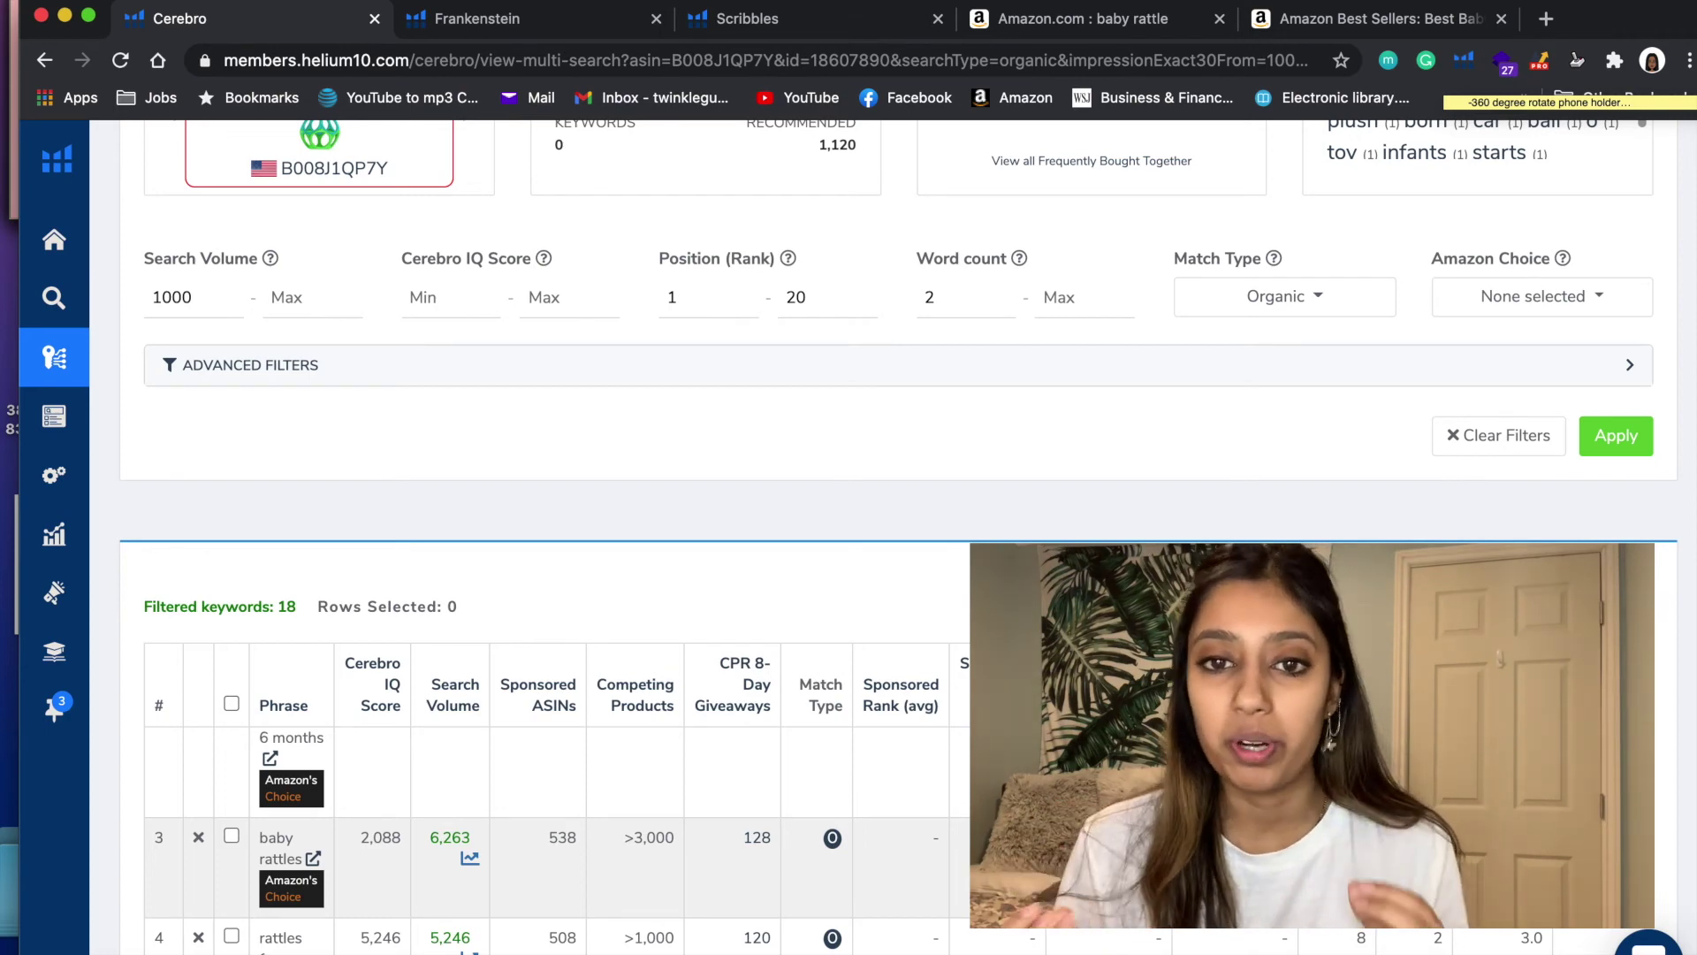
{"action": "scroll", "coordinate": [565, 795], "scroll_direction": "up", "scroll_amount": 5}
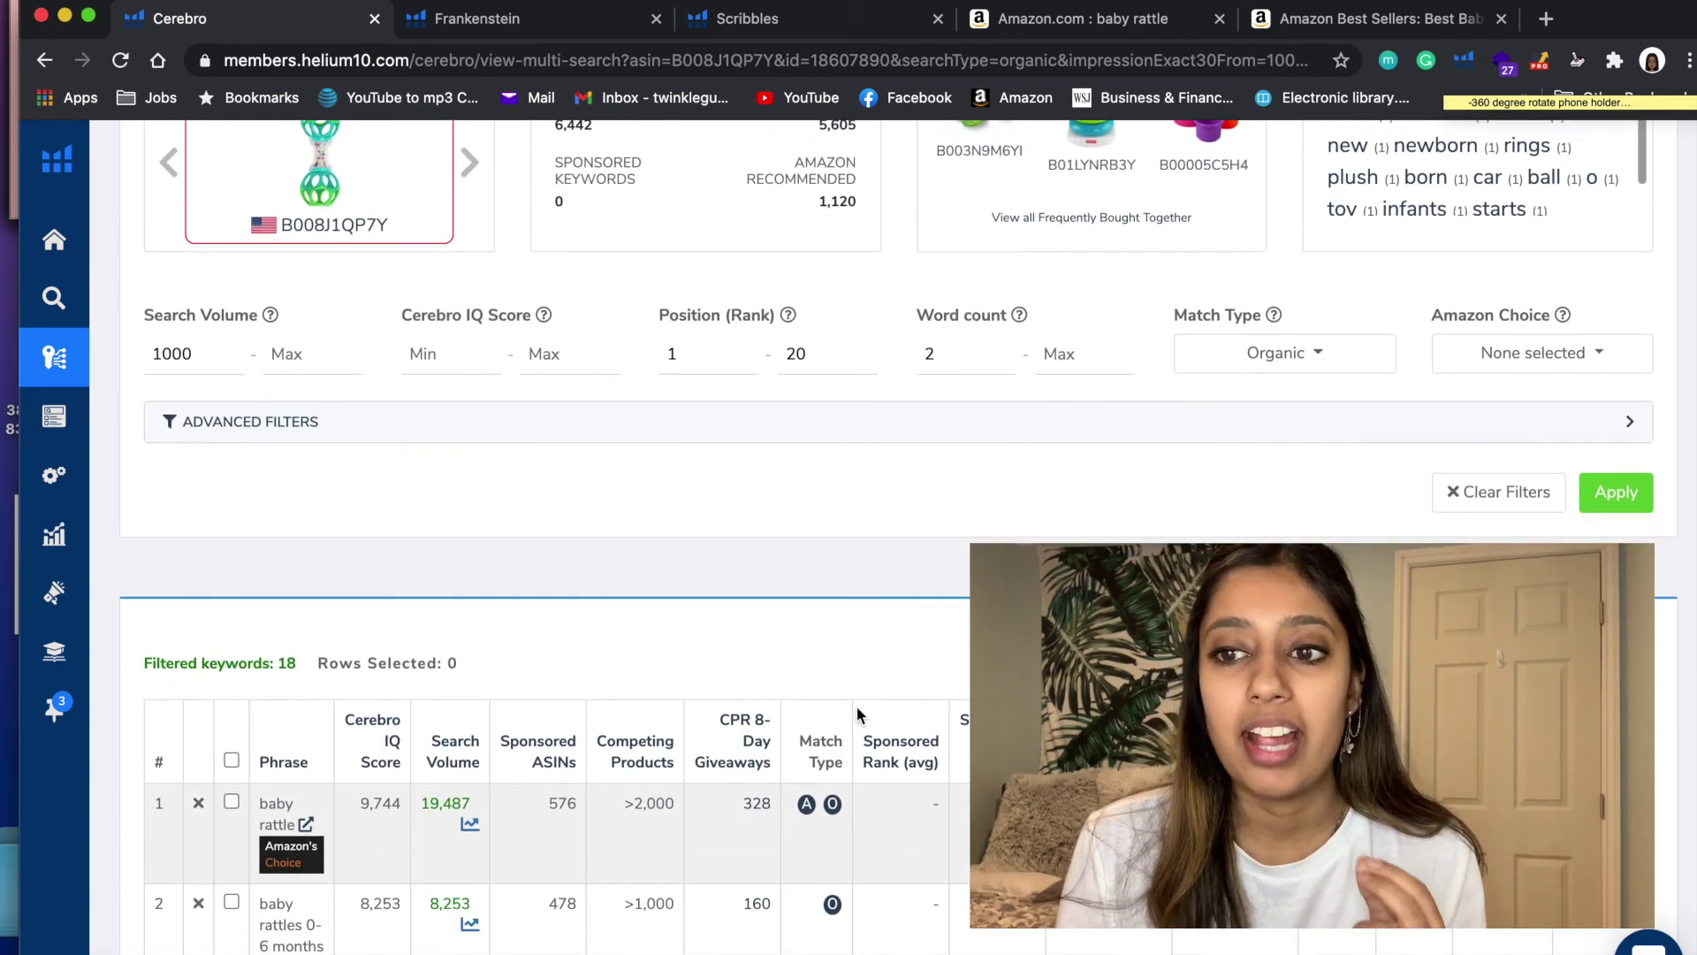
{"action": "scroll", "coordinate": [857, 706], "scroll_direction": "down", "scroll_amount": 4}
{"action": "scroll", "coordinate": [857, 707], "scroll_direction": "up", "scroll_amount": 2}
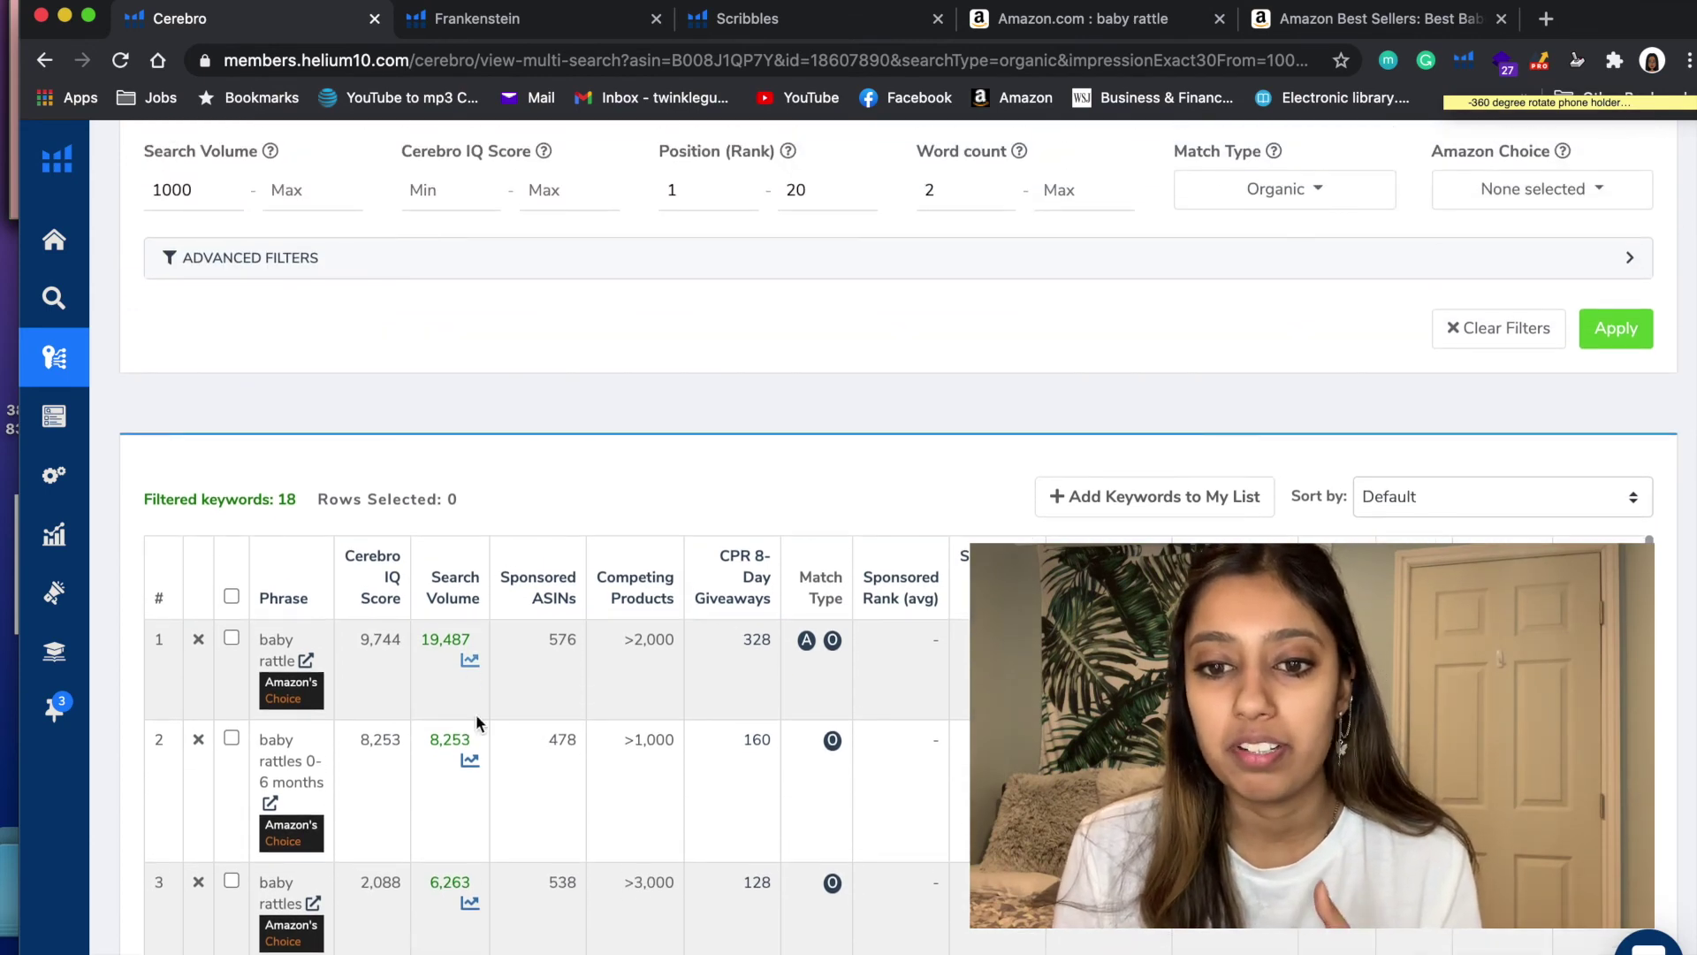
{"action": "scroll", "coordinate": [479, 723], "scroll_direction": "down", "scroll_amount": 2}
{"action": "scroll", "coordinate": [472, 714], "scroll_direction": "up", "scroll_amount": 2}
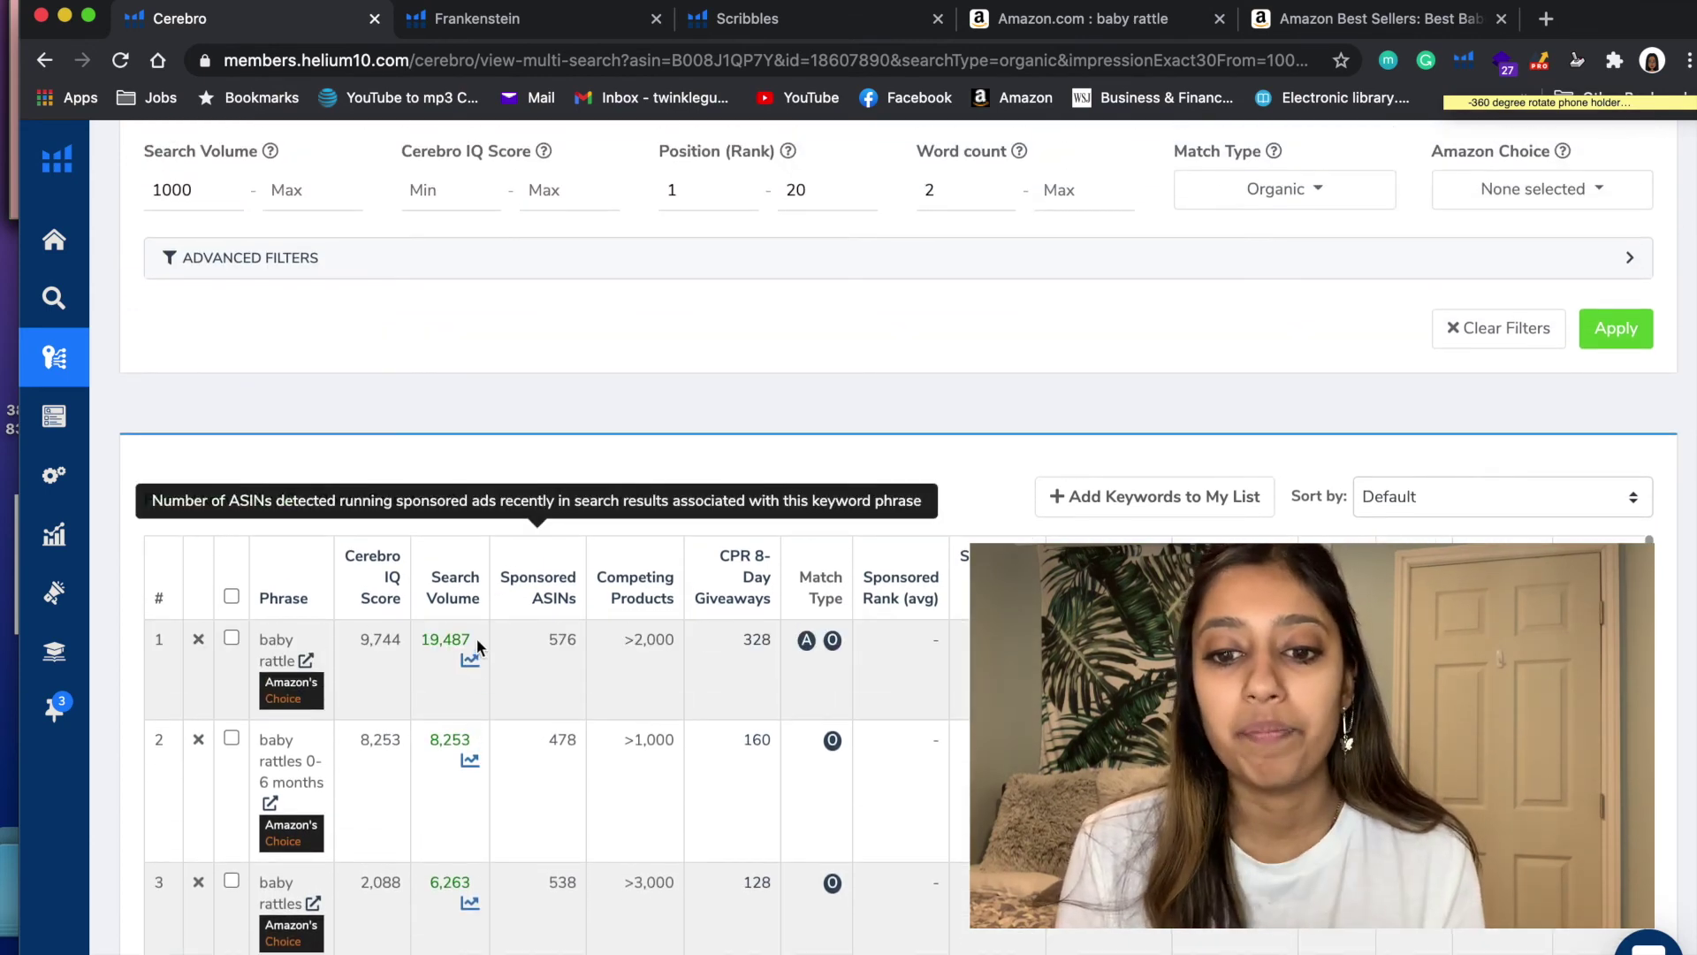
{"action": "scroll", "coordinate": [681, 336], "scroll_direction": "down", "scroll_amount": 2}
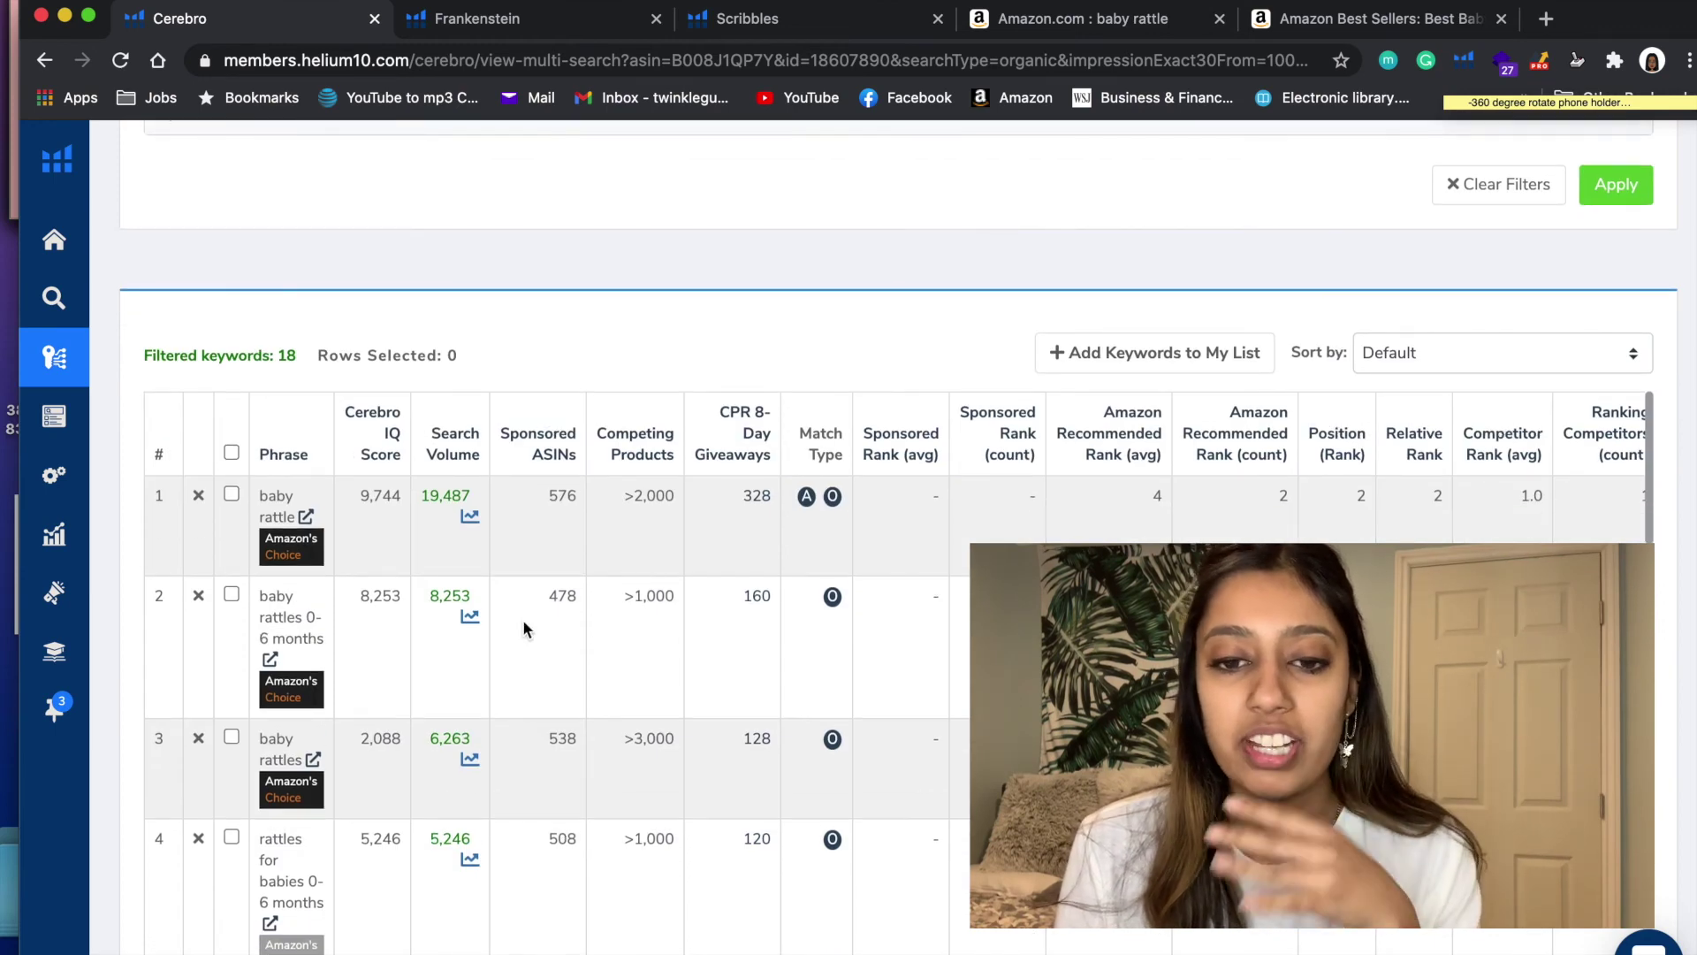
- Examine the filtered phrases for rattle keywords aimed at specific baby ages, such as "baby rattles 0-6 months"
{"action": "left_click_drag", "start_coordinate": [269, 596], "coordinate": [283, 663]}
{"action": "left_click", "coordinate": [280, 623]}
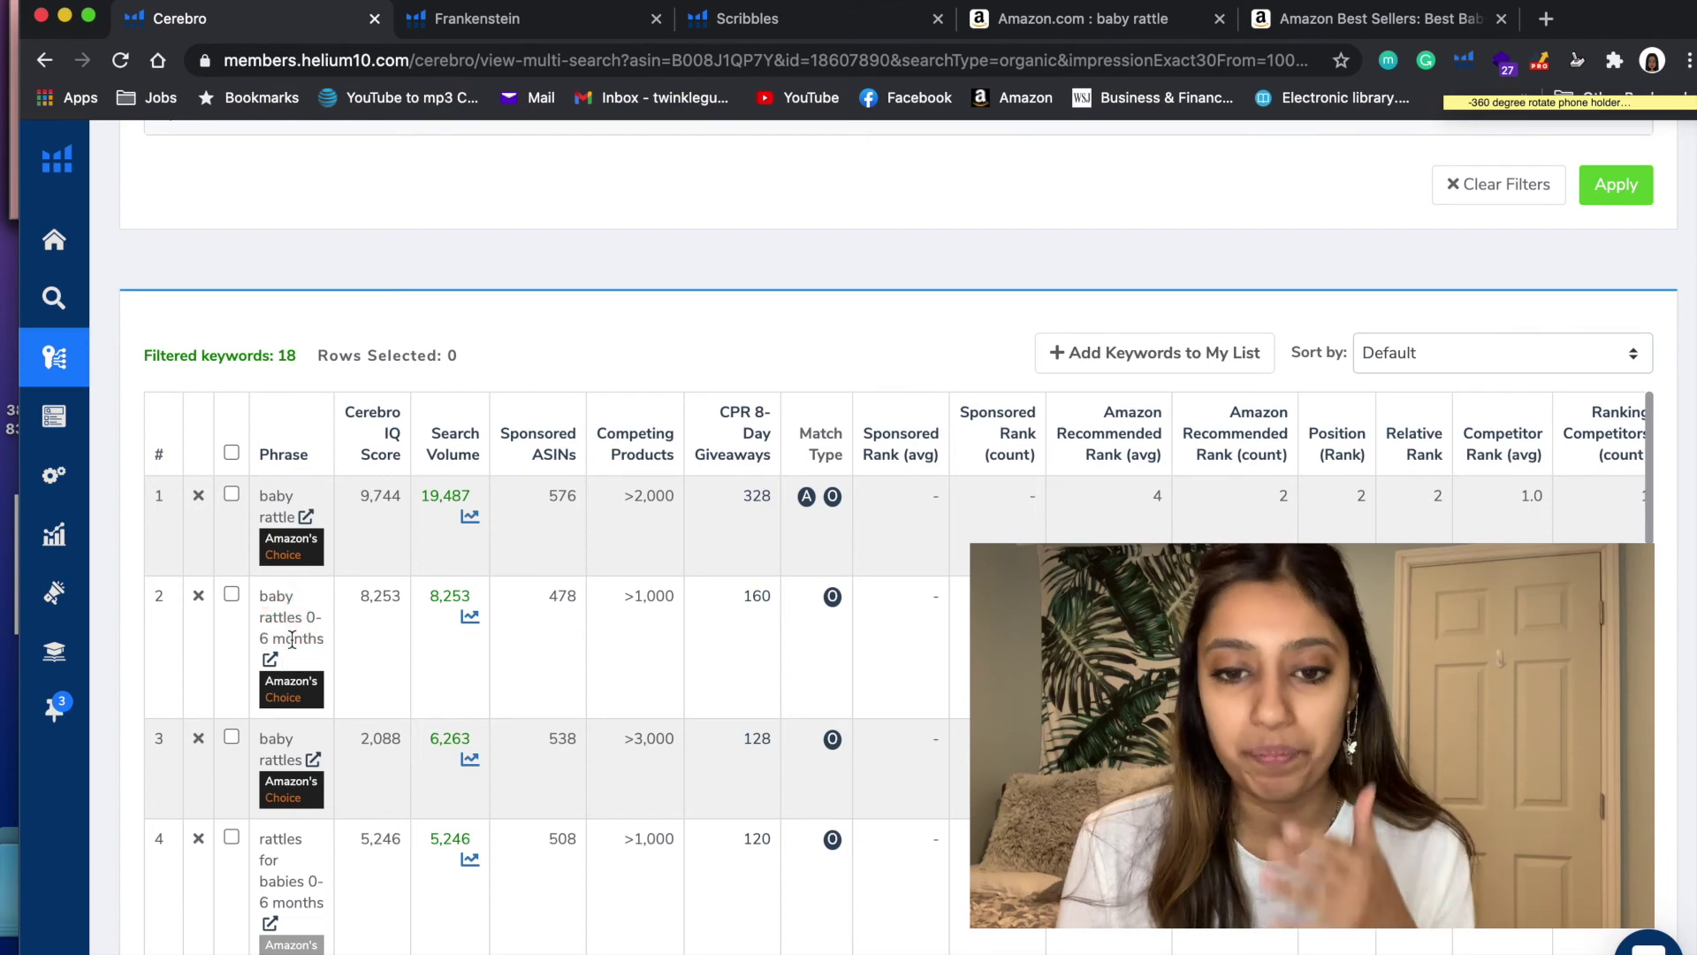
{"action": "left_click_drag", "start_coordinate": [260, 601], "coordinate": [283, 662]}
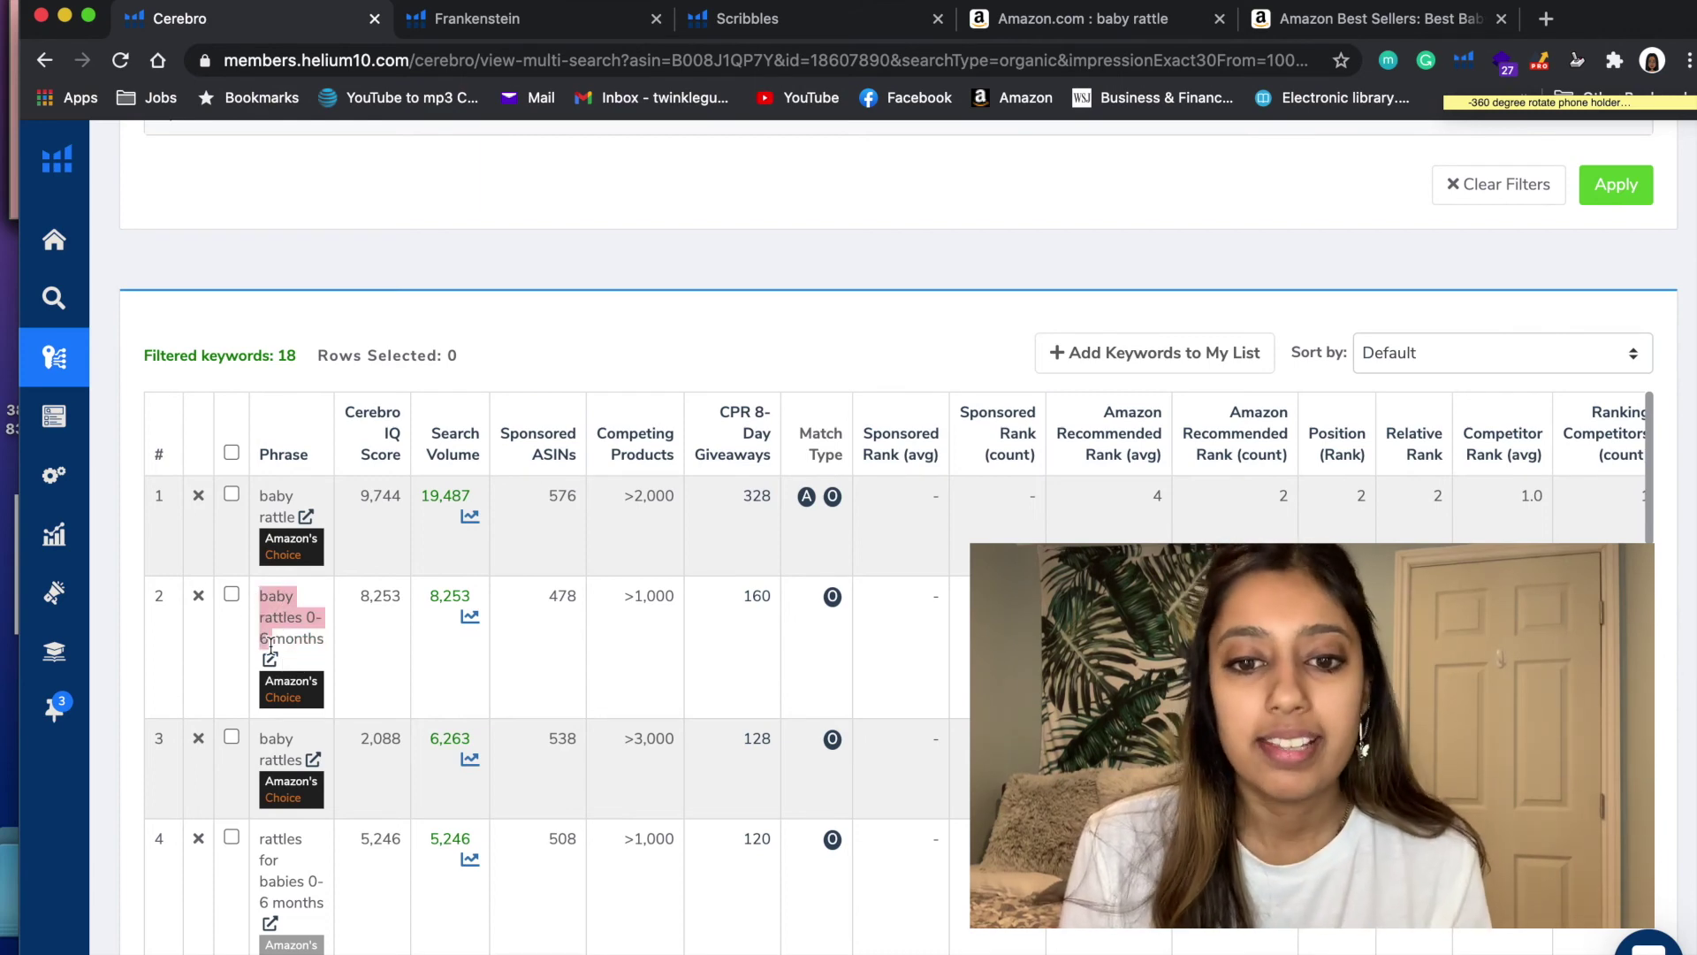
{"action": "scroll", "coordinate": [279, 619], "scroll_direction": "down", "scroll_amount": 2}
{"action": "left_click", "coordinate": [280, 579]}
{"action": "left_click_drag", "start_coordinate": [279, 579], "coordinate": [281, 586]}
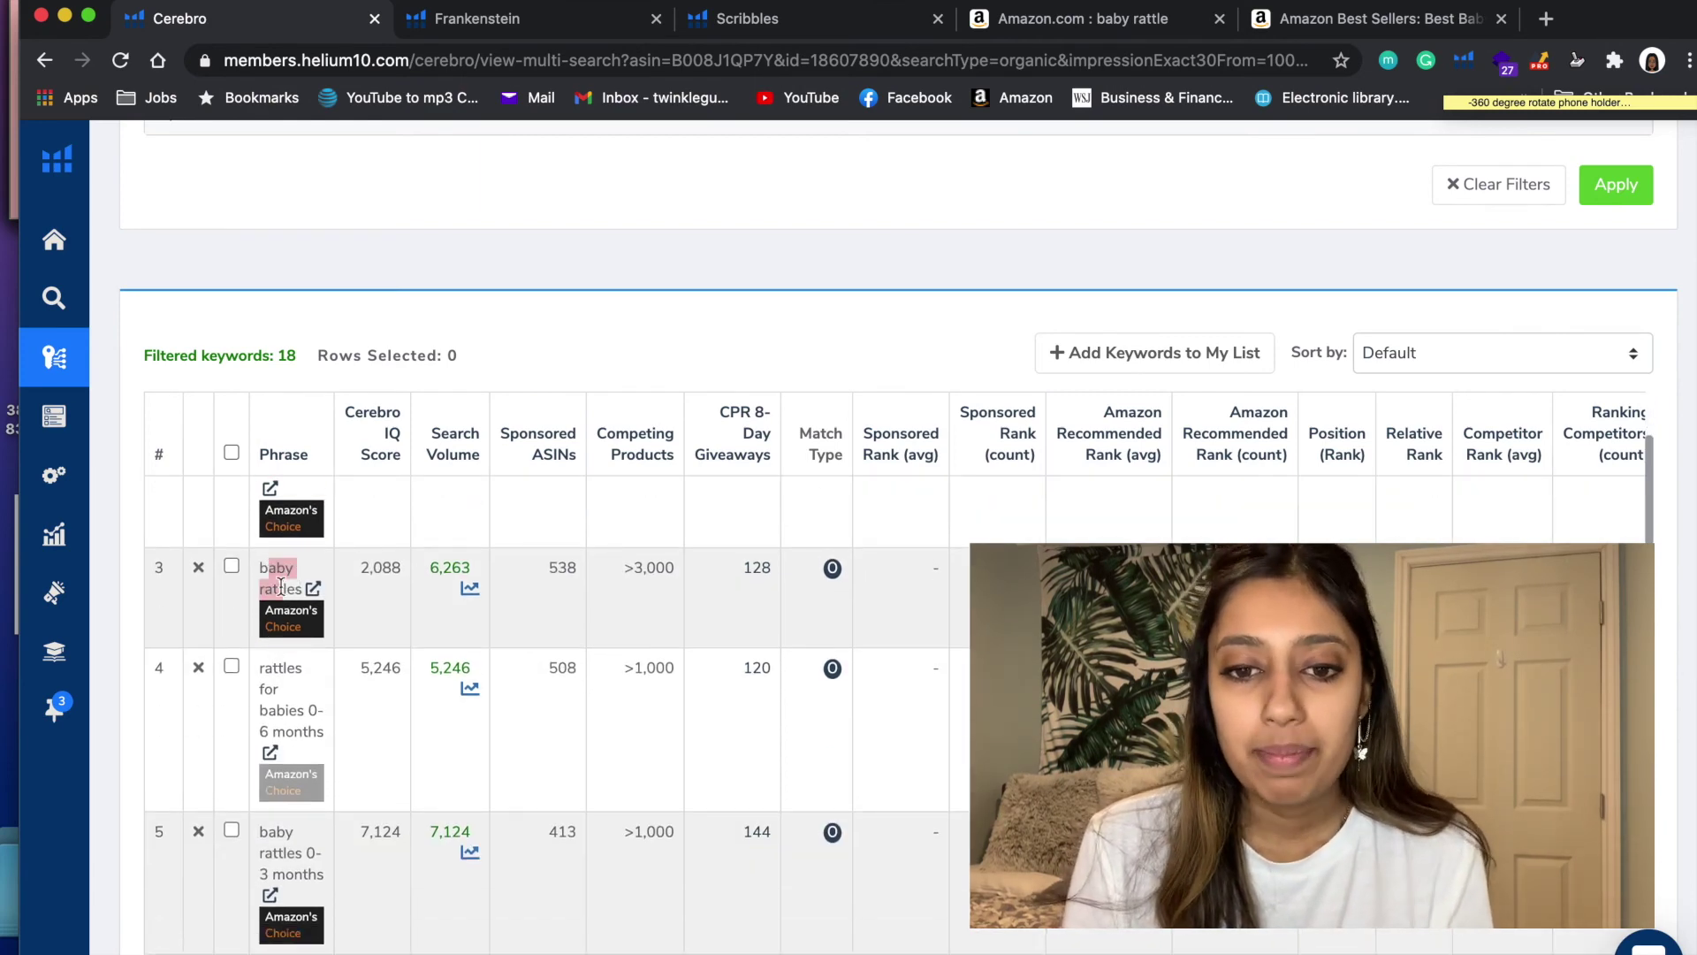
{"action": "left_click", "coordinate": [258, 669]}
{"action": "scroll", "coordinate": [269, 734], "scroll_direction": "down", "scroll_amount": 2}
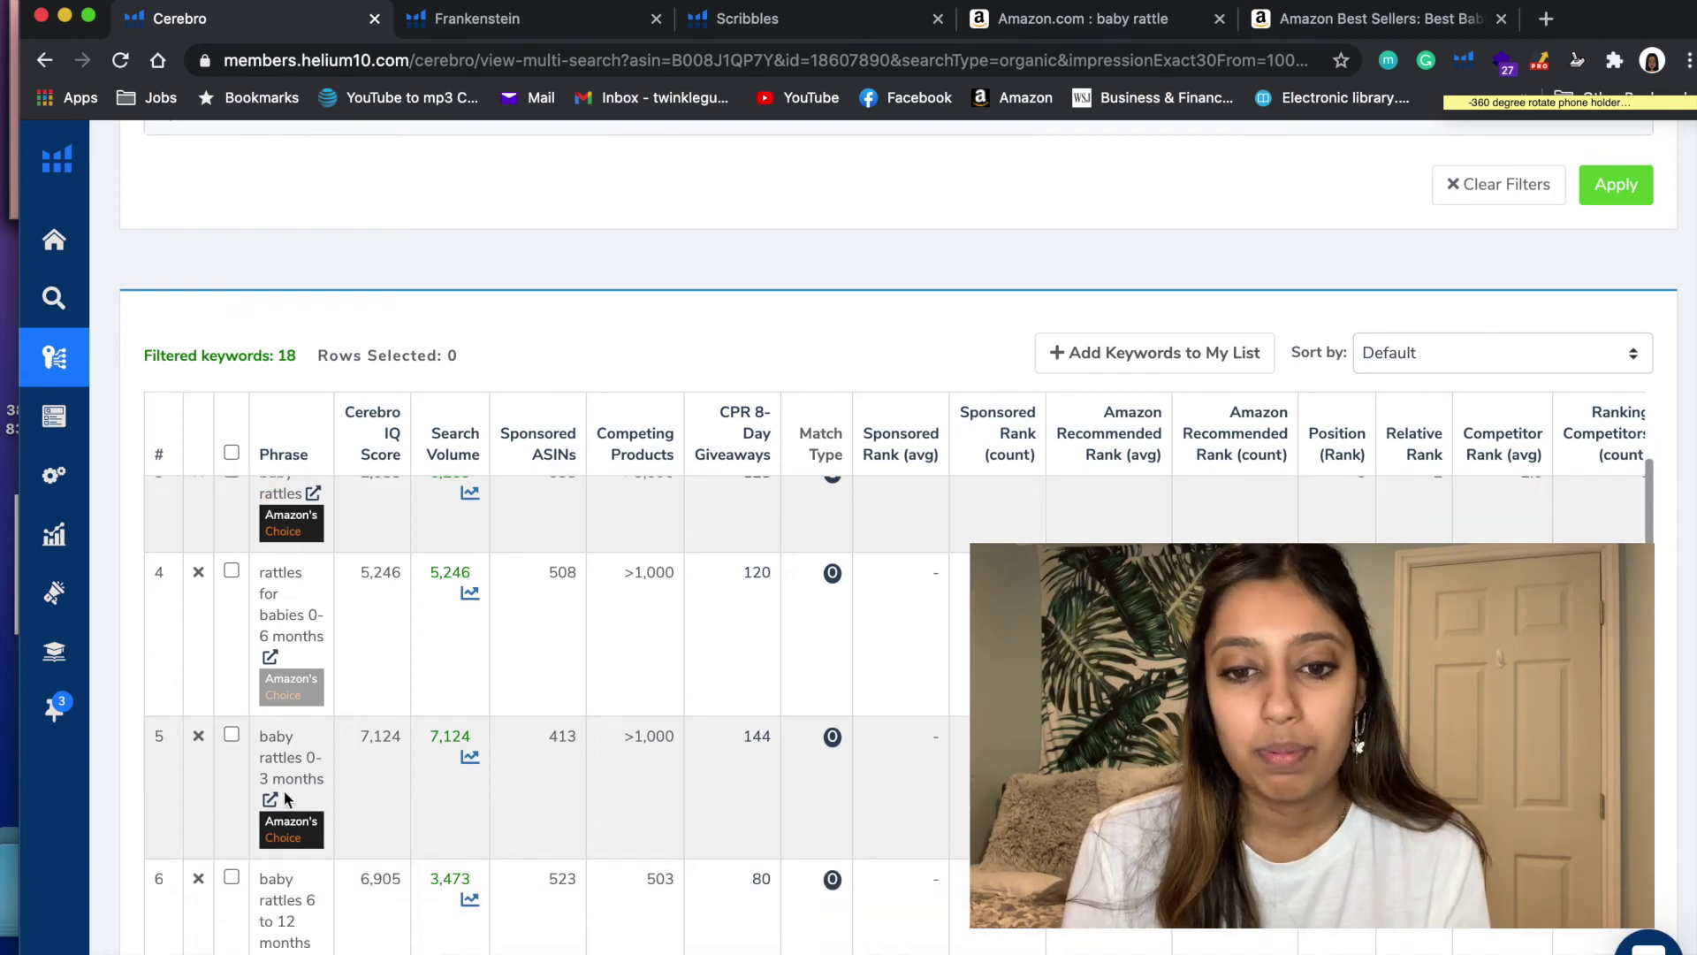
{"action": "left_click_drag", "start_coordinate": [268, 741], "coordinate": [273, 788]}
{"action": "scroll", "coordinate": [269, 738], "scroll_direction": "down", "scroll_amount": 2}
{"action": "scroll", "coordinate": [277, 804], "scroll_direction": "down", "scroll_amount": 2}
{"action": "scroll", "coordinate": [283, 801], "scroll_direction": "up", "scroll_amount": 10}
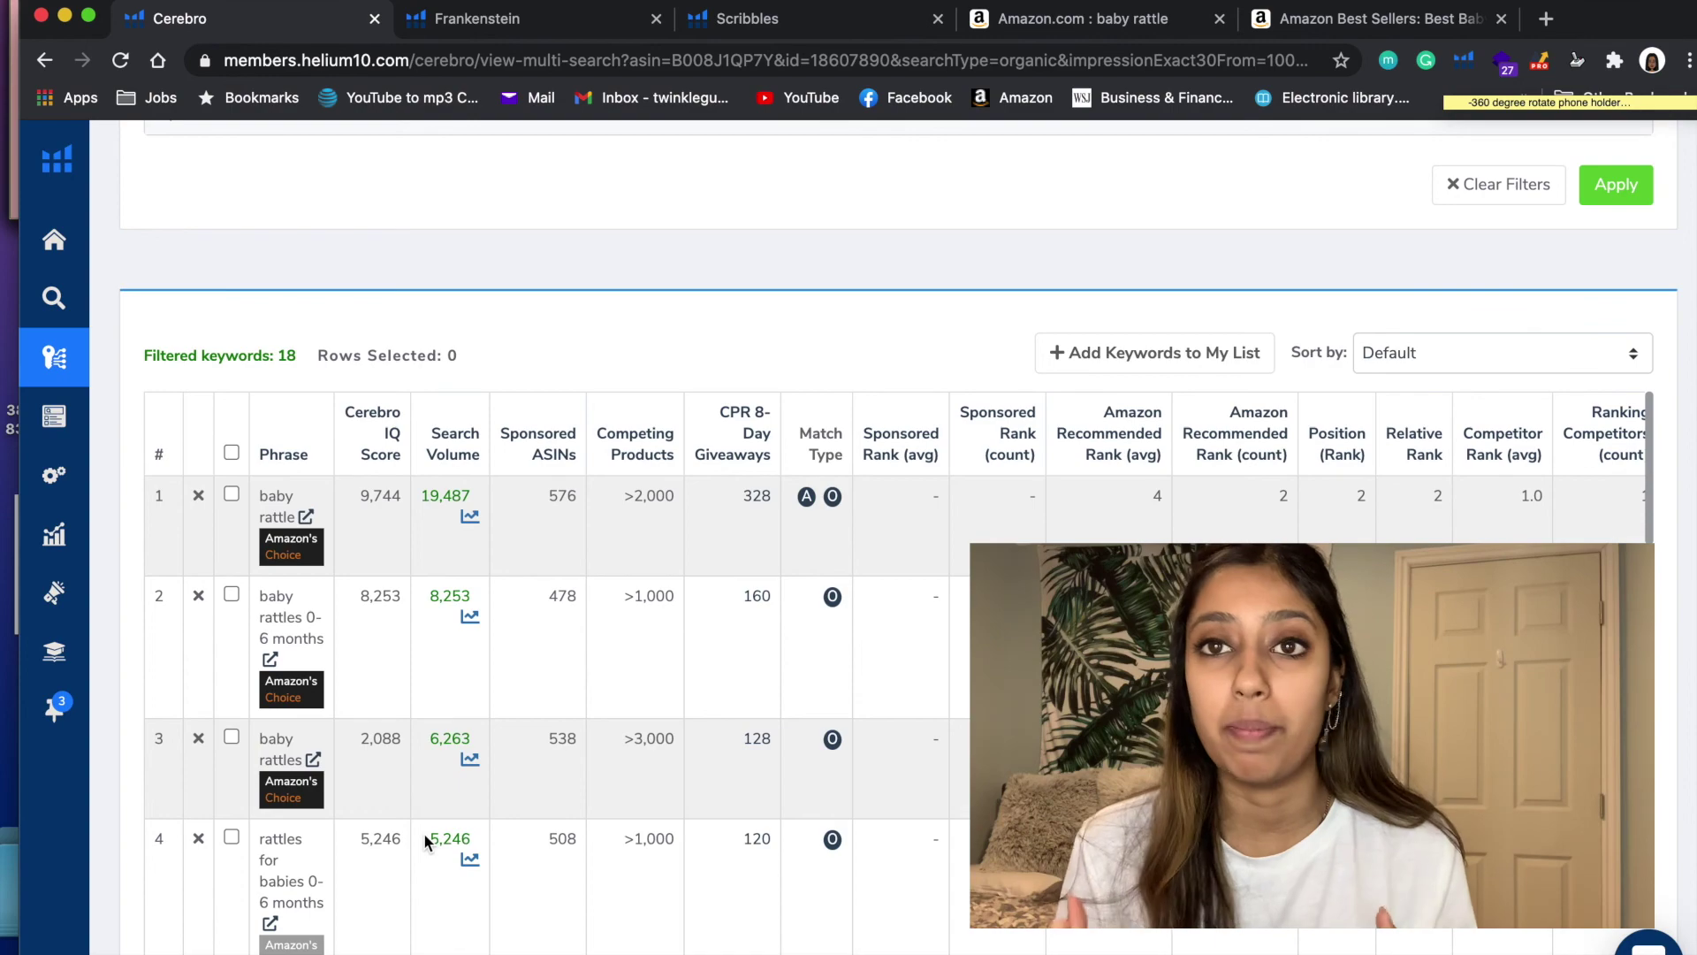
{"action": "scroll", "coordinate": [425, 840], "scroll_direction": "up", "scroll_amount": 15}
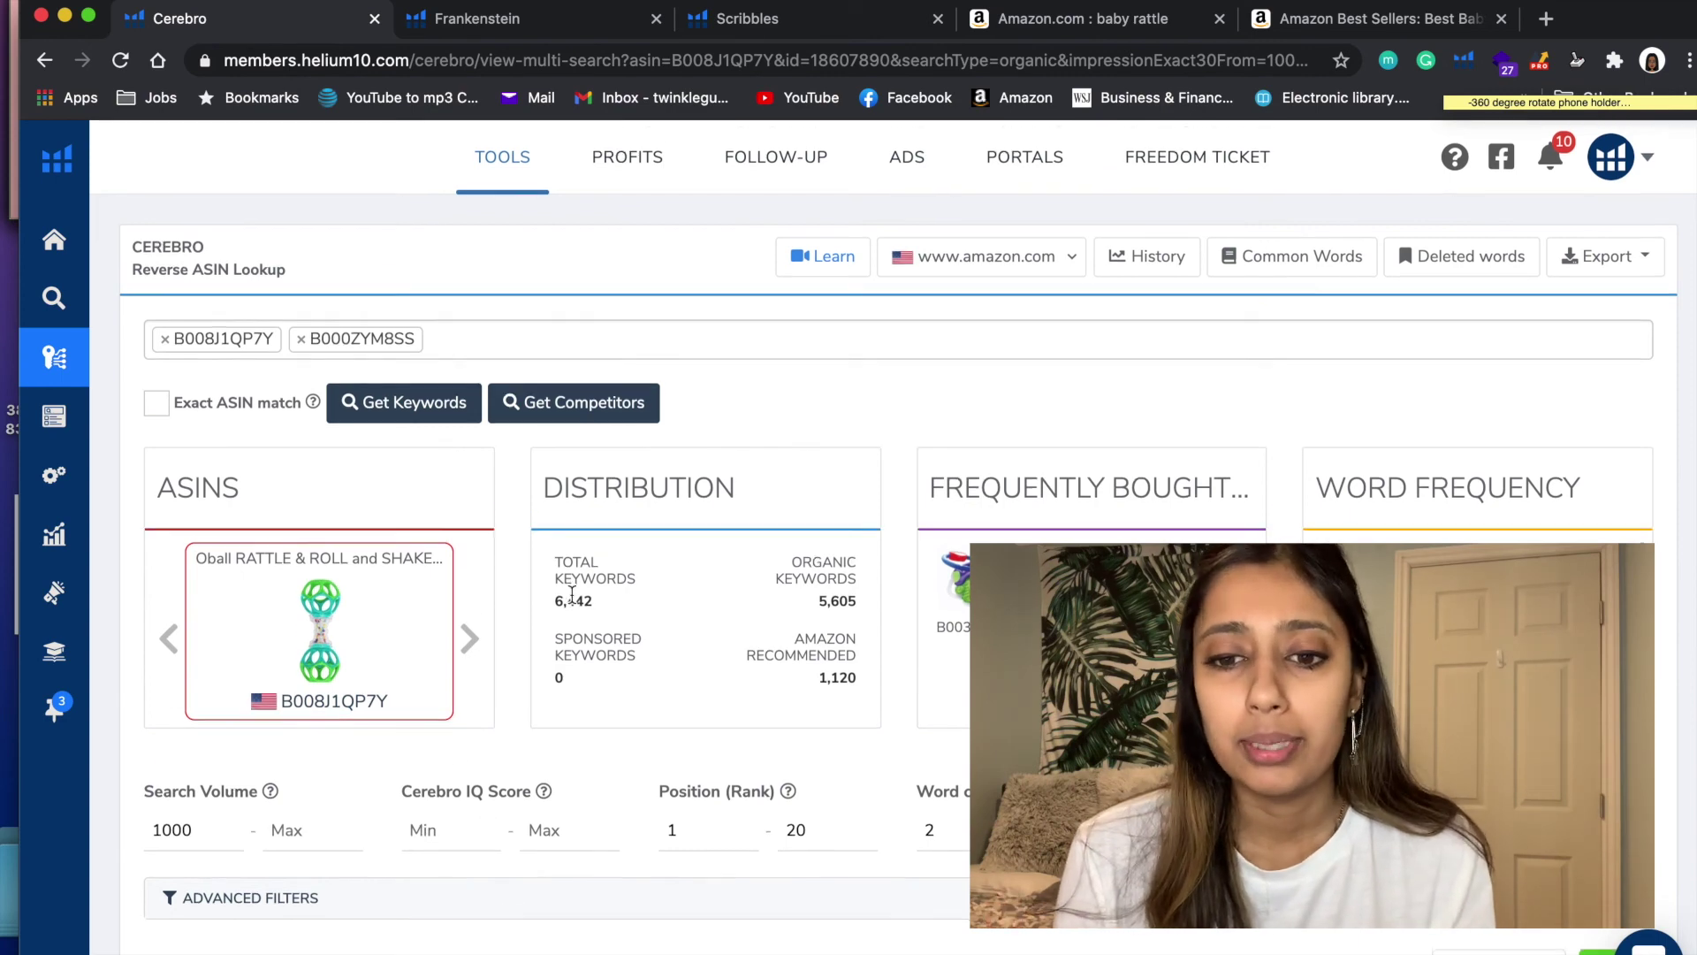
- Expand the advanced filters and set the minimum for Ranking Competitors to 3
{"action": "scroll", "coordinate": [573, 574], "scroll_direction": "down", "scroll_amount": 2}
{"action": "scroll", "coordinate": [573, 601], "scroll_direction": "down", "scroll_amount": 3}
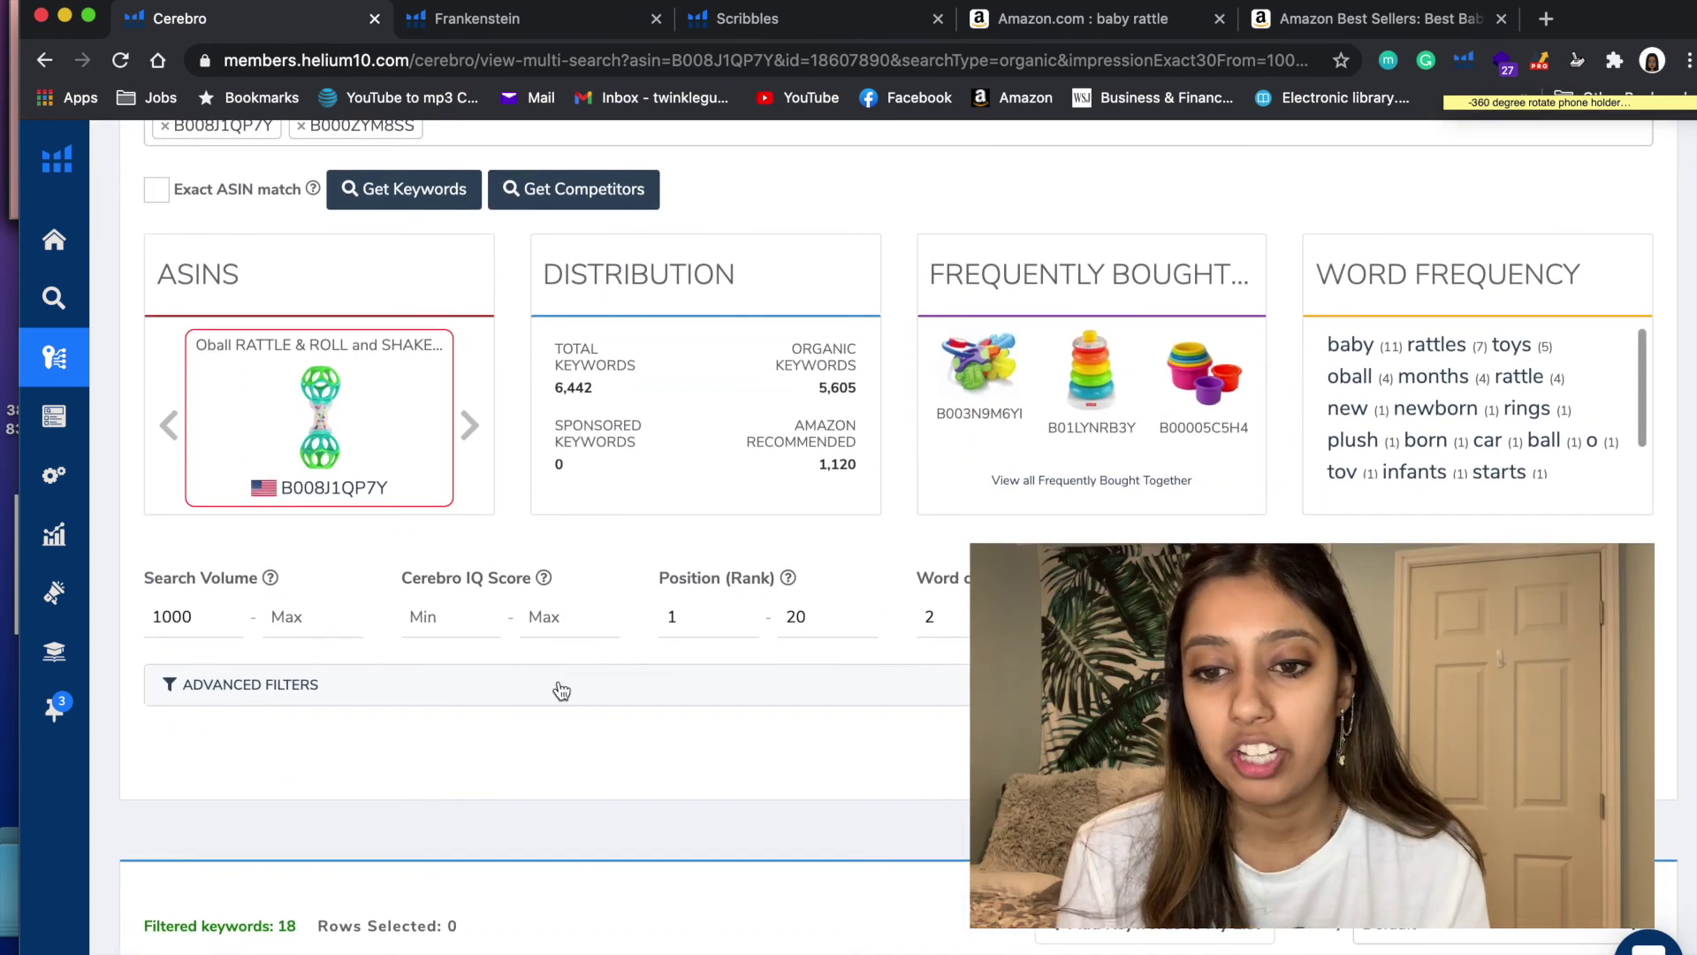
{"action": "left_click", "coordinate": [557, 686]}
{"action": "scroll", "coordinate": [581, 836], "scroll_direction": "down", "scroll_amount": 3}
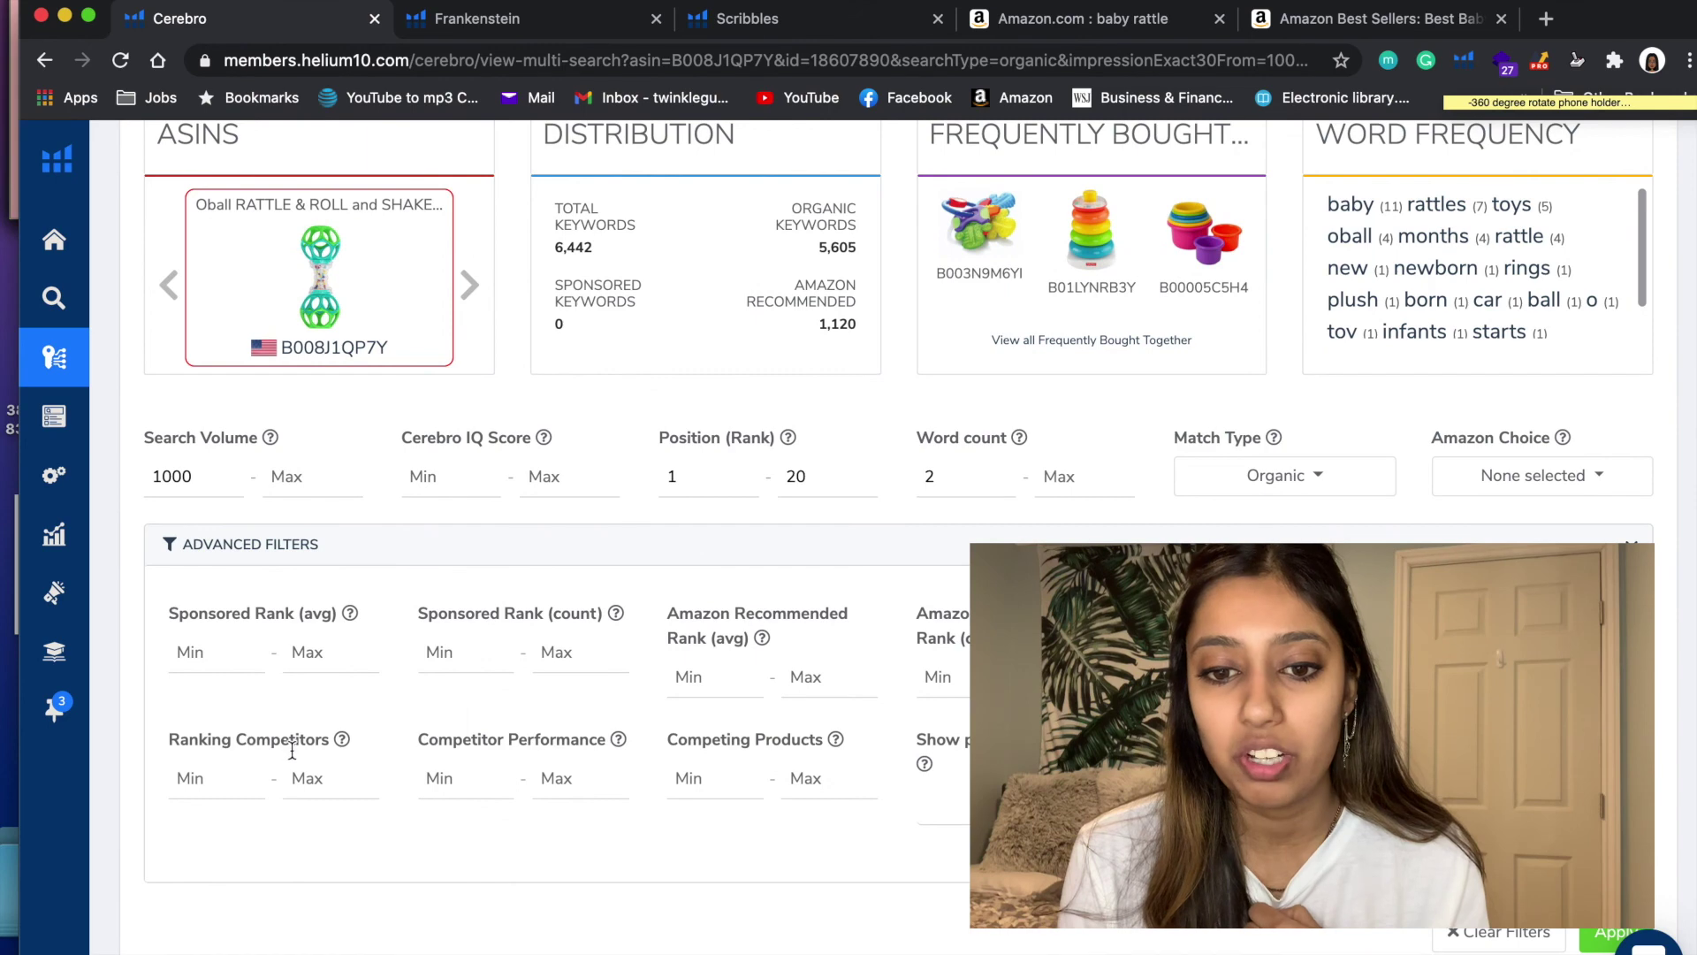
{"action": "scroll", "coordinate": [296, 754], "scroll_direction": "up", "scroll_amount": 6}
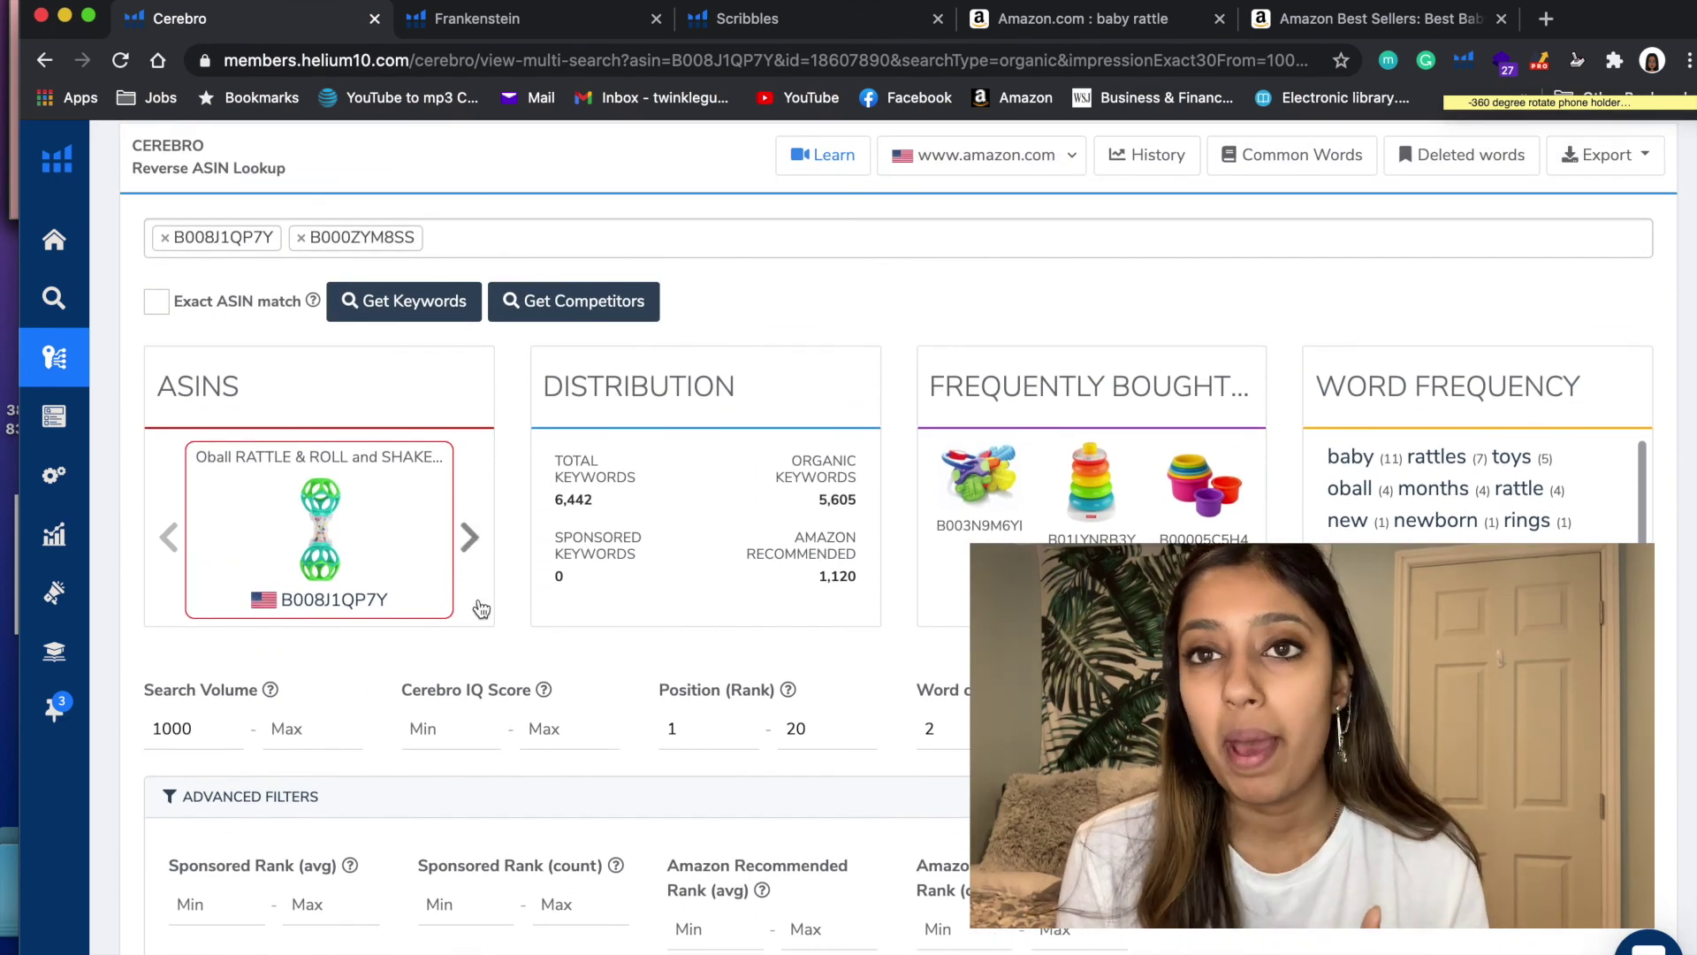
{"action": "scroll", "coordinate": [598, 695], "scroll_direction": "down", "scroll_amount": 3}
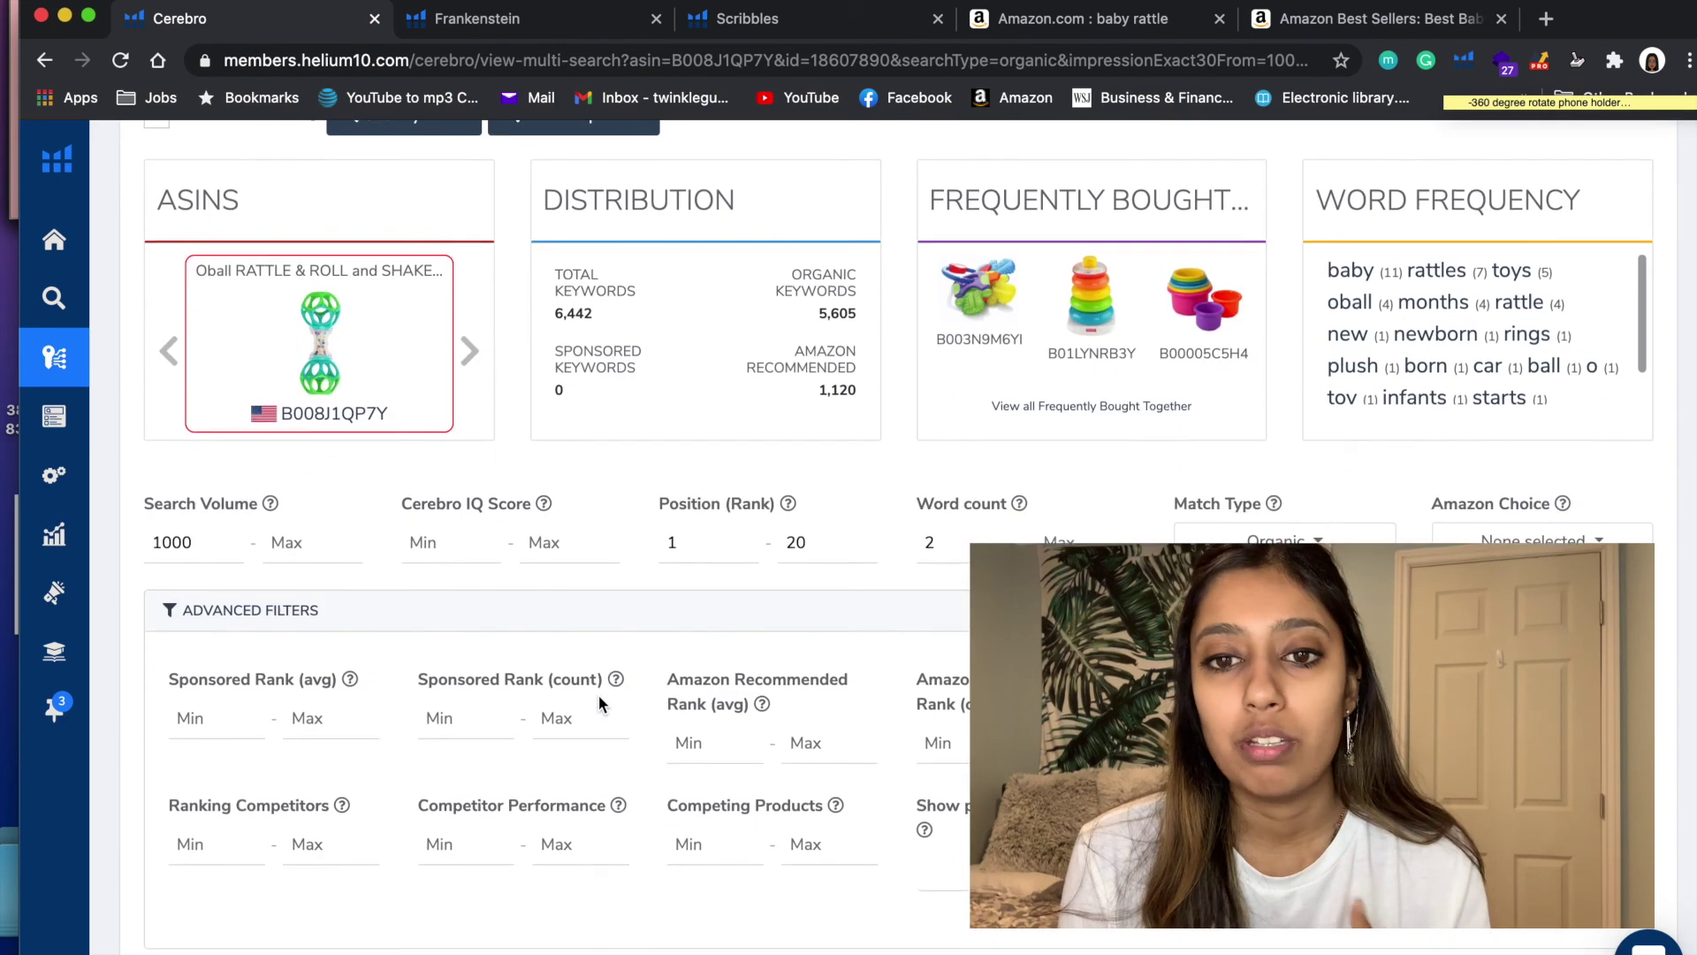
{"action": "scroll", "coordinate": [407, 931], "scroll_direction": "up", "scroll_amount": 6}
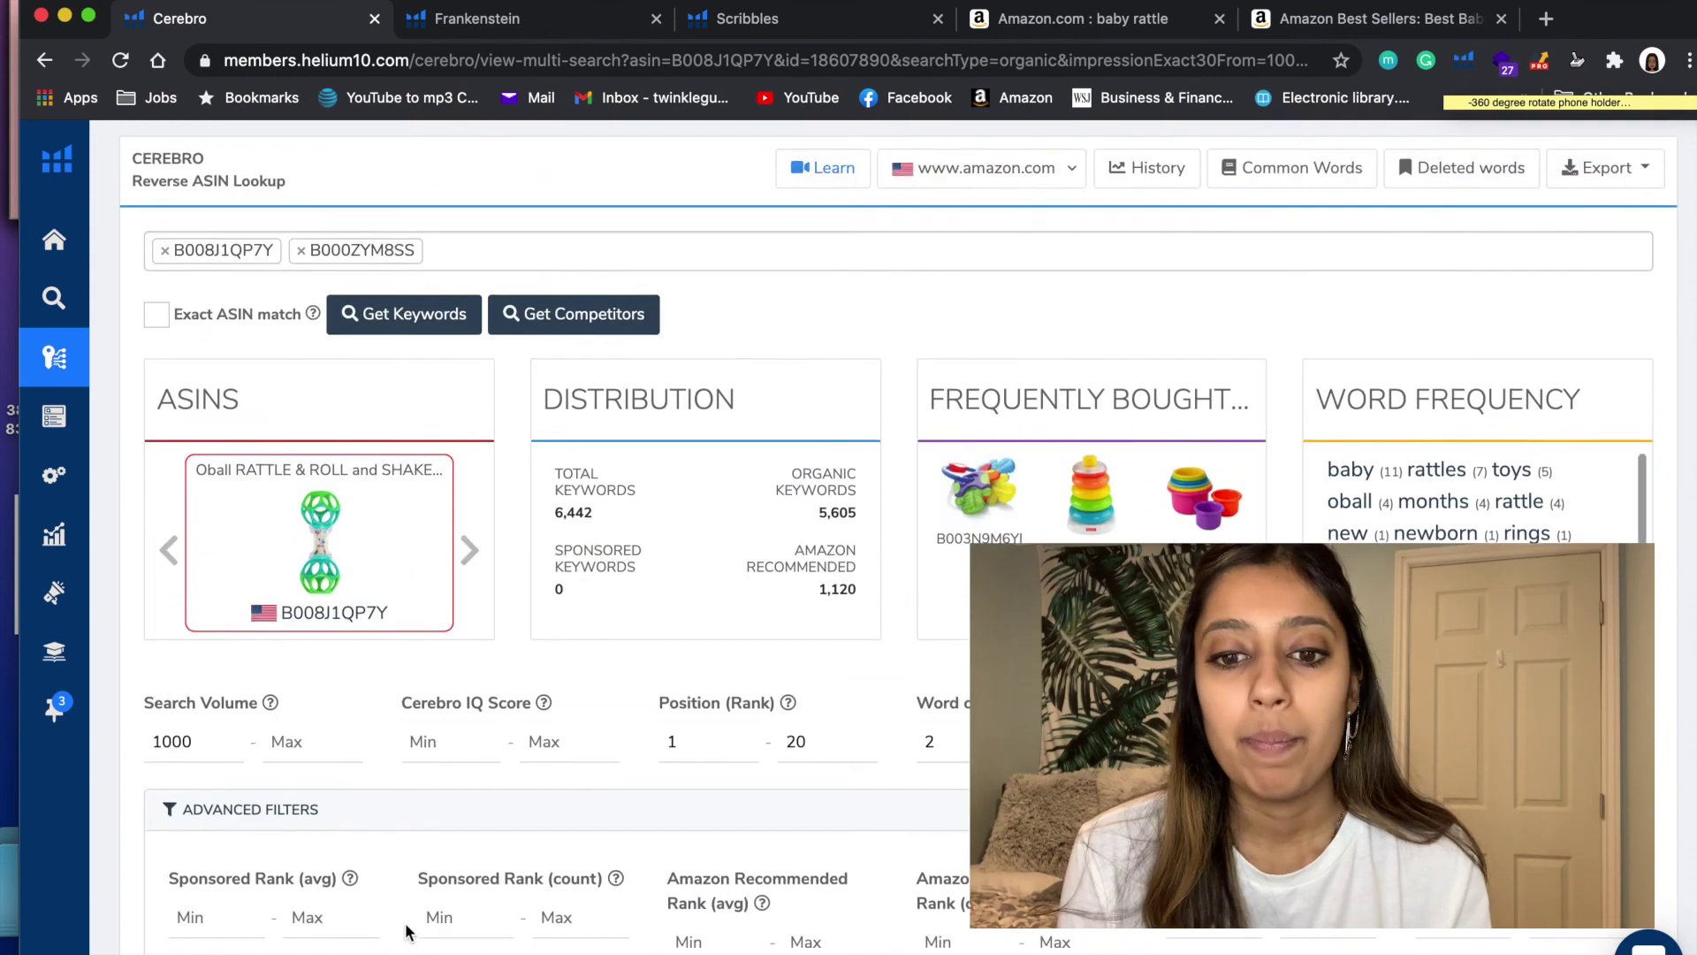
{"action": "scroll", "coordinate": [406, 930], "scroll_direction": "down", "scroll_amount": 3}
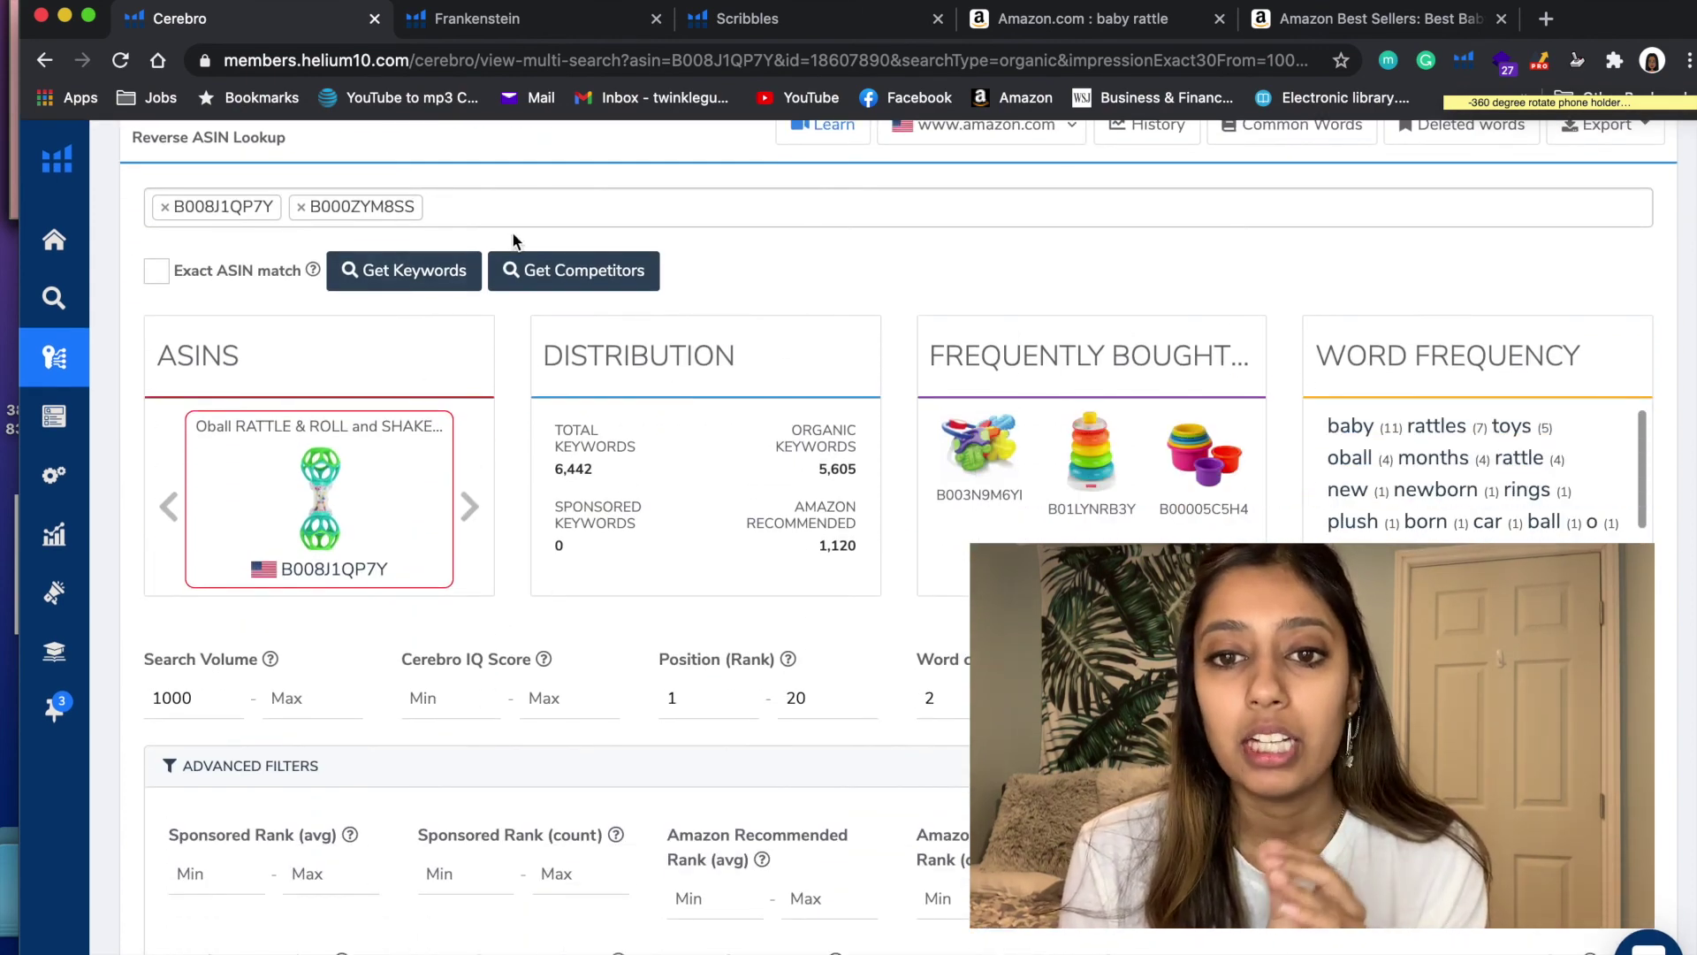
{"action": "scroll", "coordinate": [513, 240], "scroll_direction": "up", "scroll_amount": 1}
{"action": "scroll", "coordinate": [614, 241], "scroll_direction": "down", "scroll_amount": 5}
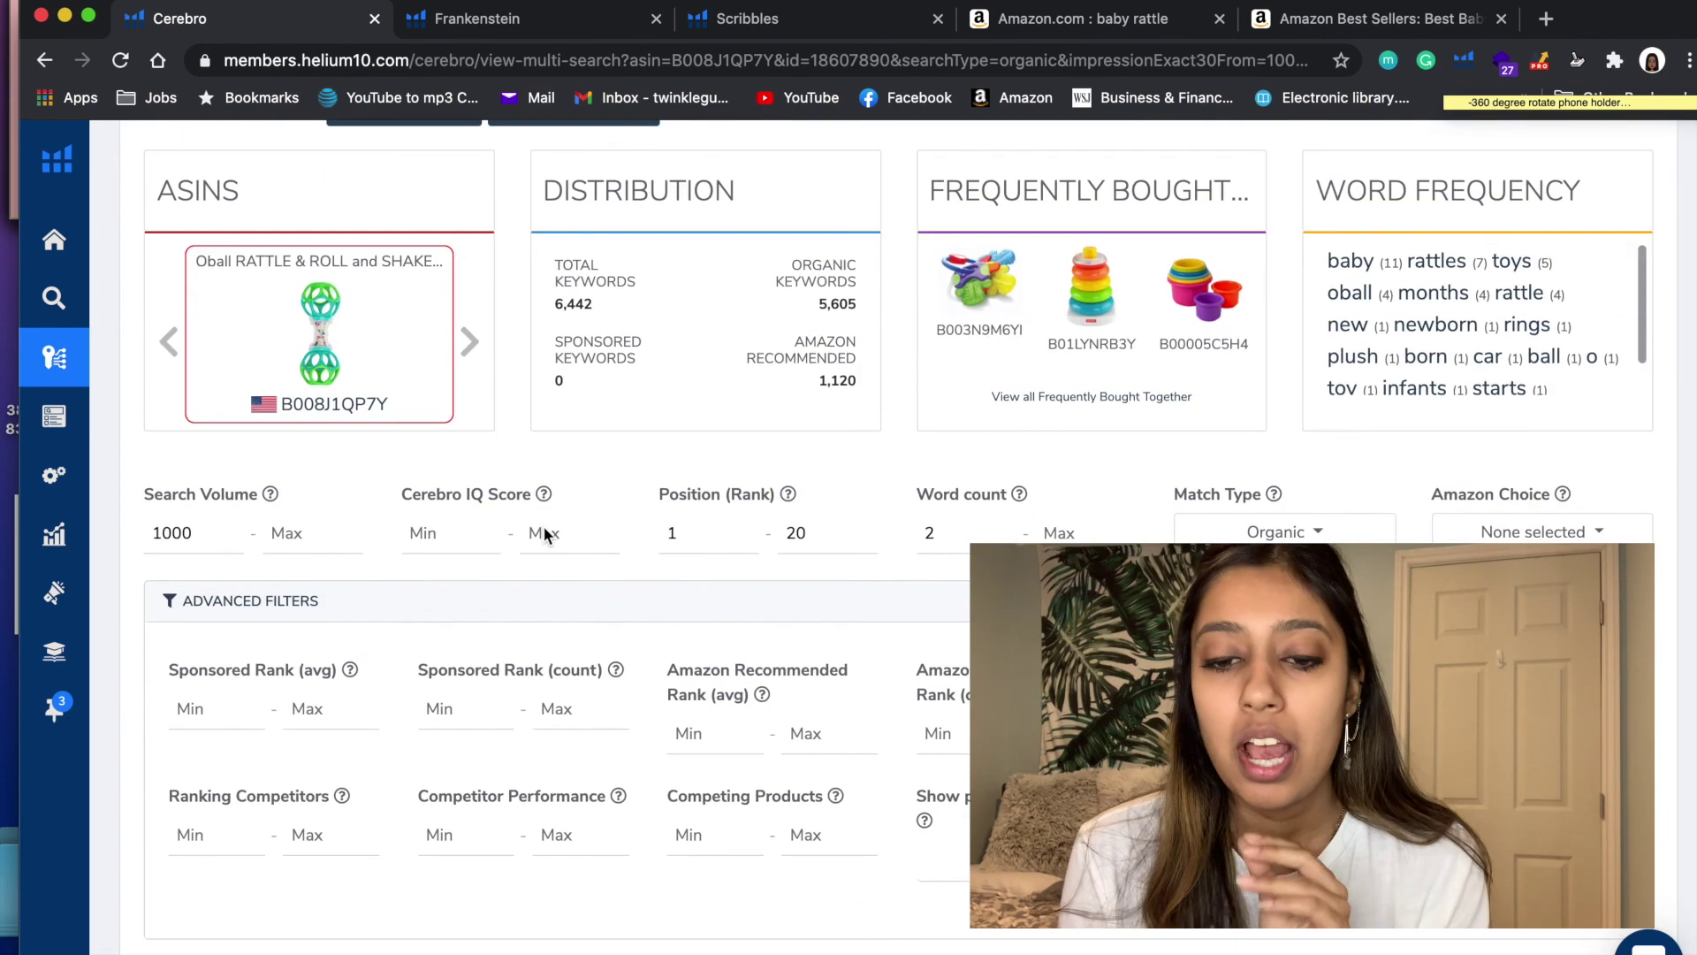
{"action": "left_click", "coordinate": [225, 841]}
{"action": "type", "text": "3"}
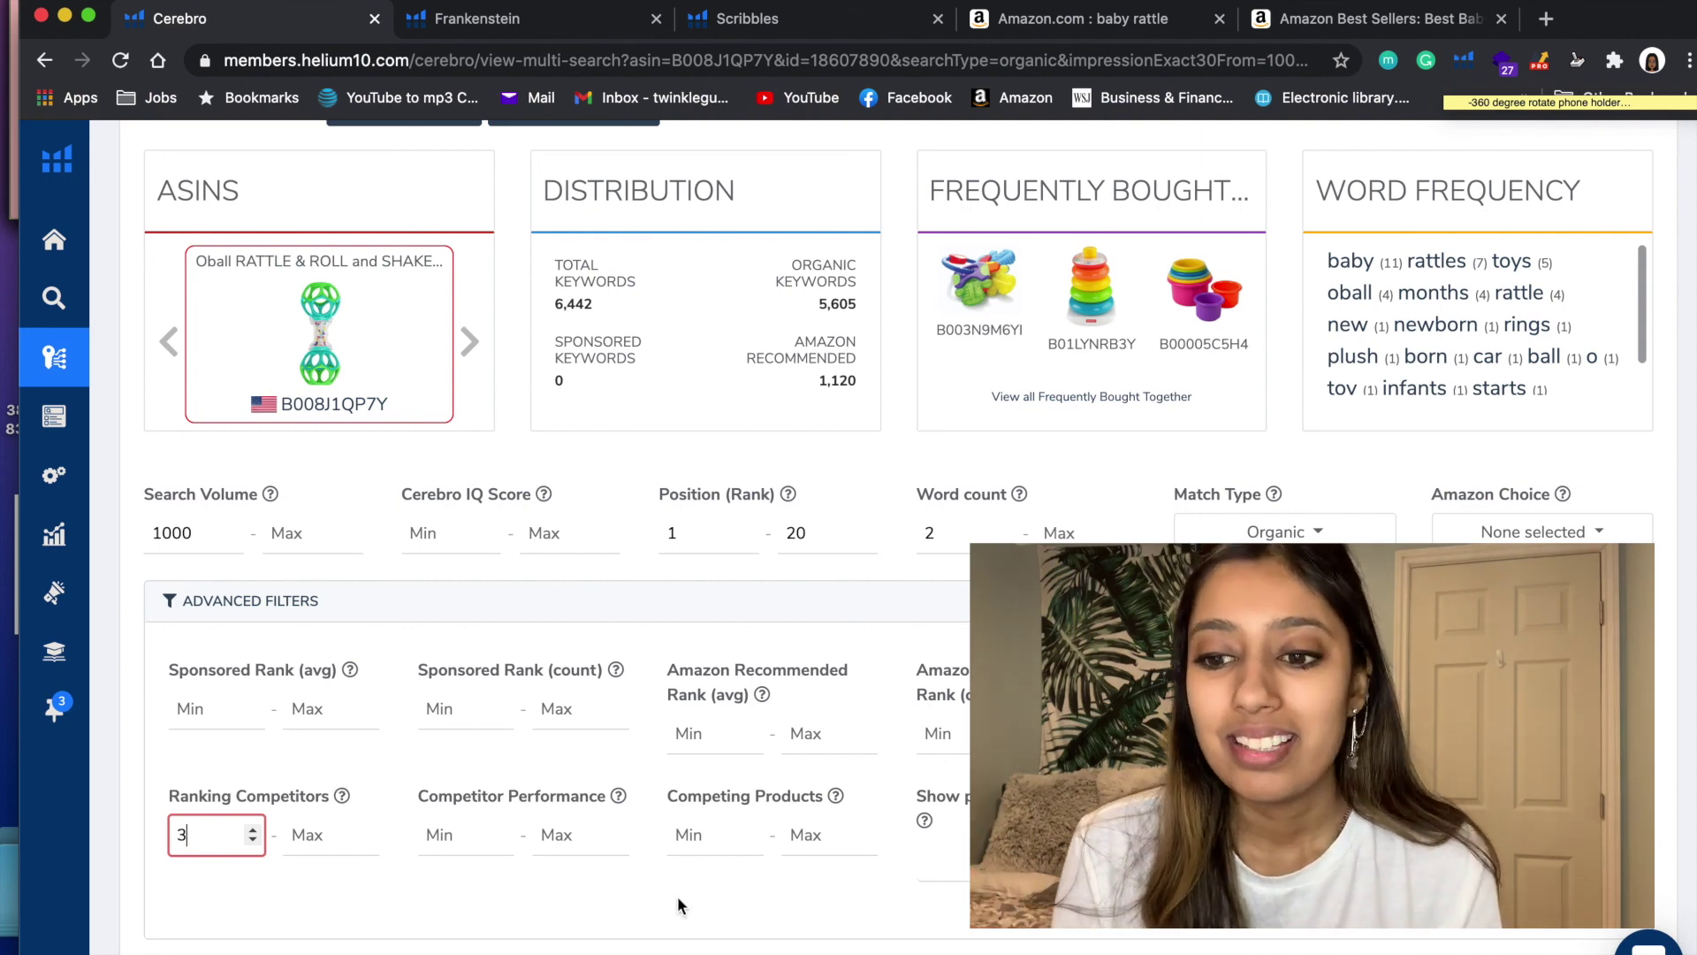
{"action": "scroll", "coordinate": [698, 912], "scroll_direction": "up", "scroll_amount": 5}
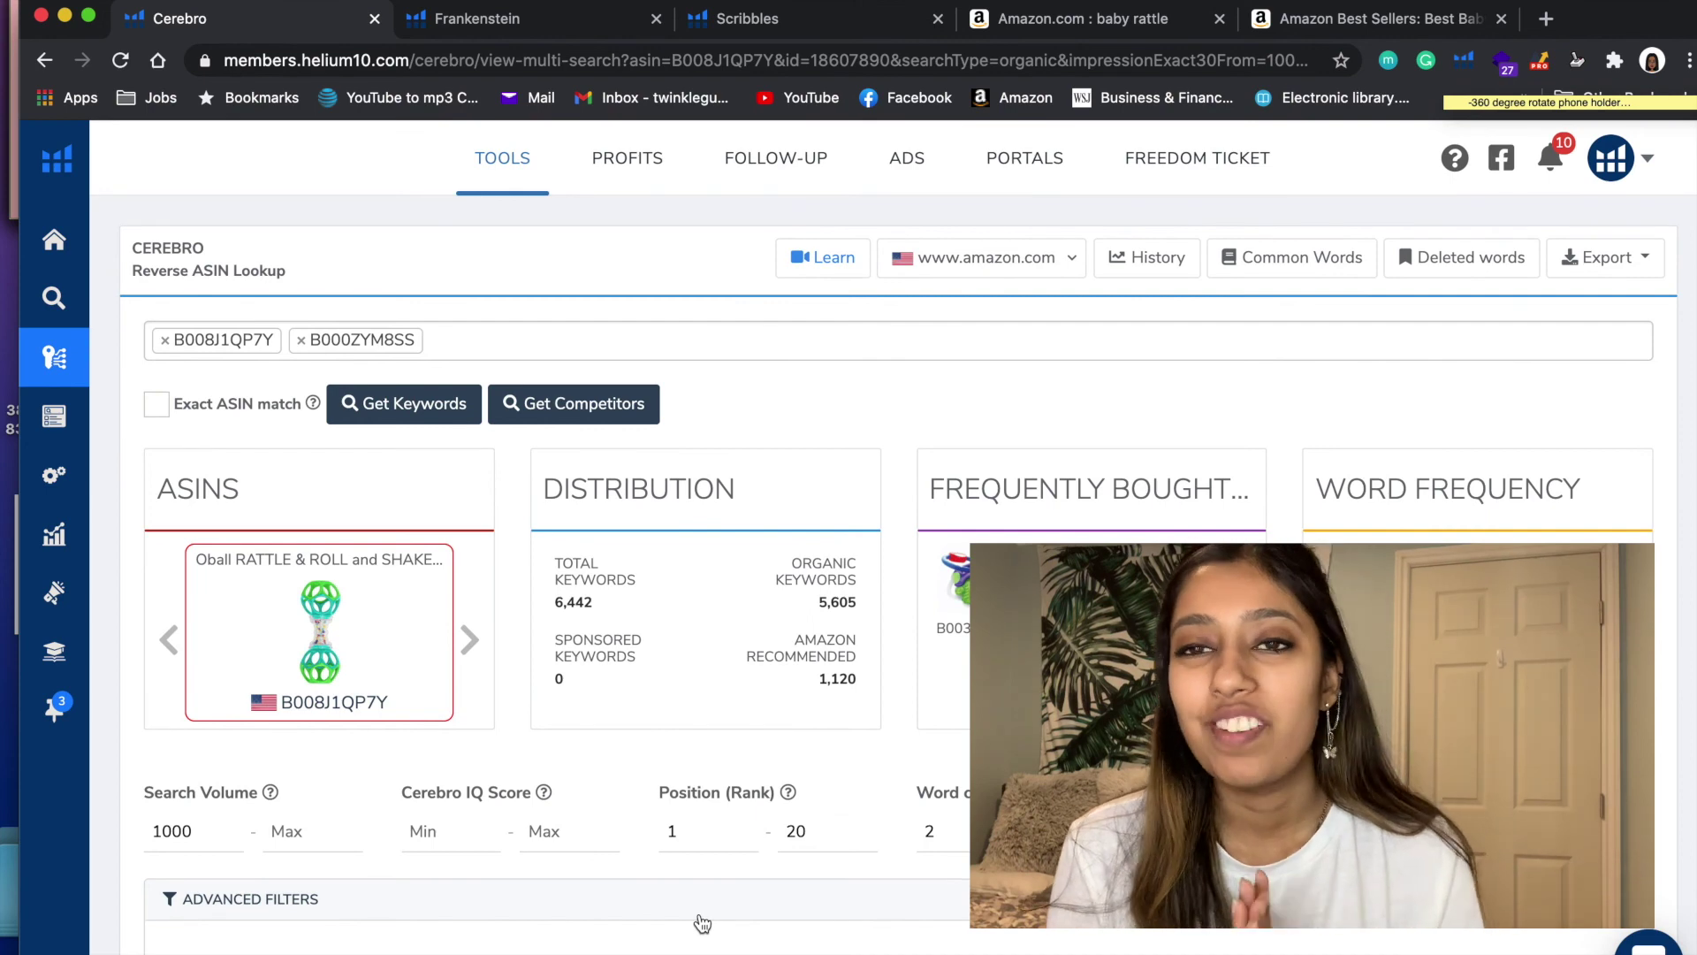